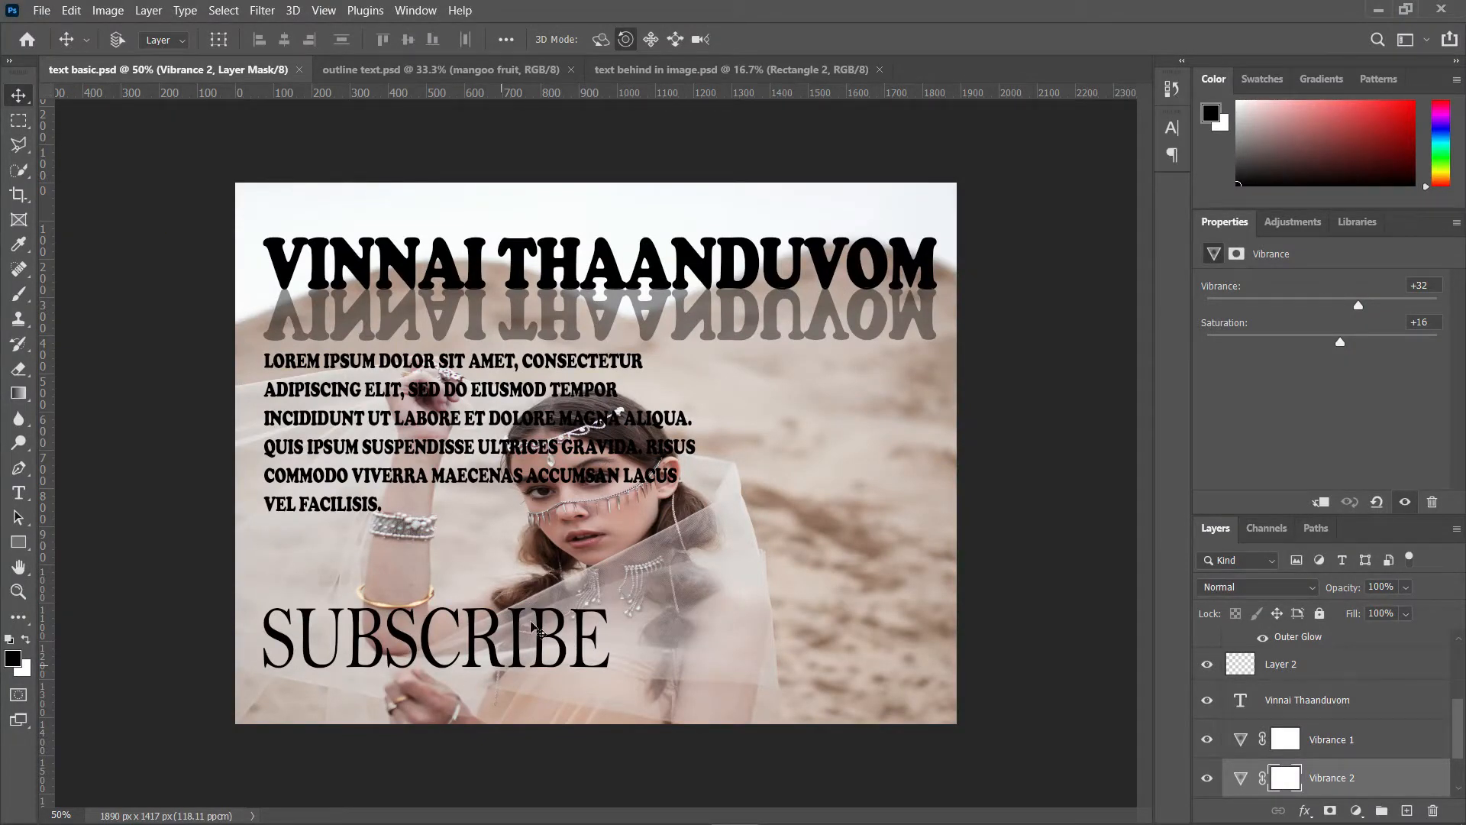
Step: Switch between the open example documents to review their text designs
click(471, 70)
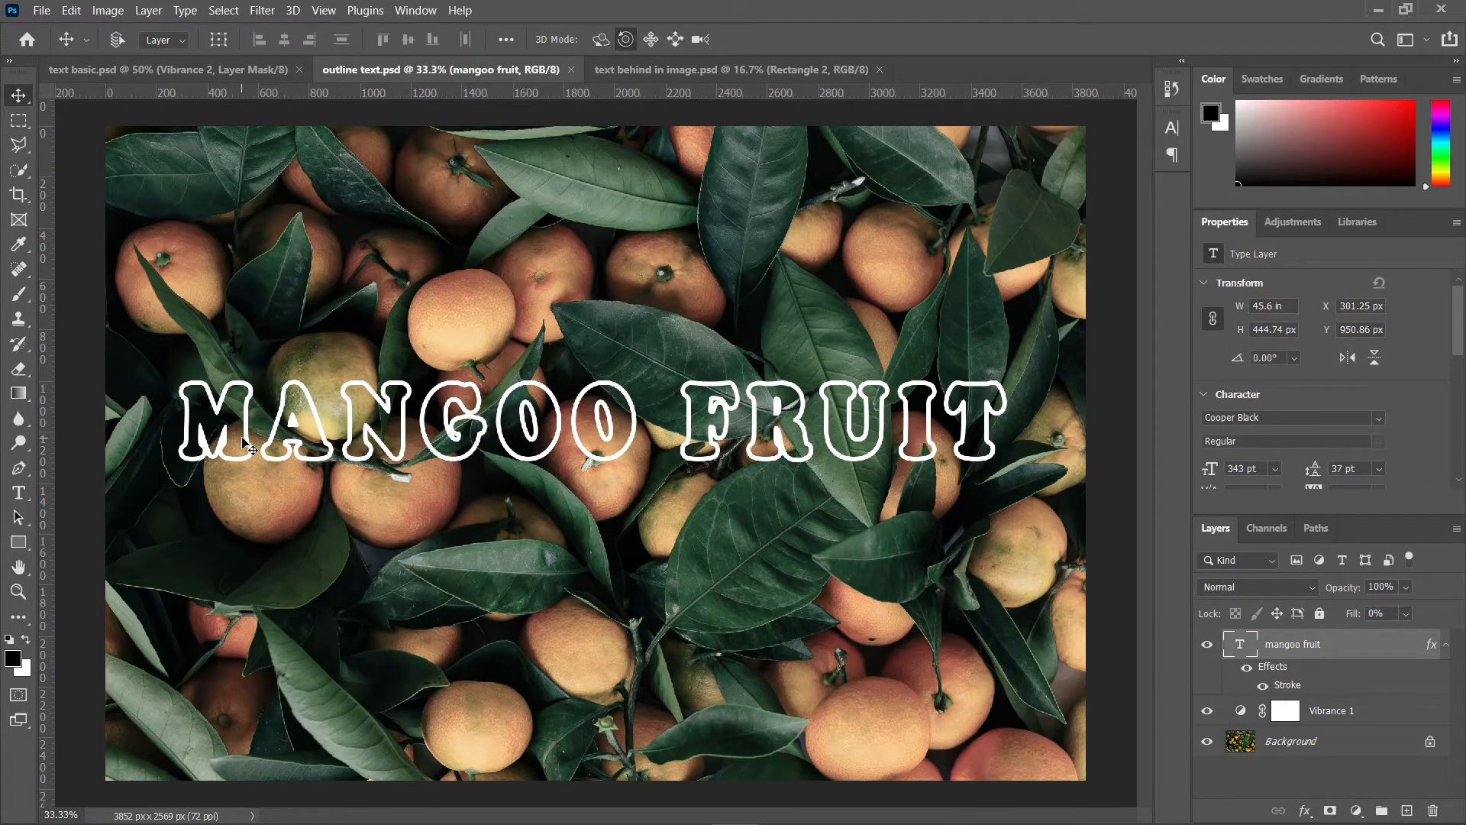
click(705, 70)
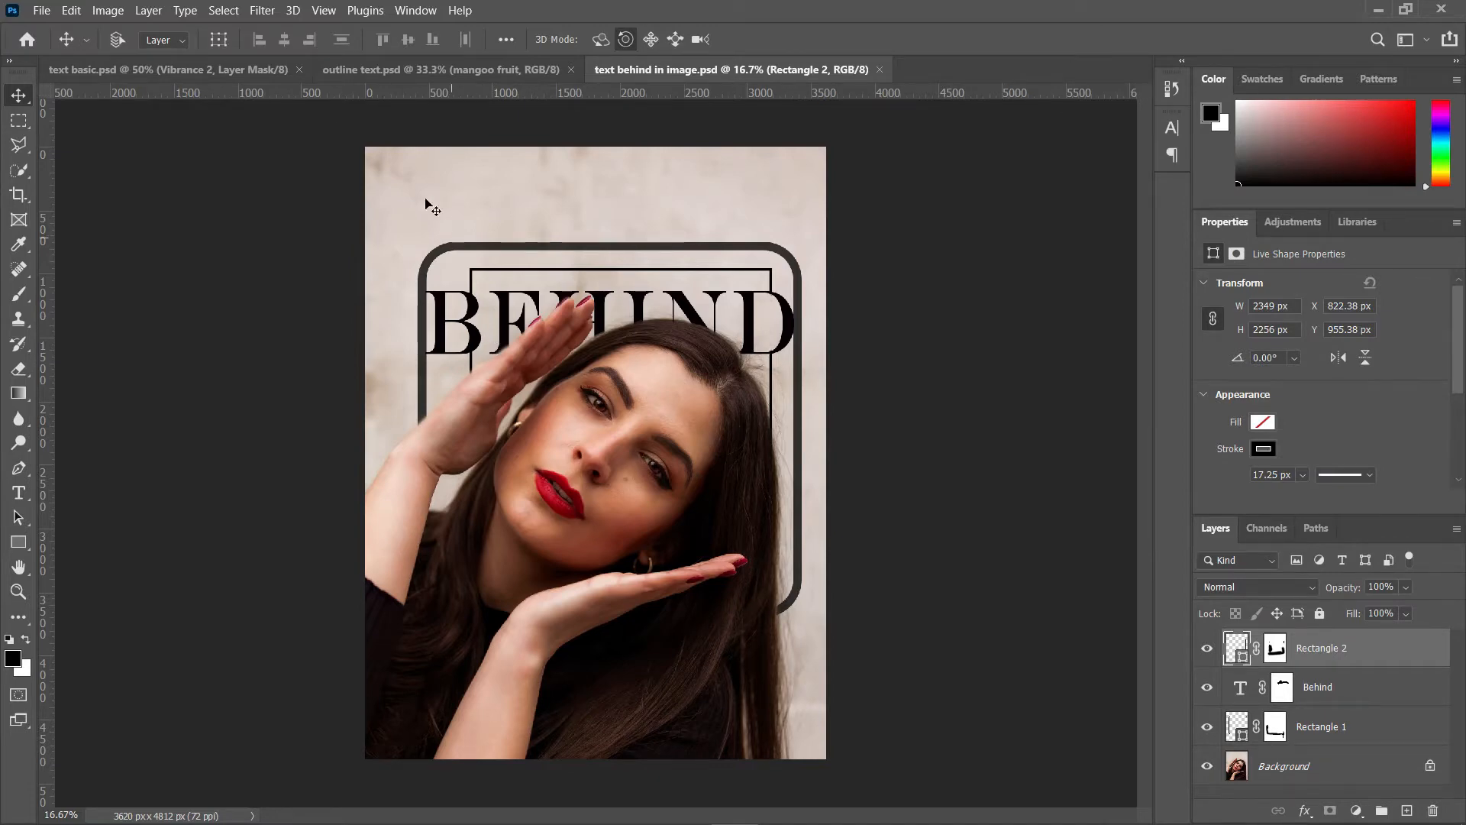
click(229, 70)
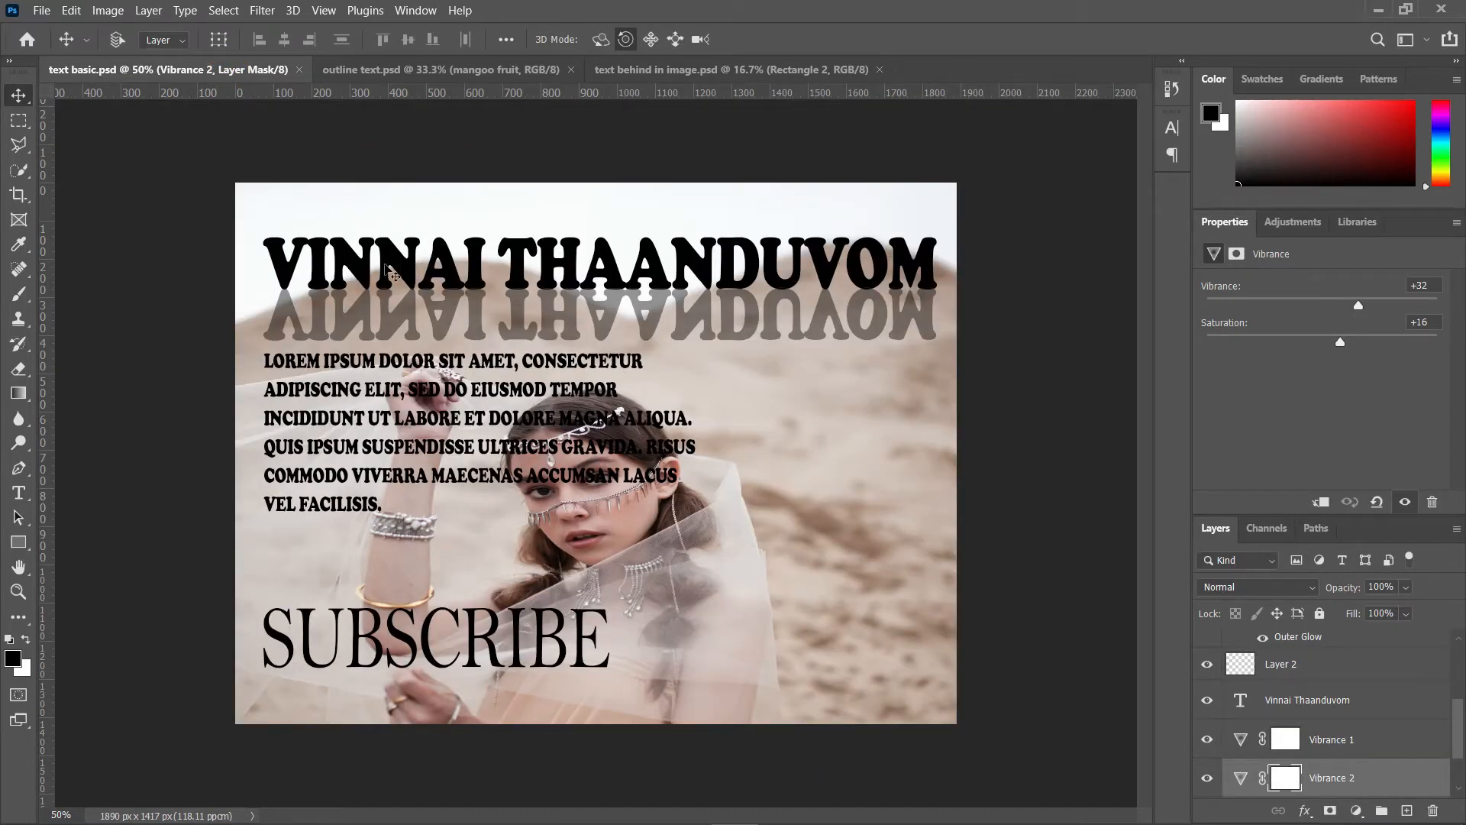
Step: Open the erol-ahmed-NwV2nxlqOIU-unsplash.jpg flower photo and switch to the Move tool
click(50, 13)
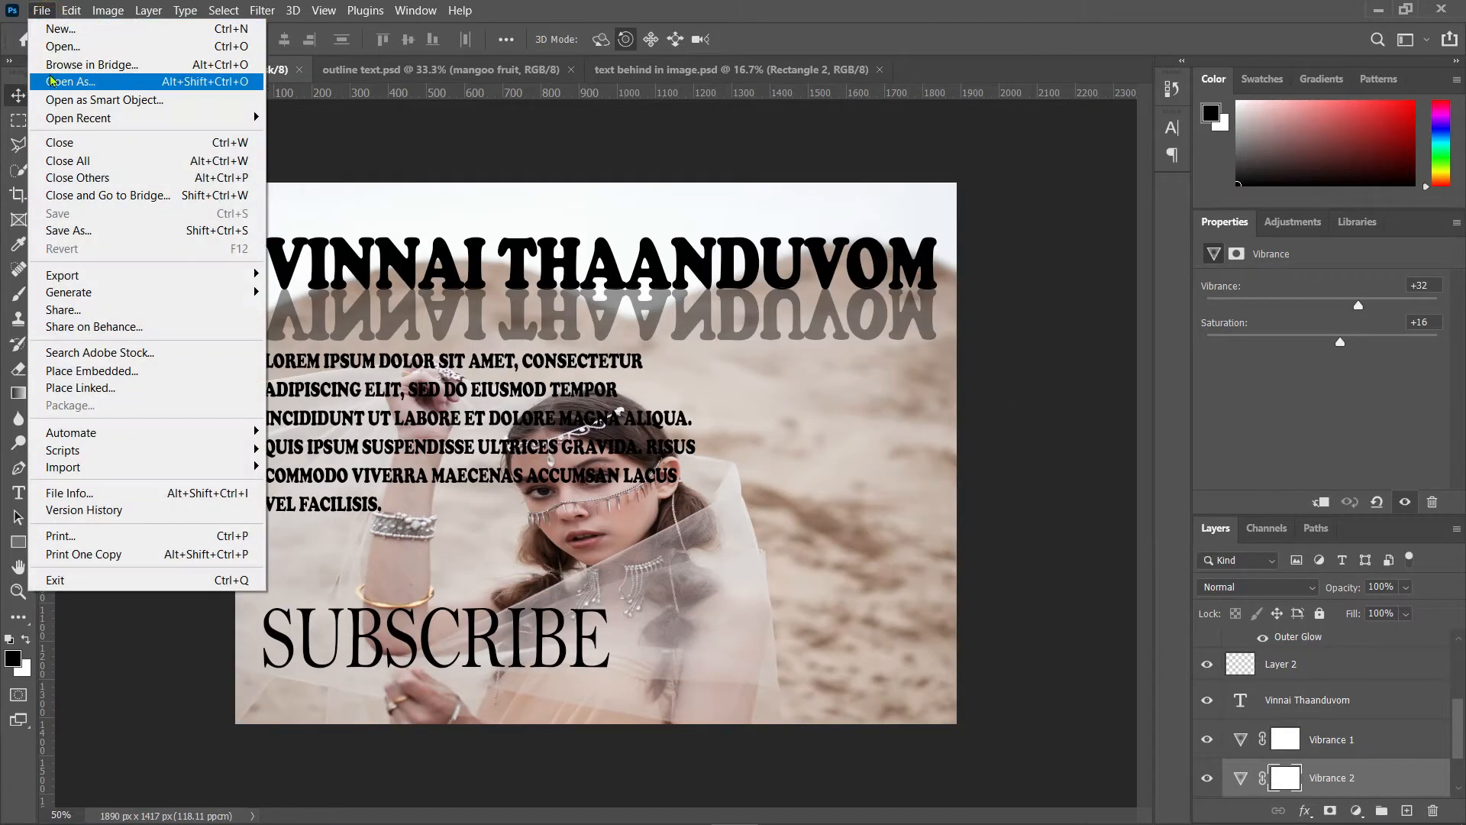
click(58, 49)
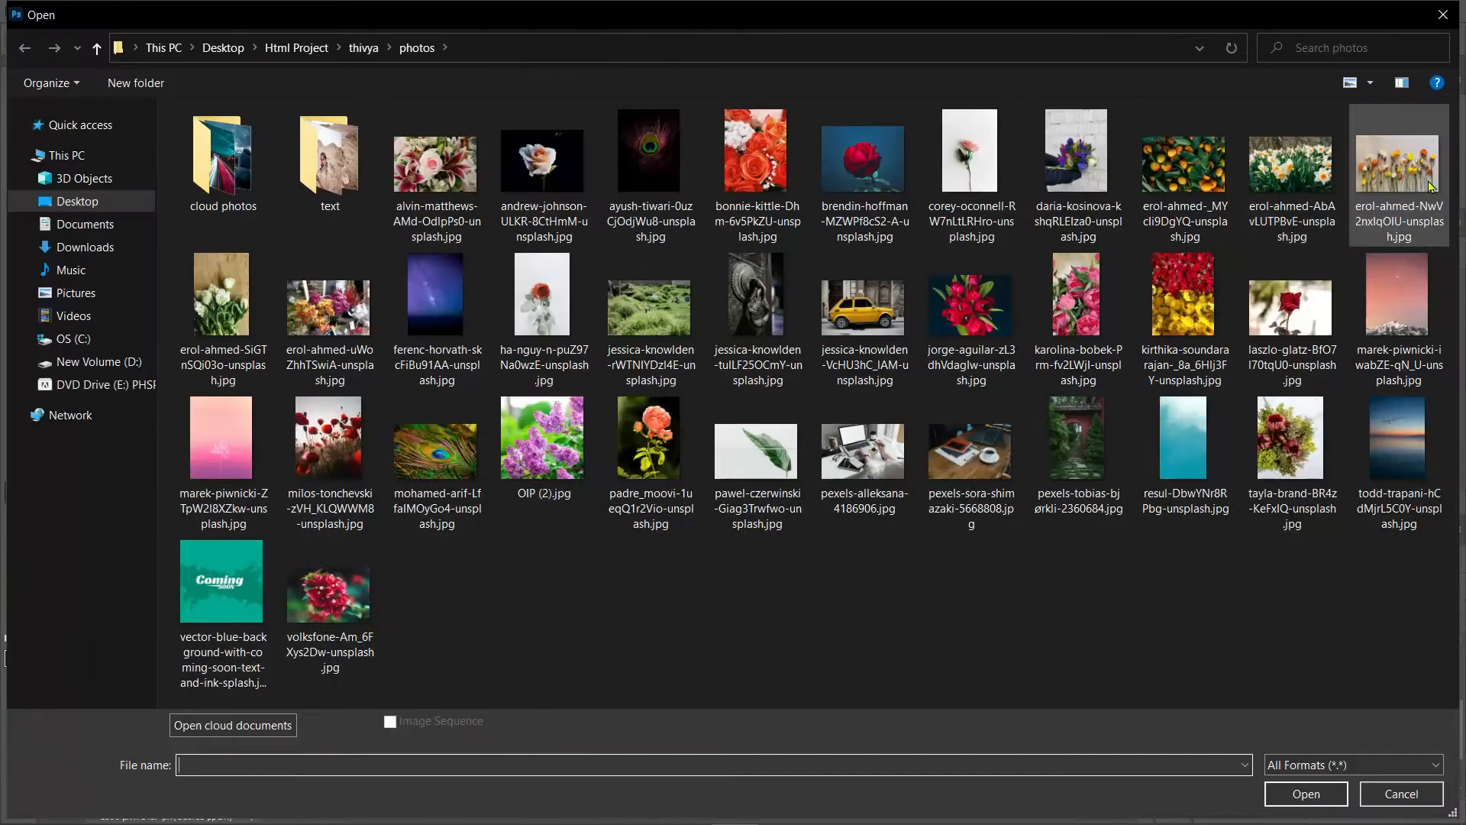
click(1399, 172)
click(1281, 791)
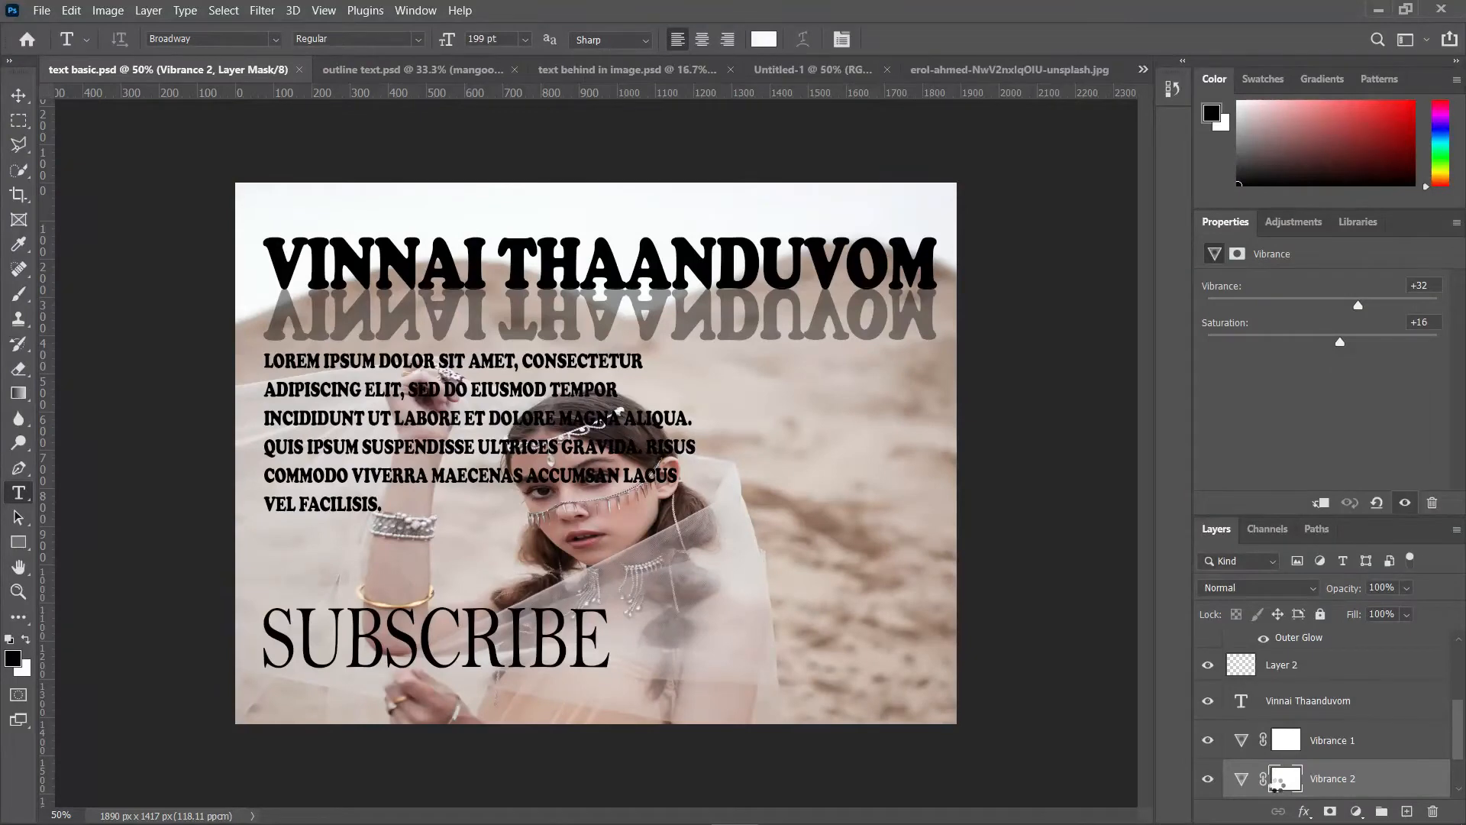
key(v)
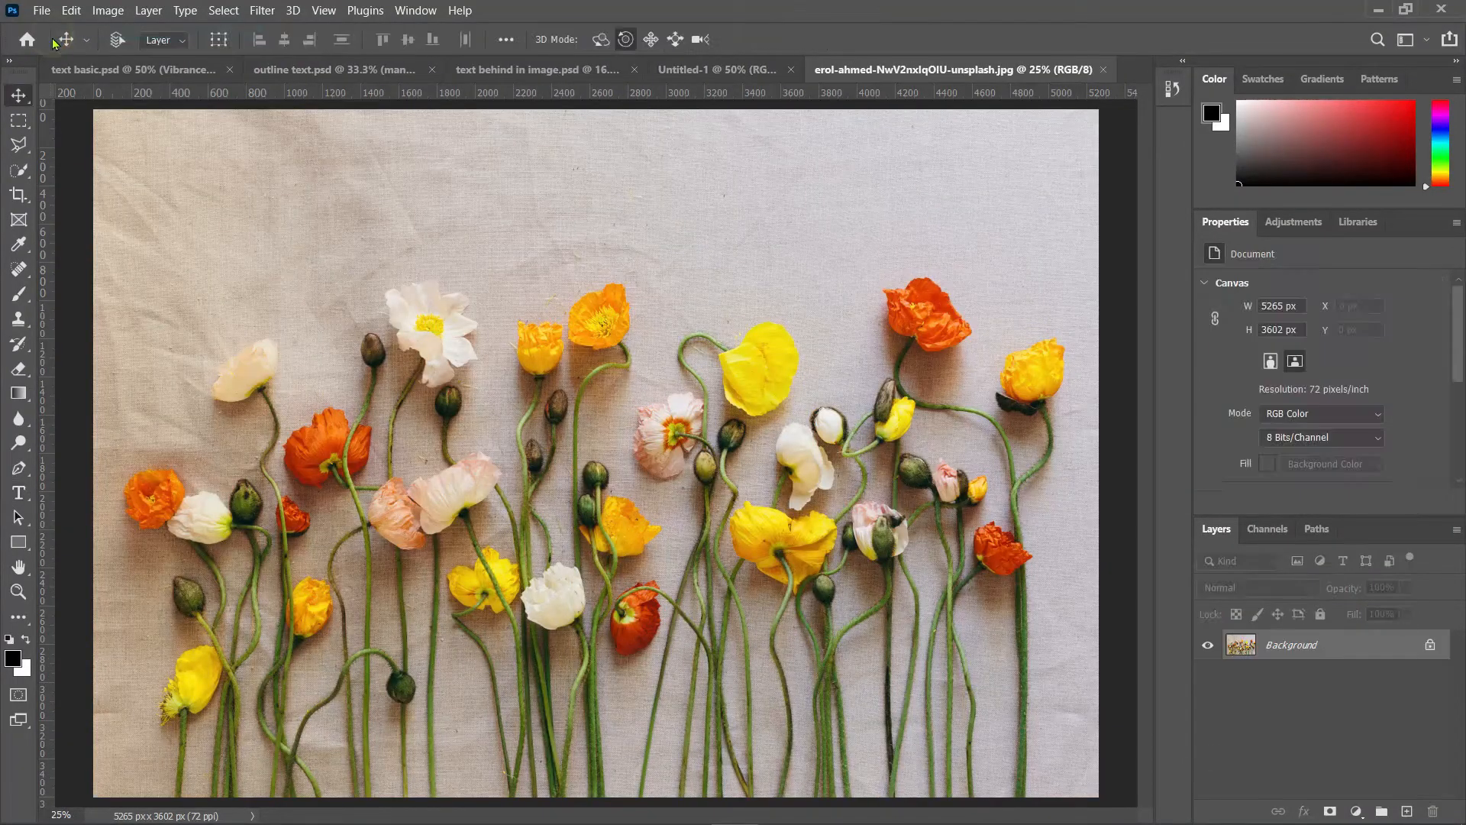
Step: Create a new document using the Default Photoshop Size, 16 x 12 cm at 118.11 pixels/cm
key(ctrl+n)
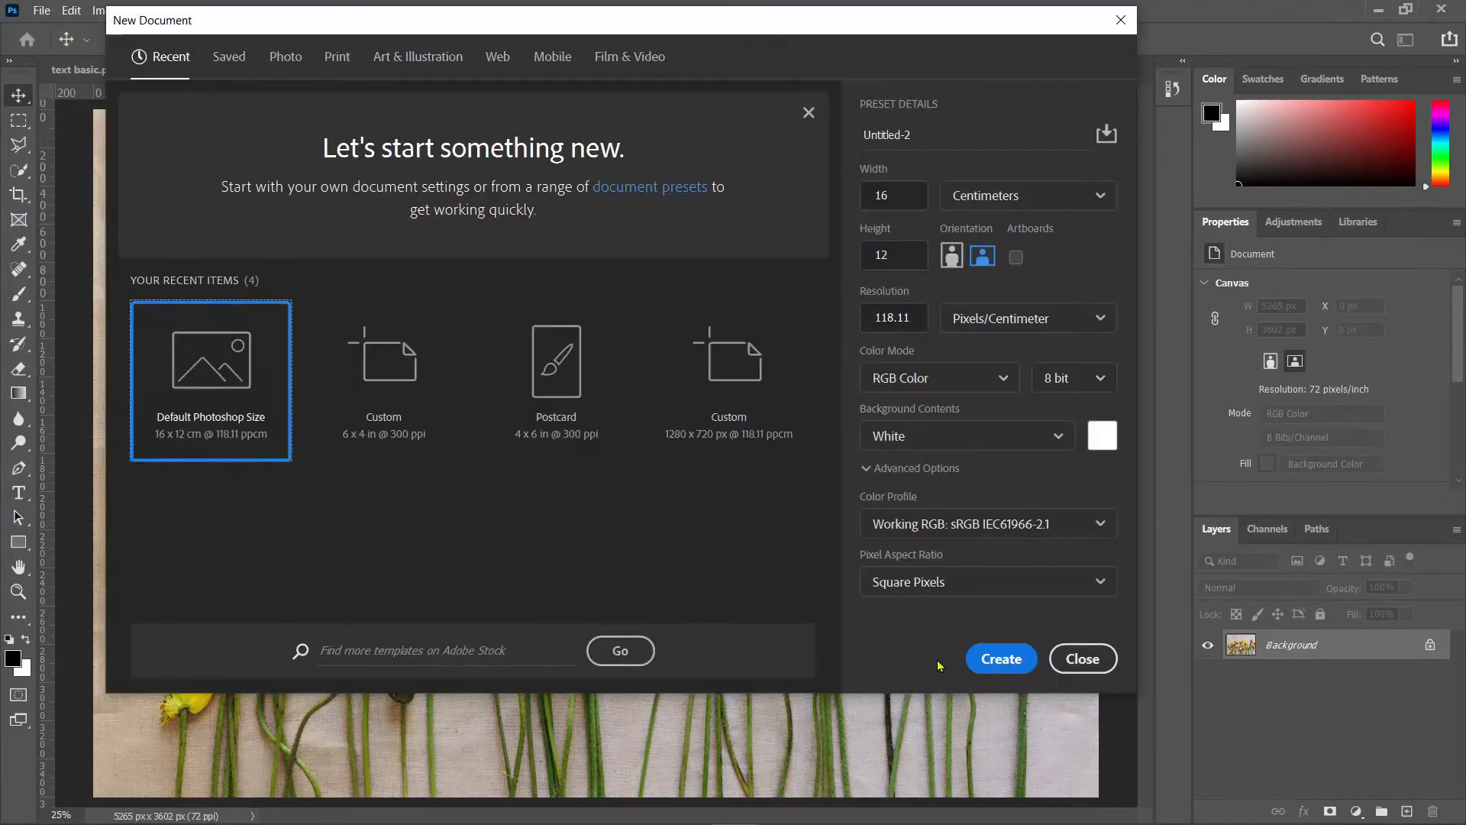
click(1002, 659)
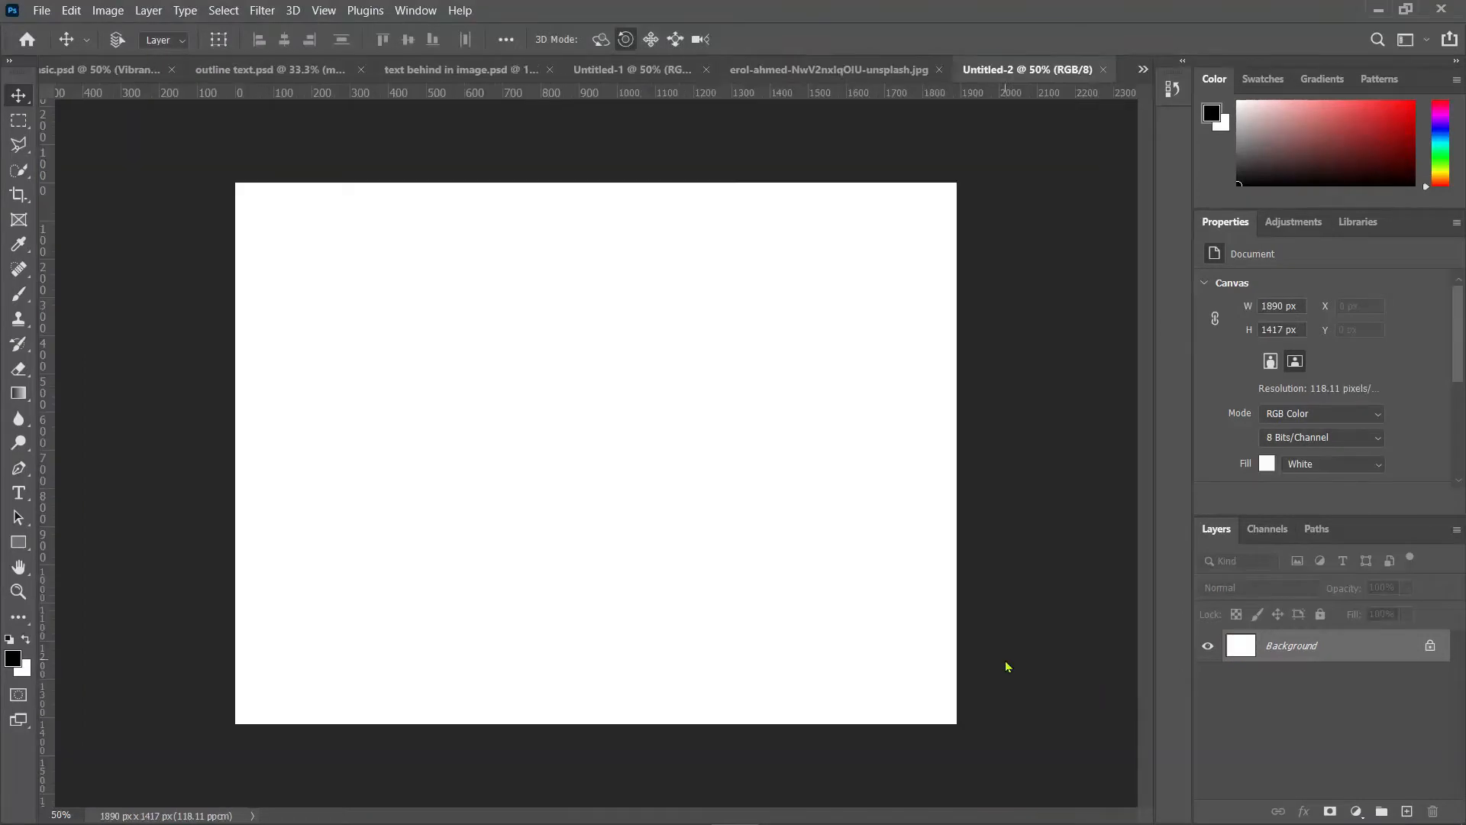
Step: Drag the flower photo into the new Untitled-2 document as a new layer
click(835, 71)
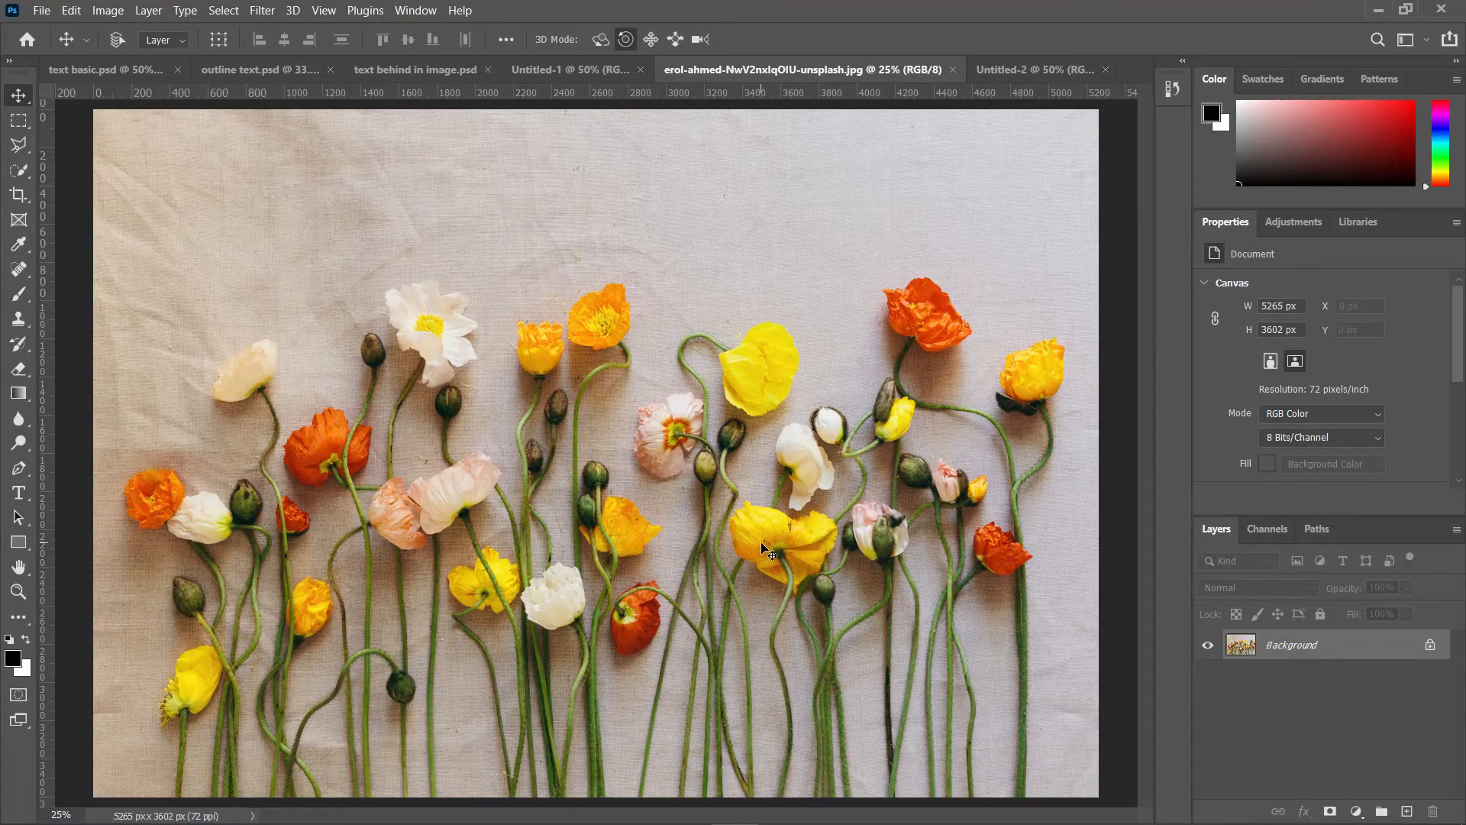
drag(767, 550, 586, 475)
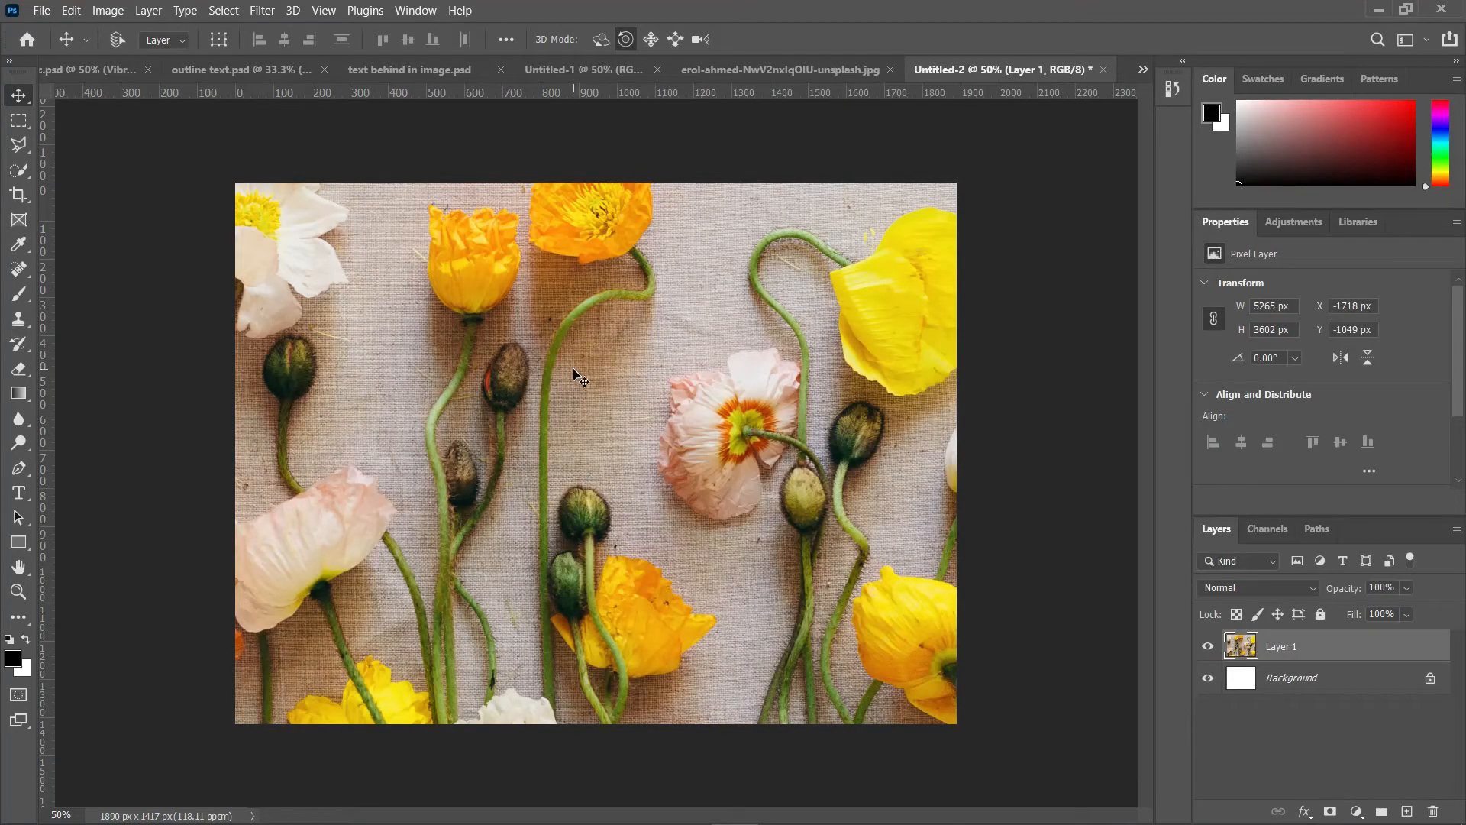
Step: Select the flower layer and move it lower within the canvas
key(ctrl+minus)
click(1316, 646)
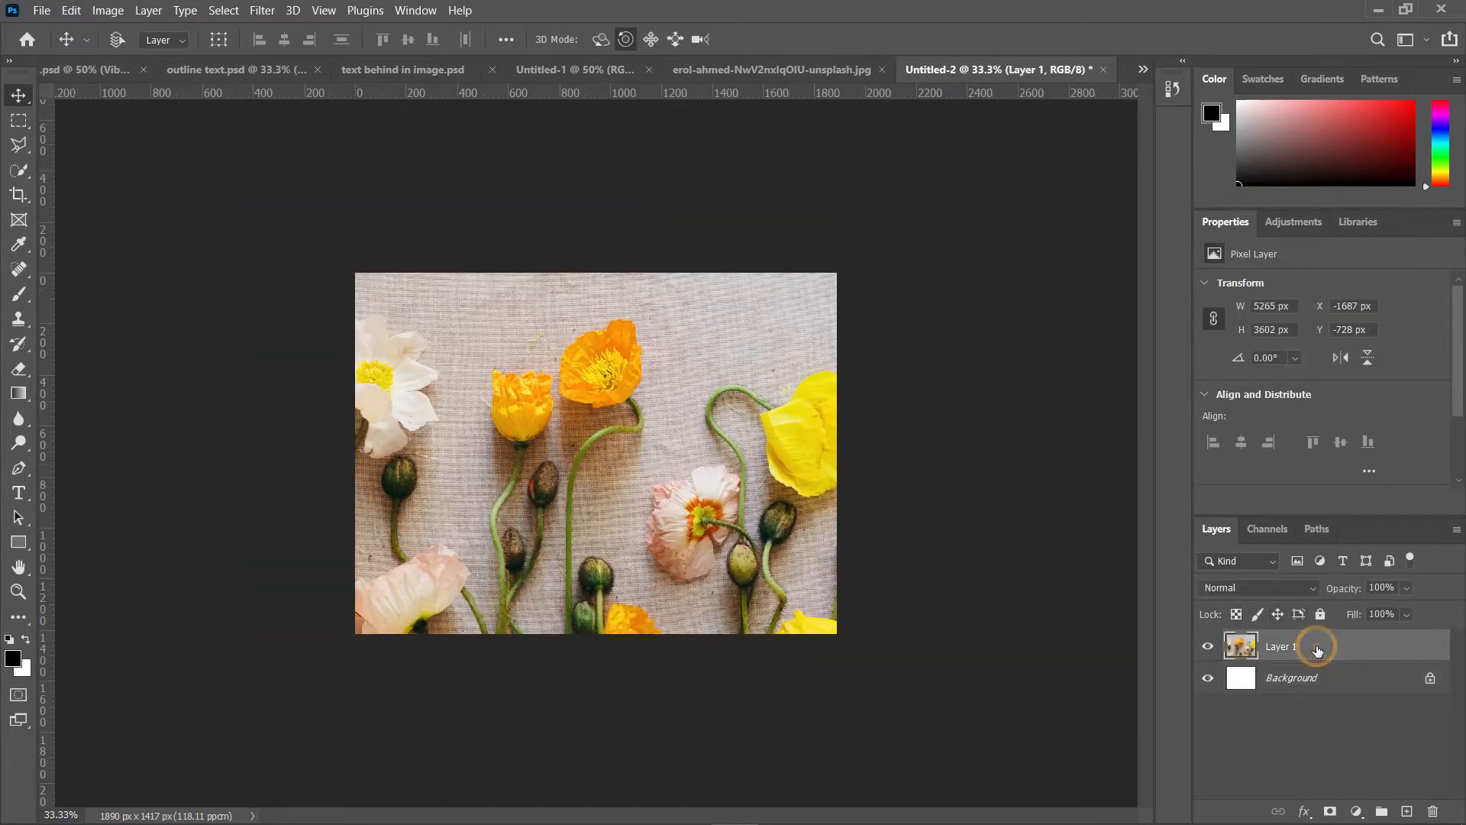
drag(596, 385, 621, 460)
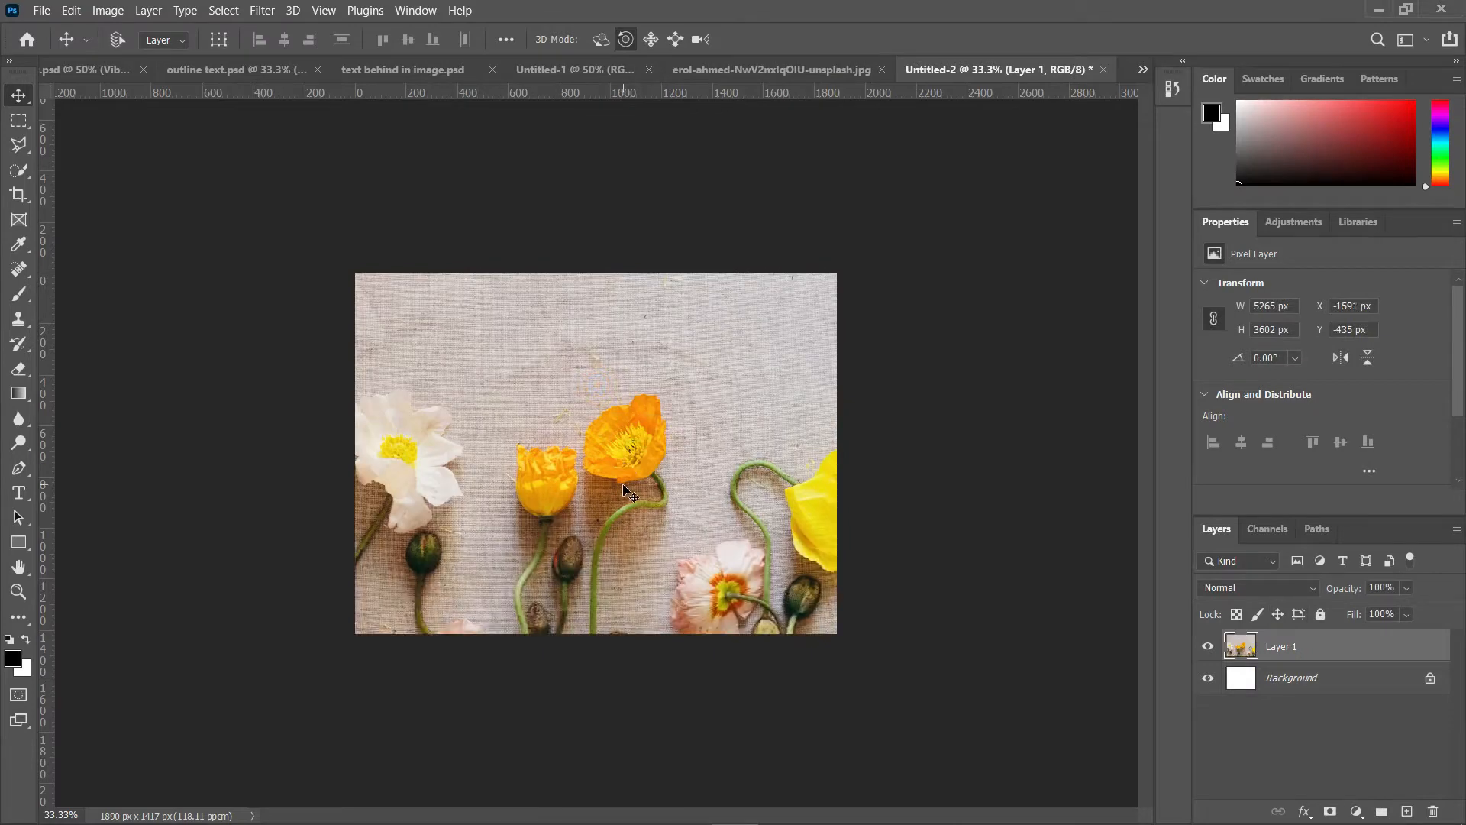
Step: Free-transform the flower layer, scaling it down to about 48% and positioning it to cover the canvas
key(ctrl+t)
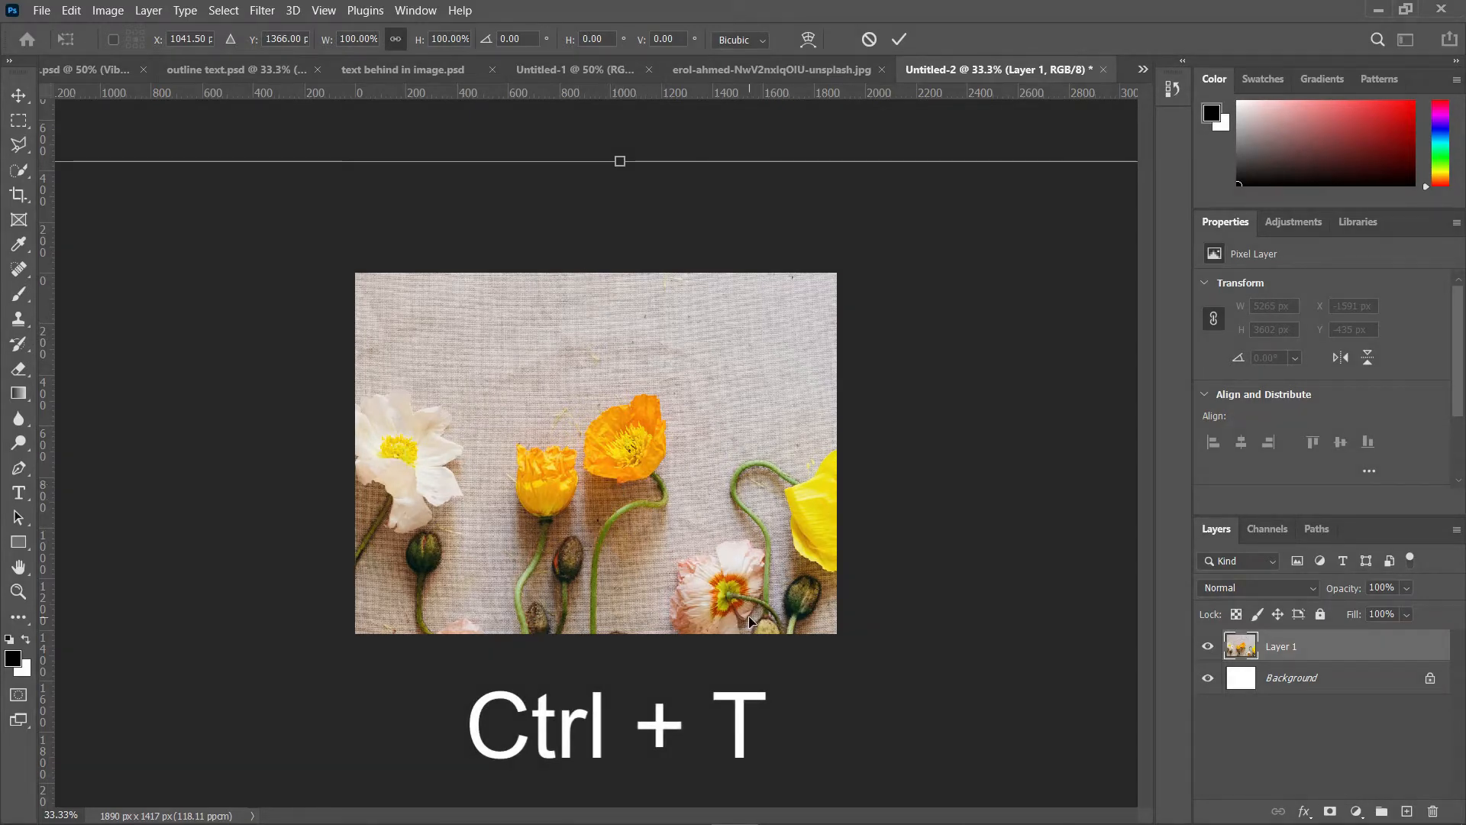
key(ctrl+minus)
key(ctrl+minus)
key(ctrl+minus)
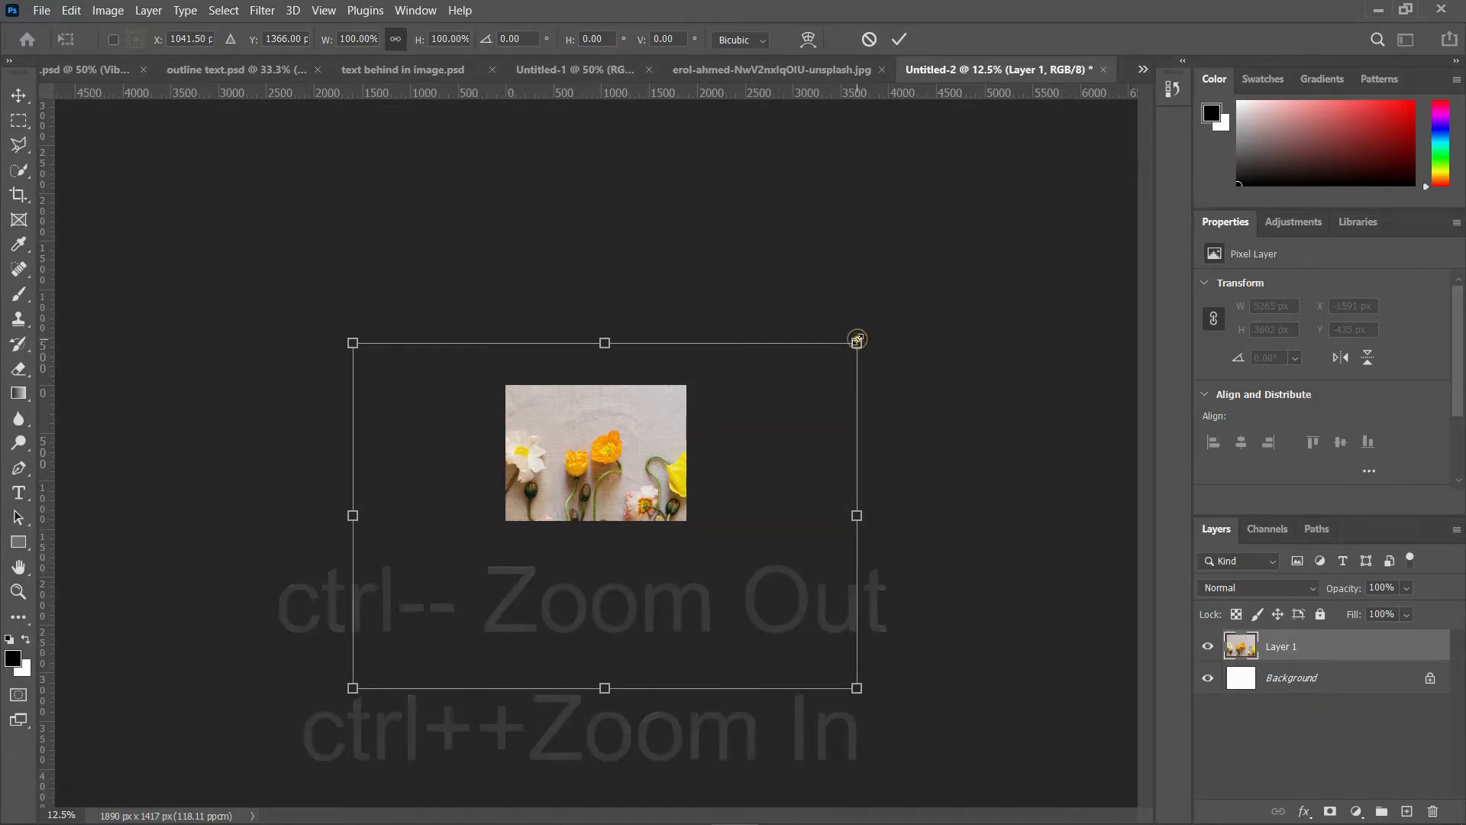
drag(857, 341, 595, 520)
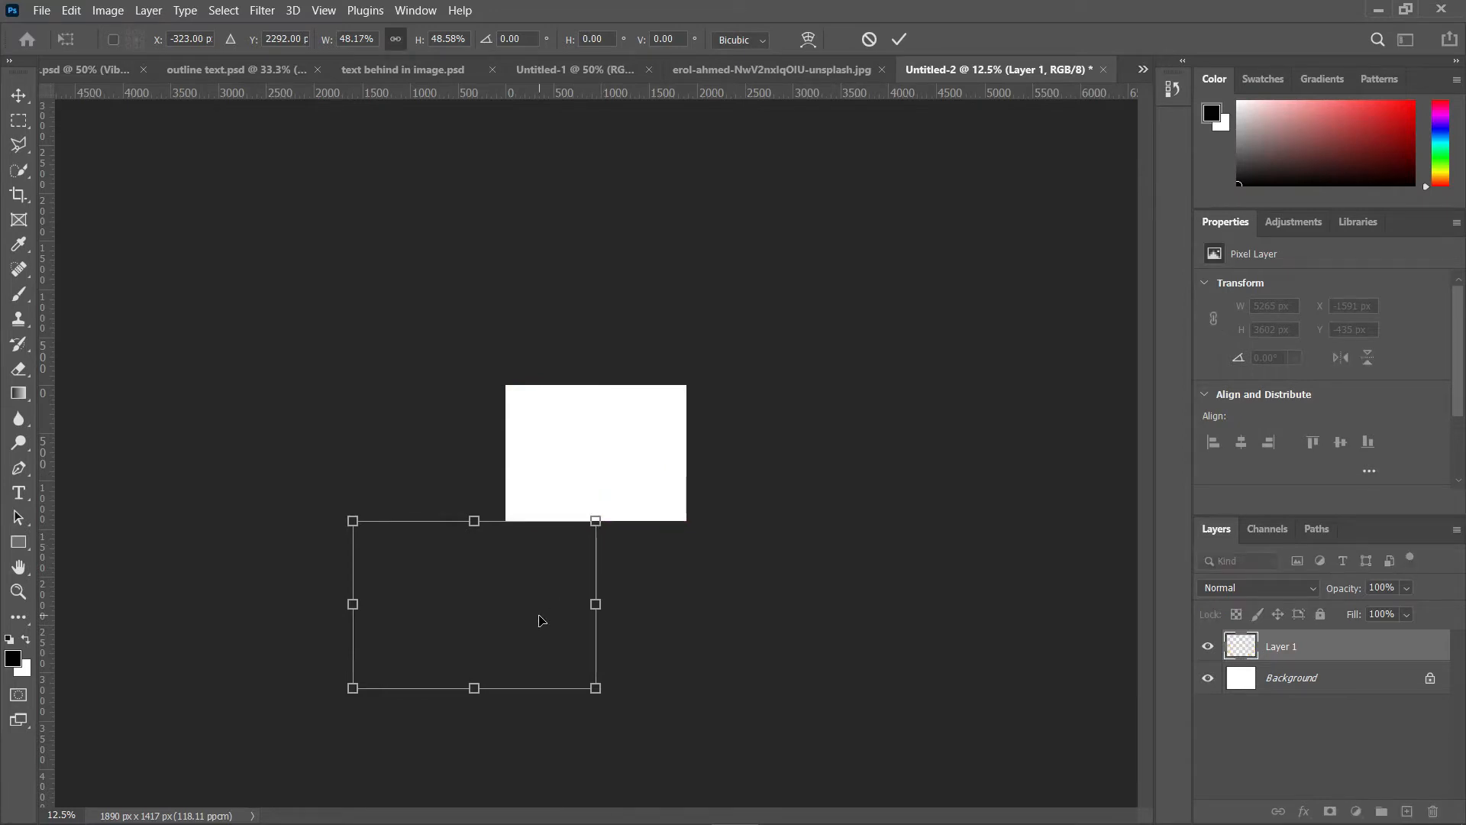
drag(539, 620, 669, 369)
drag(632, 433, 631, 420)
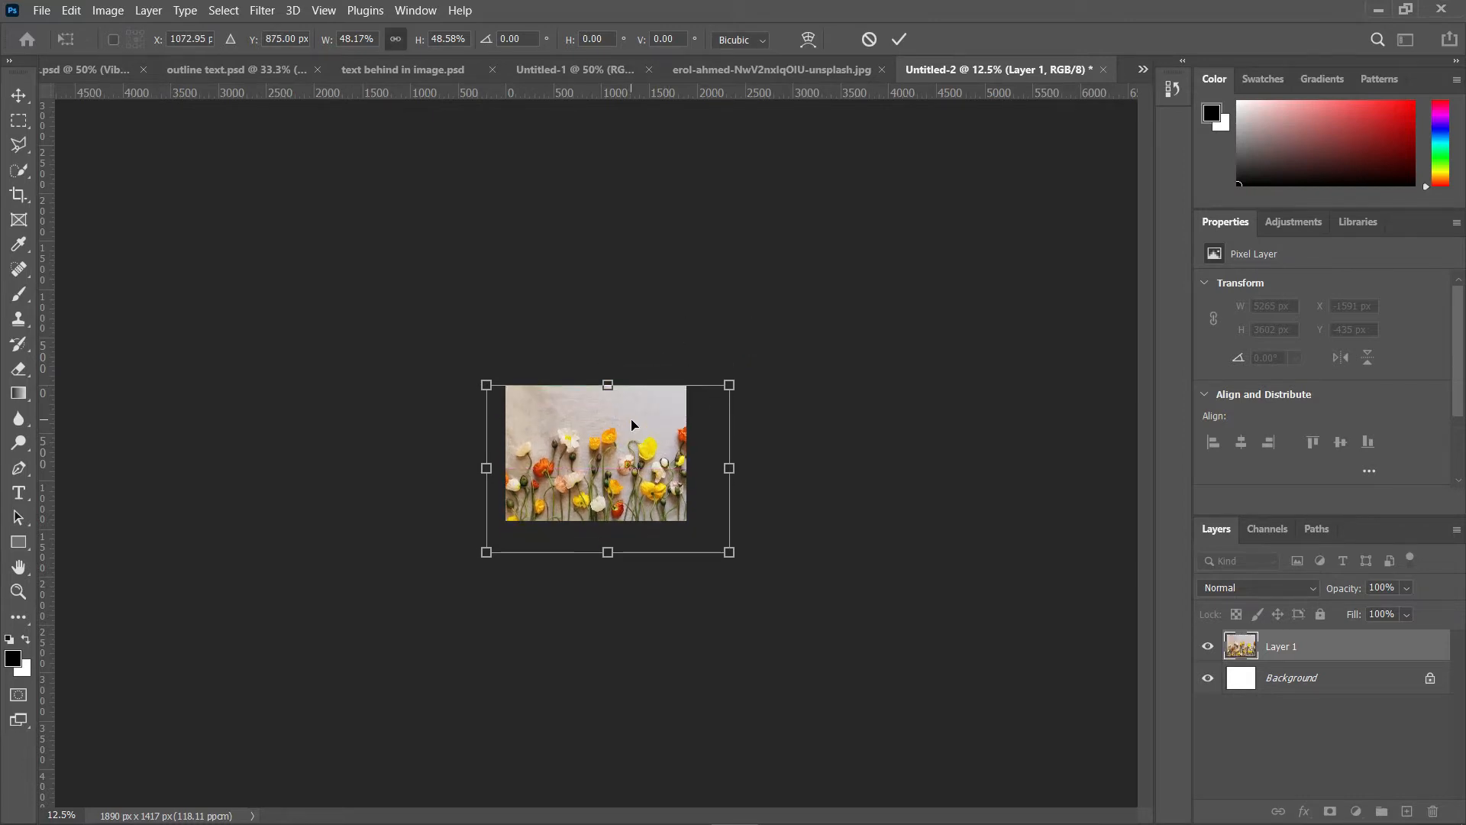
key(Return)
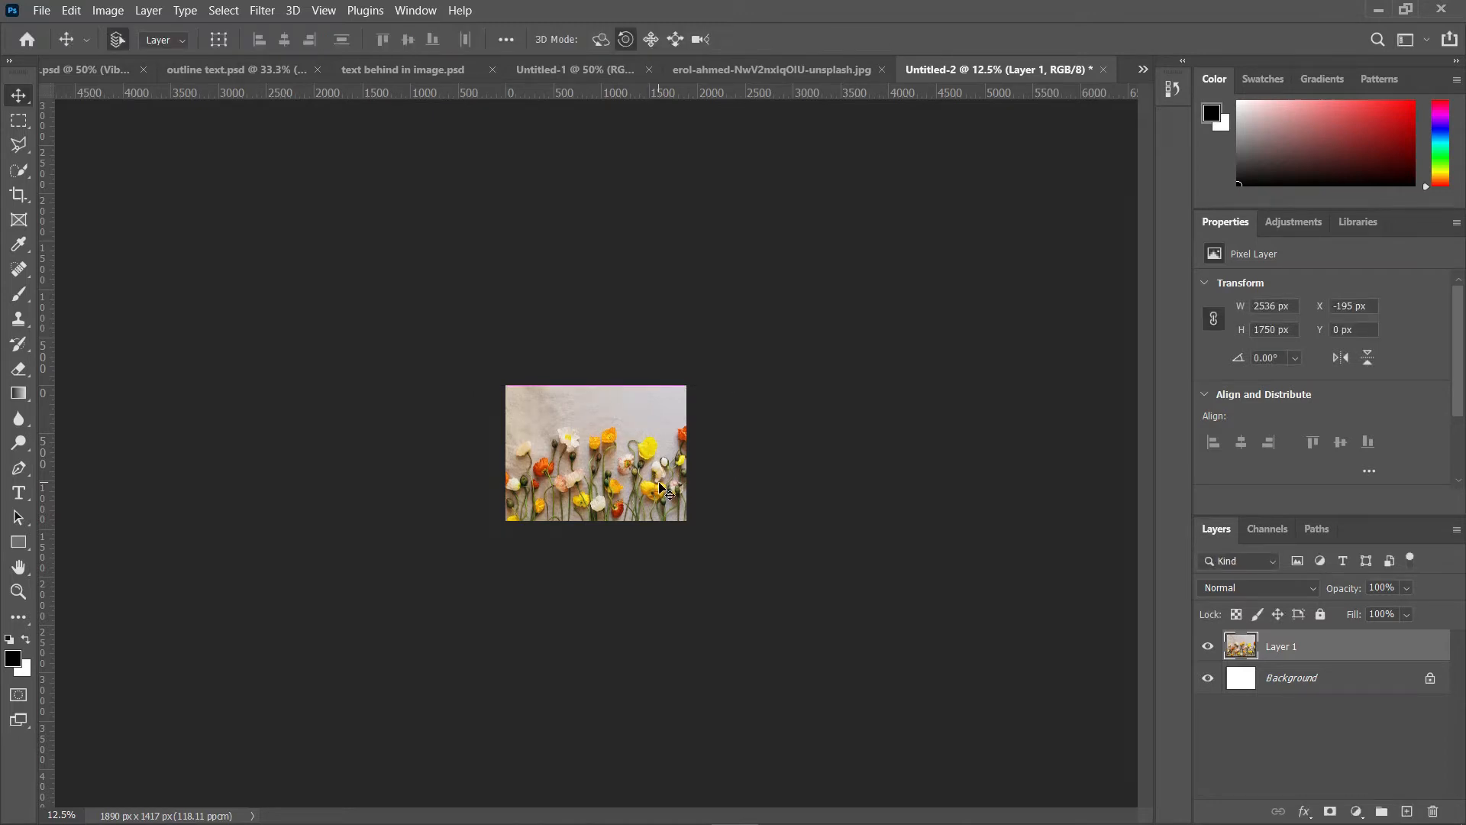
Step: Add a black Vinnai Thaanduvom headline near the canvas's top-left with the Horizontal Type tool
key(ctrl+plus)
key(ctrl+plus)
key(ctrl+plus)
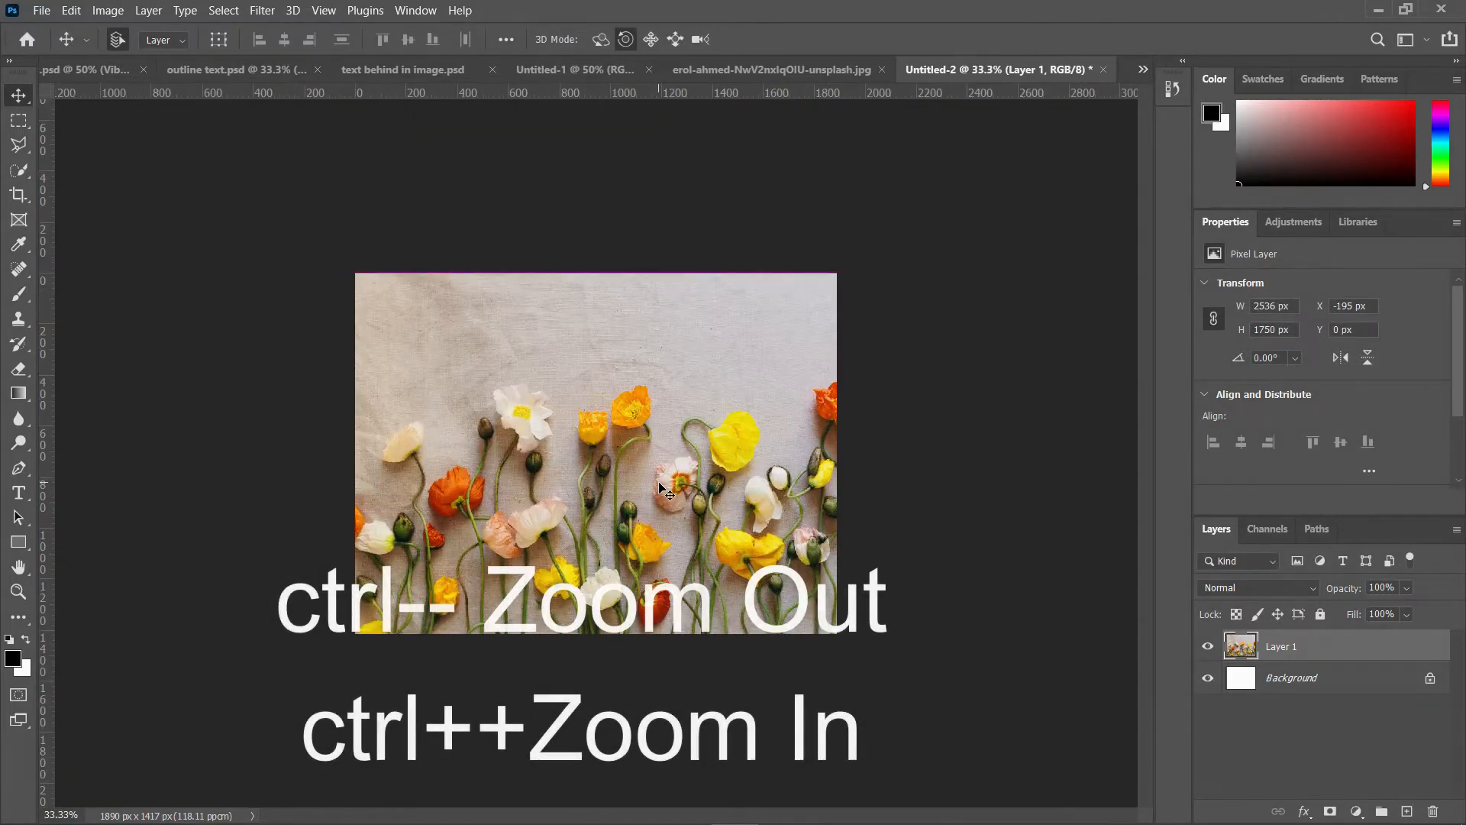
key(ctrl+plus)
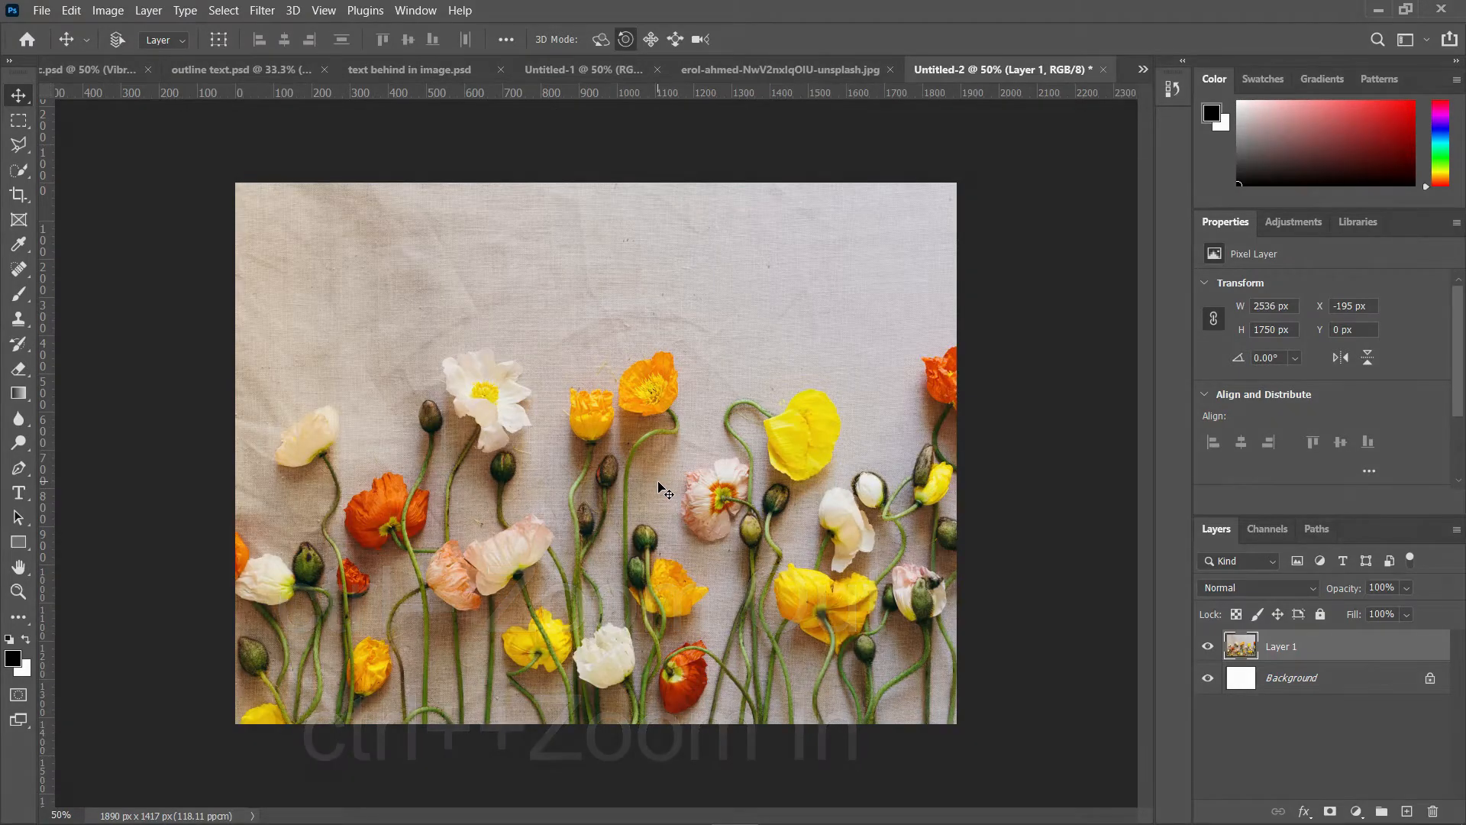
click(25, 496)
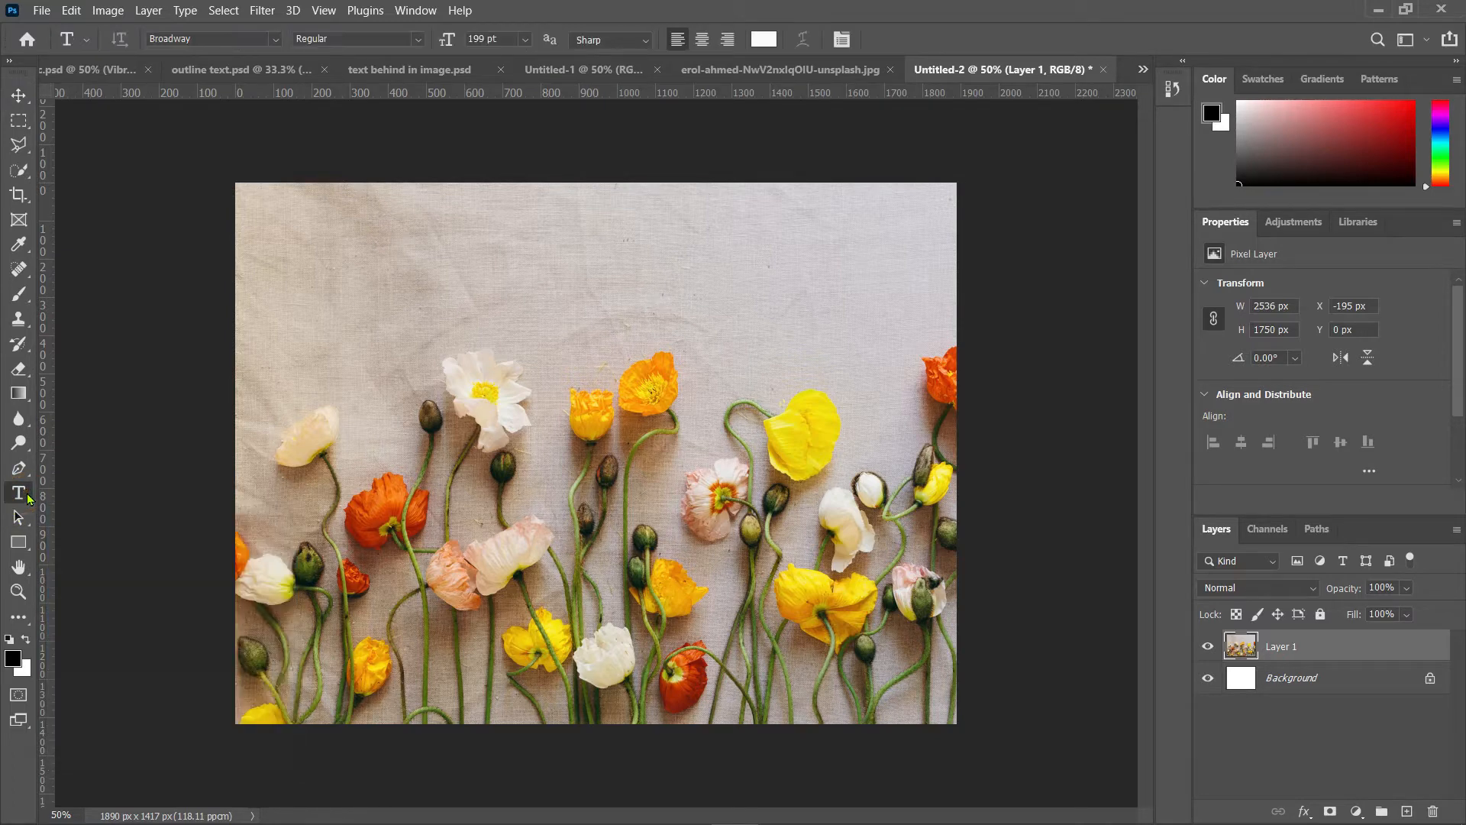
click(275, 224)
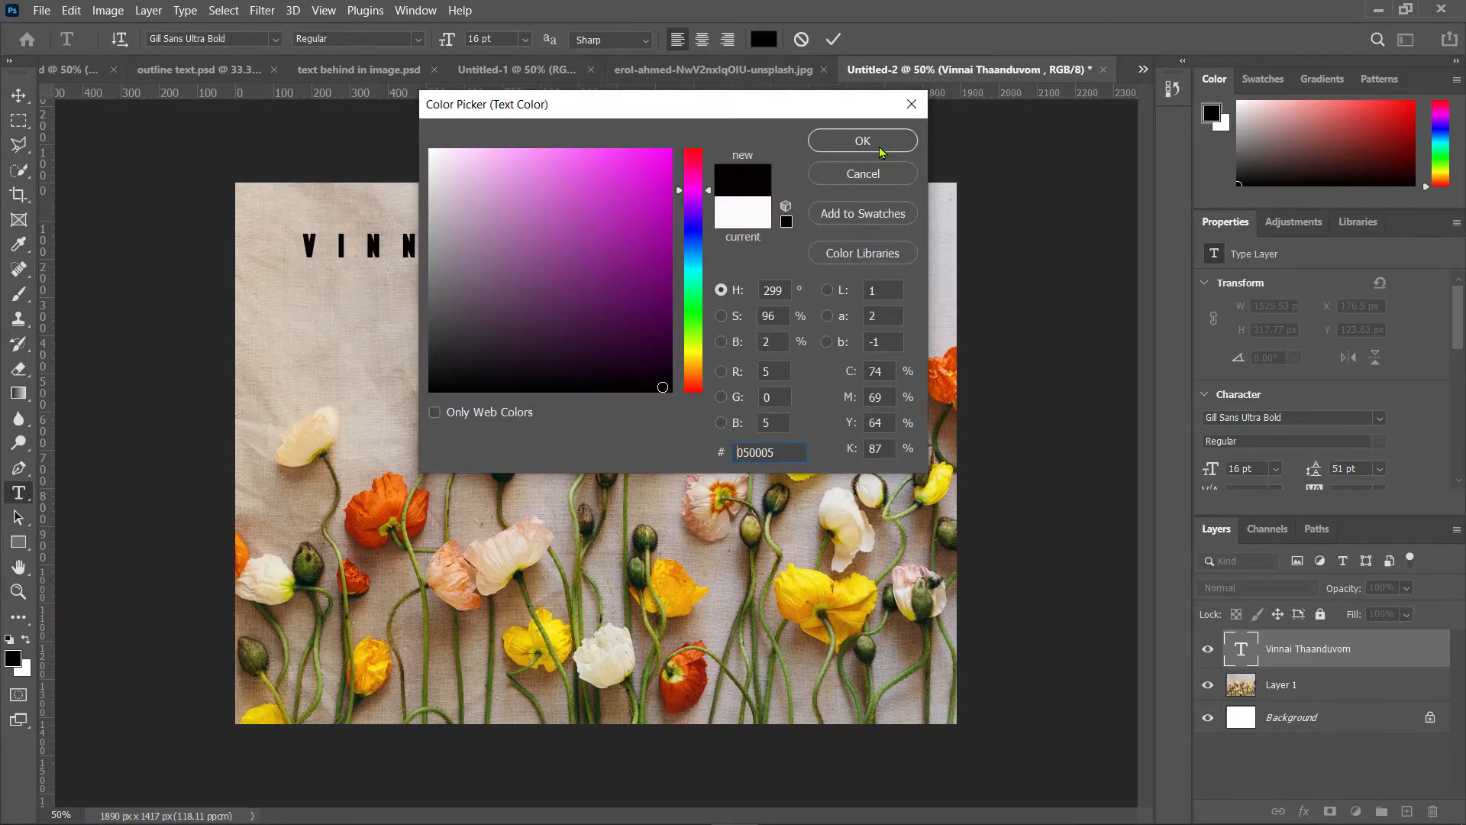
click(881, 148)
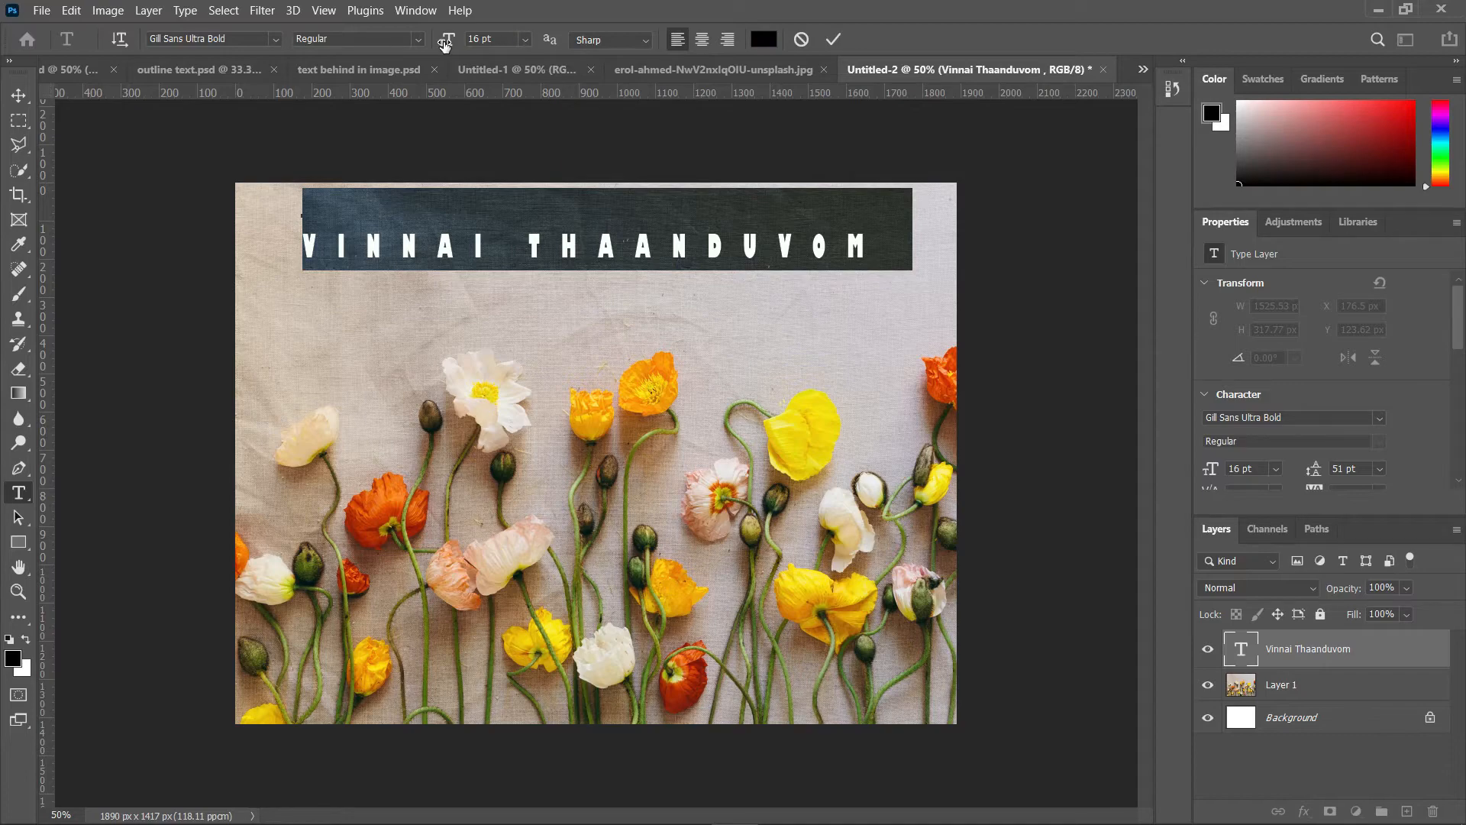
Step: Increase the headline's size to 19 pt and shift it left along the top of the canvas
drag(445, 44, 444, 45)
drag(447, 46, 446, 45)
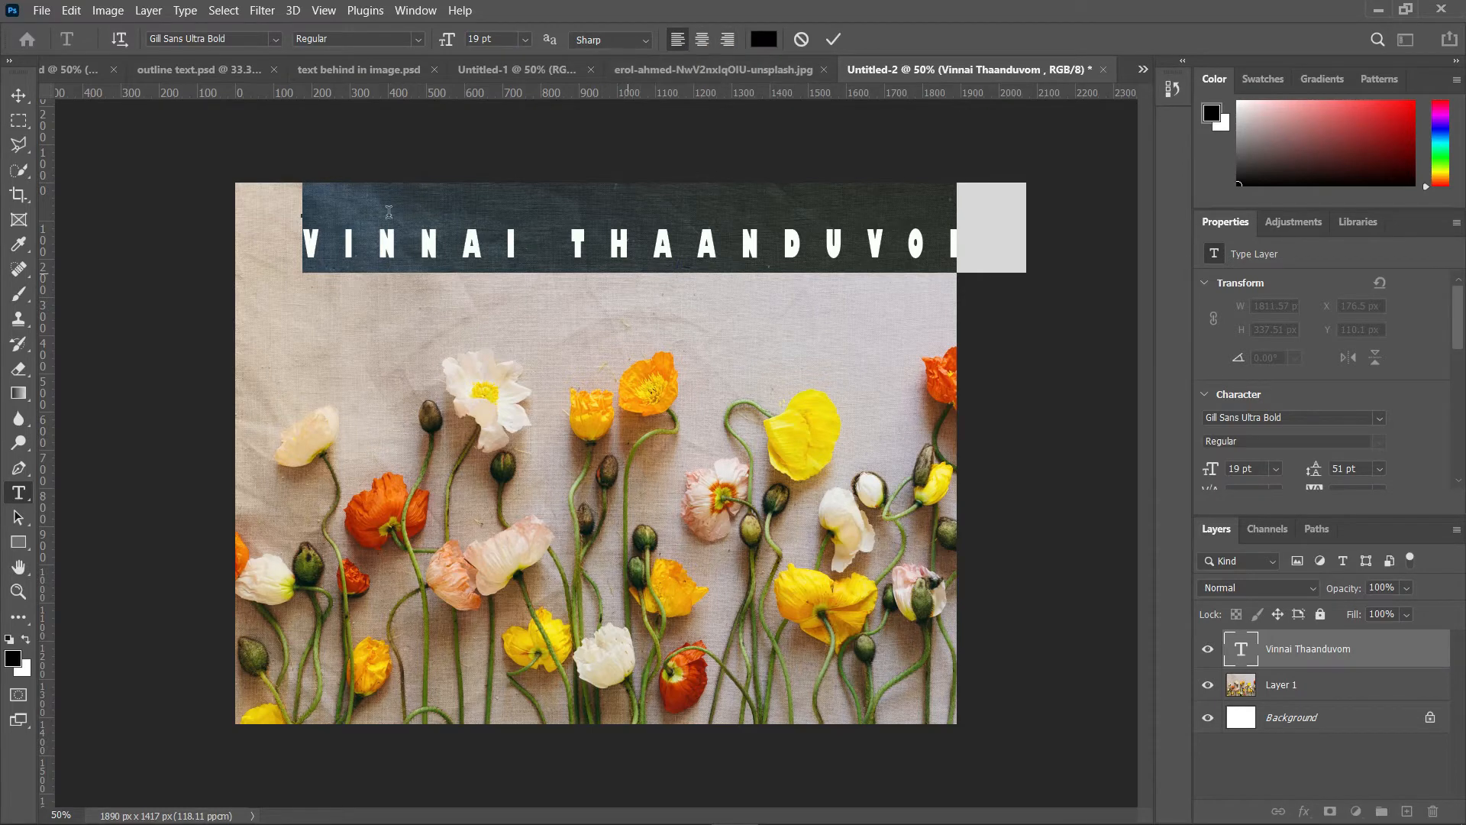
click(19, 95)
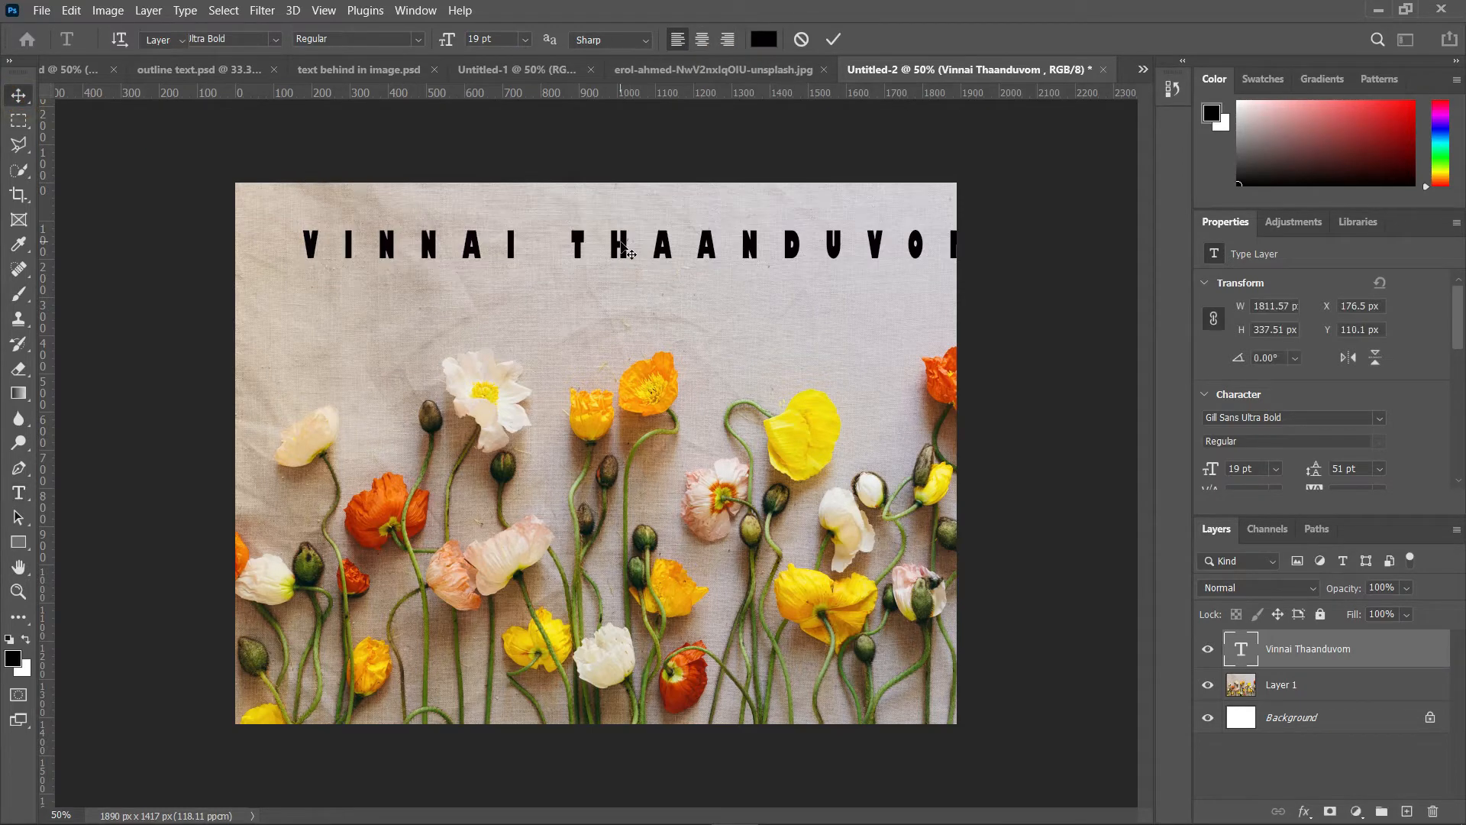
drag(620, 262, 576, 245)
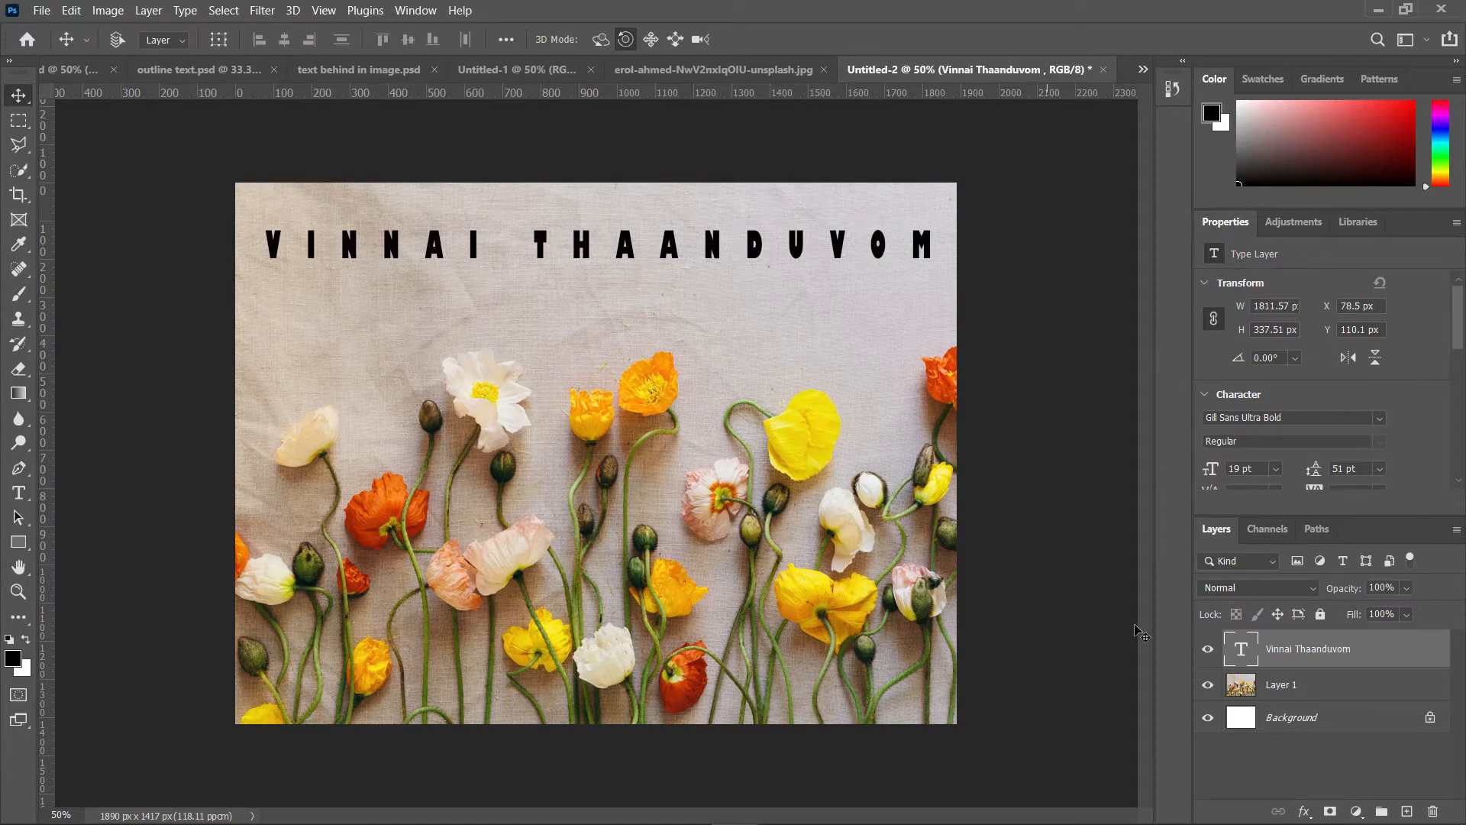
Step: Draw a paragraph text box below the headline filled with lorem ipsum text
key(t)
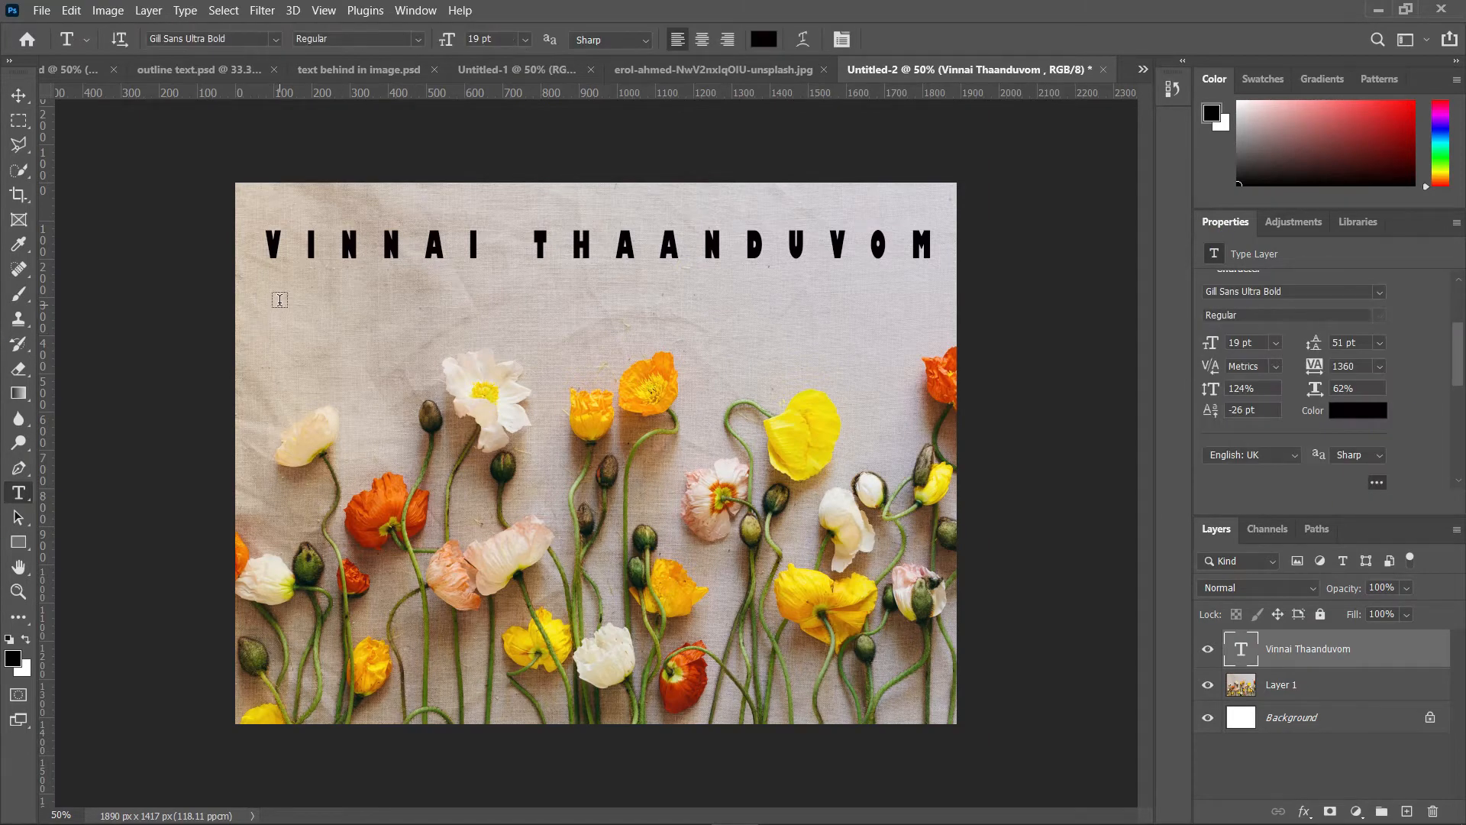
drag(270, 287, 912, 557)
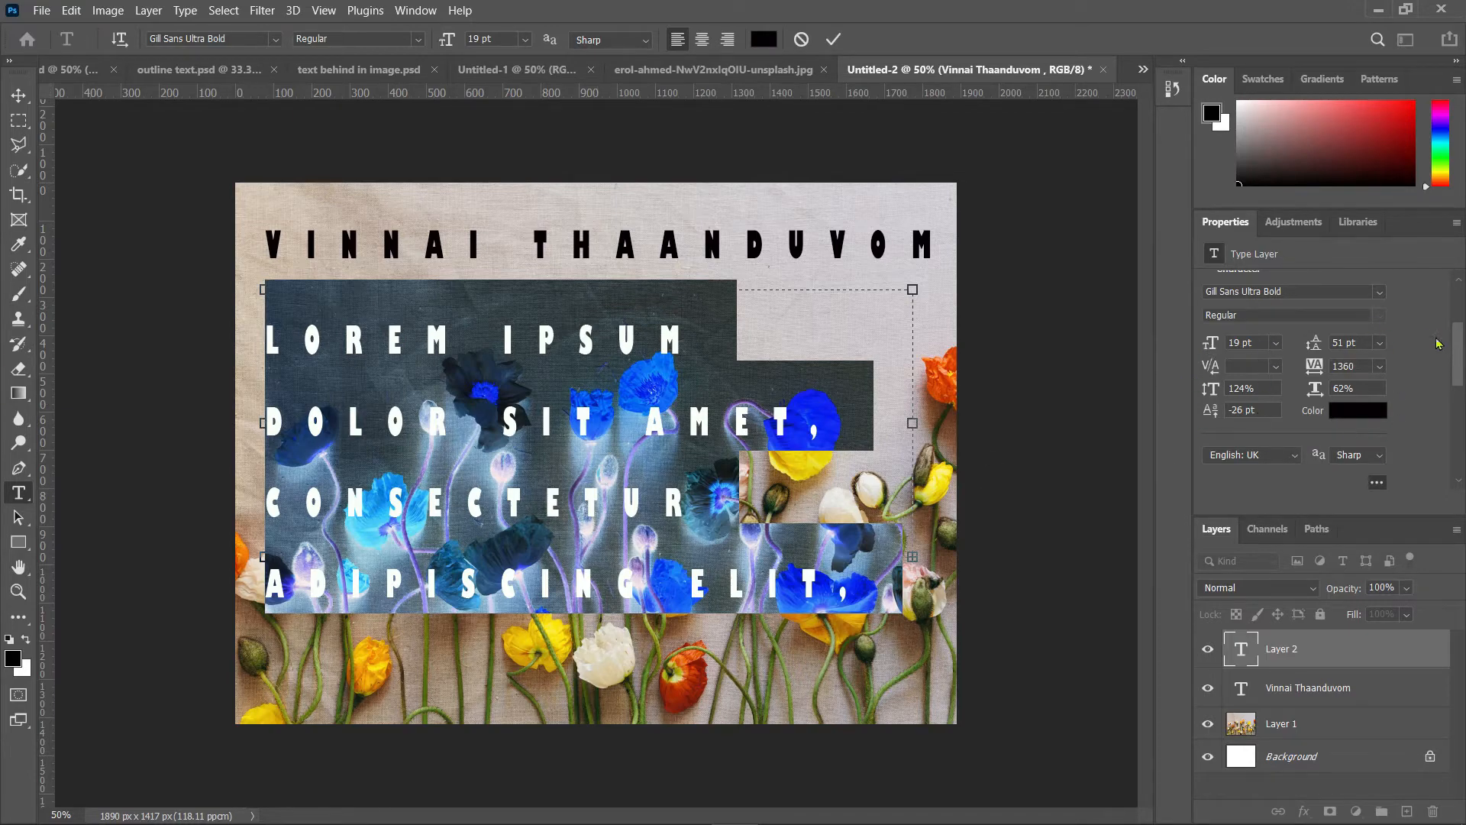
Step: Change the paragraph text's font to Broadway
scroll(1460, 347, up, 3)
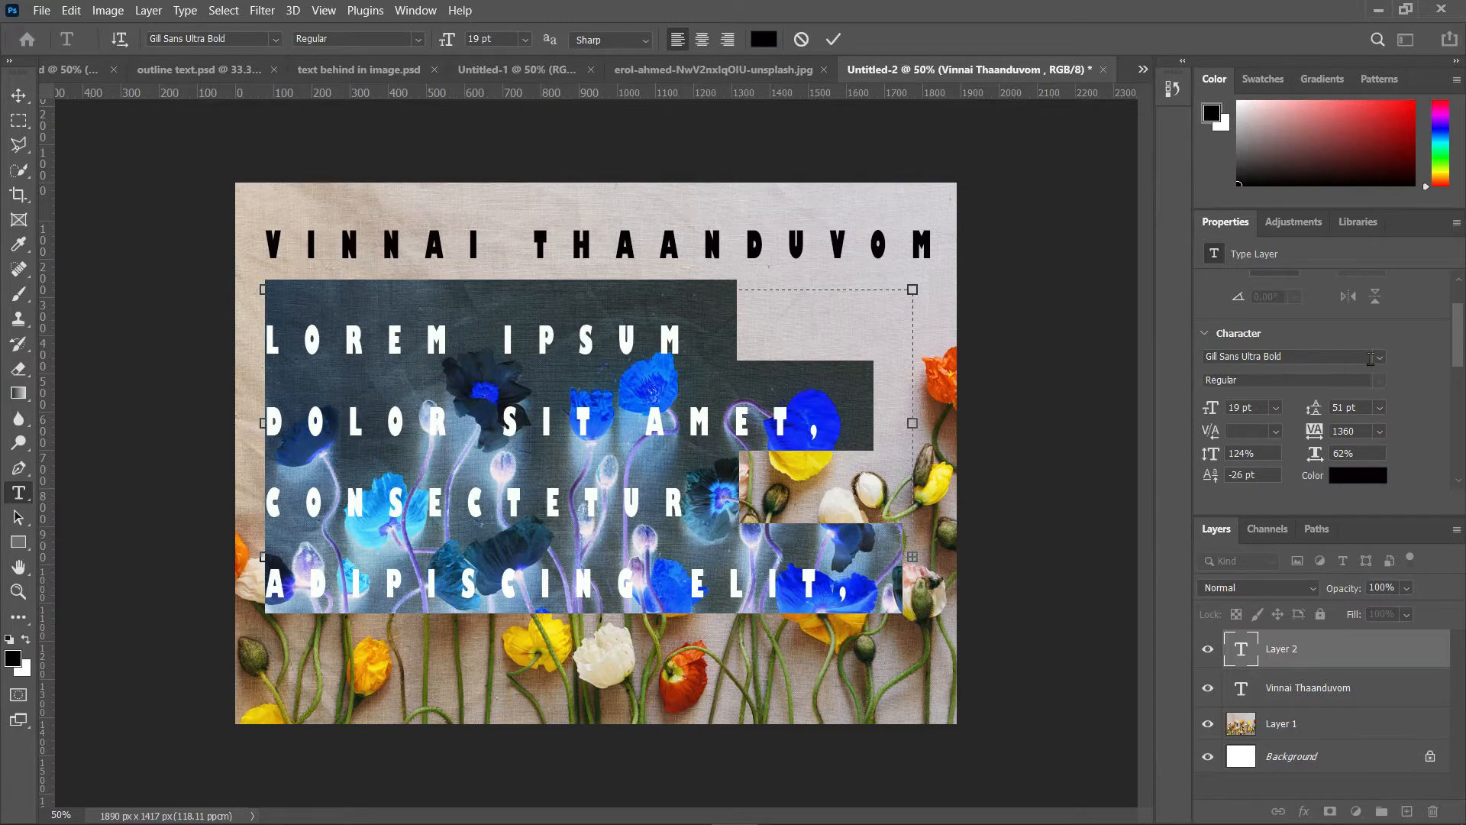
click(1381, 361)
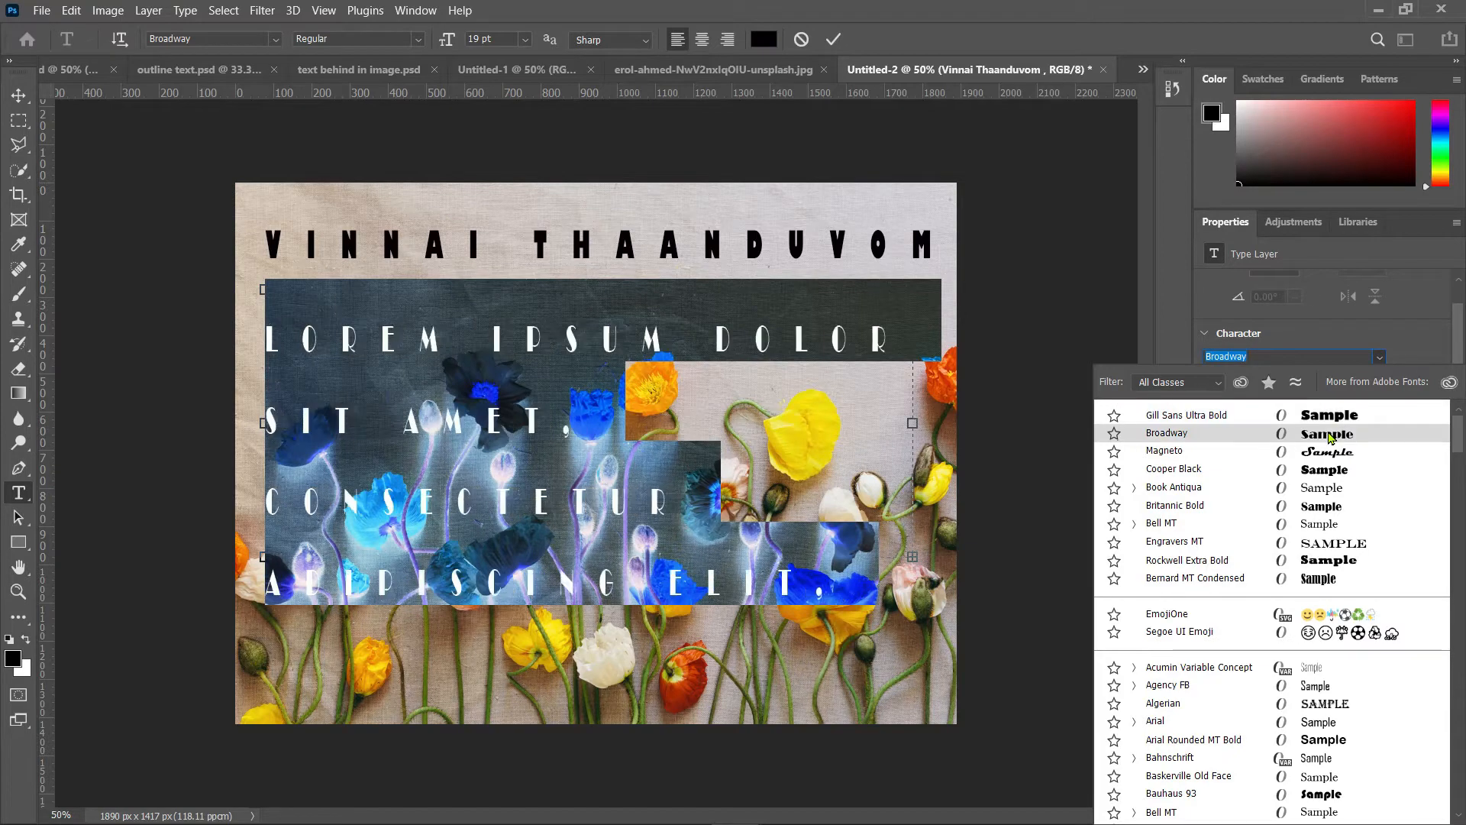
click(1328, 437)
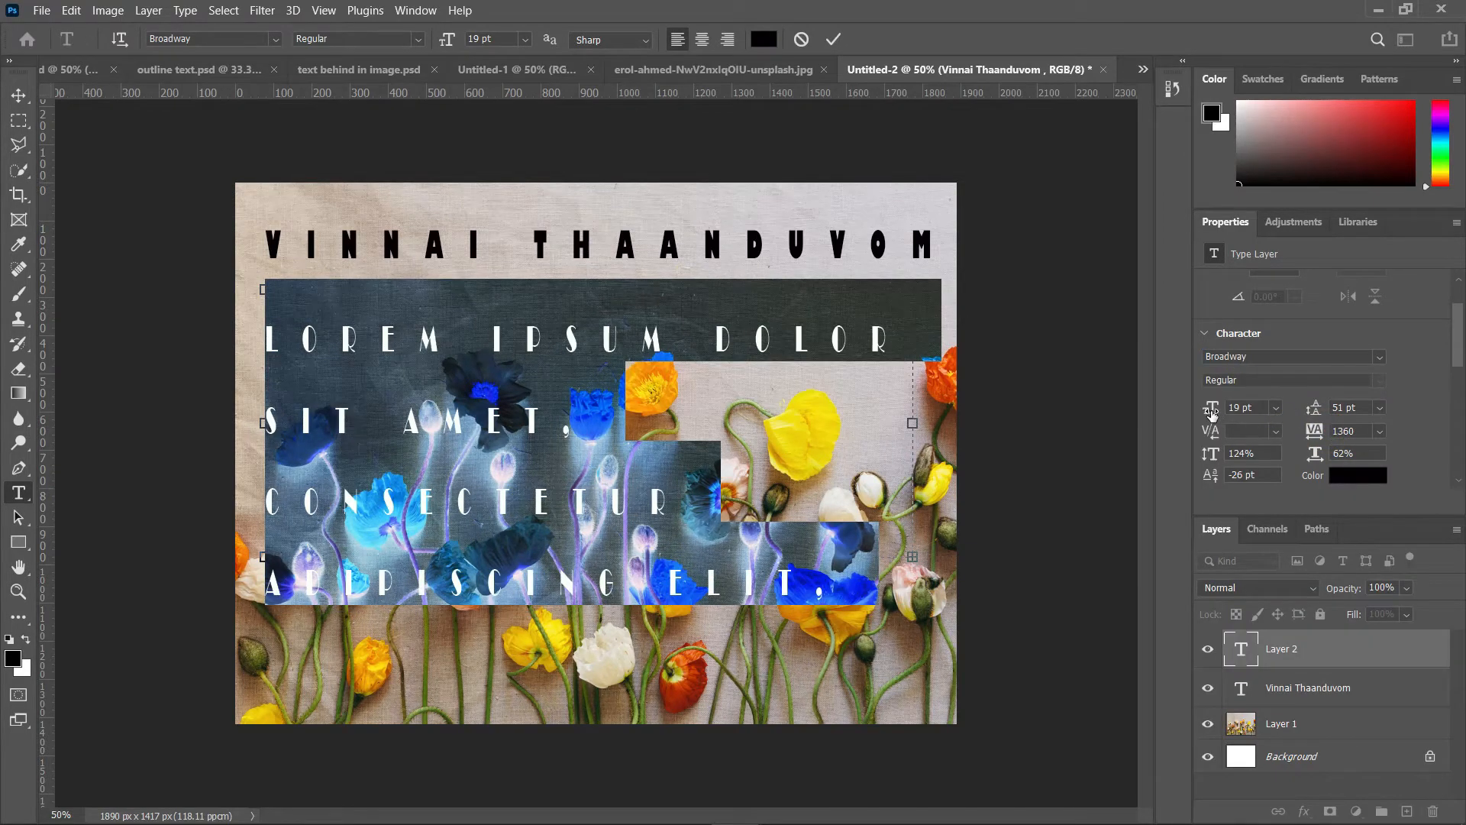
Step: Set the paragraph to 9 pt size, 53 pt leading, 400 tracking, 141% vertical and 48% horizontal scale
drag(1212, 412, 1202, 415)
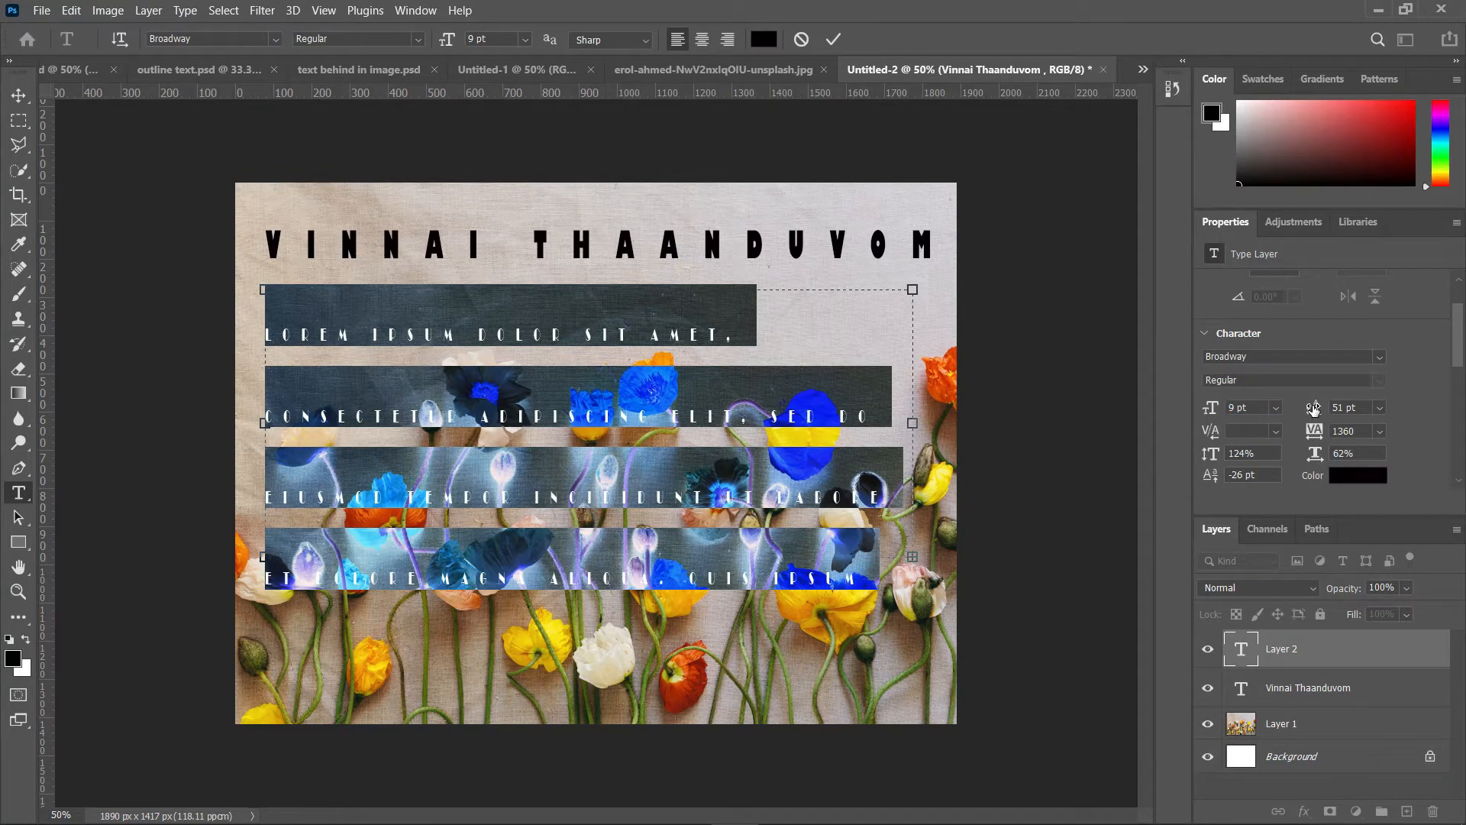
mouse_move(1314, 408)
mouse_down()
mouse_move(1315, 426)
mouse_move(1314, 414)
mouse_up()
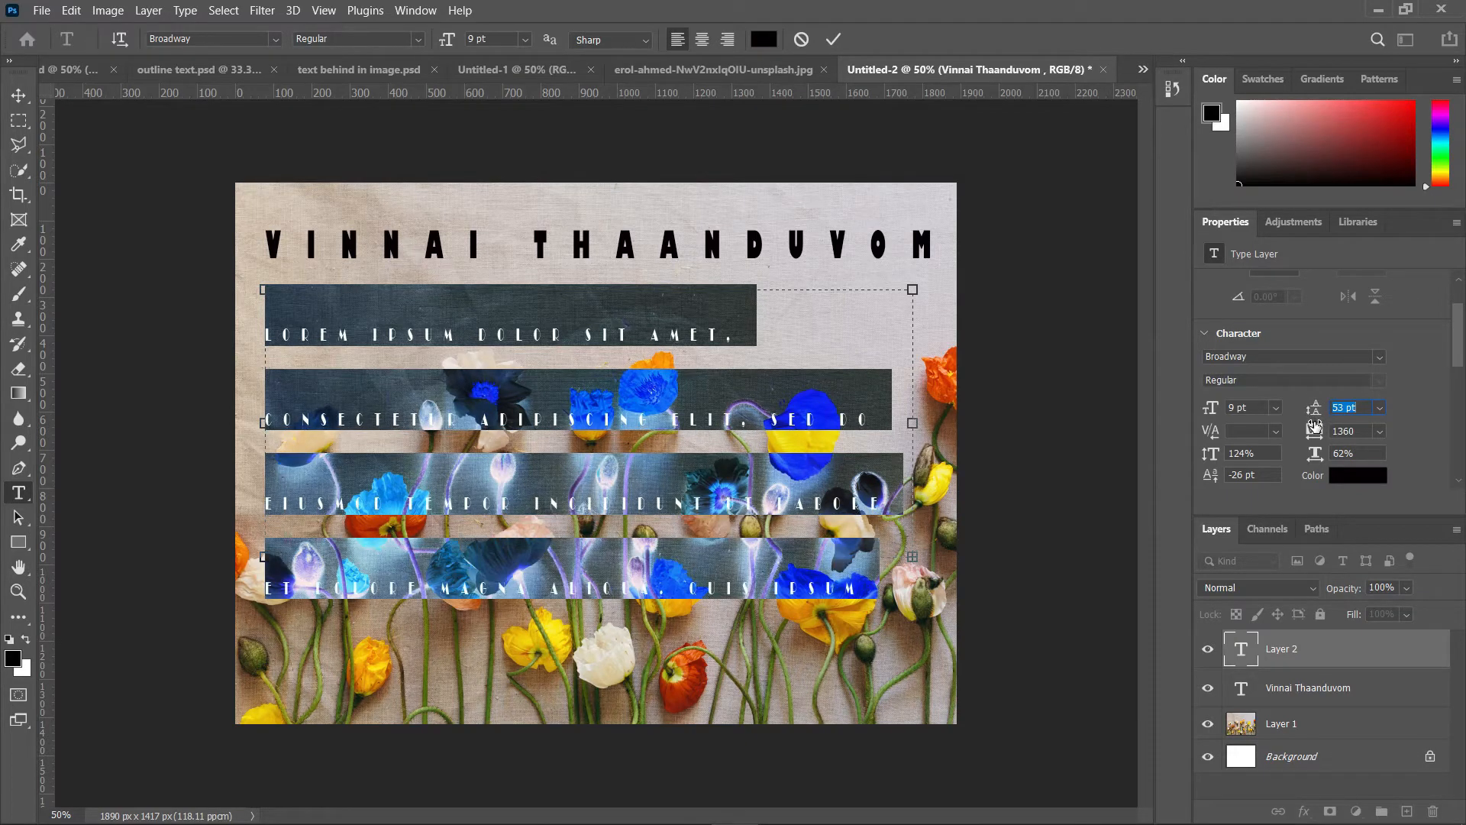
drag(1315, 426, 1315, 424)
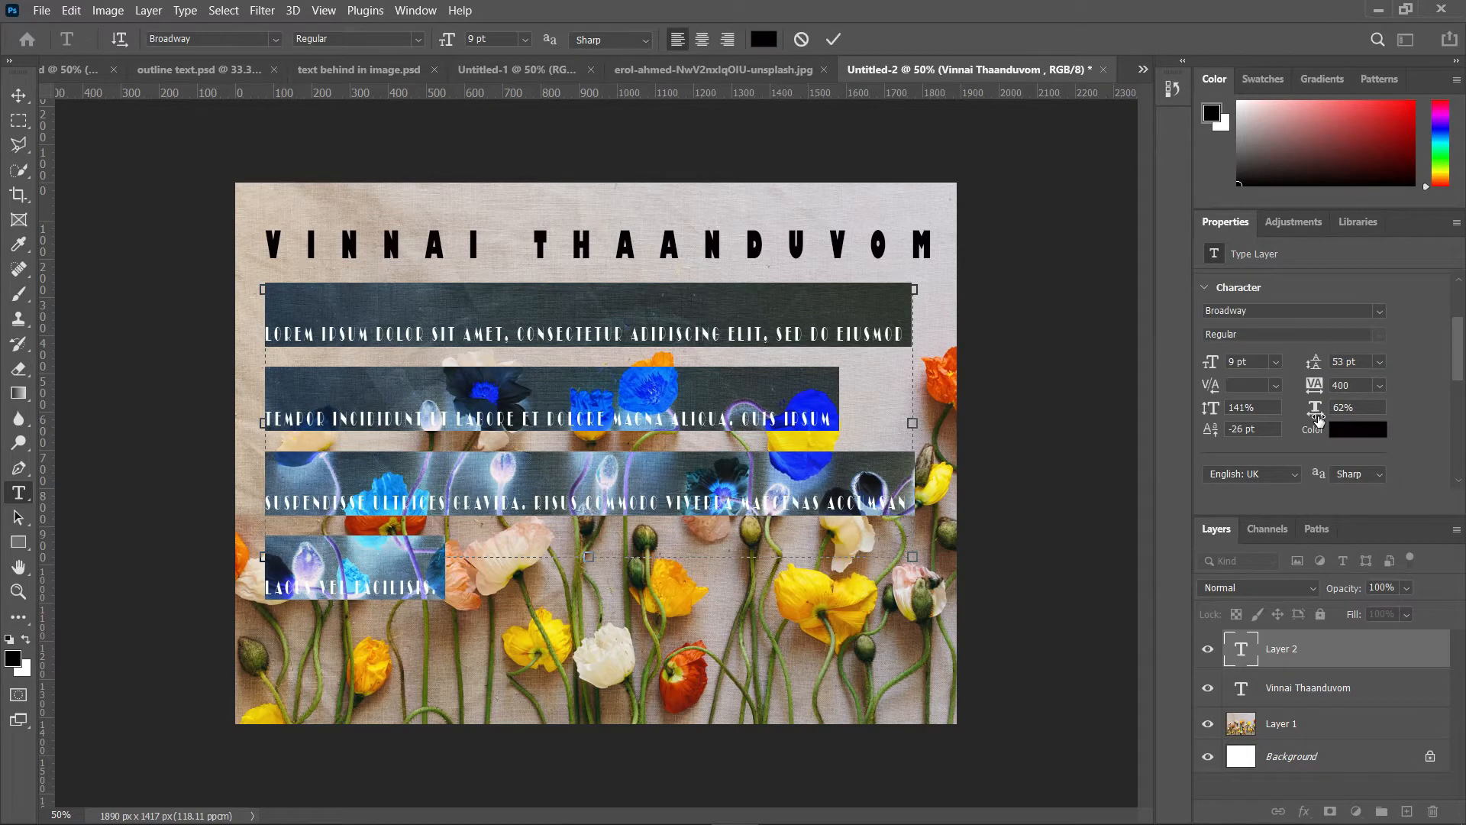
drag(1319, 419, 1305, 420)
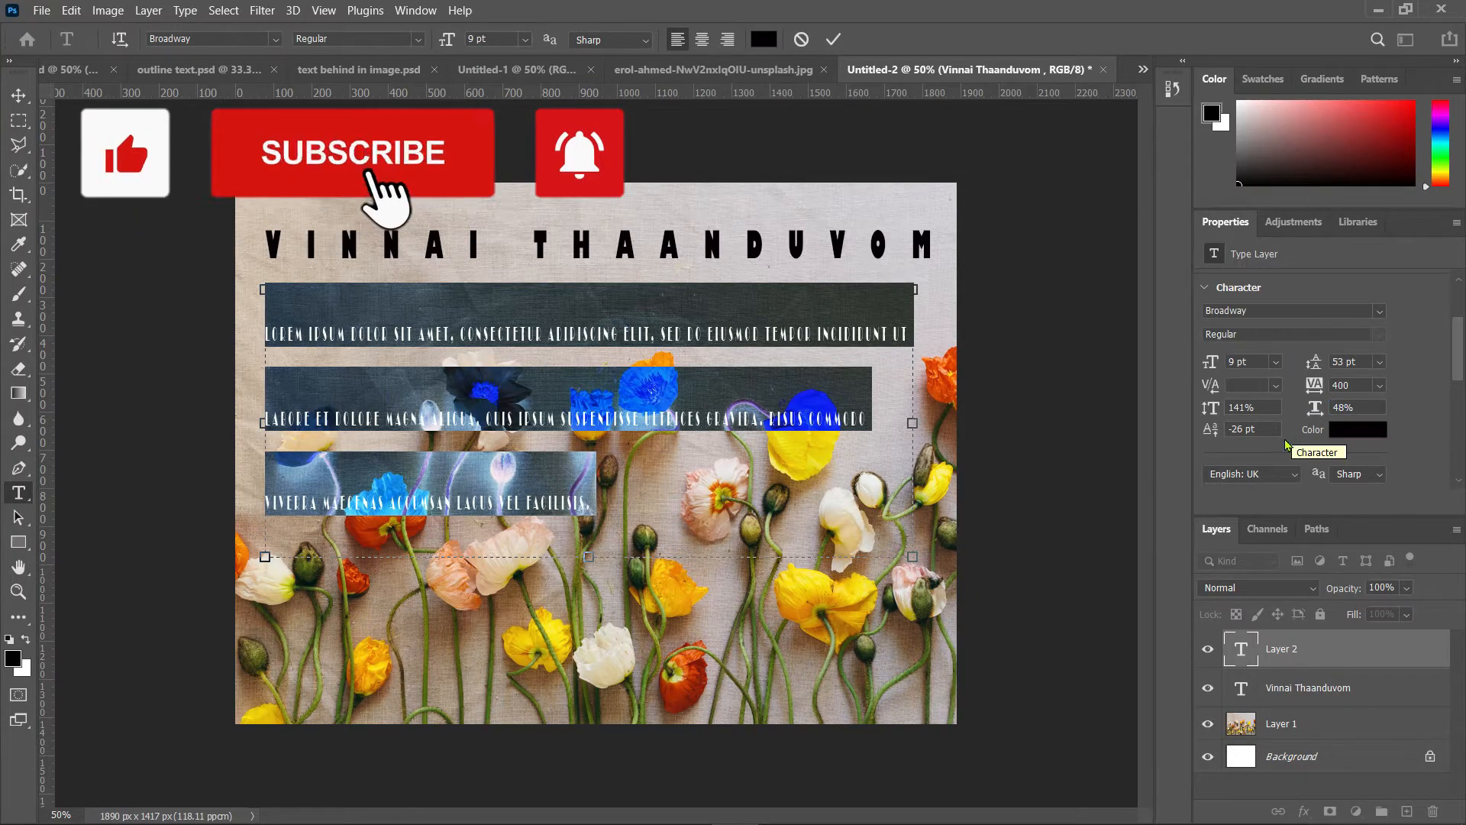
Step: Set the paragraph's baseline shift to -8 pt and try center and right alignments before restoring left alignment
mouse_move(1216, 437)
mouse_down()
mouse_move(1205, 441)
mouse_move(1232, 452)
mouse_up()
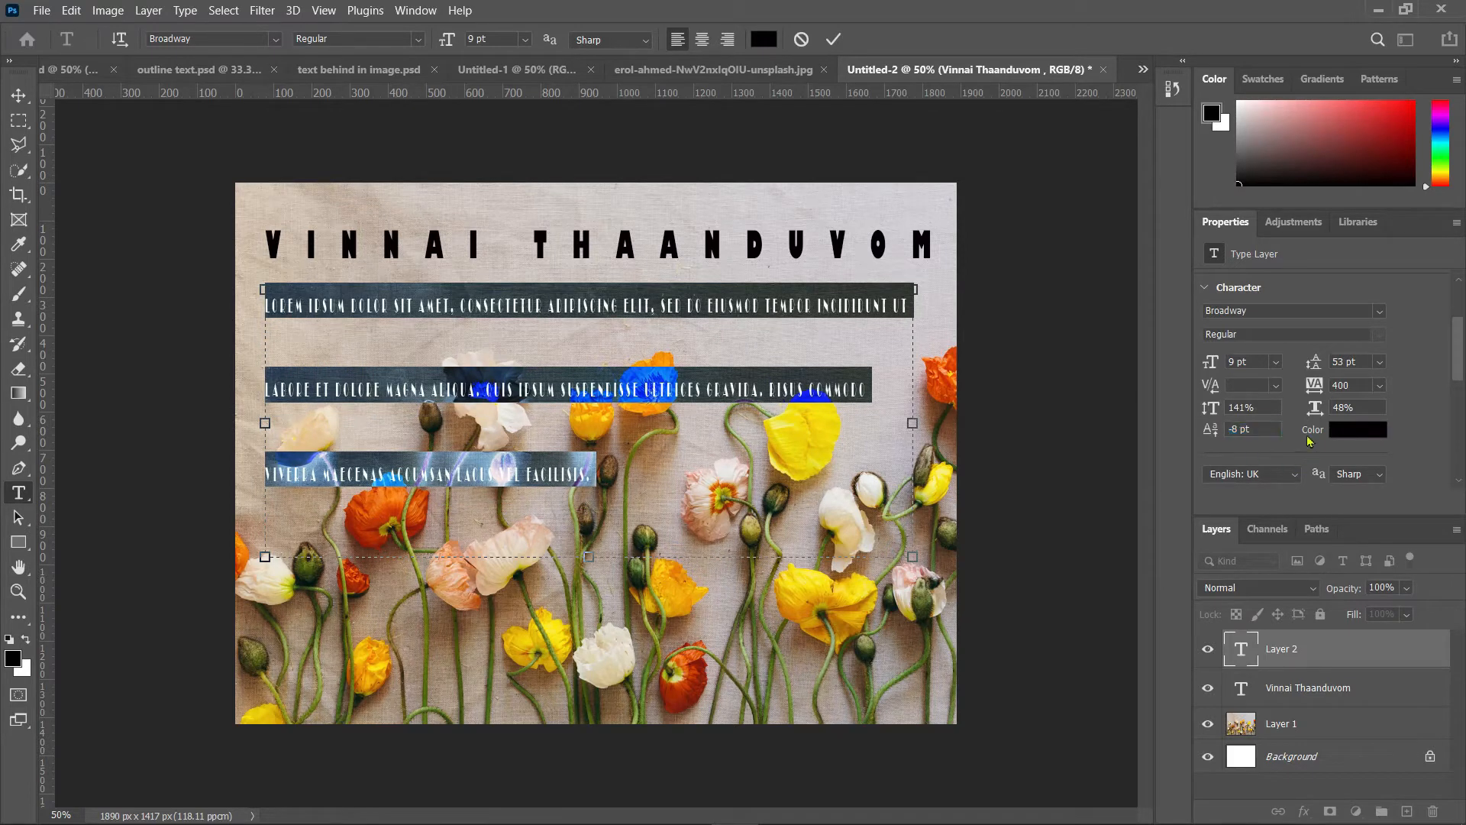
scroll(1314, 429, down, 3)
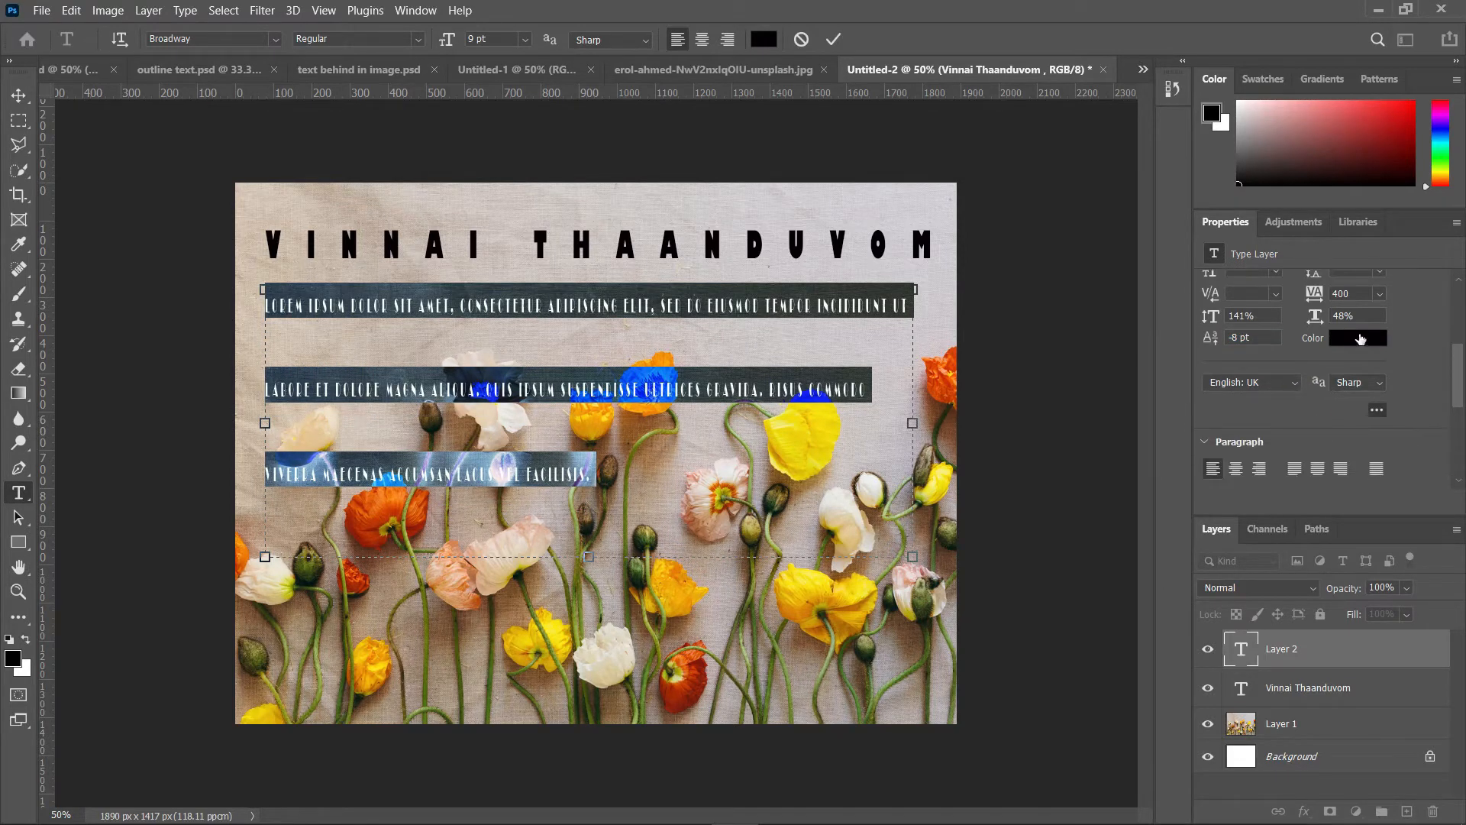
scroll(1314, 433, down, 3)
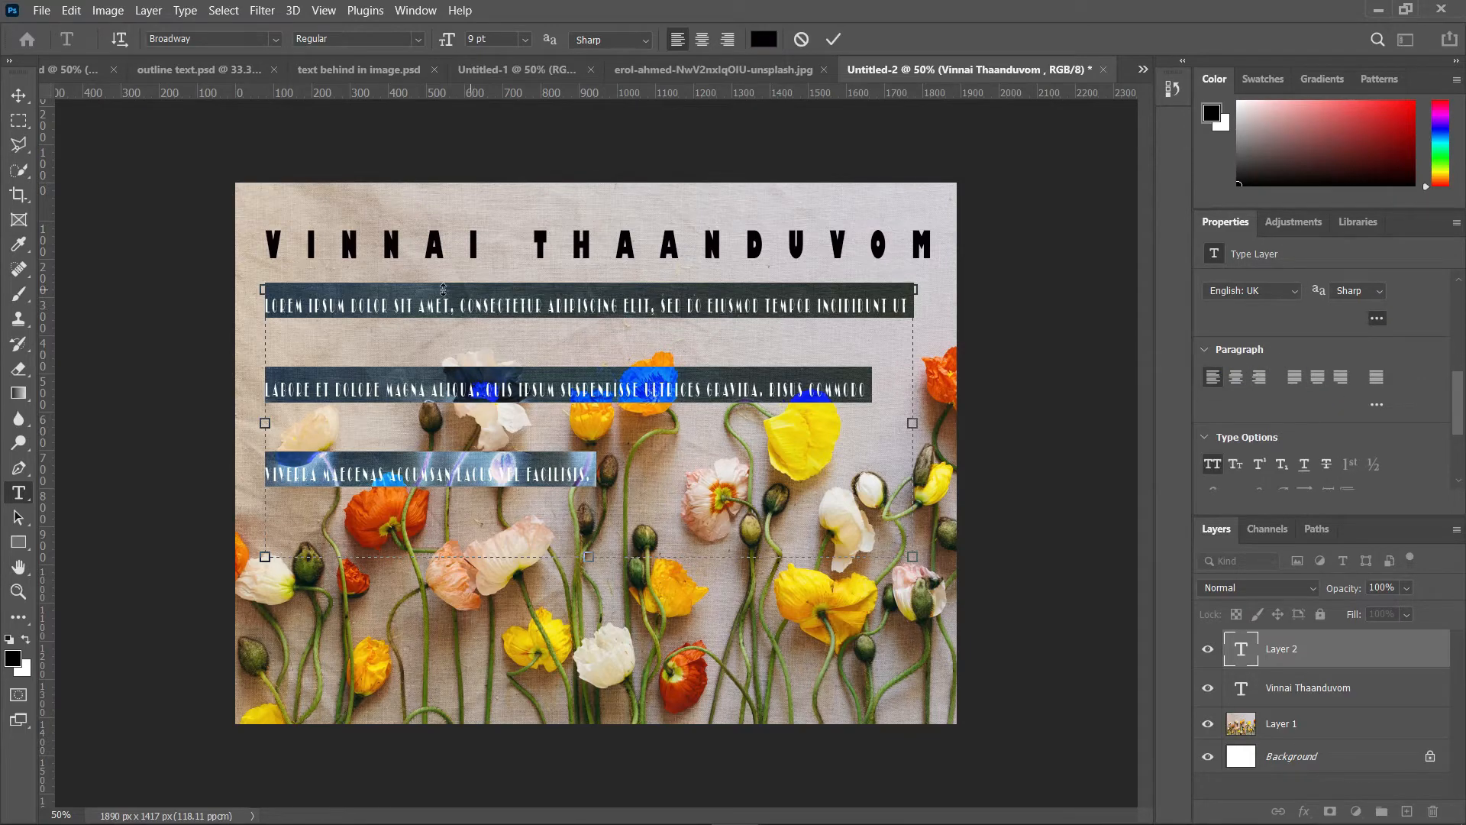
click(1236, 379)
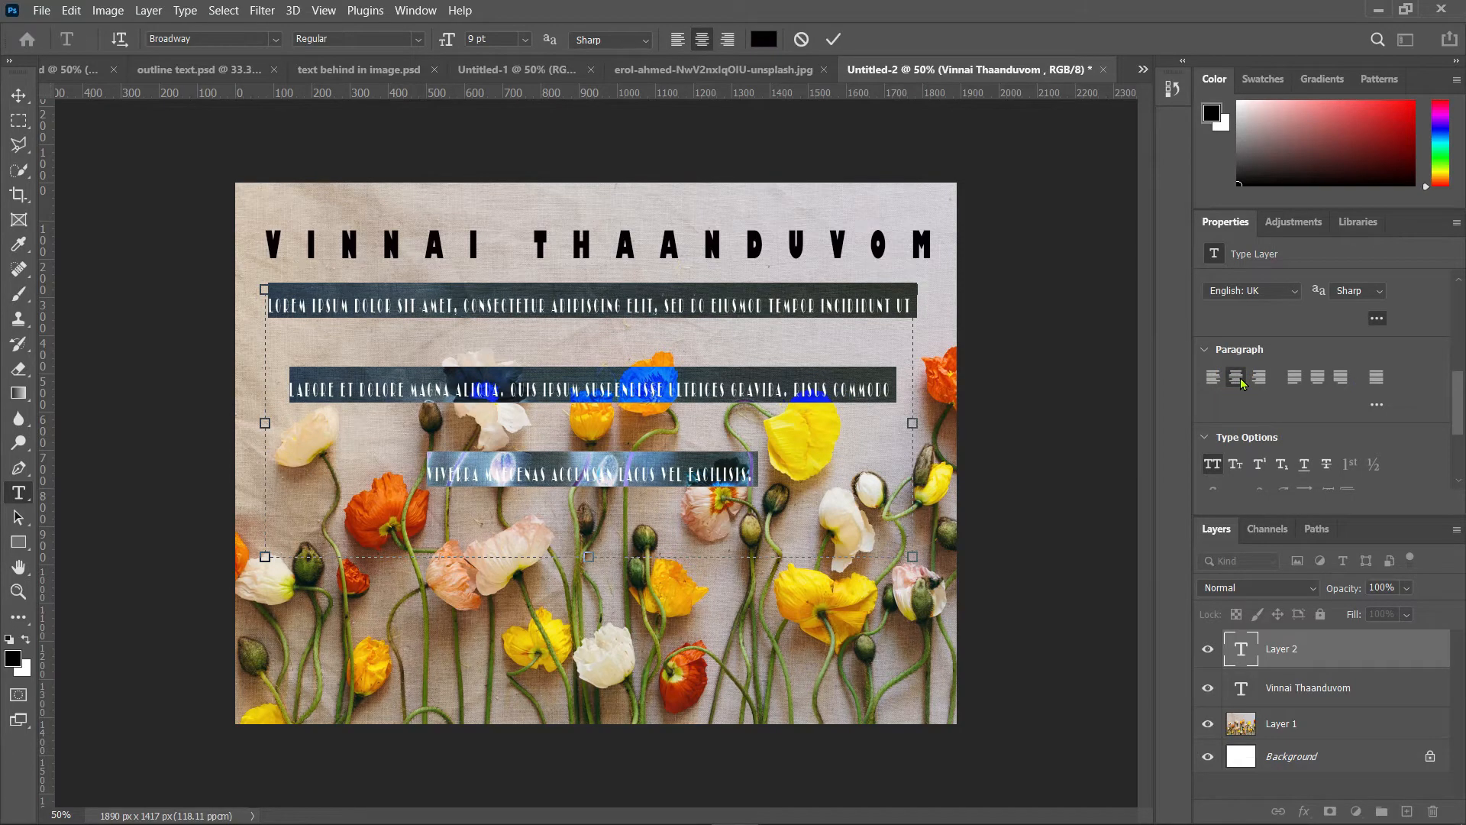
click(1260, 380)
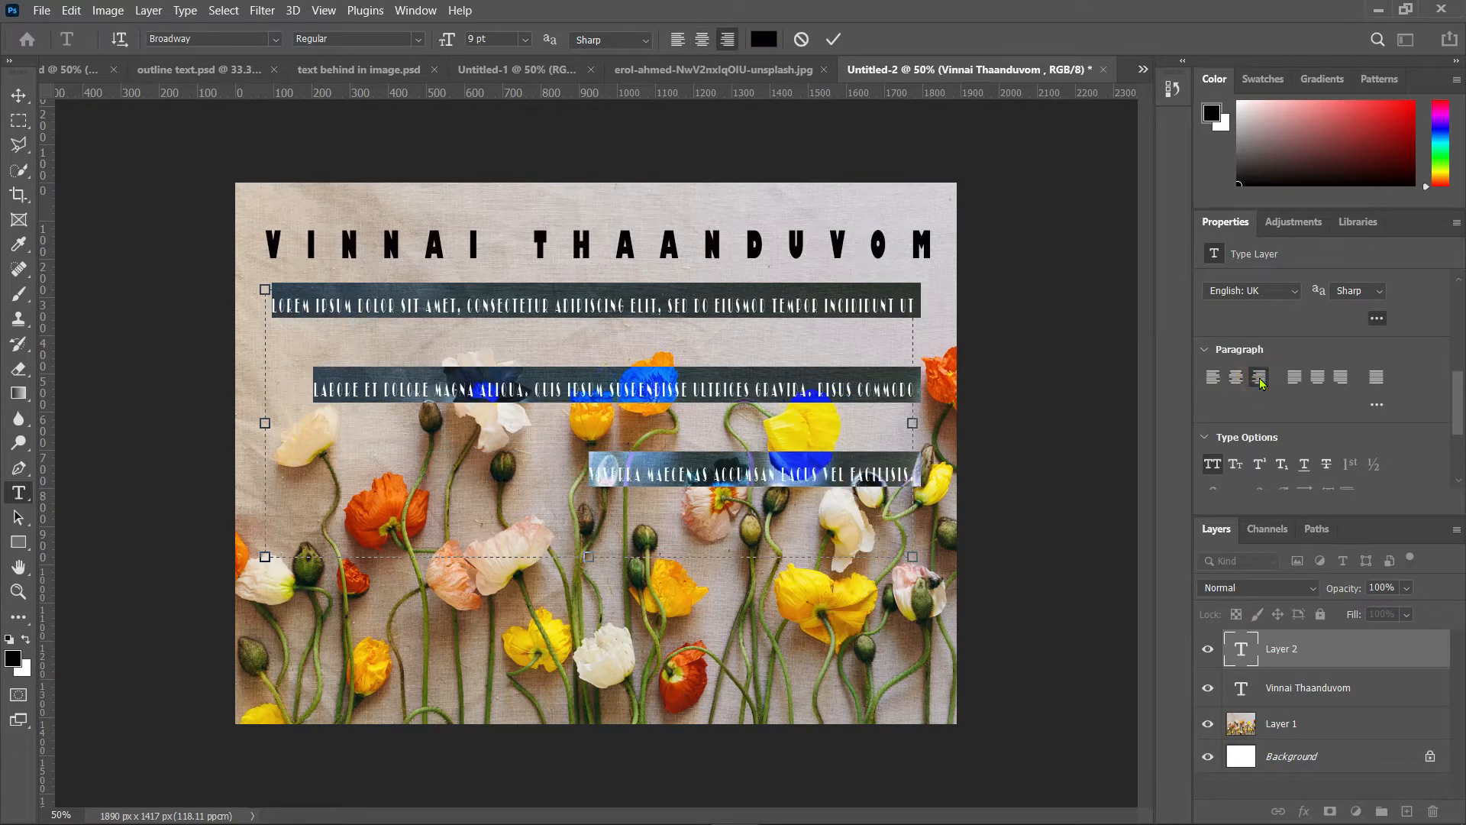
click(1212, 378)
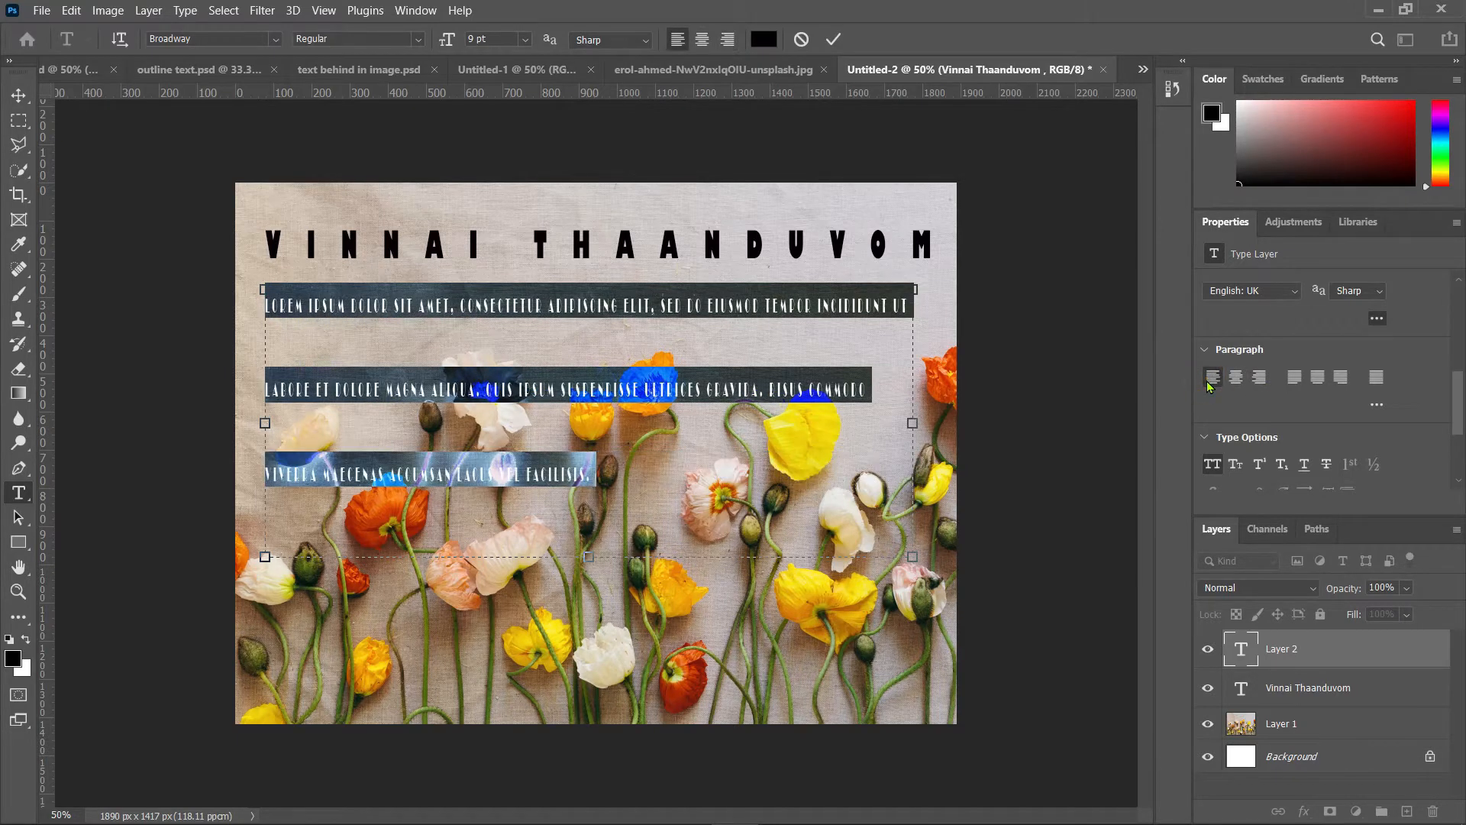
Step: Apply Small Caps to the paragraph text and try the Superscript and Subscript type options
click(1375, 404)
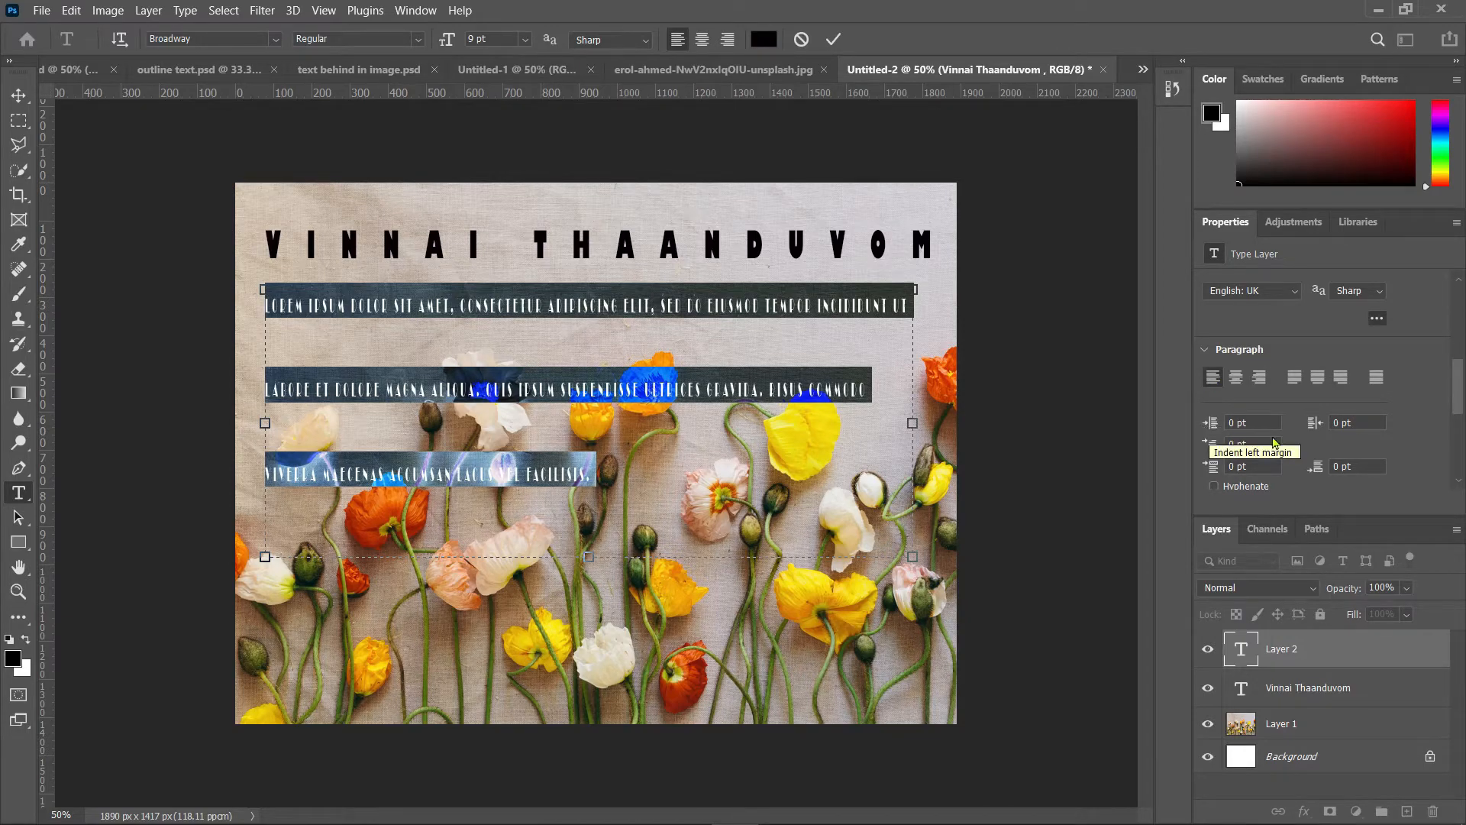
scroll(1342, 452, down, 1)
scroll(1341, 451, down, 4)
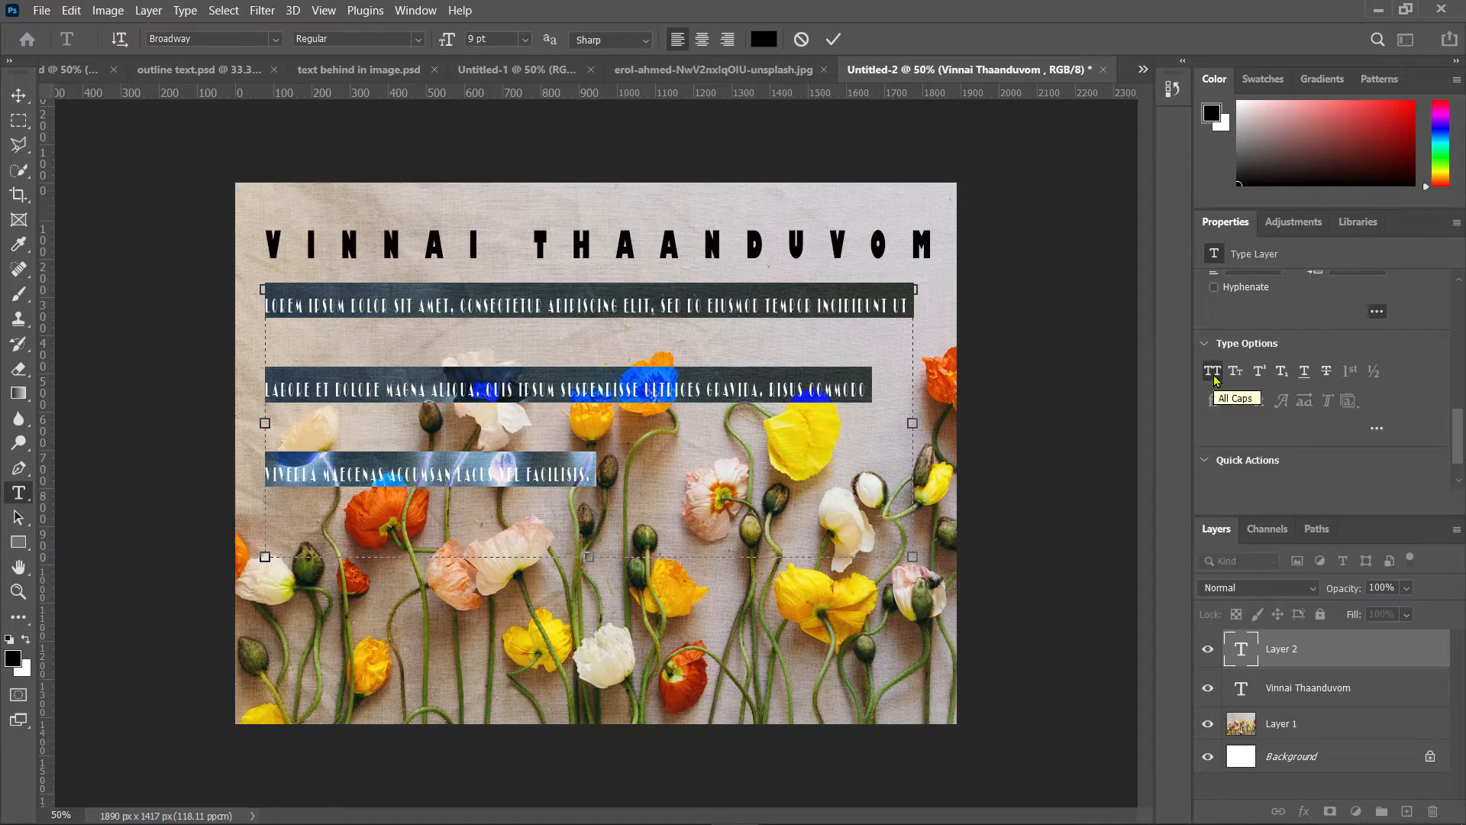
click(1238, 373)
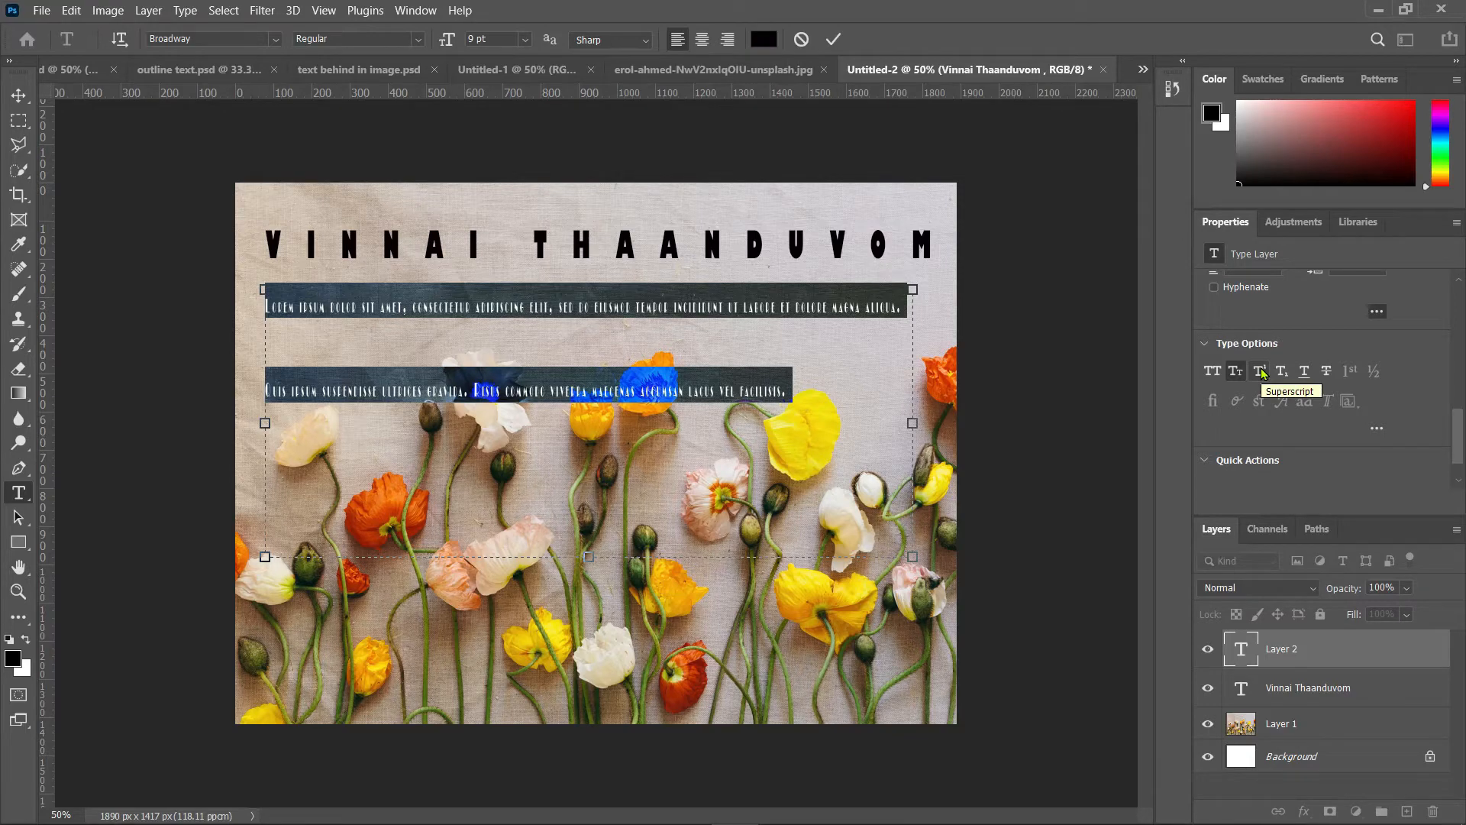
click(1260, 371)
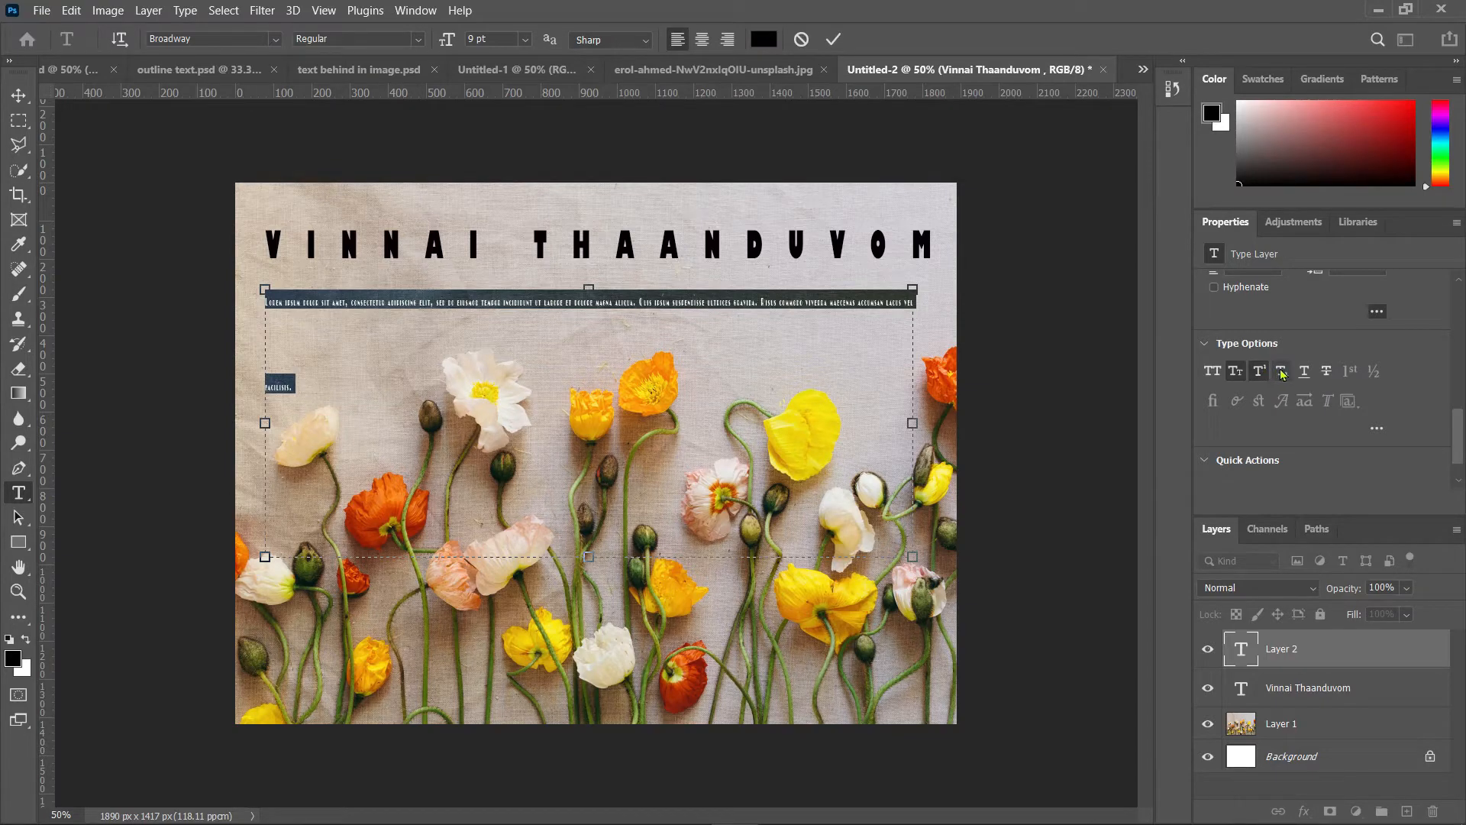
click(1282, 372)
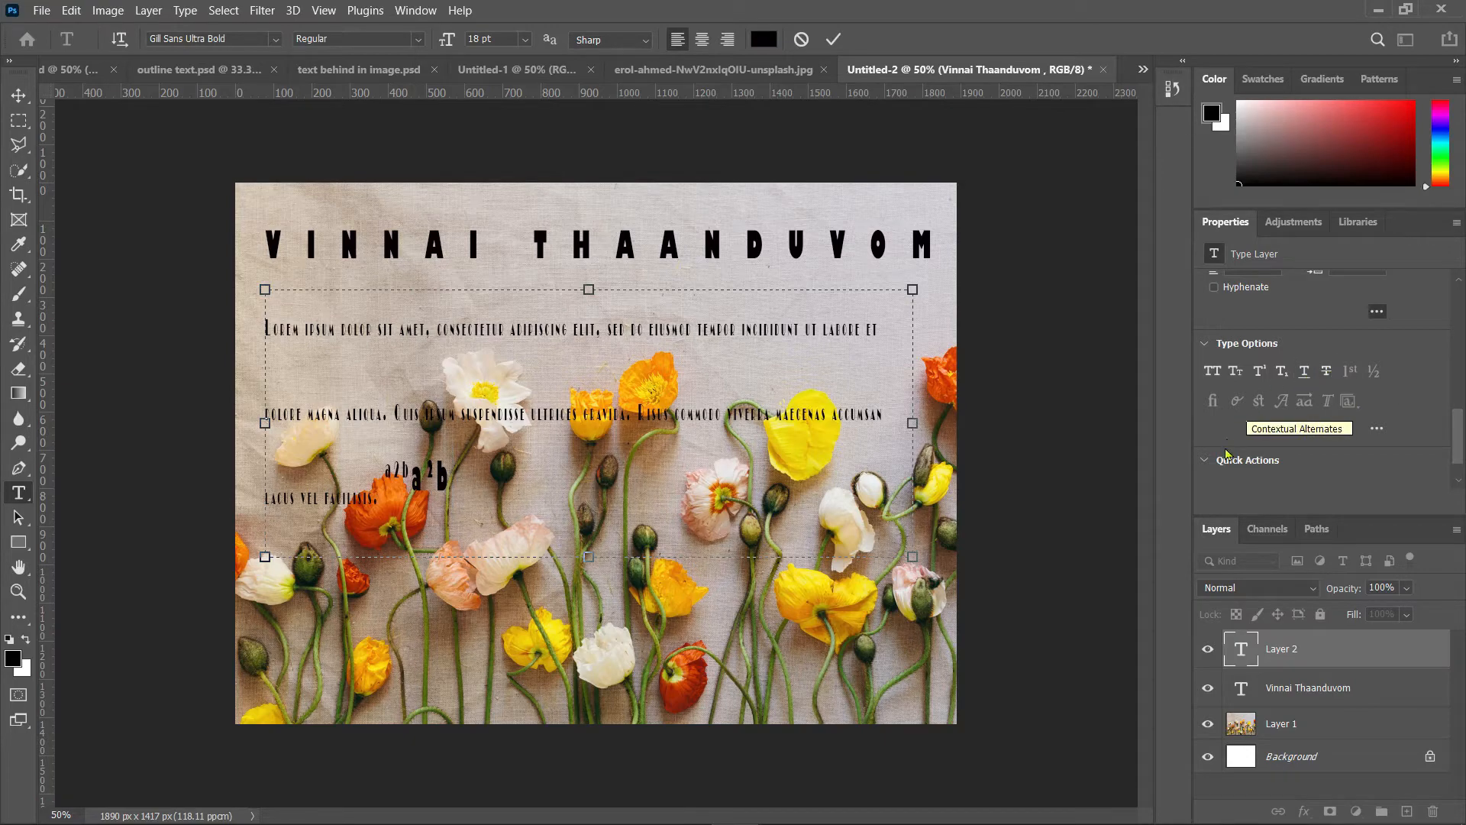
scroll(1461, 467, down, 1)
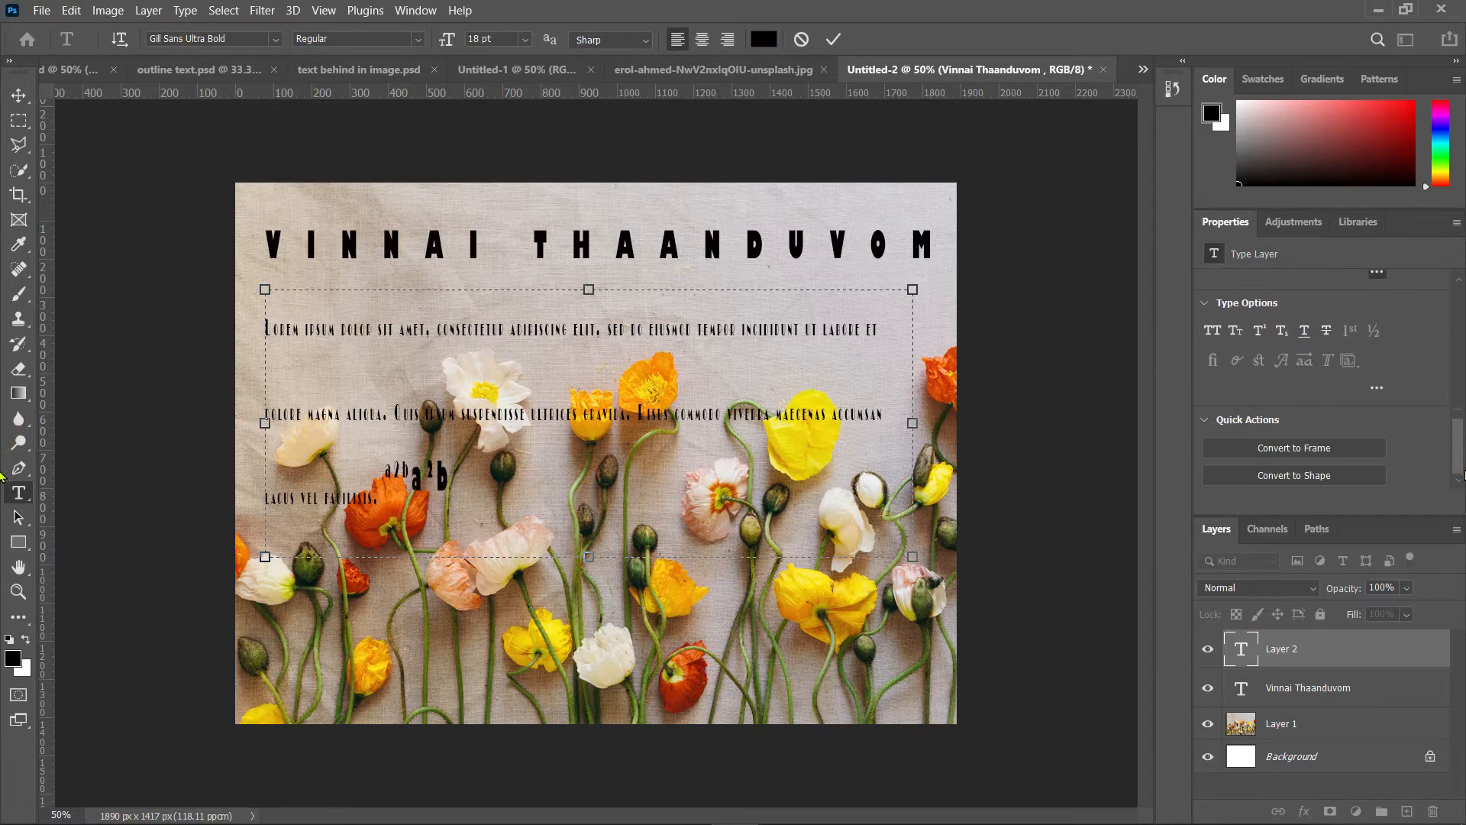
scroll(1458, 361, up, 3)
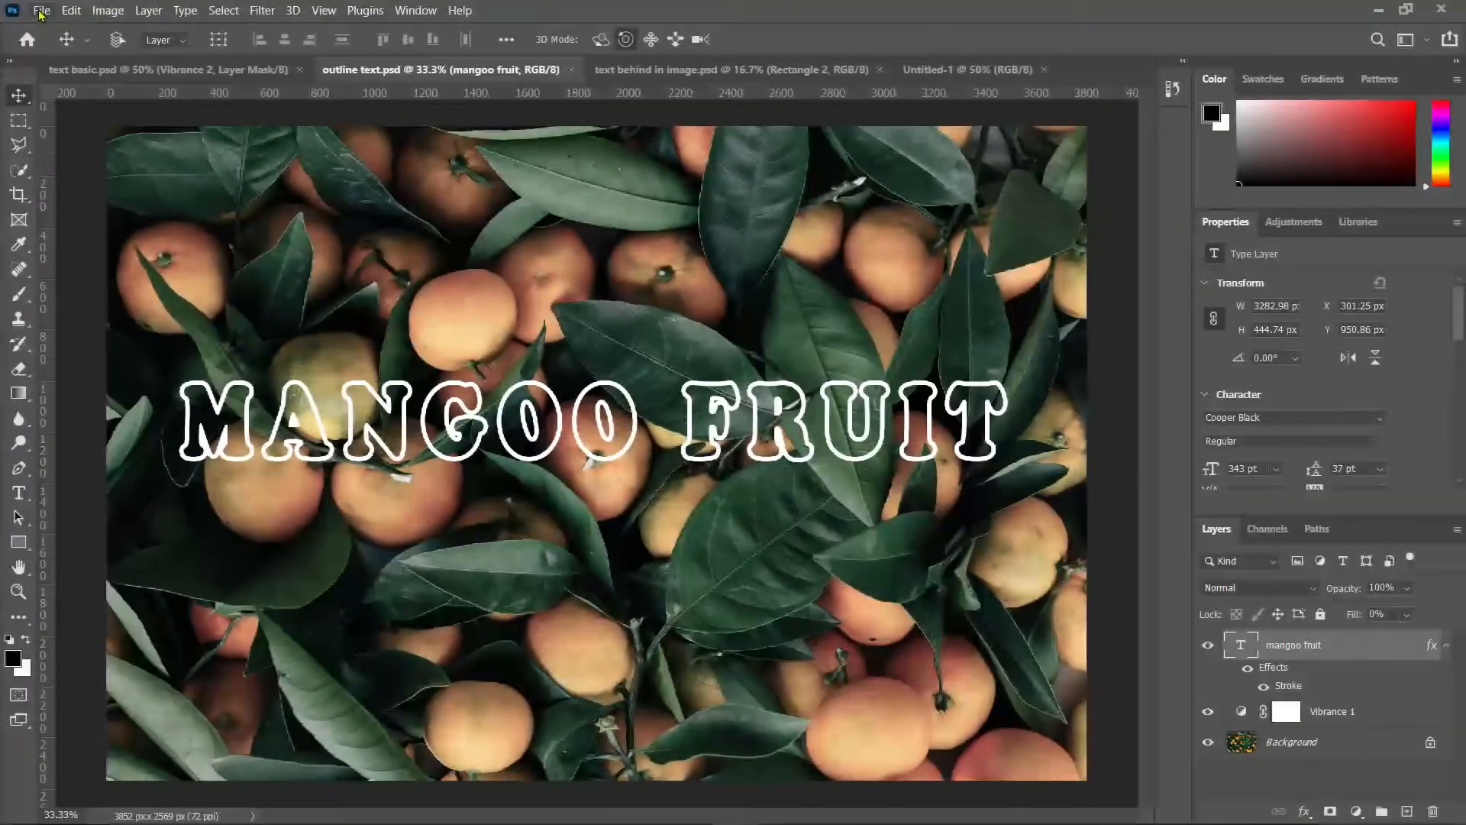
Step: Open the kirthika-soundararajan-_8a_6HIj3FY-unsplash.jpg flower photo
click(41, 10)
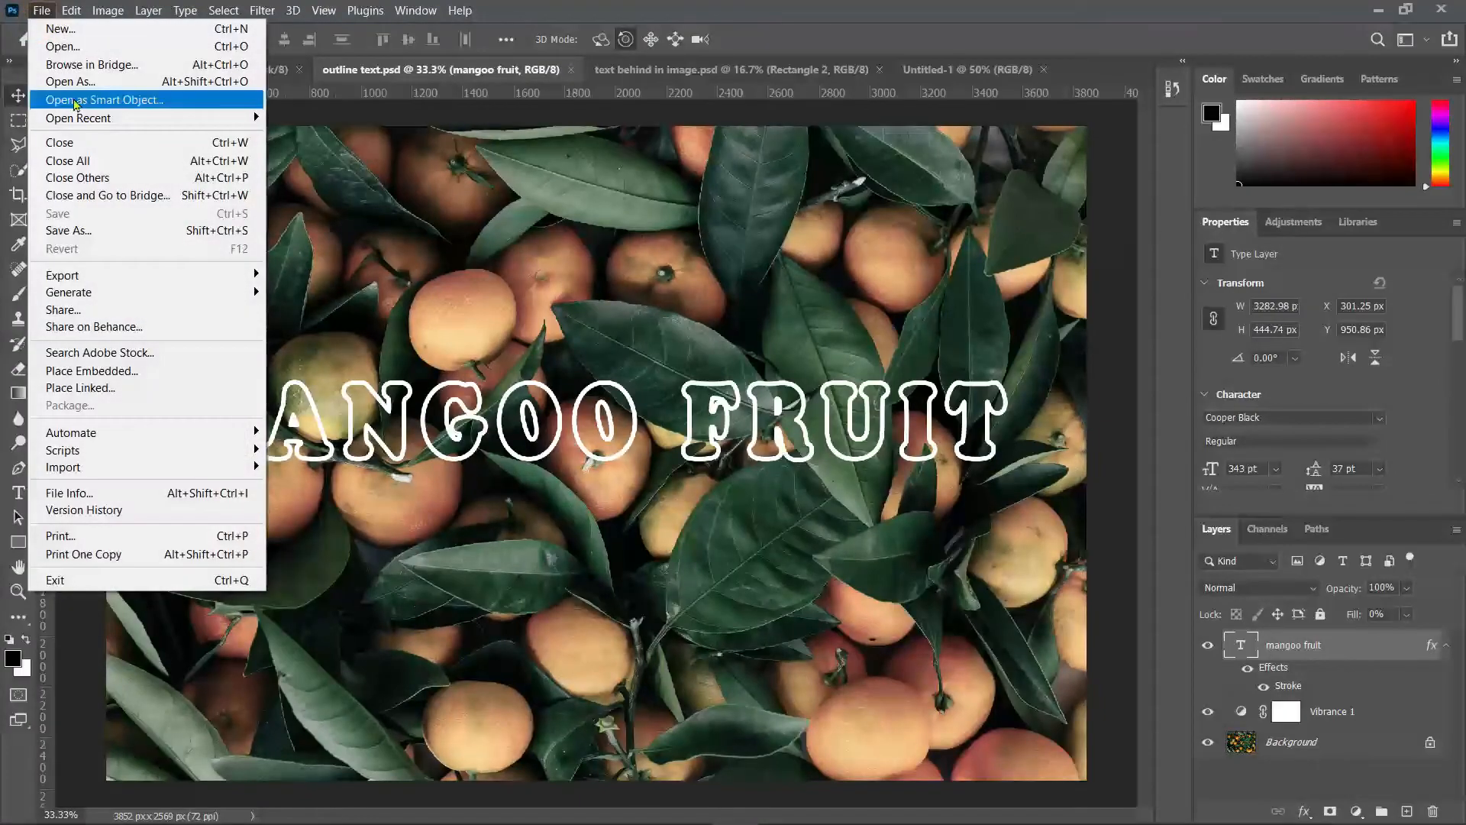
click(67, 46)
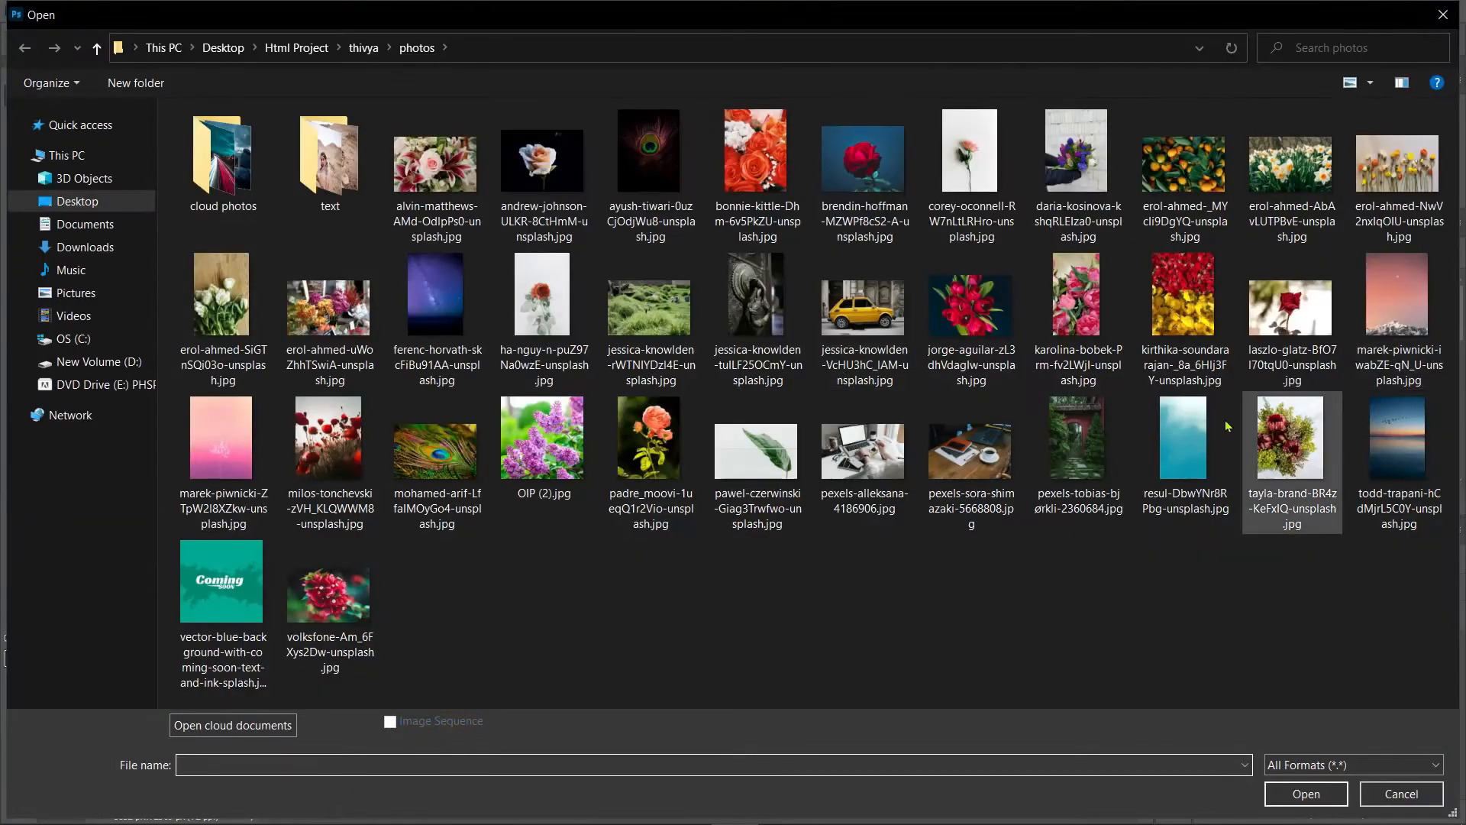
click(1168, 306)
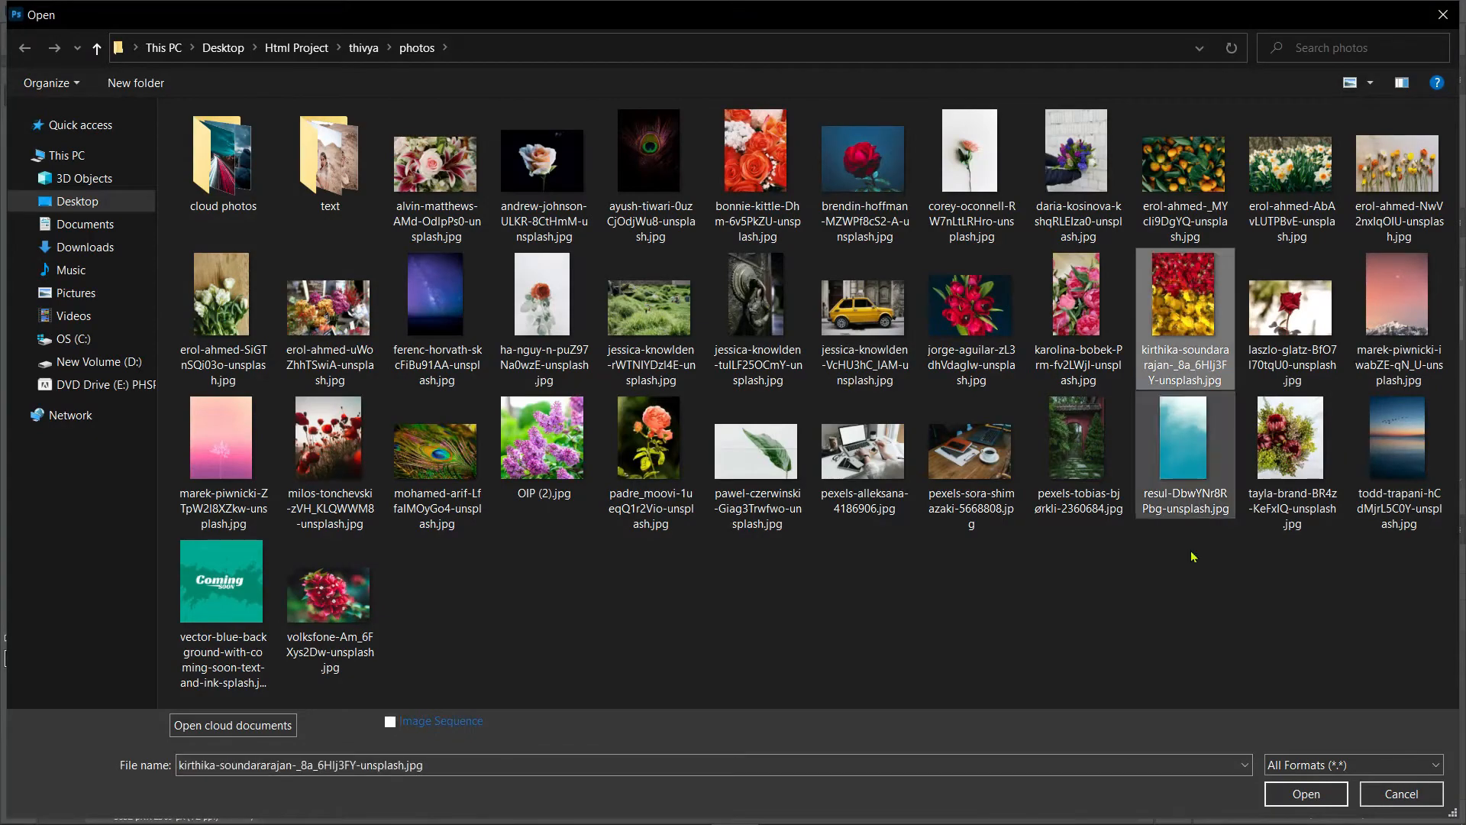
click(1300, 794)
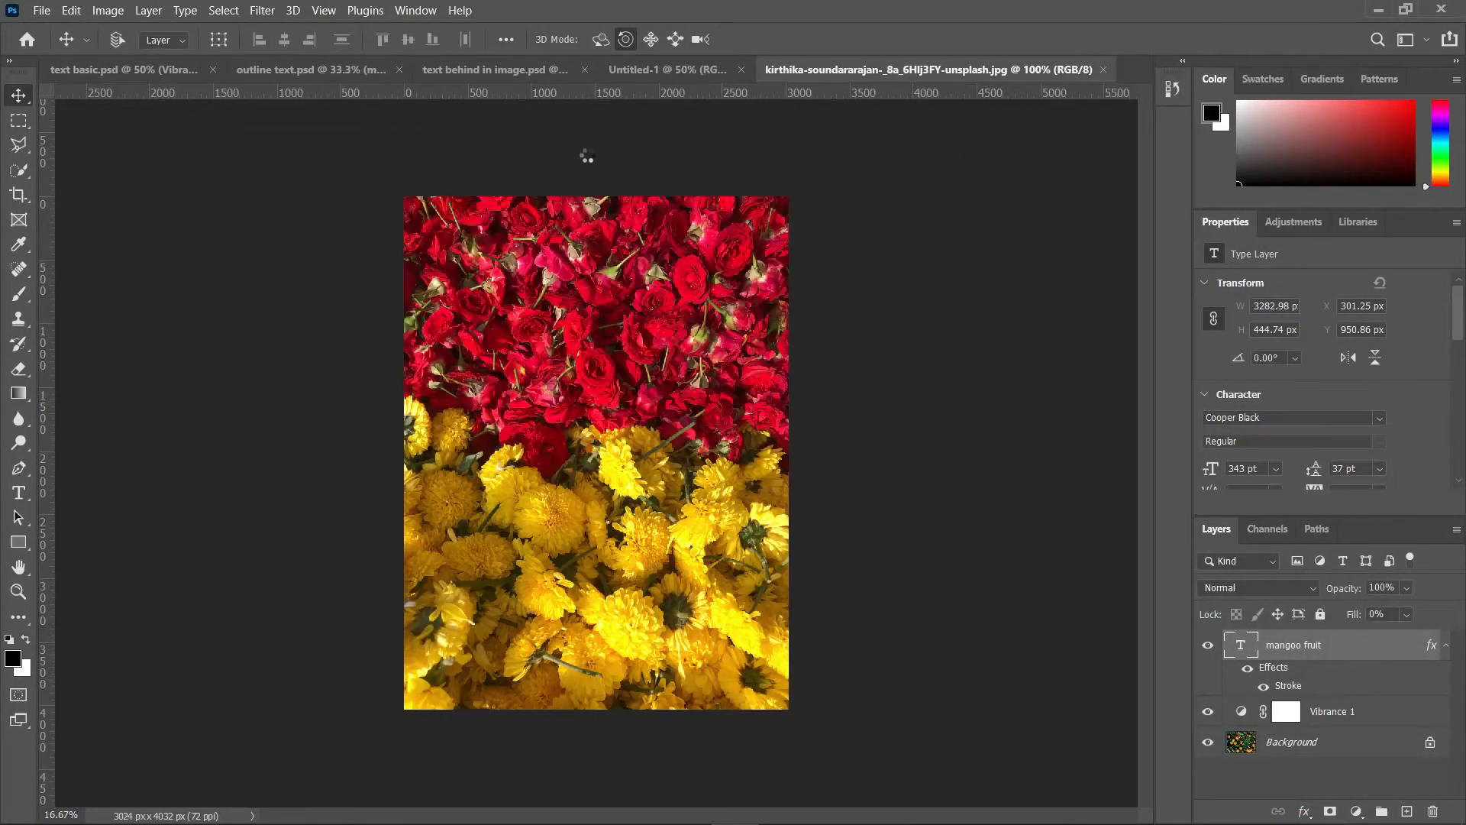
Step: Create a new document with the Default Photoshop Size, 16 x 12 cm at 118.11 pixels per centimetre
click(41, 10)
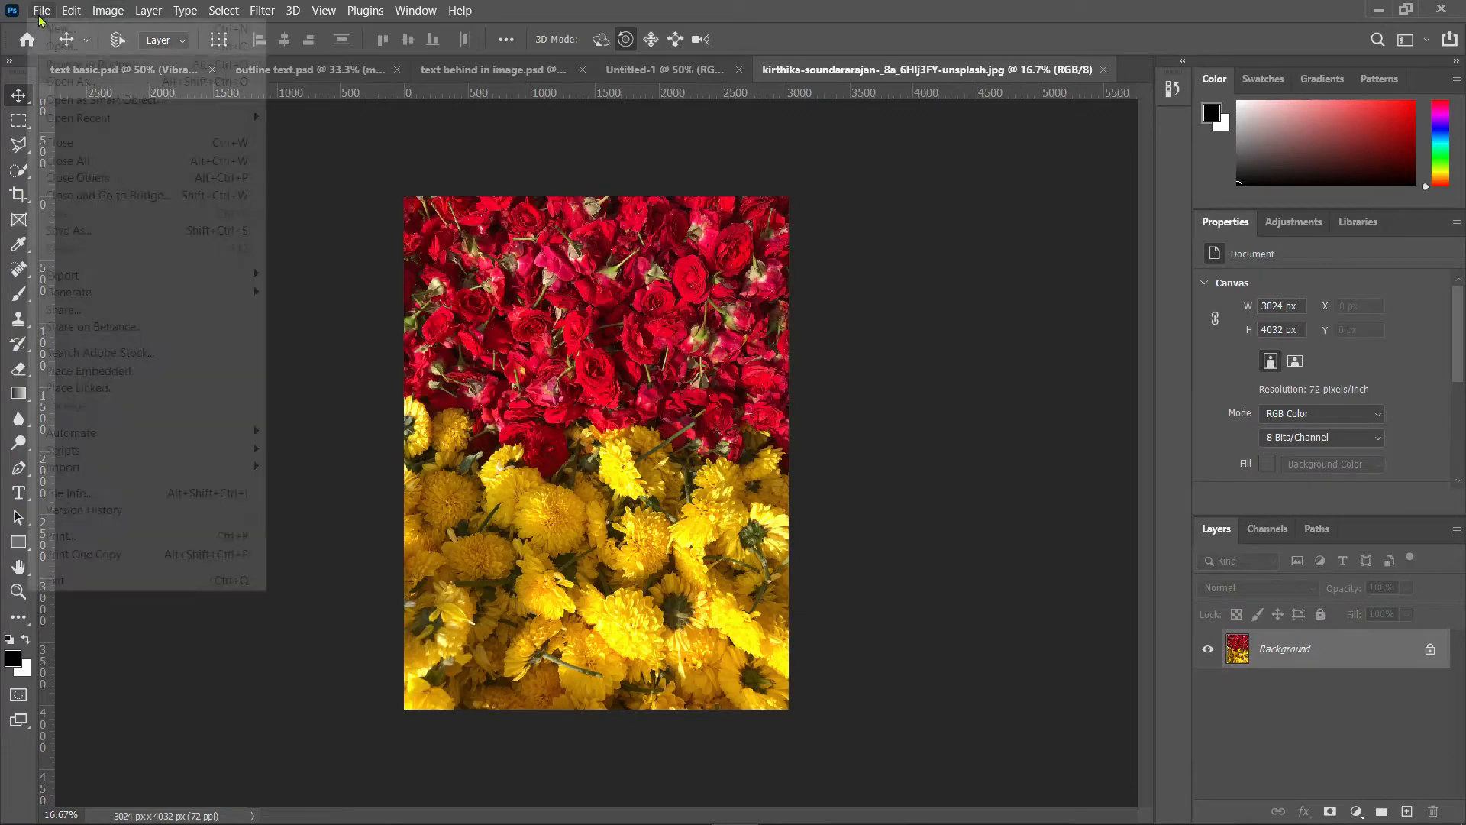
click(55, 31)
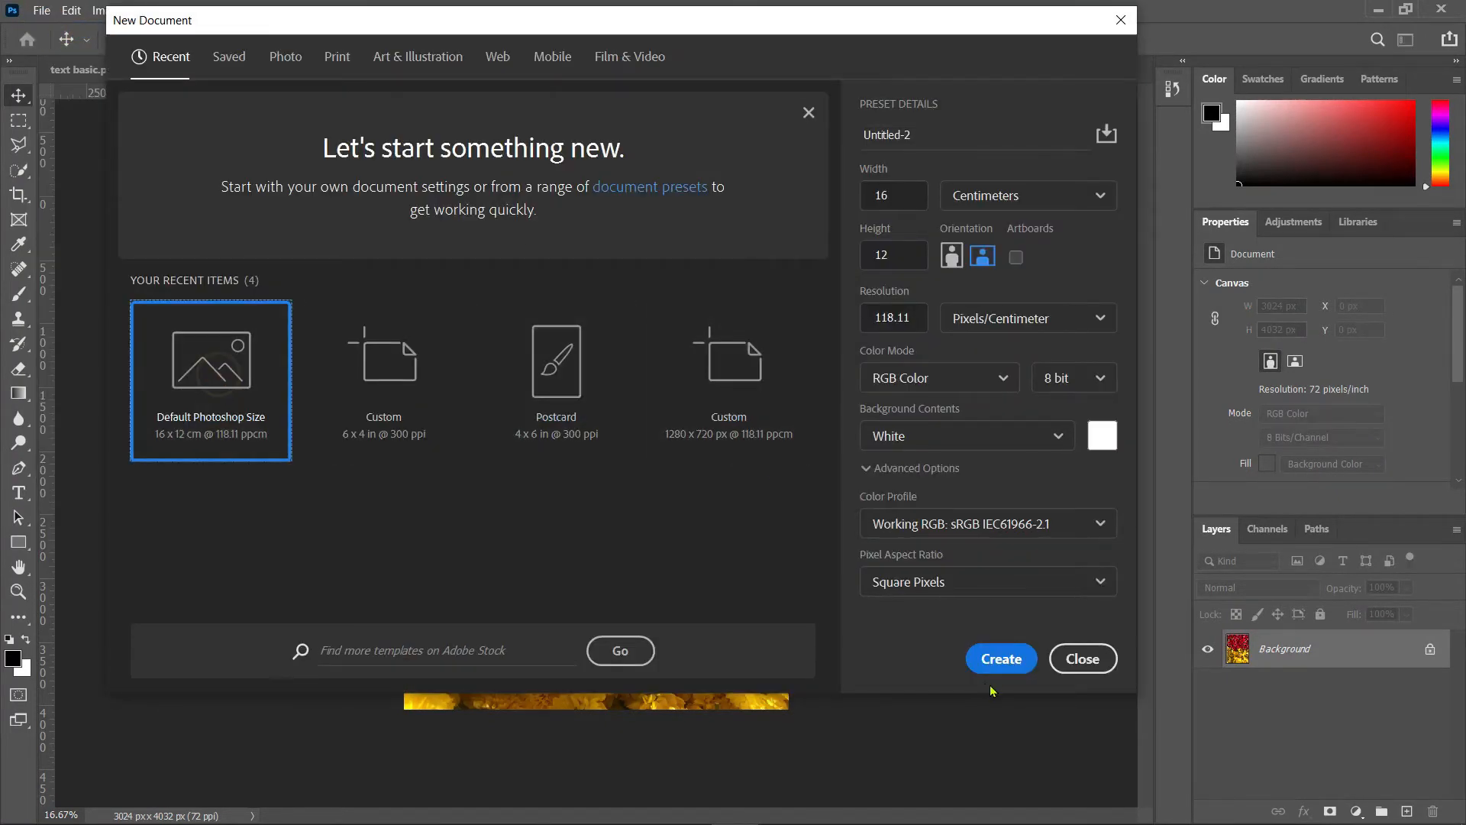
click(1001, 658)
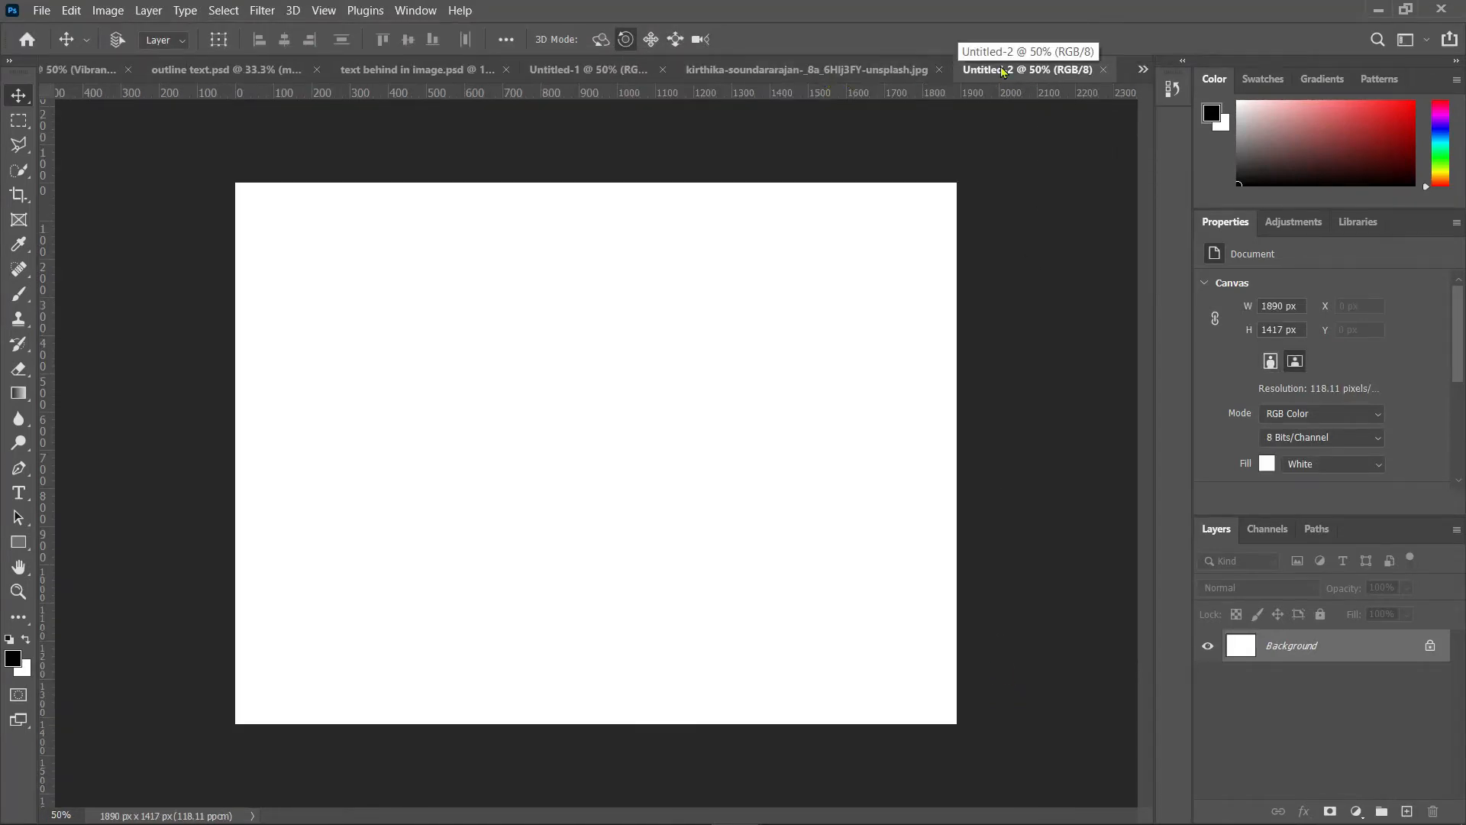
Step: Copy the red and yellow flower photo into the new document as a layer
click(855, 70)
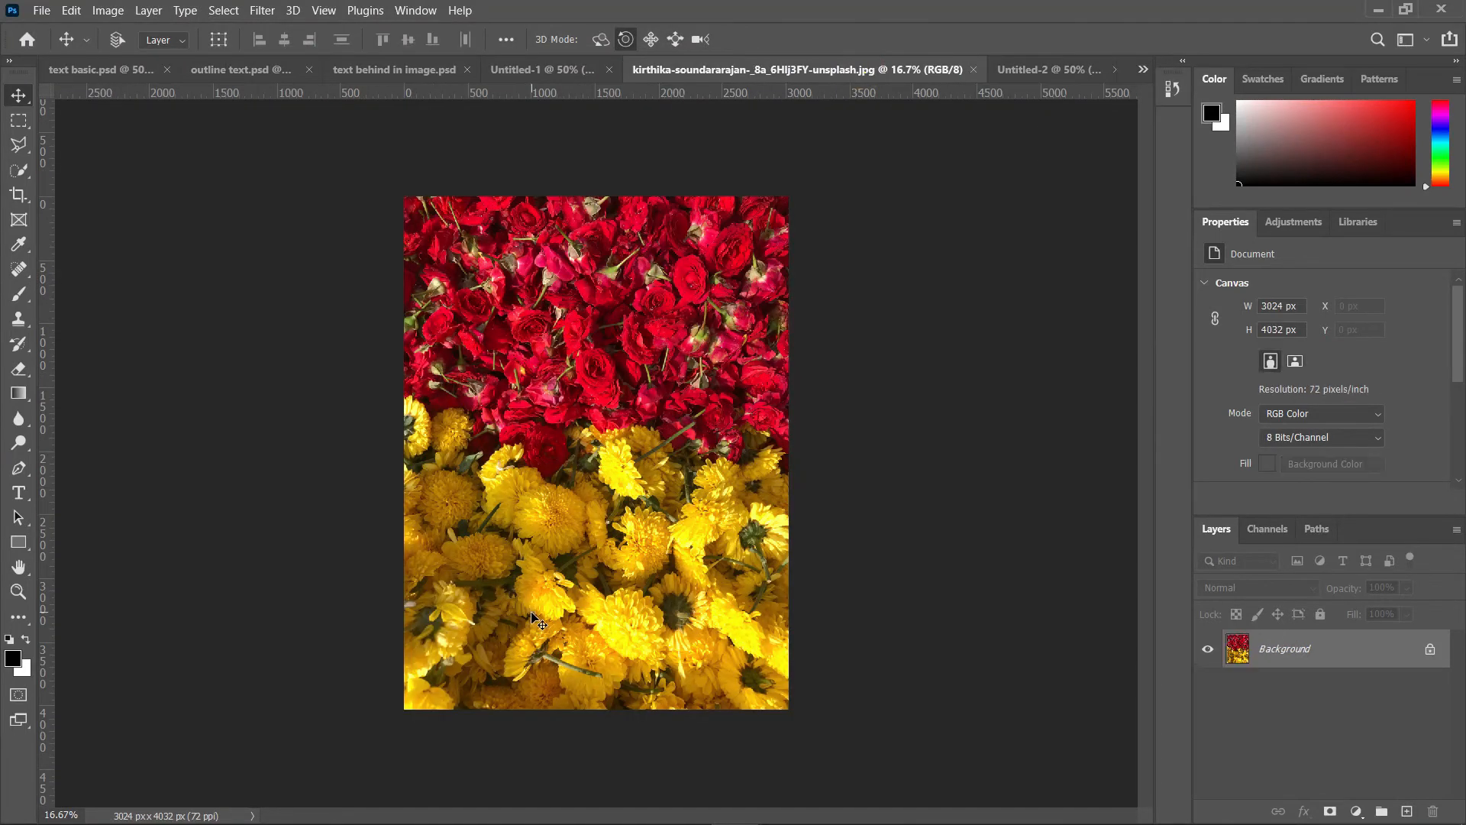
click(1066, 70)
drag(1065, 70, 537, 481)
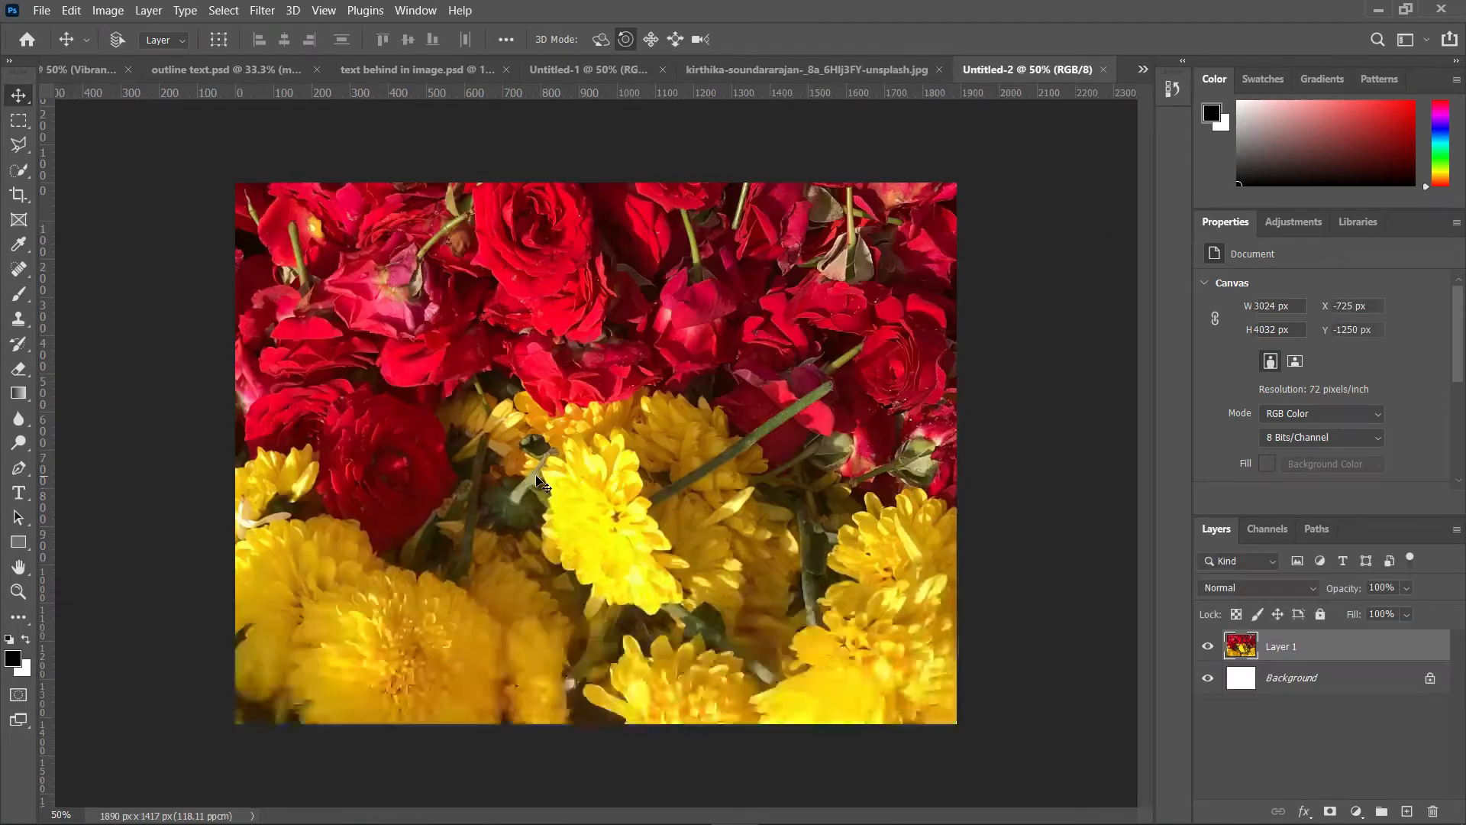
Step: Add the word OUTLINE as Cooper Black text across the middle of the photo
click(19, 495)
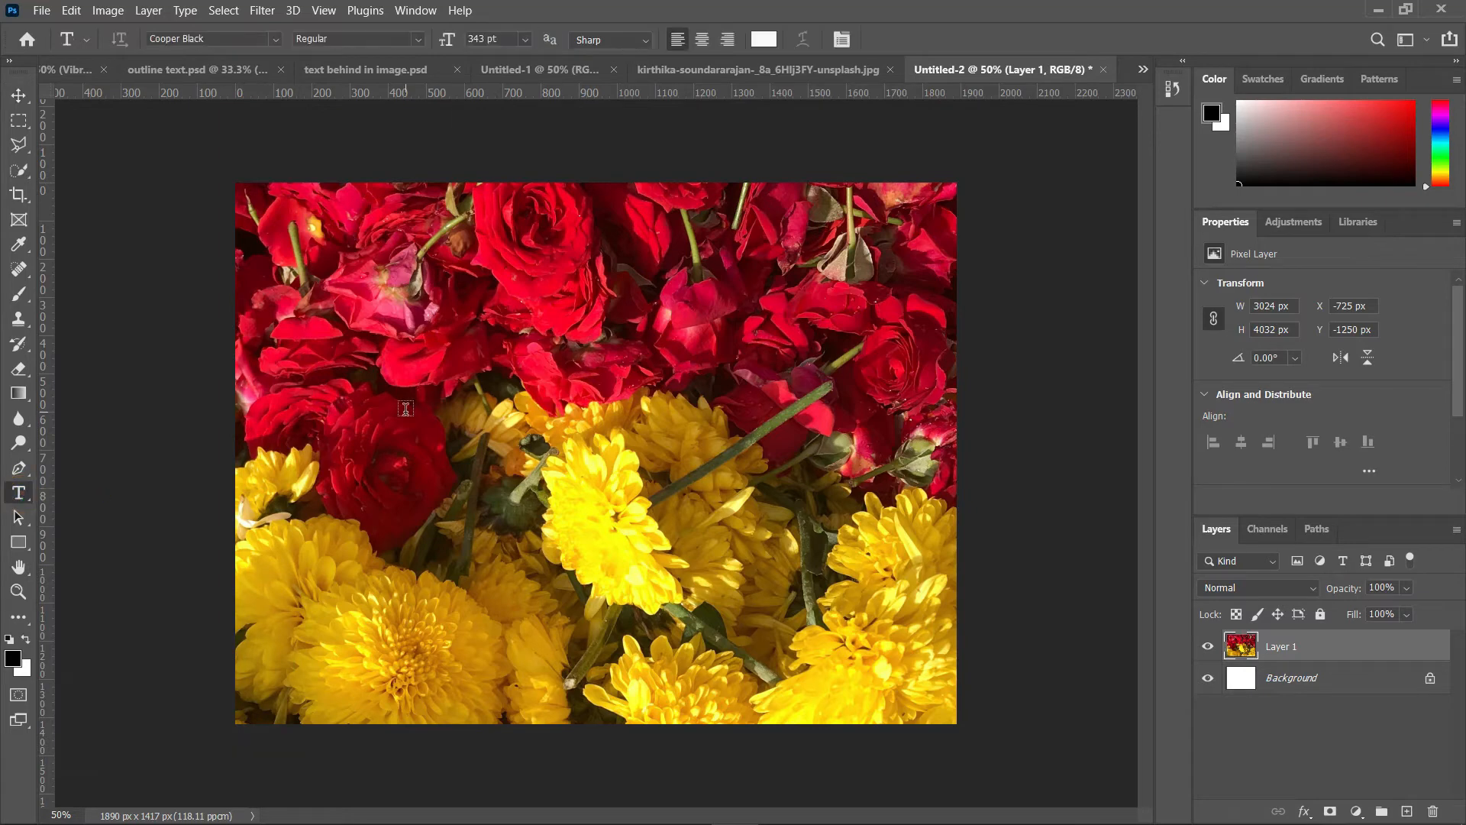
click(365, 456)
text(OUTLIN)
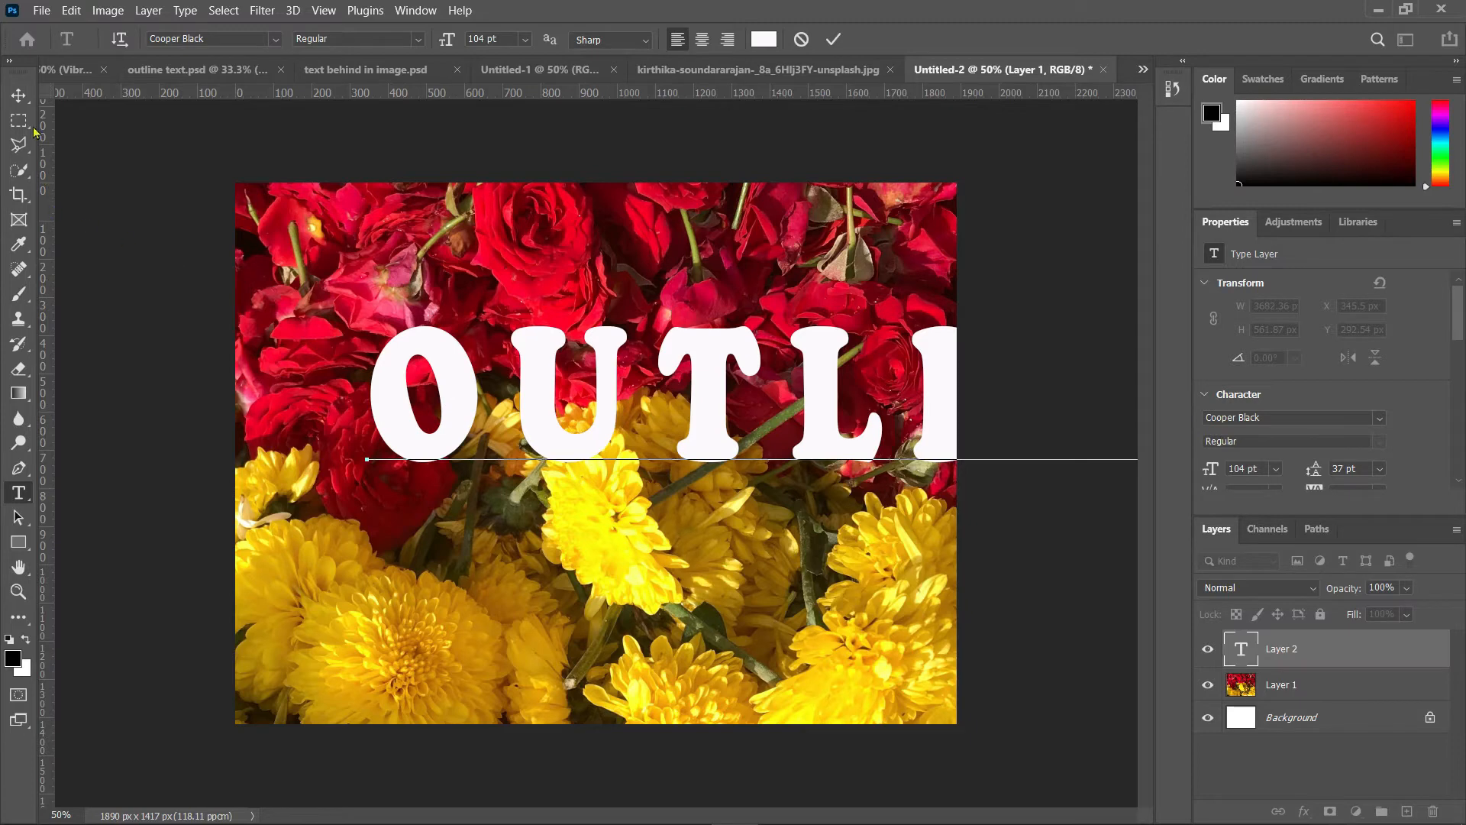
click(18, 95)
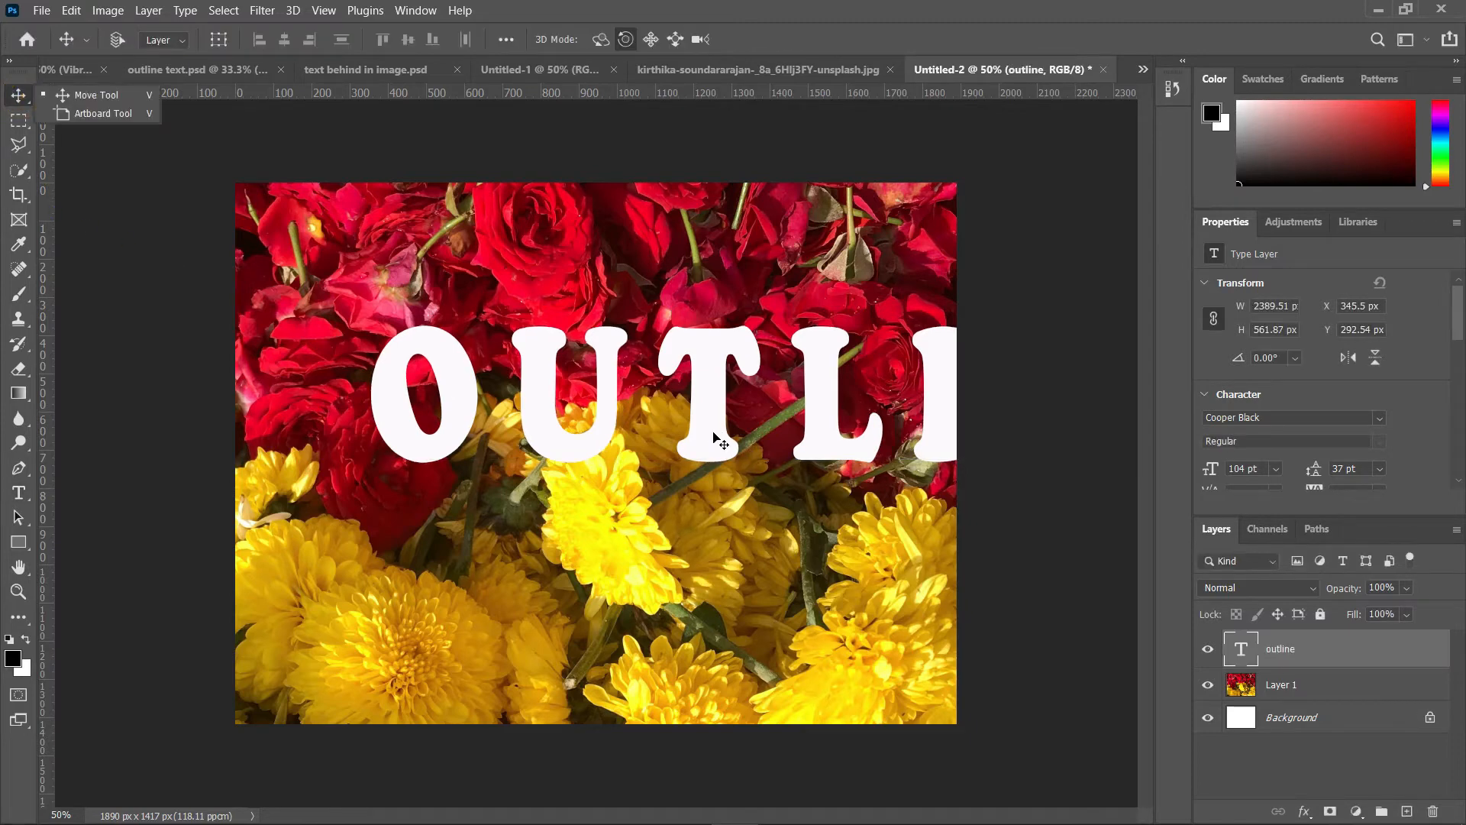
Step: Reduce the OUTLINE text to 77 pt and center it across the photo
drag(714, 434, 573, 393)
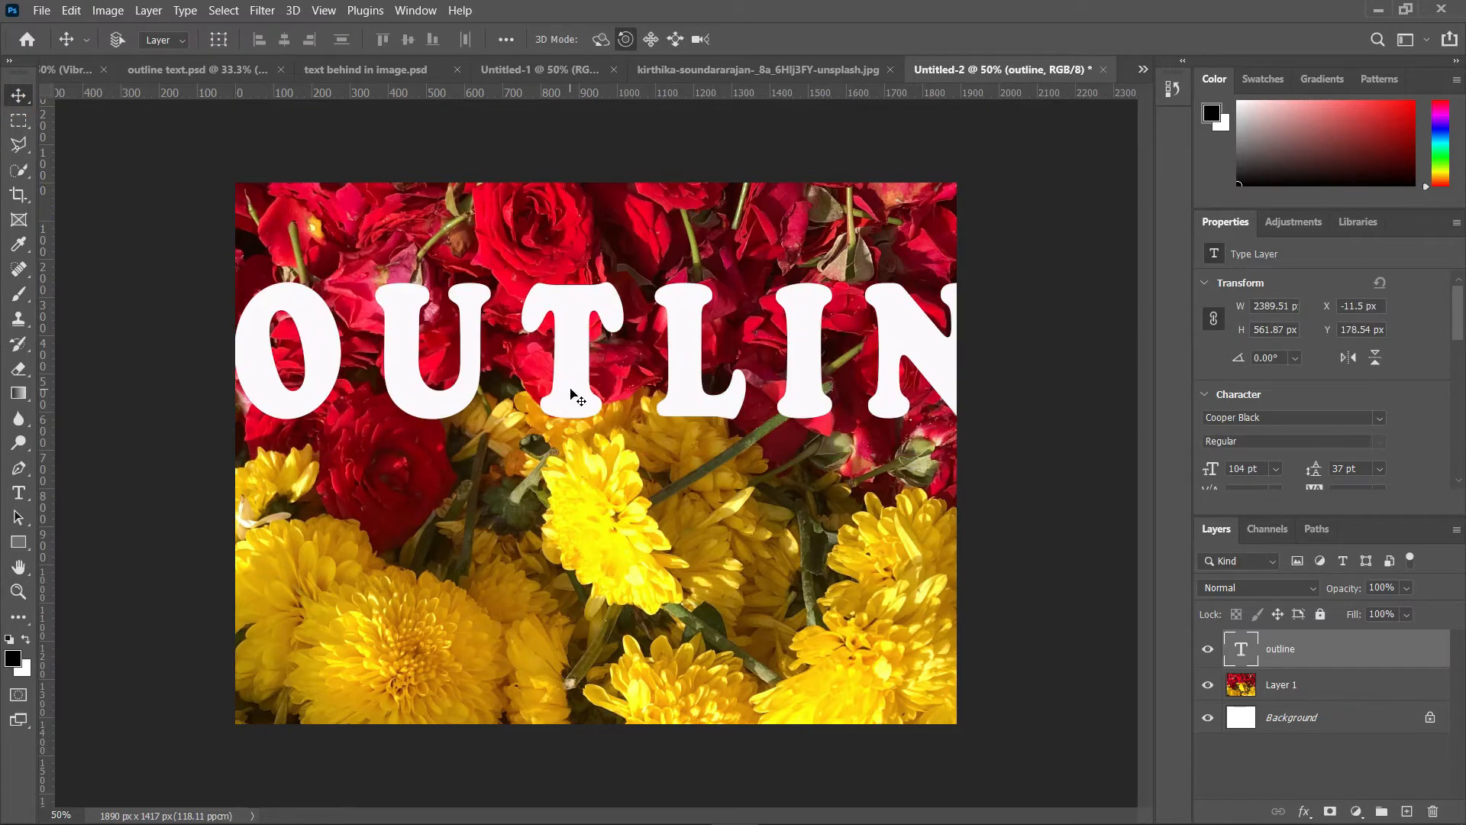
double_click(571, 390)
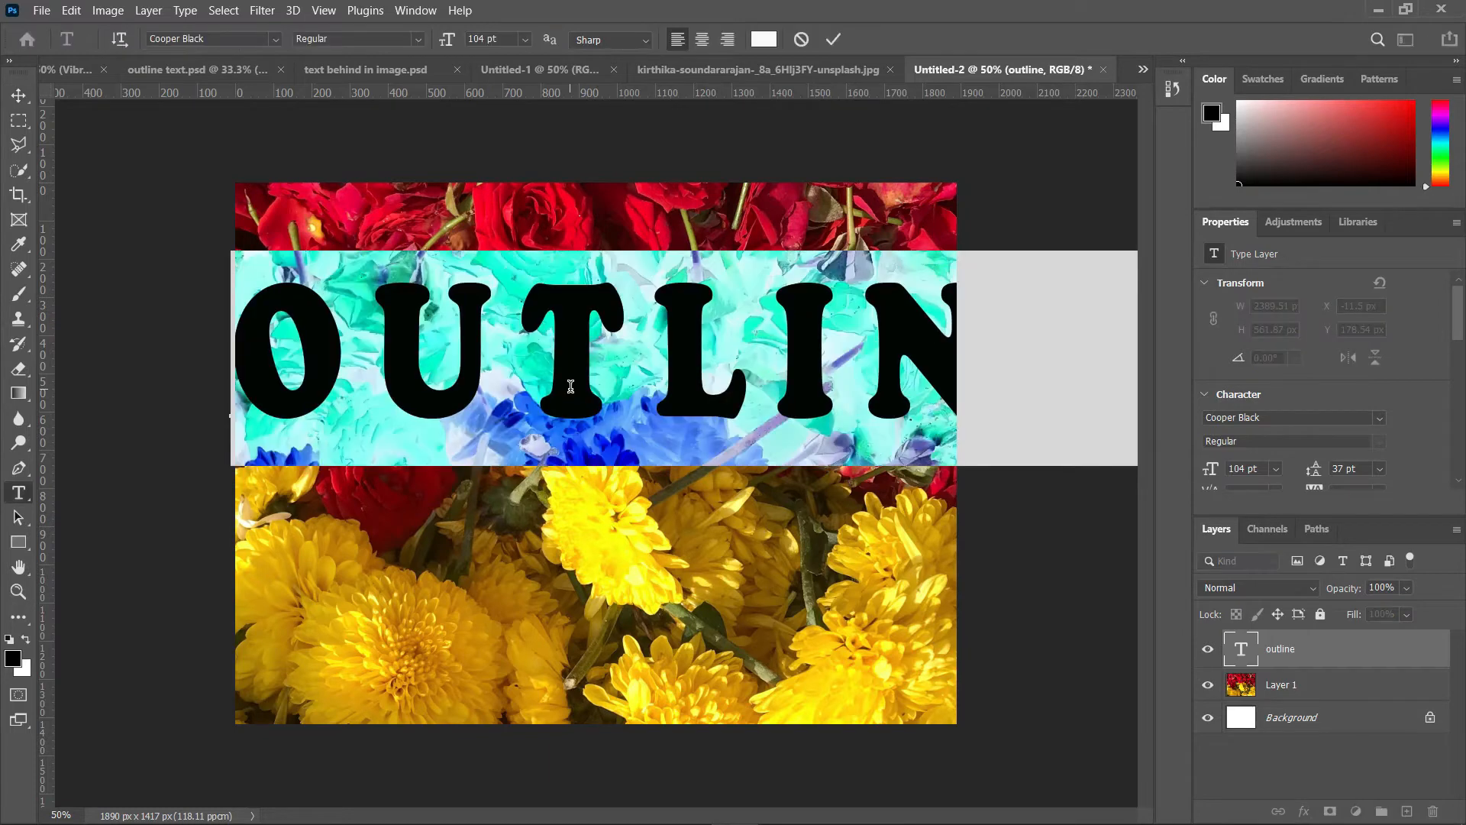
key(ctrl+a)
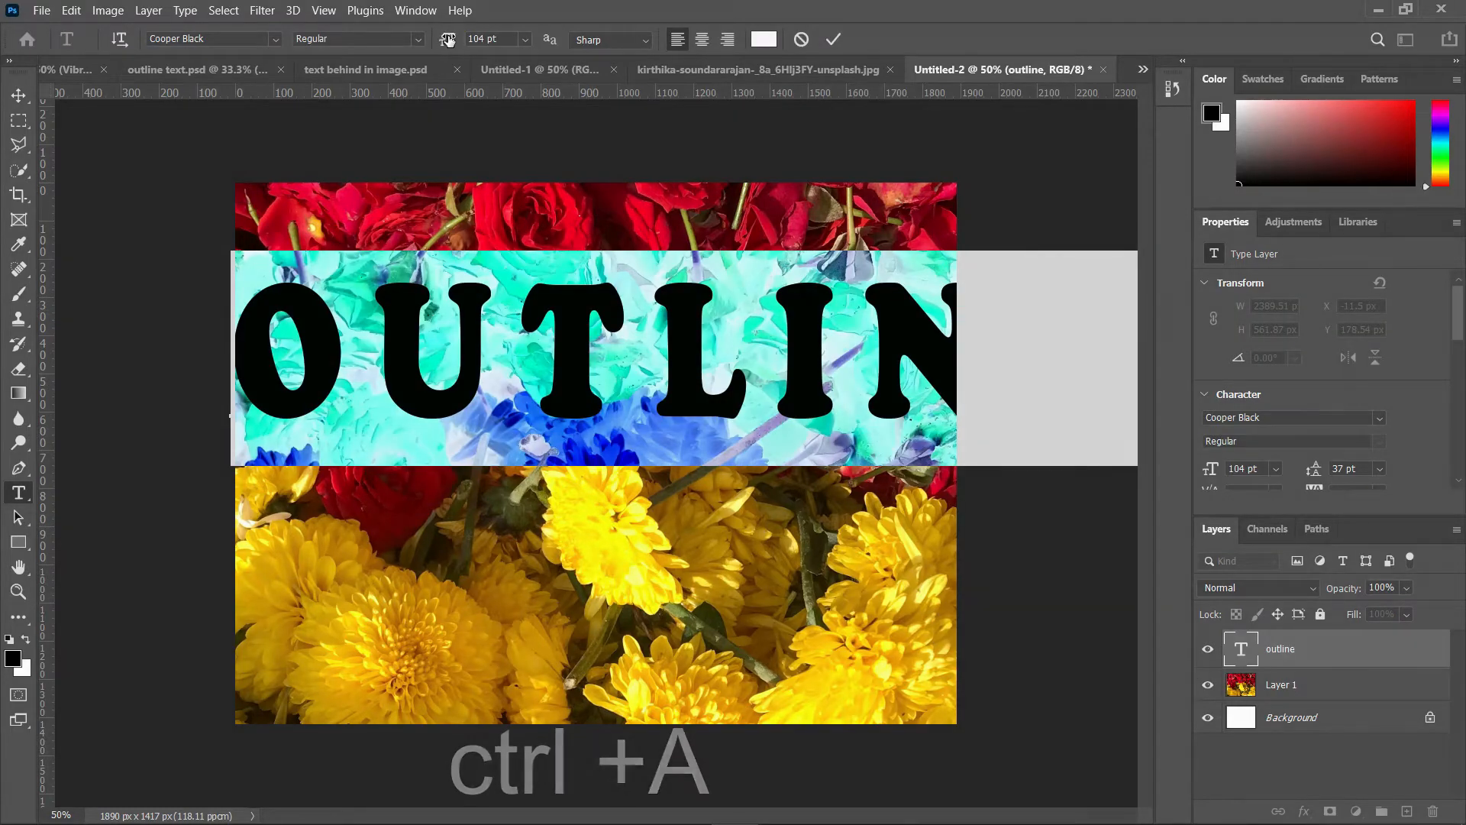
drag(446, 40, 423, 47)
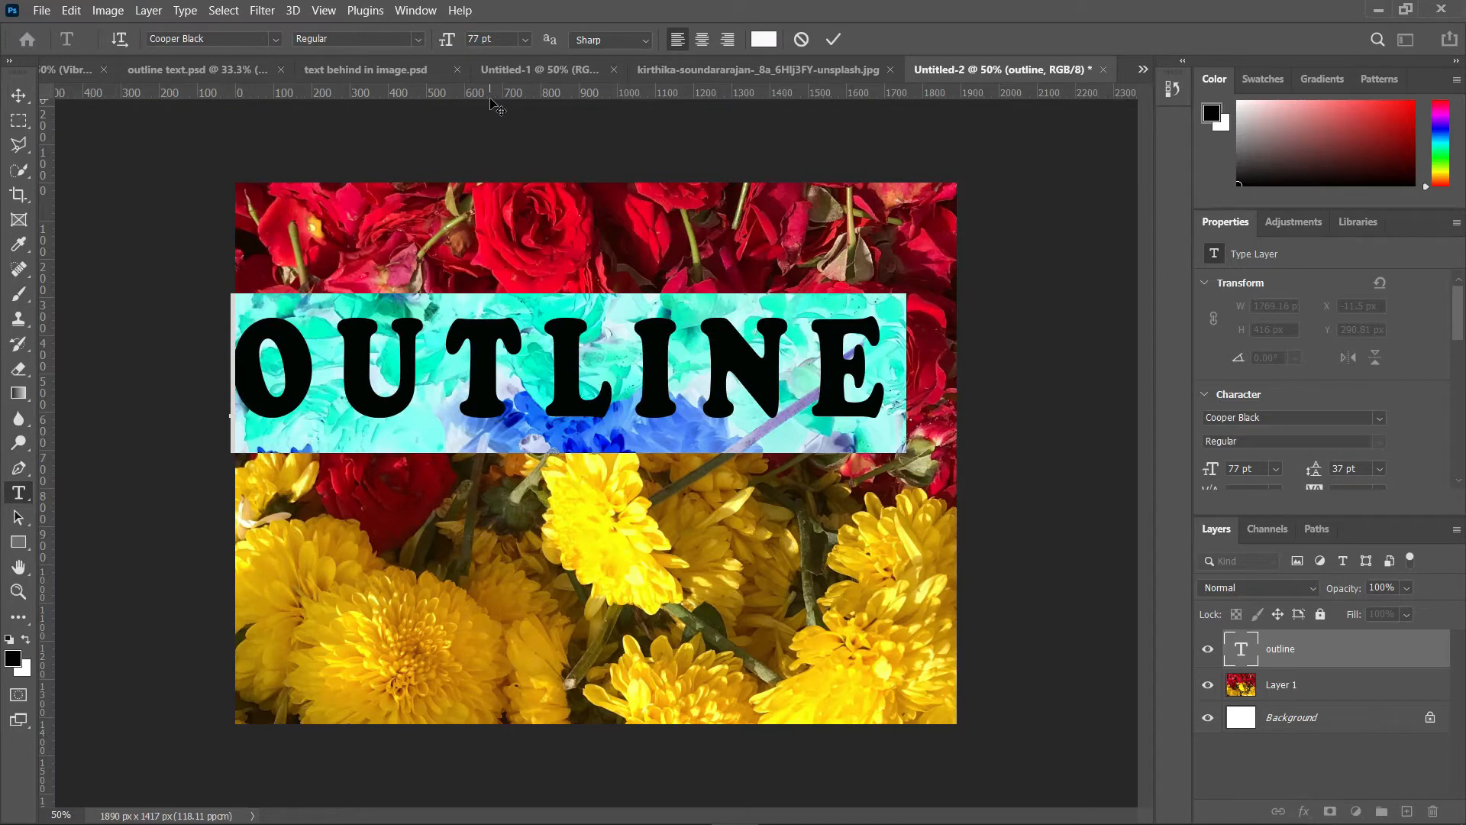
click(18, 96)
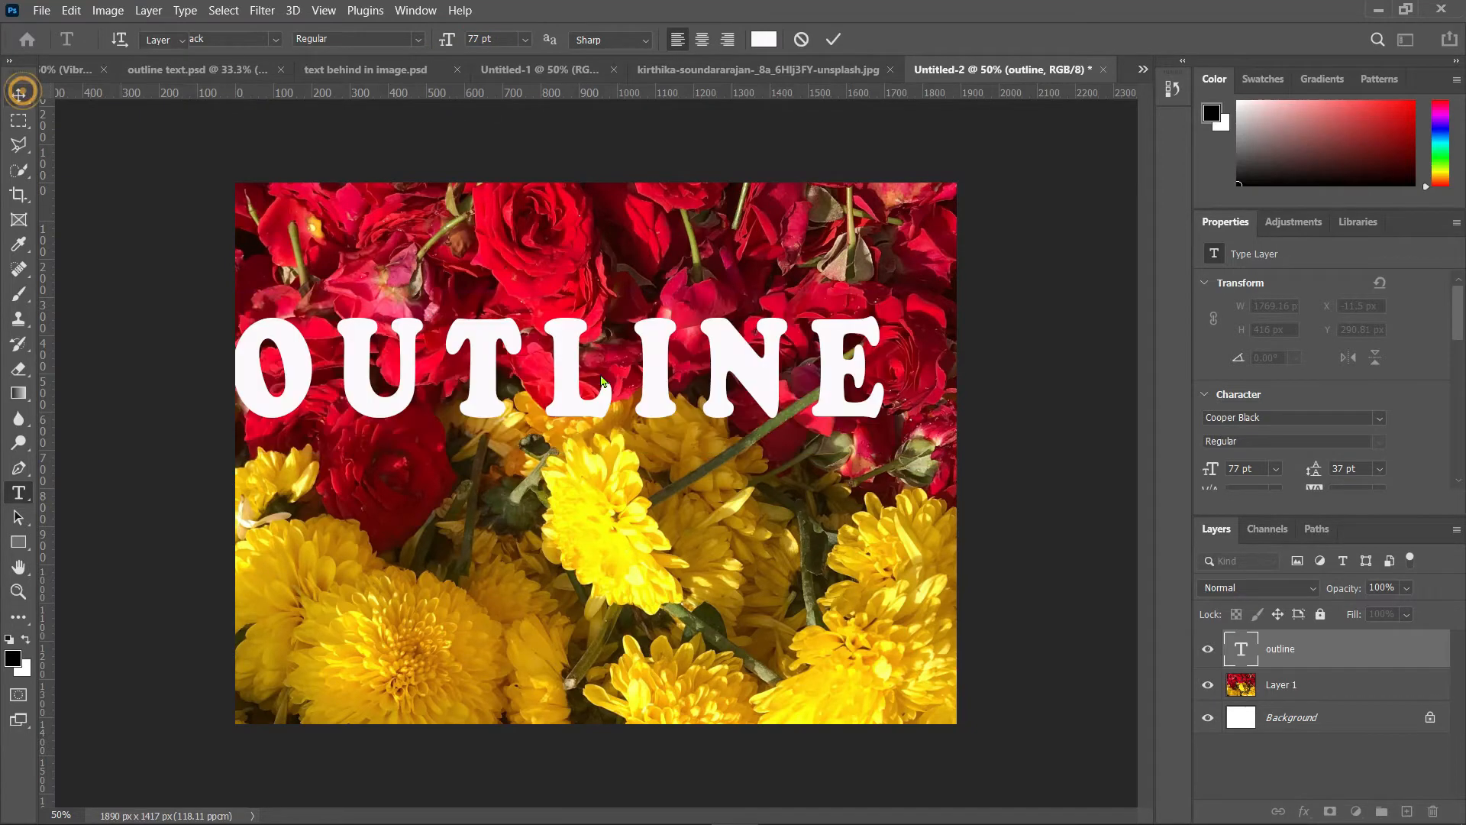
drag(569, 396, 609, 428)
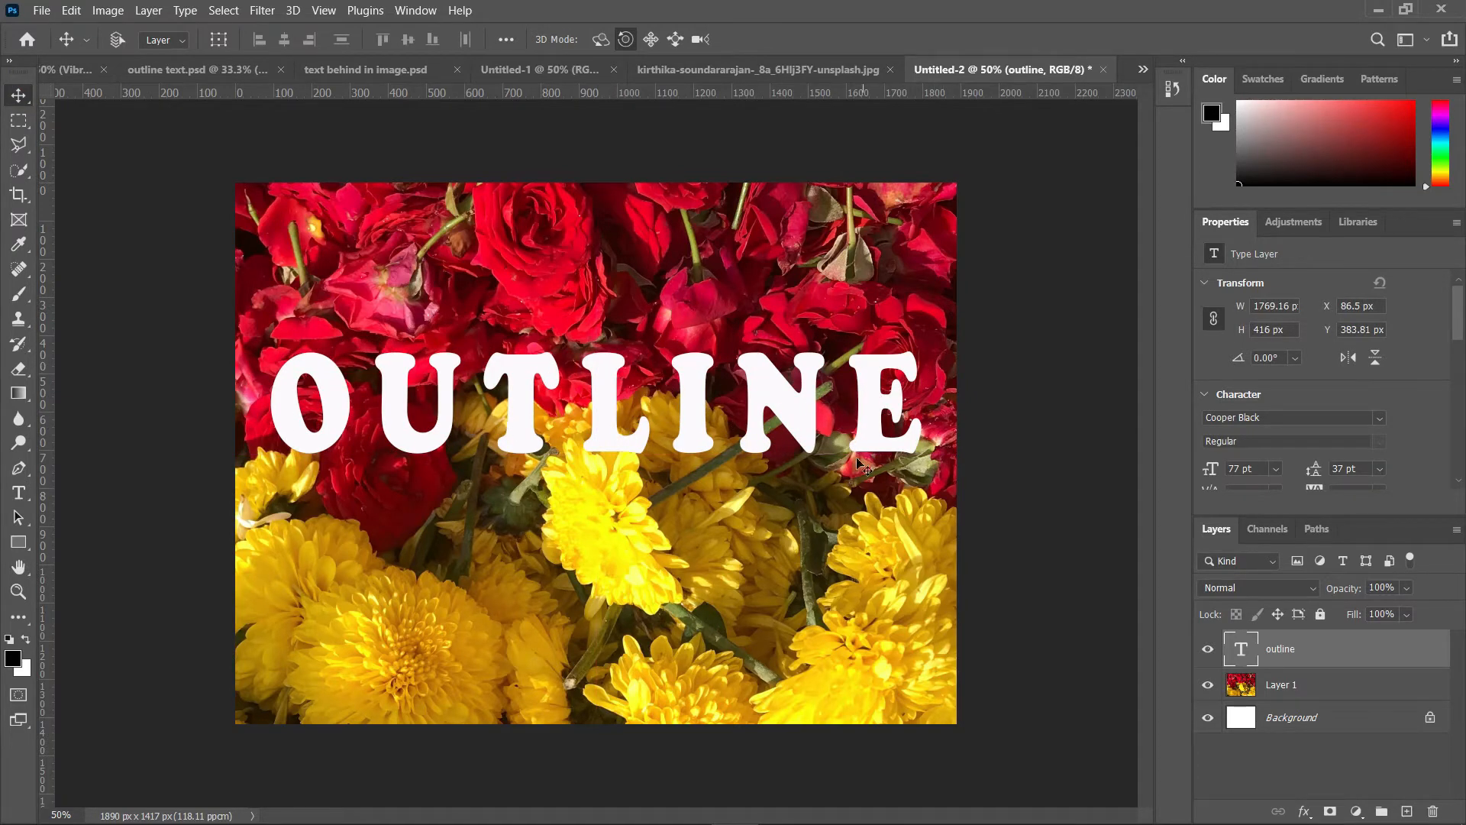
Step: Check the mangoo fruit reference file and open the Blending Options of the outline text layer
click(122, 80)
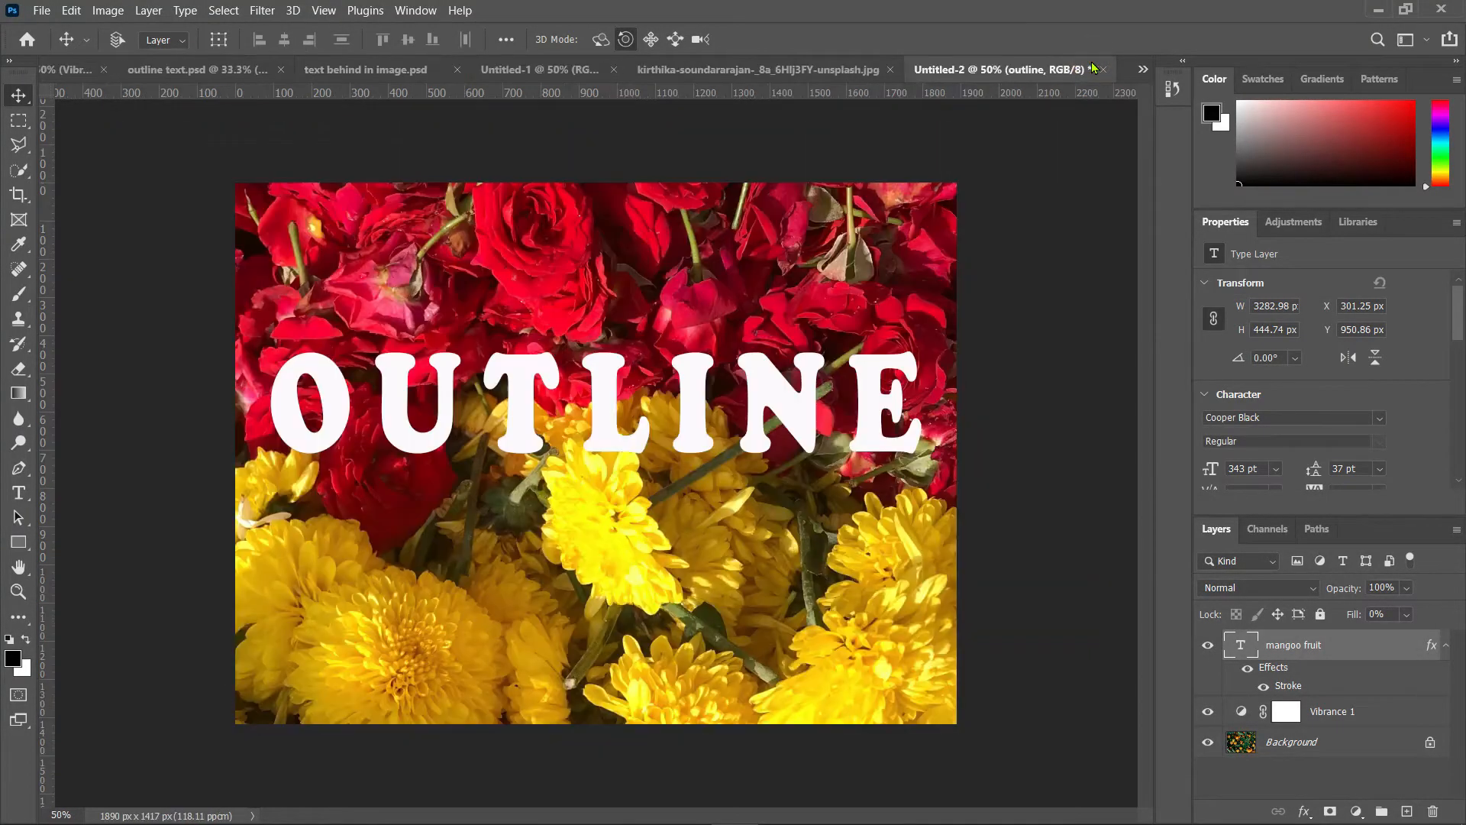
click(1095, 69)
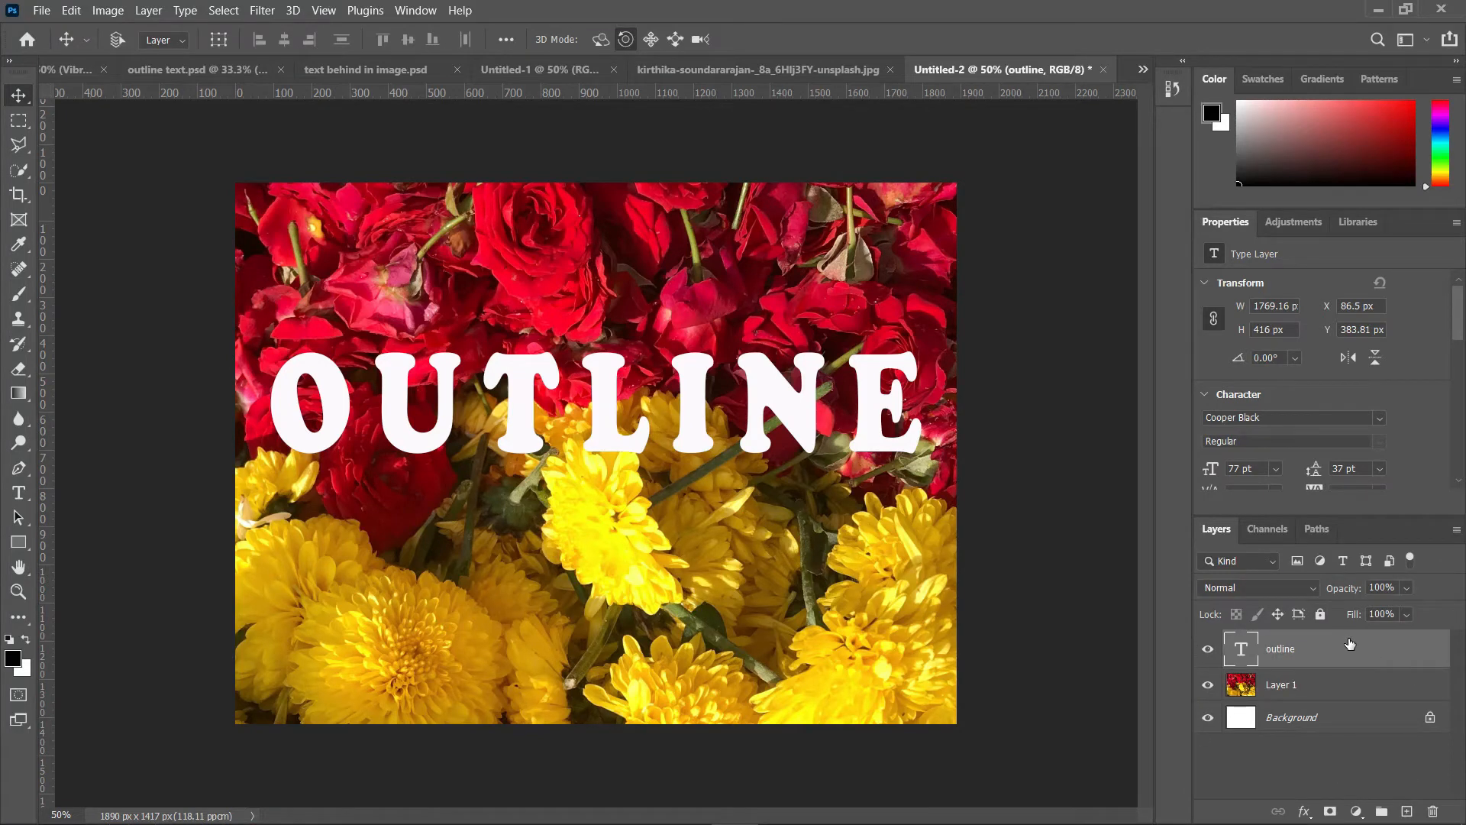
right_click(1309, 655)
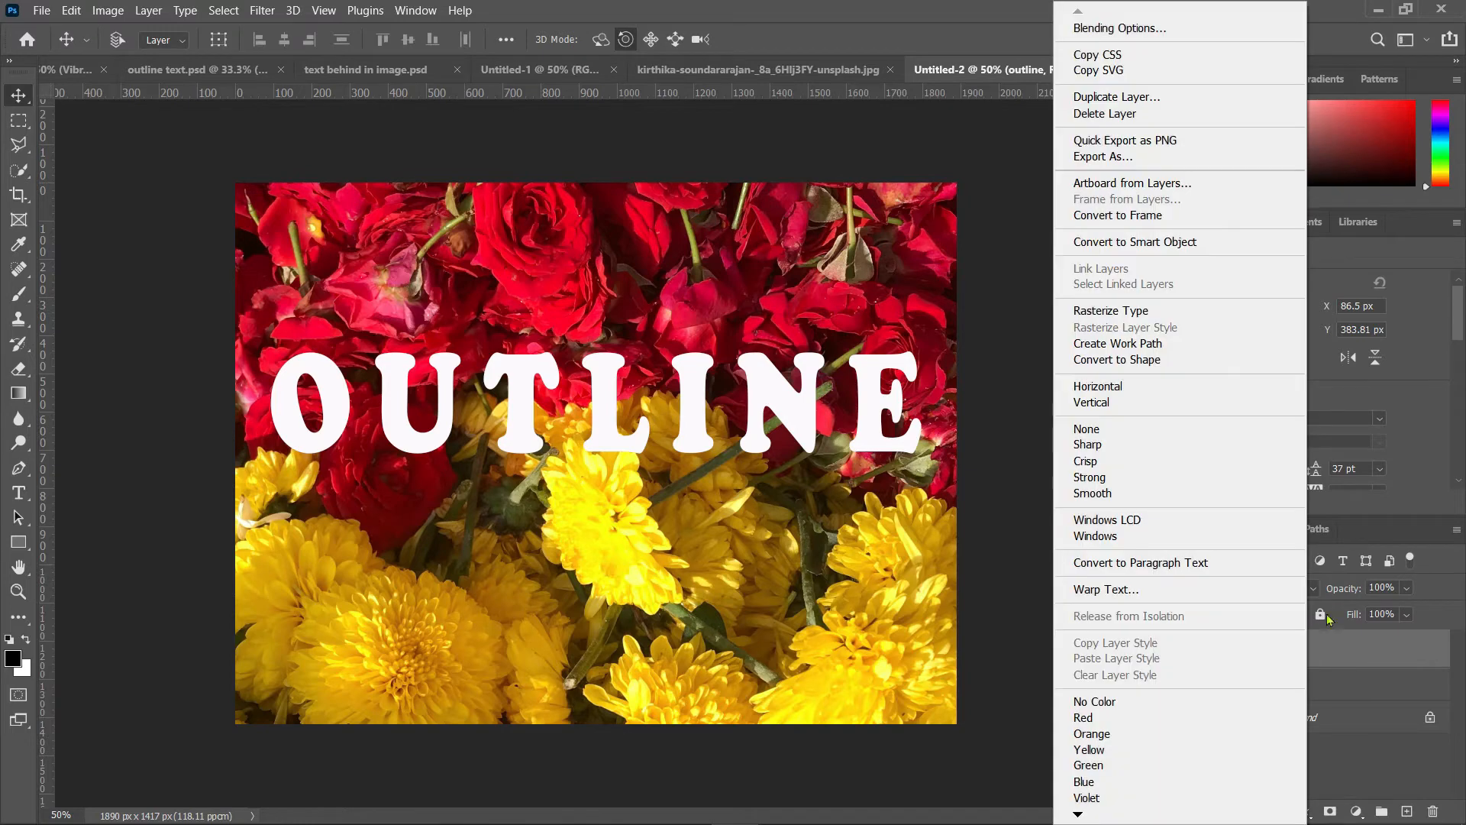
click(1167, 36)
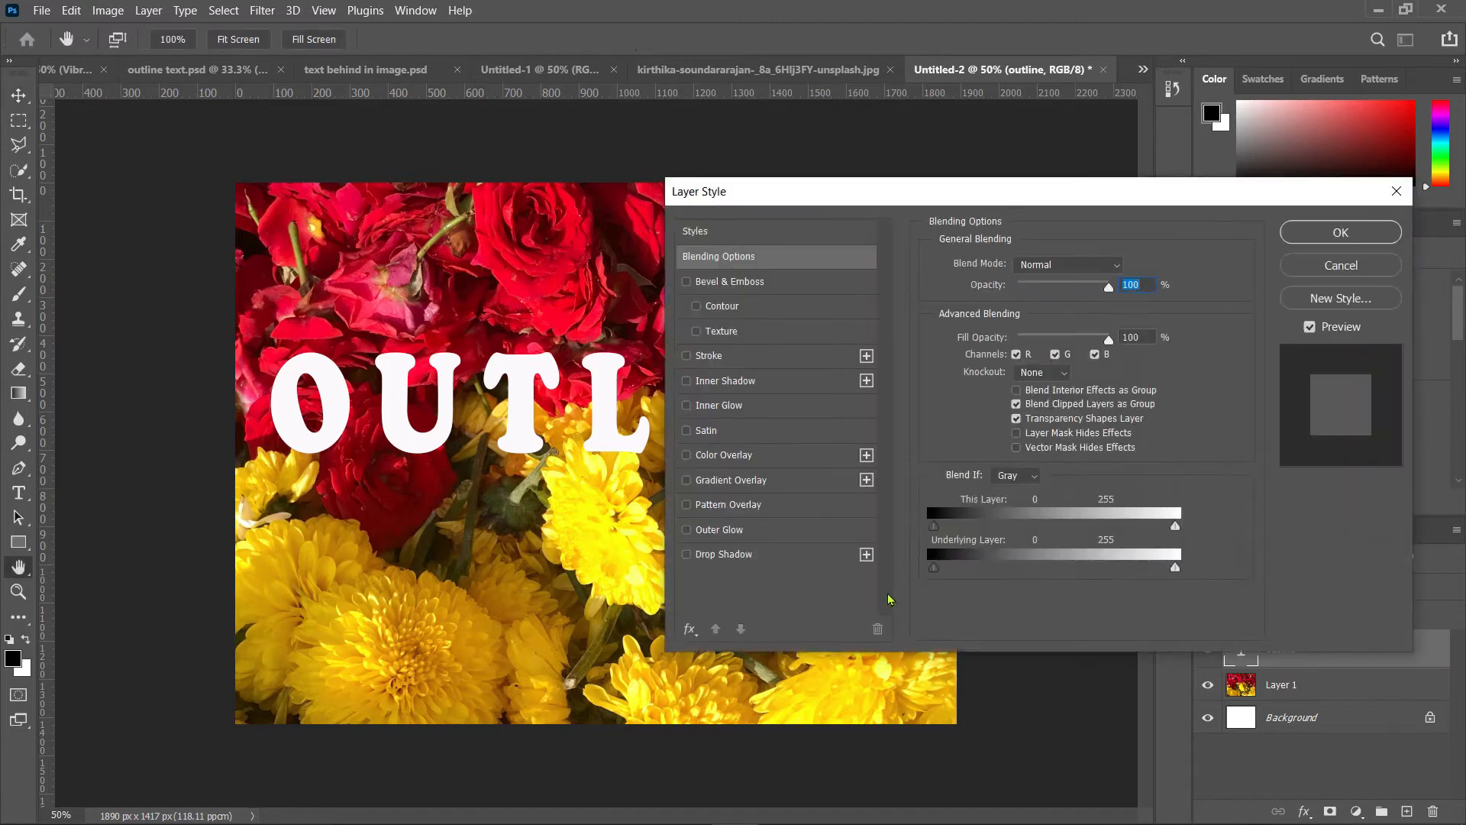
Step: Add a Stroke effect to the text layer and lower its Fill Opacity to 6%
click(687, 357)
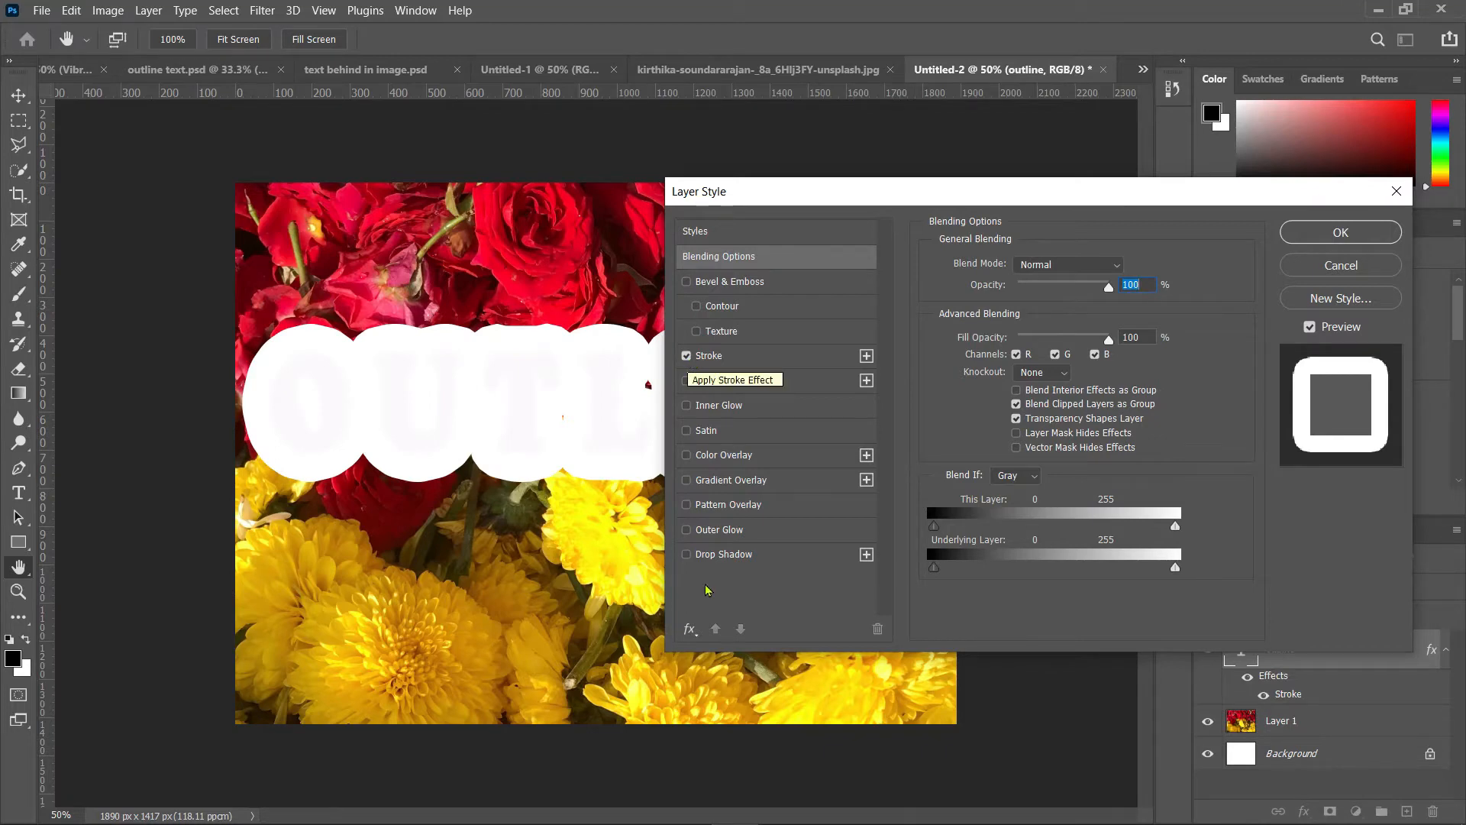
click(690, 629)
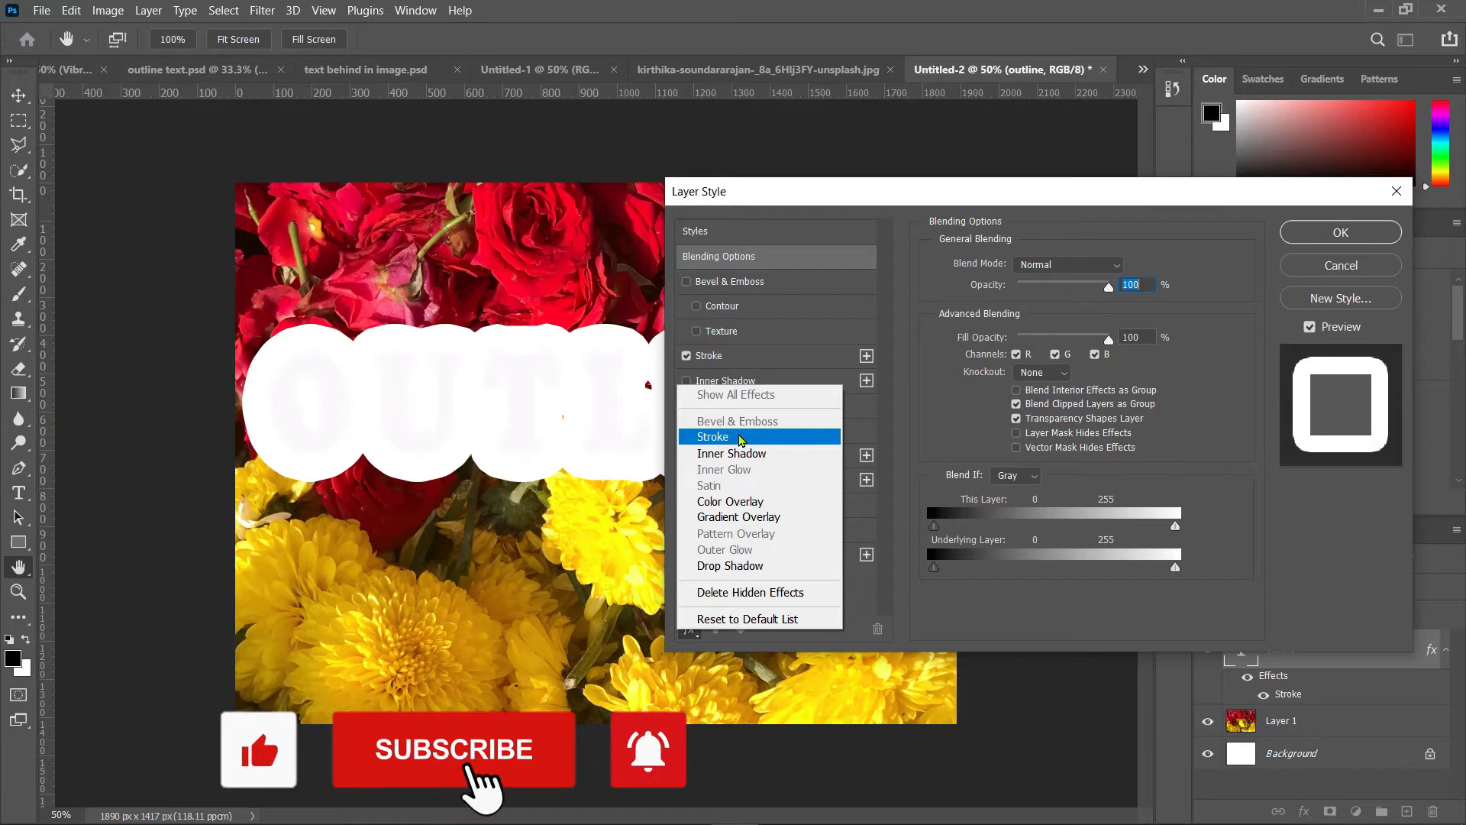
click(746, 360)
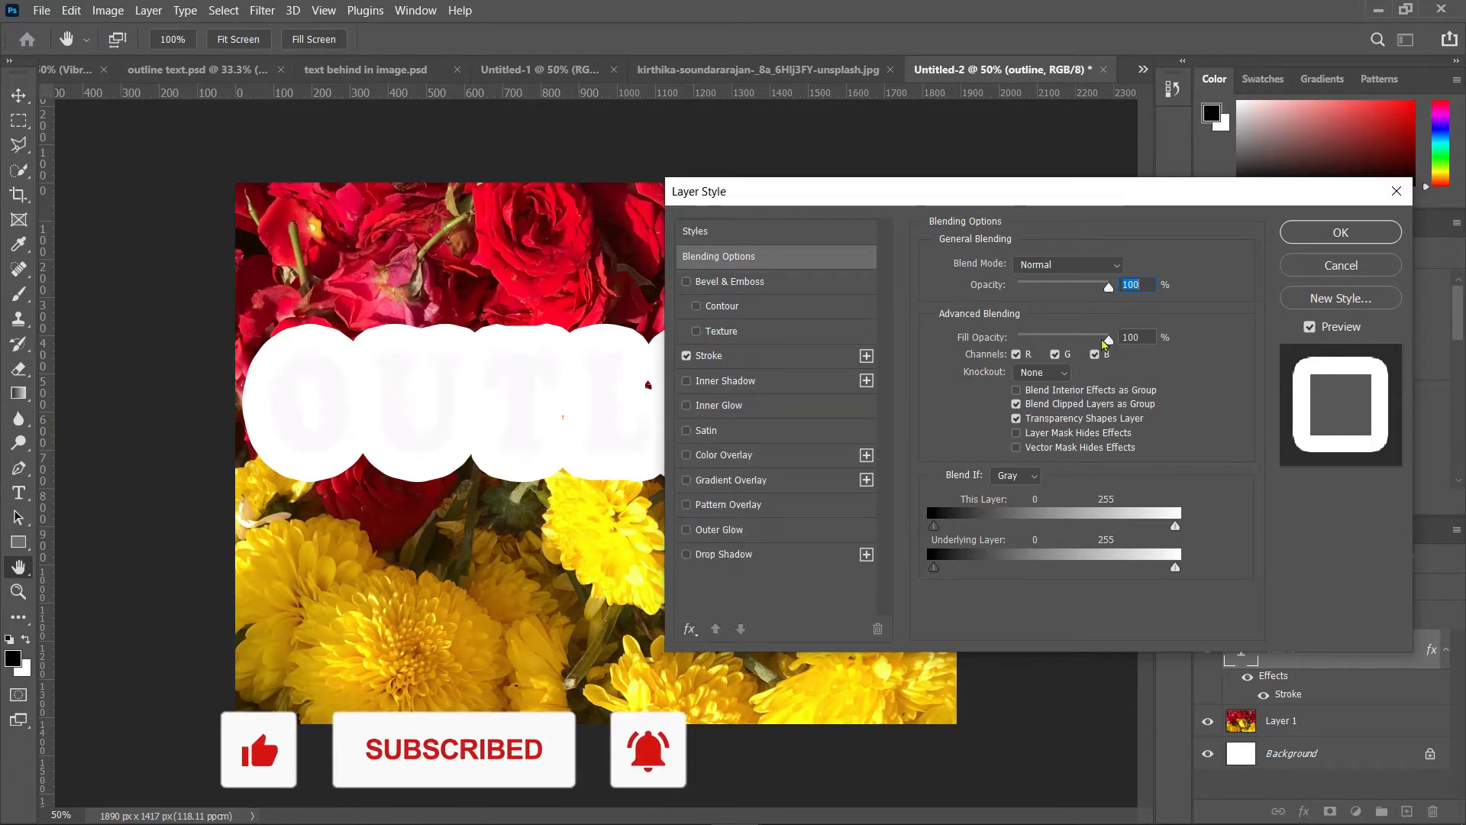
click(775, 260)
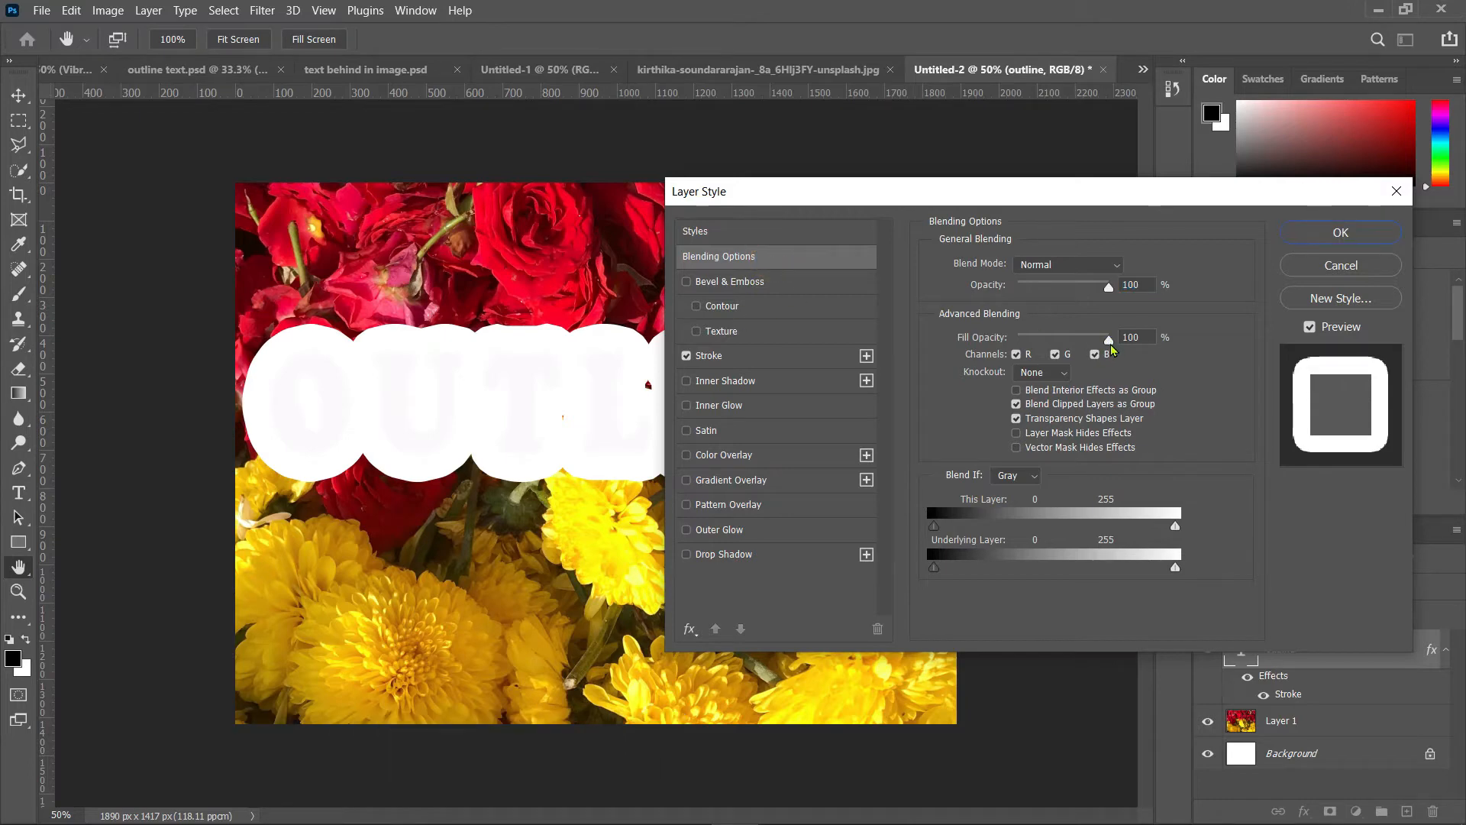
drag(1111, 346, 1025, 346)
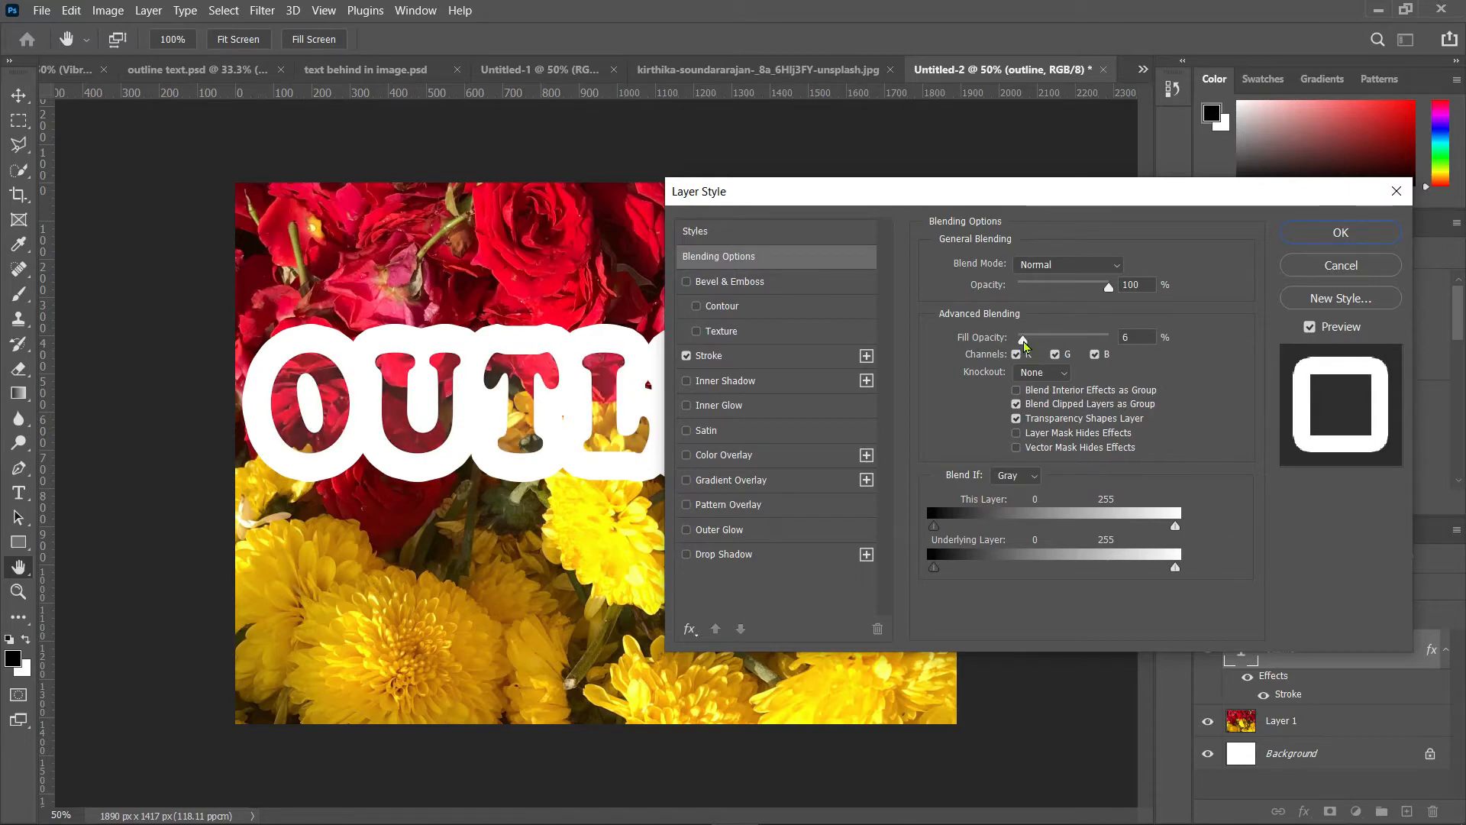
Step: Set the stroke size to 16 px
click(707, 357)
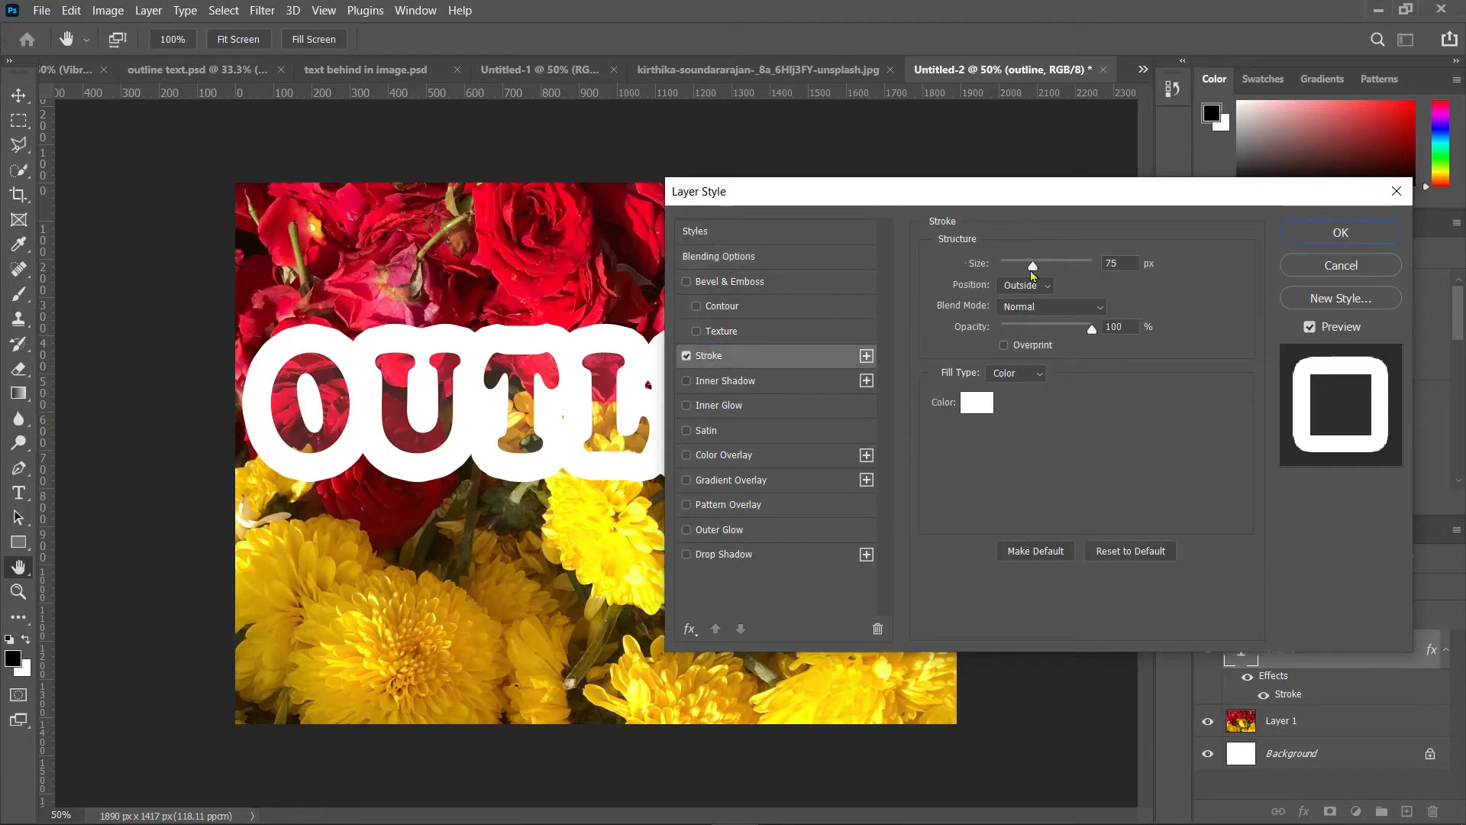
drag(1032, 268, 1029, 263)
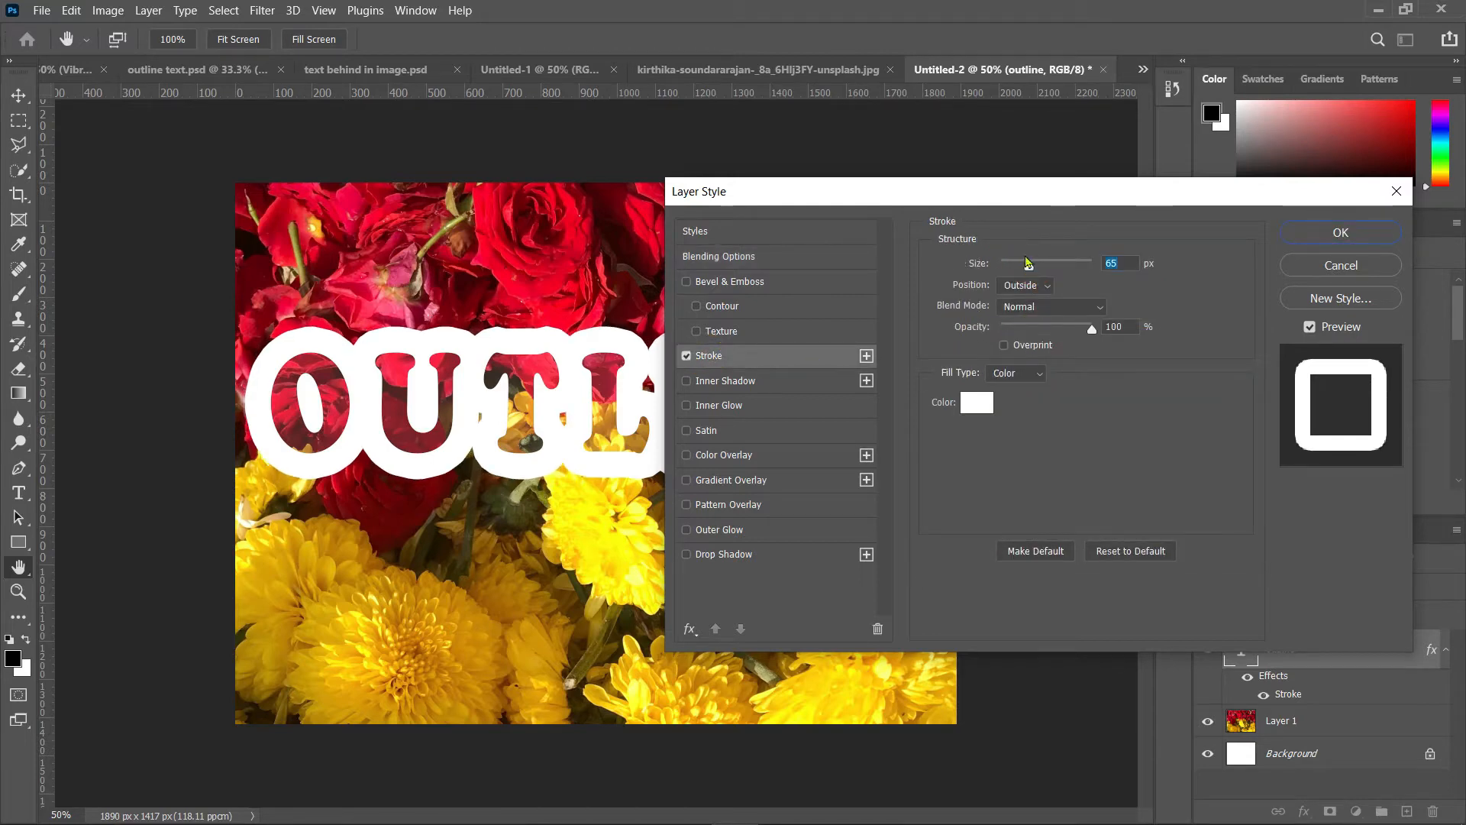
drag(988, 201, 1045, 39)
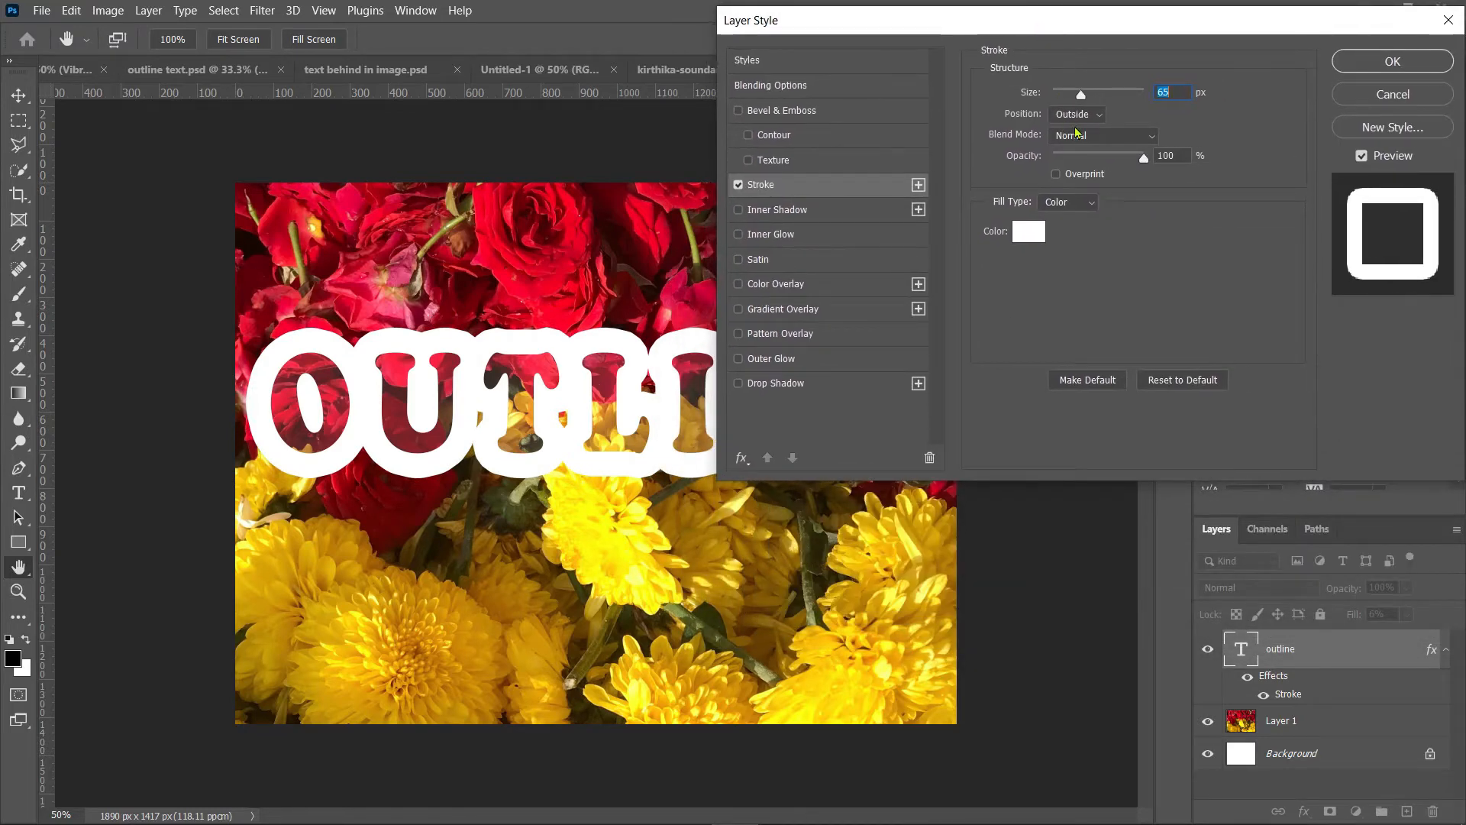
drag(1084, 98, 1066, 99)
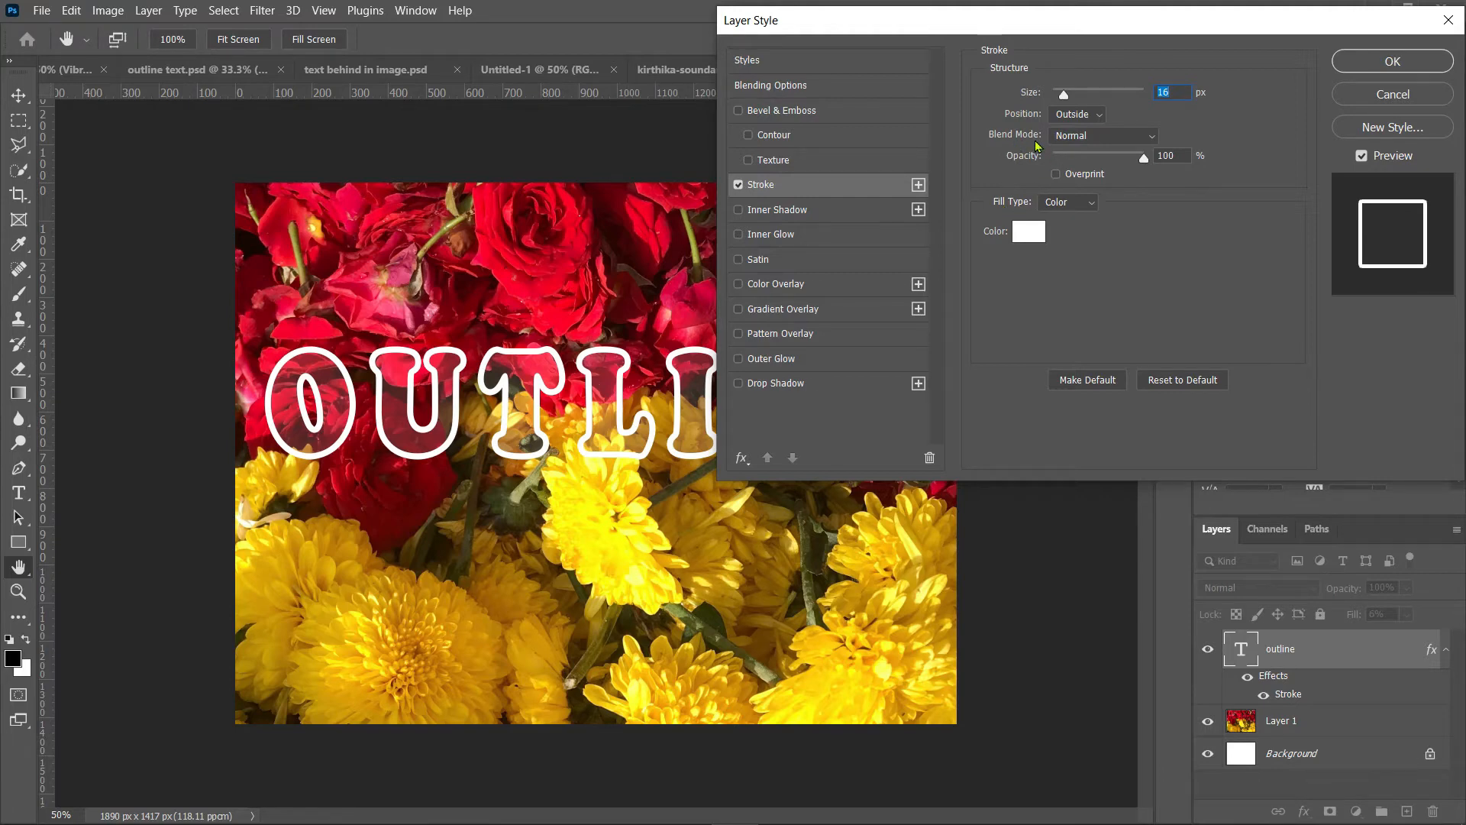
Step: Set the stroke opacity to 98%, keeping the Normal blend mode
click(1105, 136)
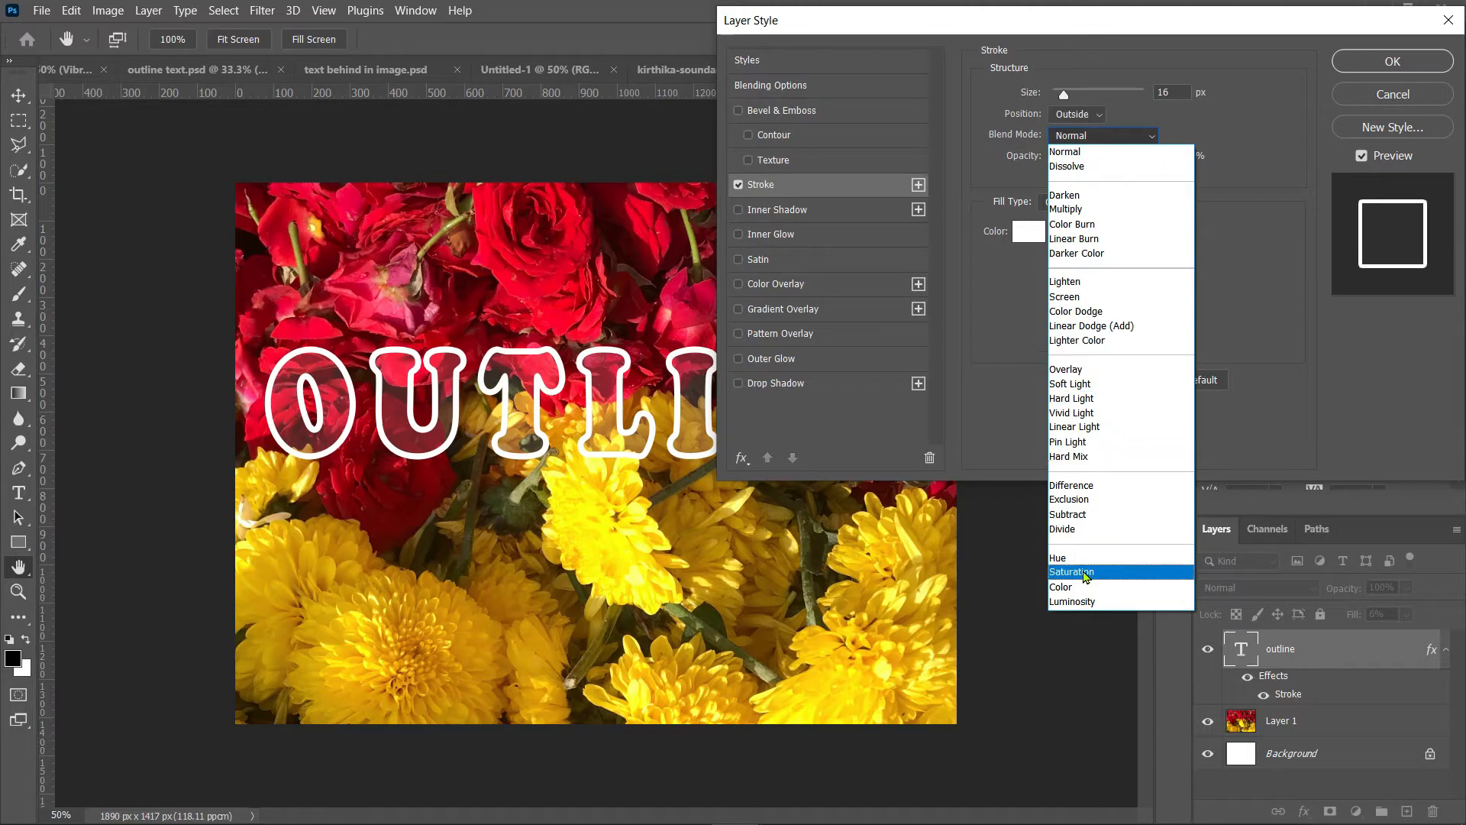
click(1002, 324)
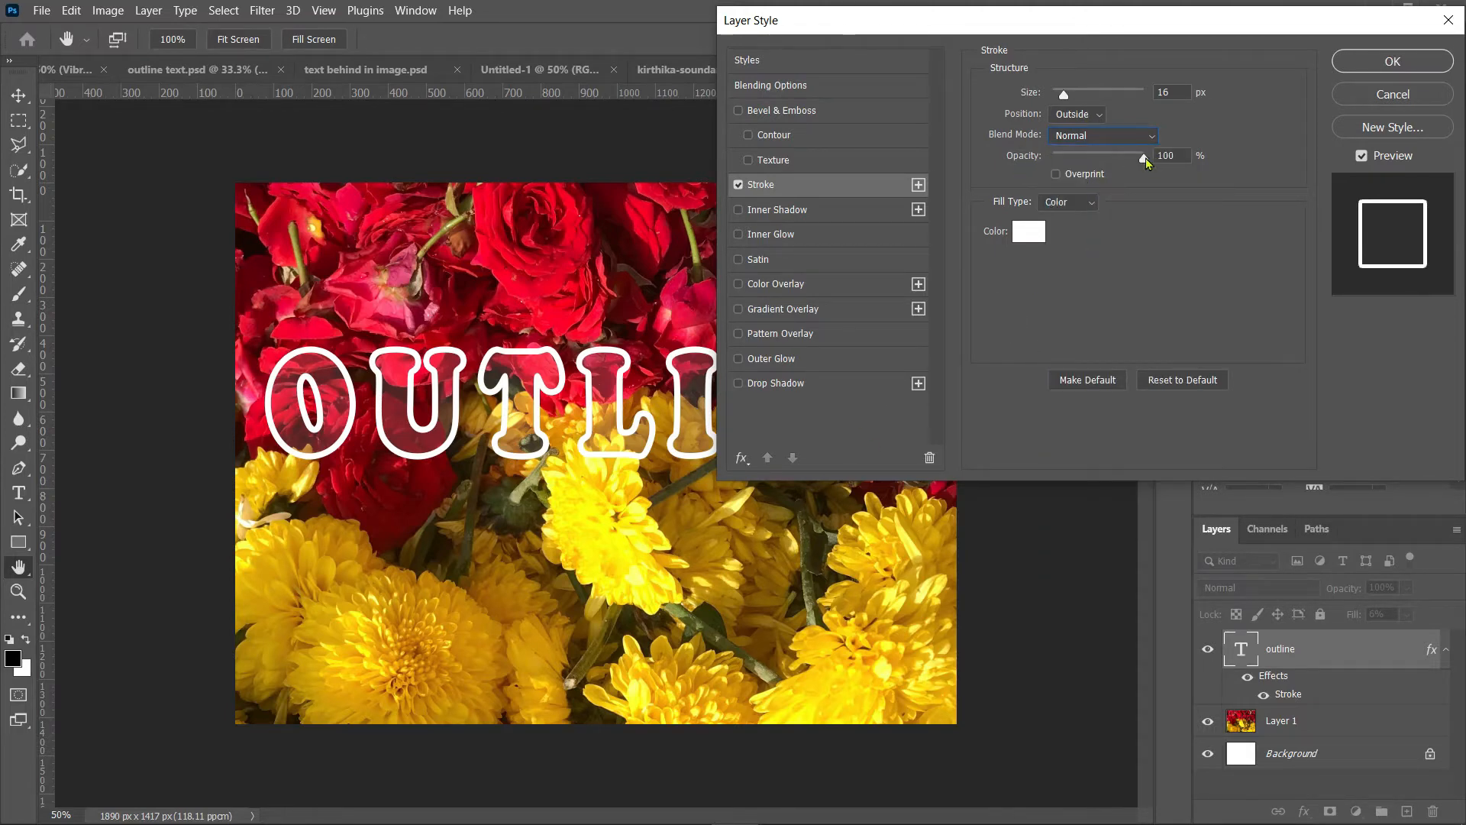
mouse_move(1144, 158)
mouse_down()
mouse_move(1071, 161)
mouse_move(1144, 163)
mouse_up()
drag(1143, 160, 1143, 160)
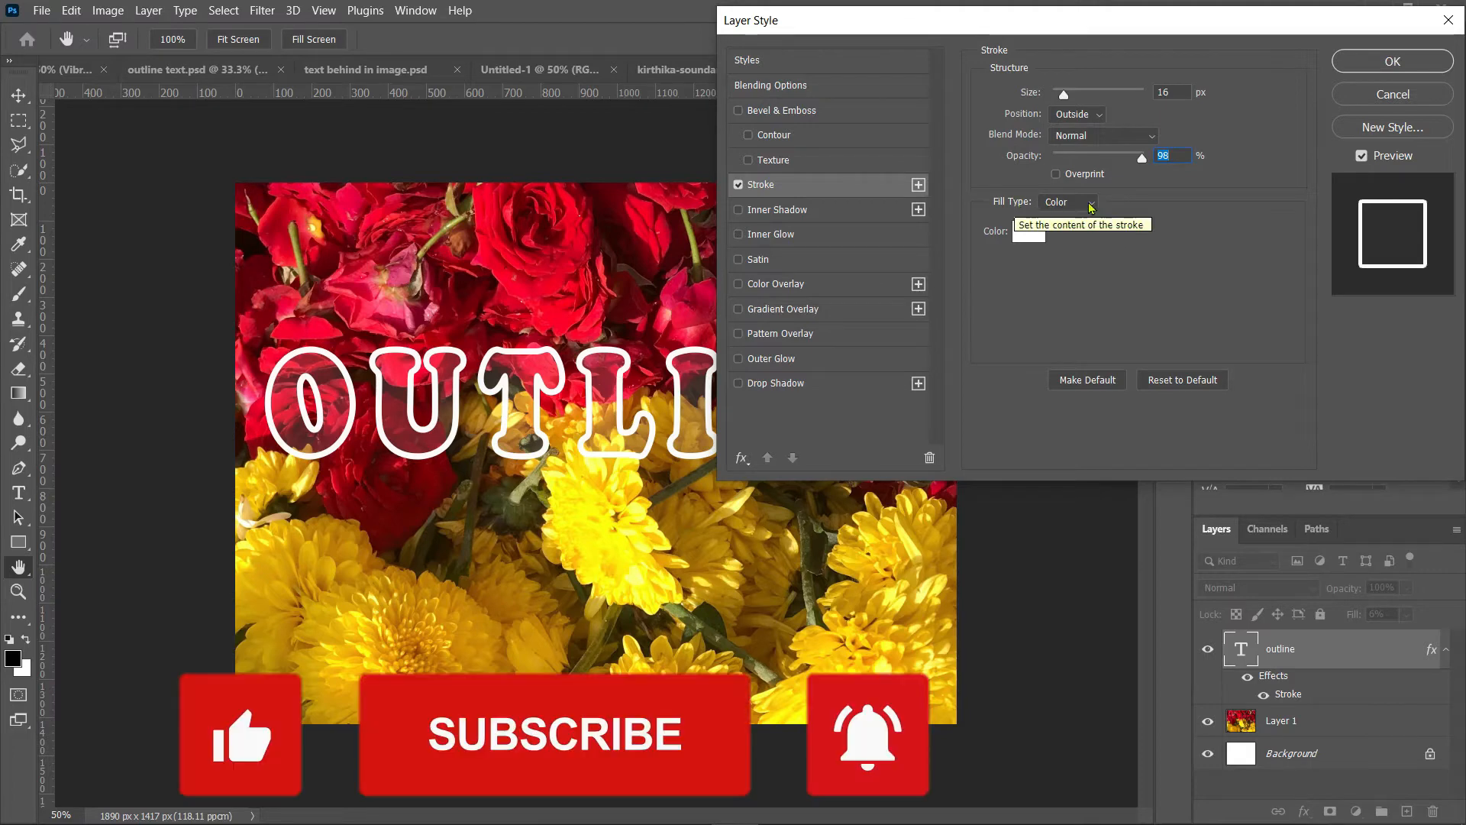
Step: Change the stroke color to black, #030303
click(1024, 235)
click(604, 175)
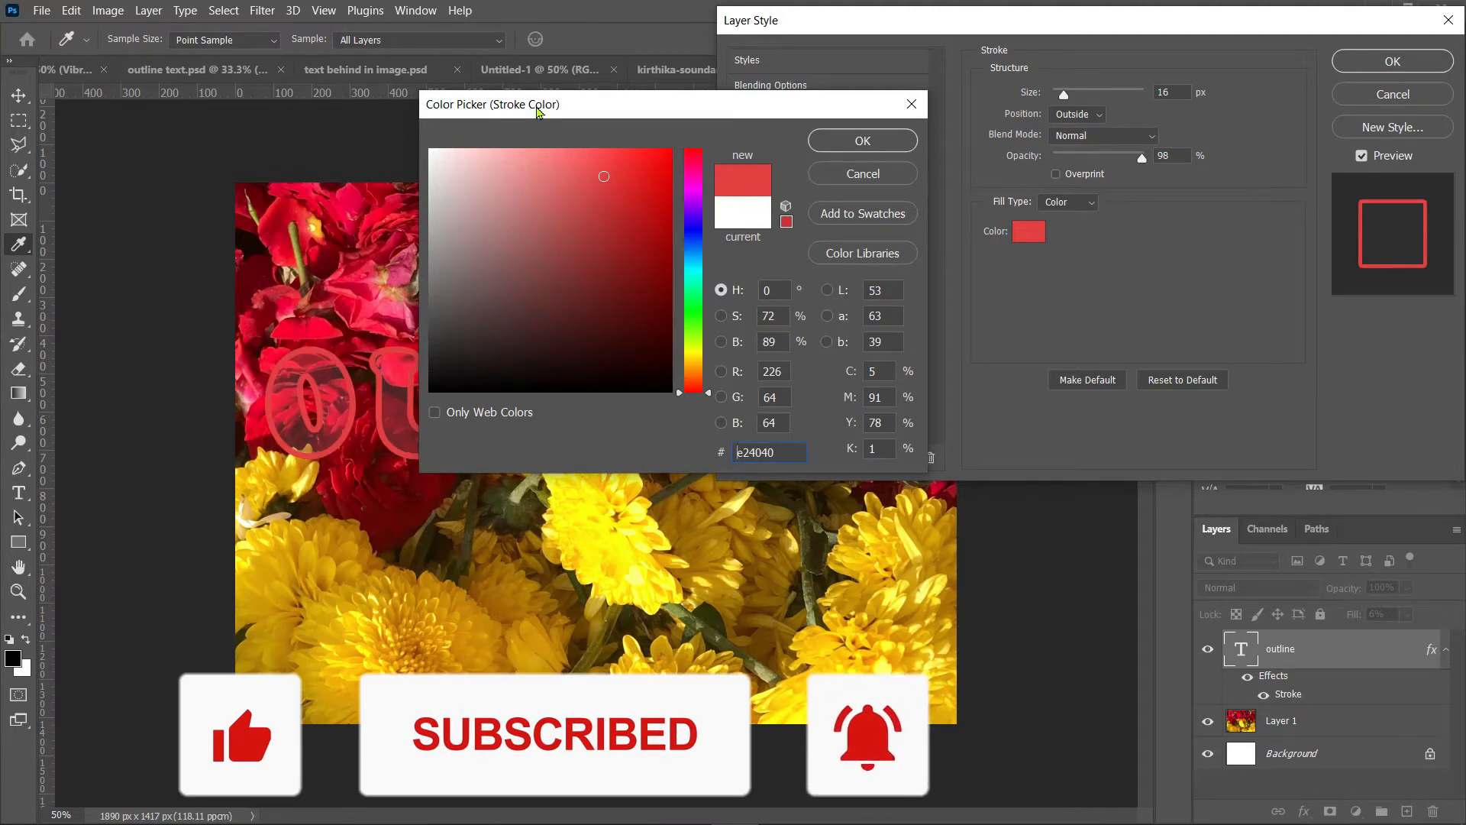
drag(534, 107, 789, 92)
click(709, 374)
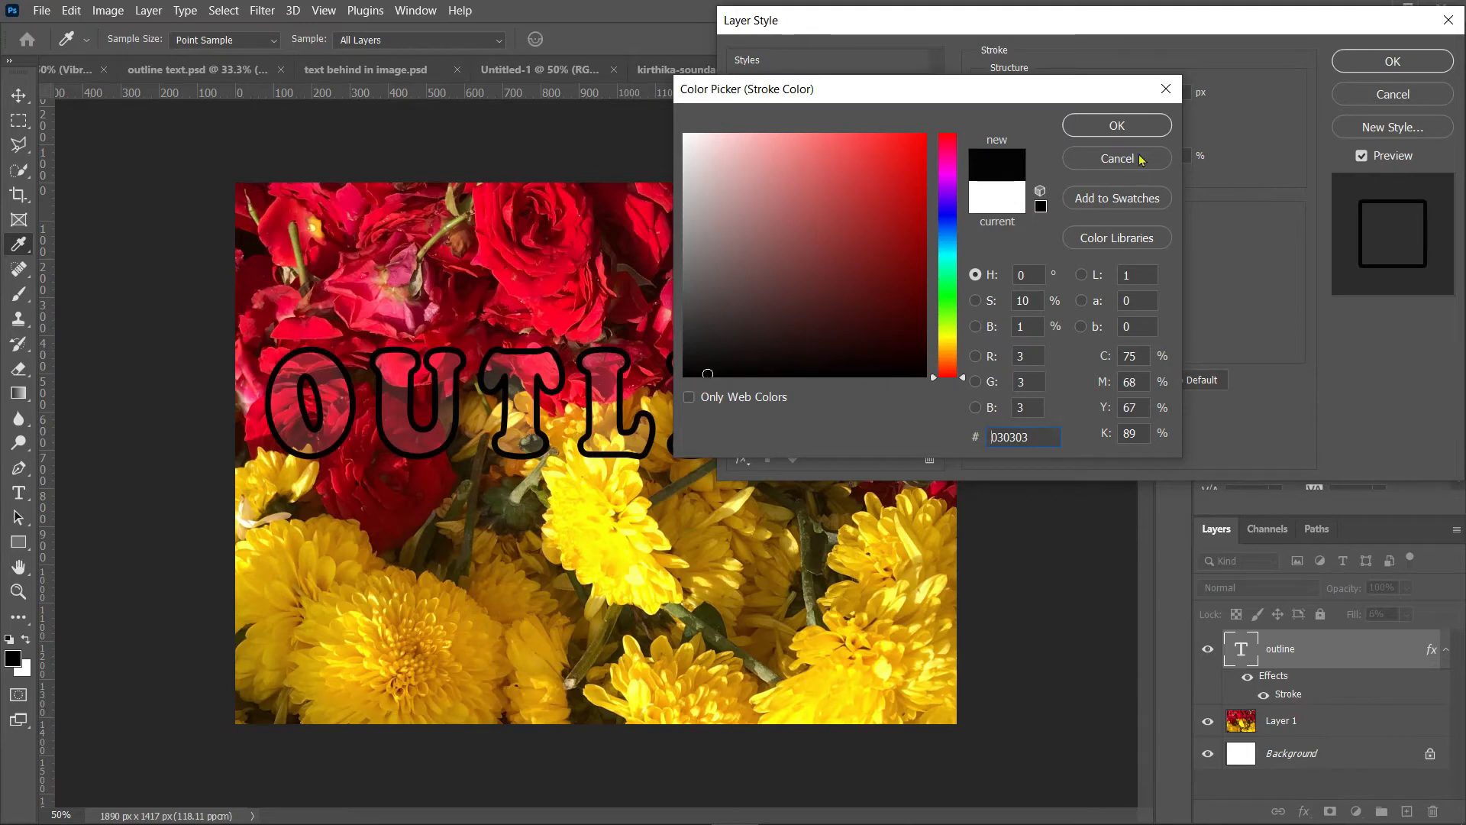
click(1119, 127)
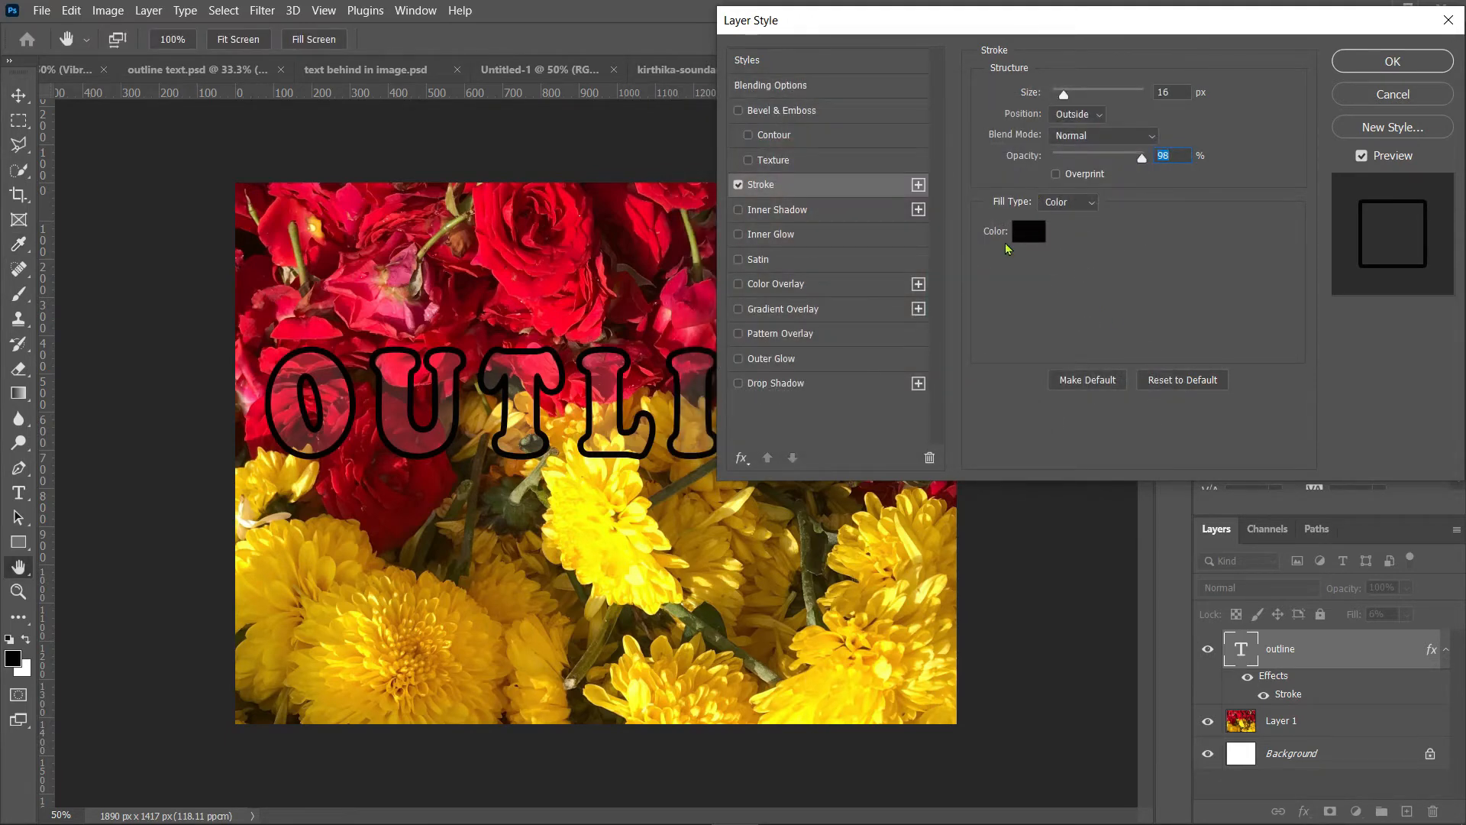
Step: Try a gradient stroke fill using the Blue_16 preset from the Blues folder
click(1089, 205)
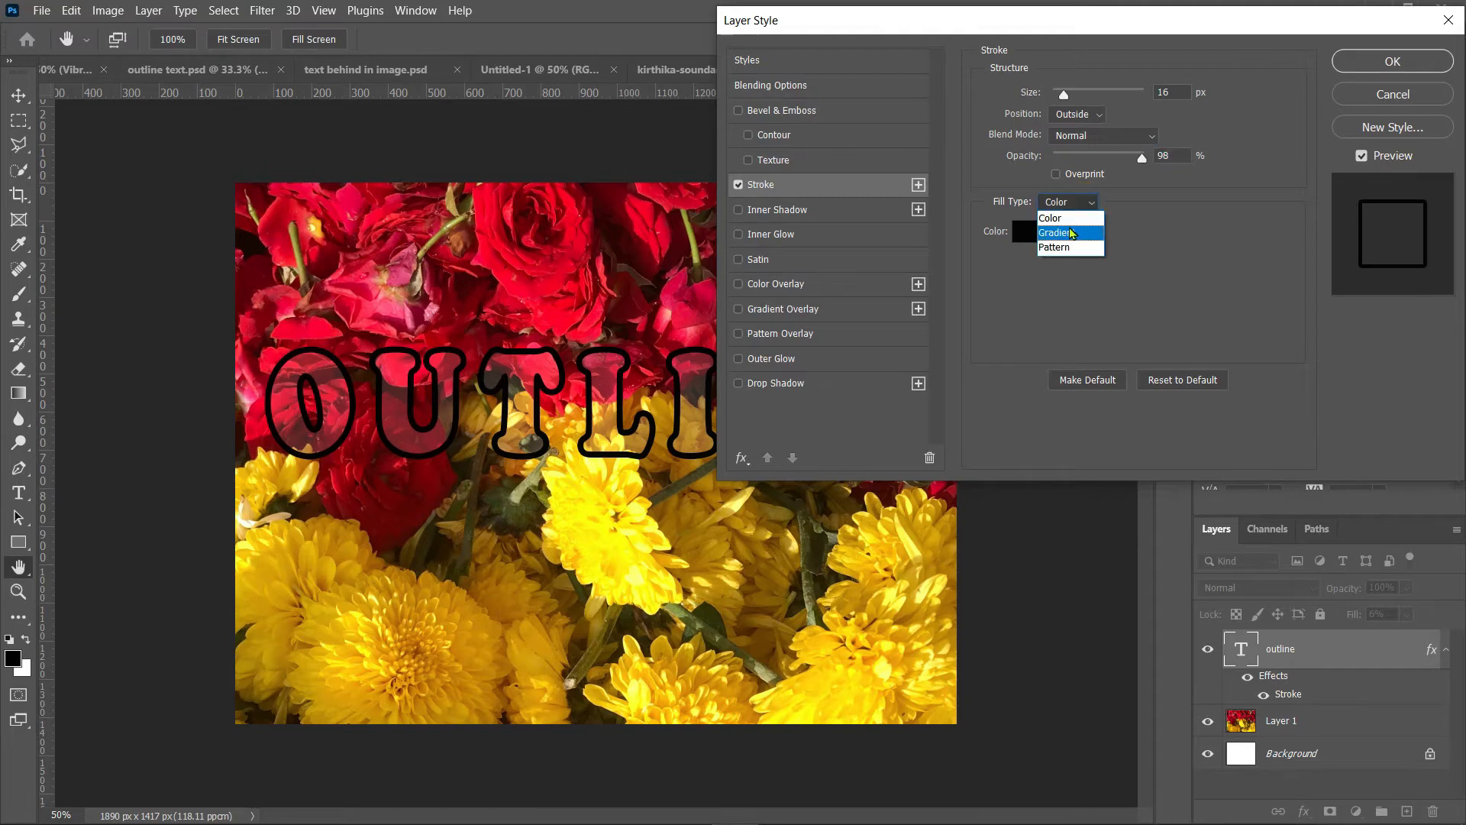
click(1070, 232)
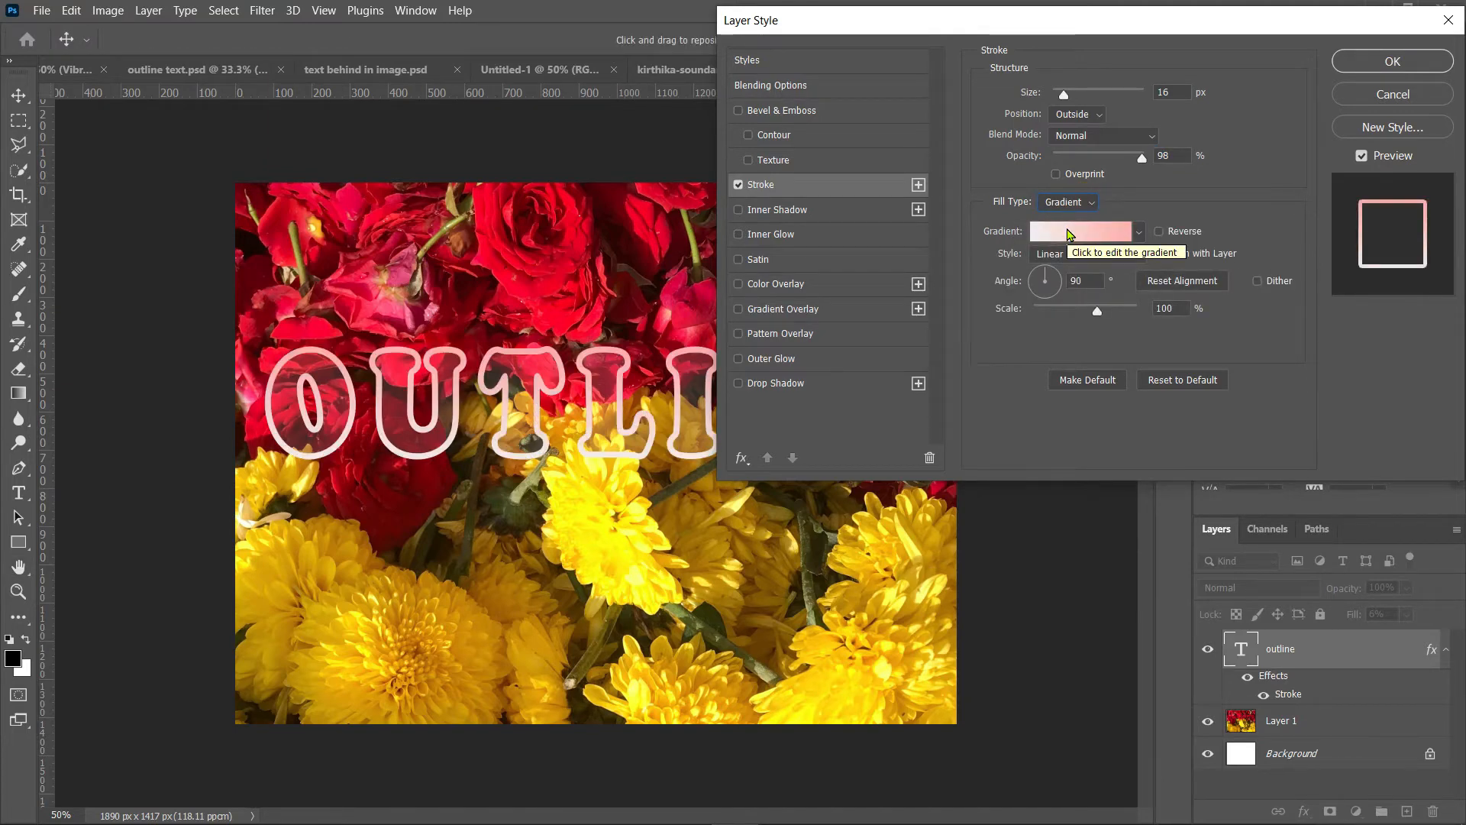
click(1061, 233)
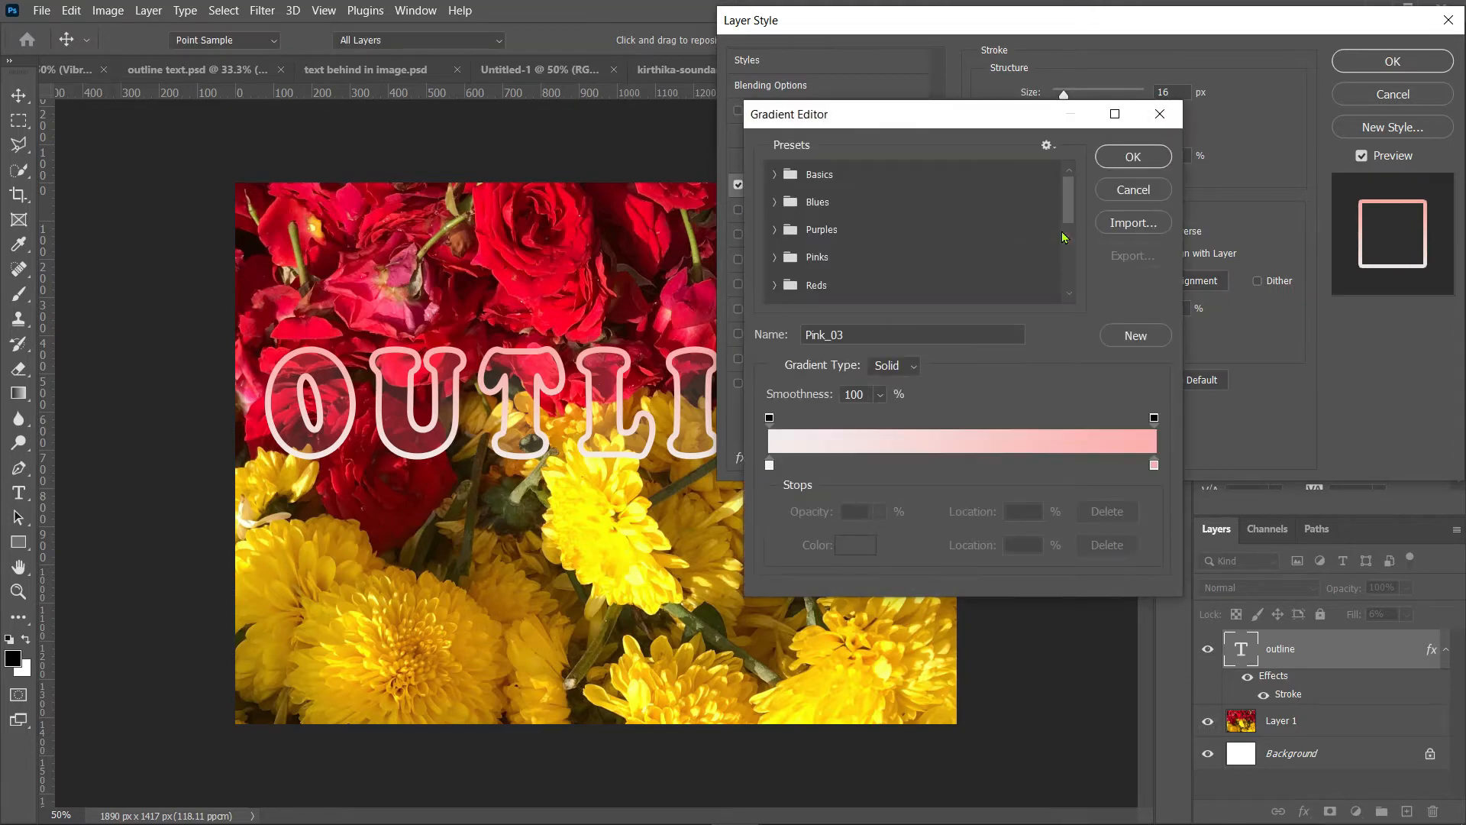
click(775, 175)
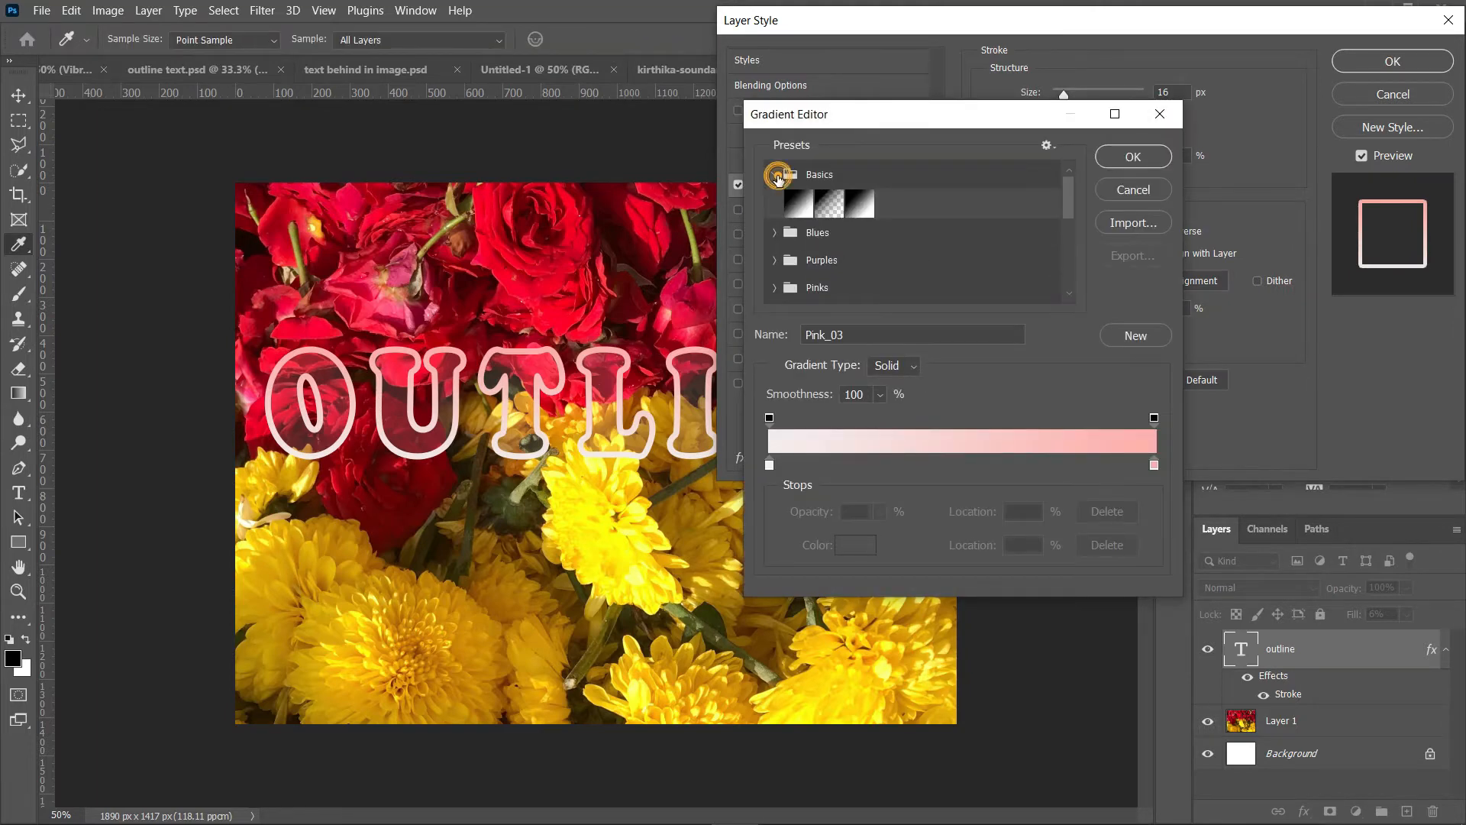
click(778, 233)
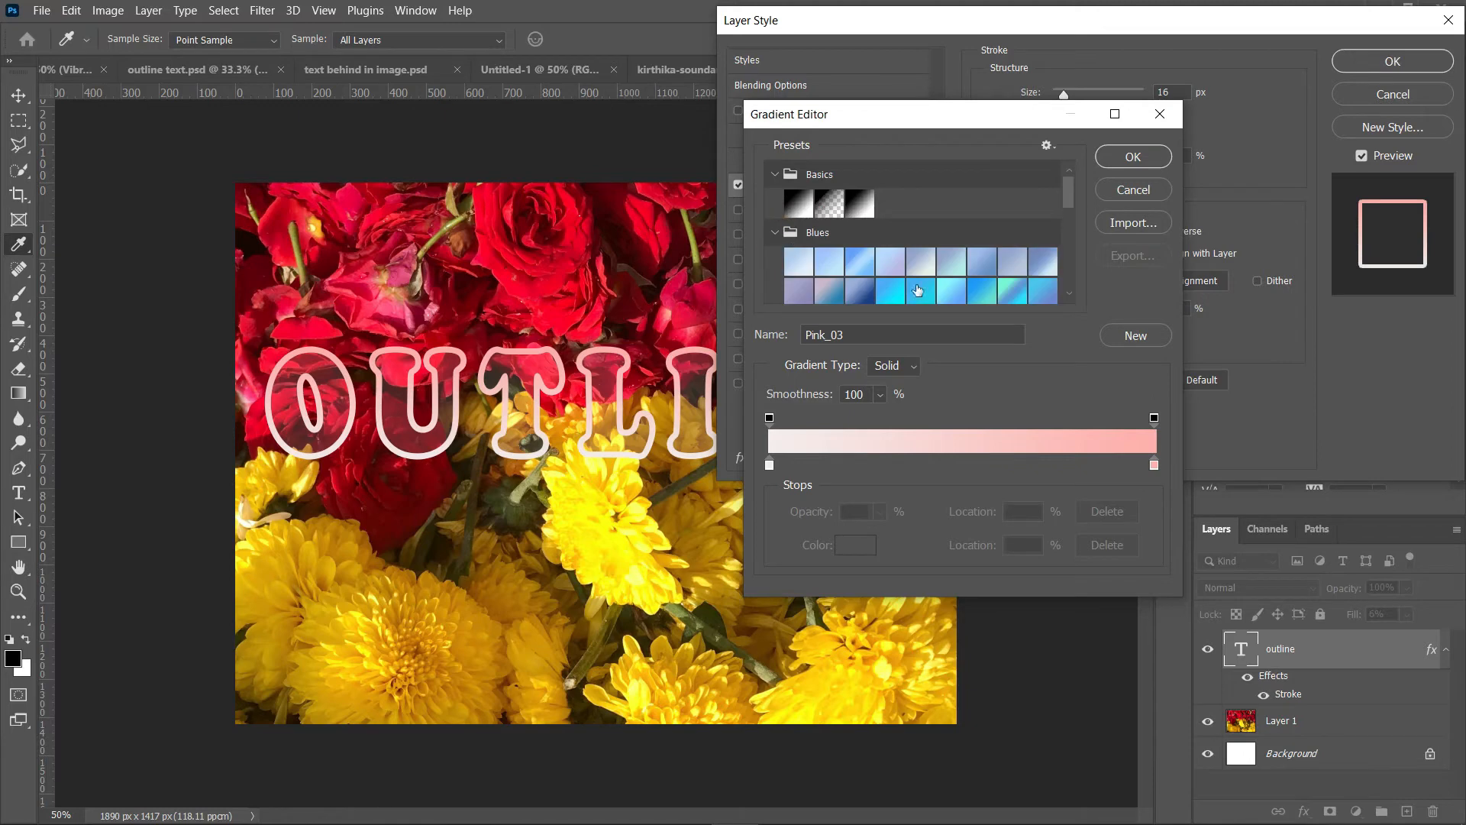
click(984, 290)
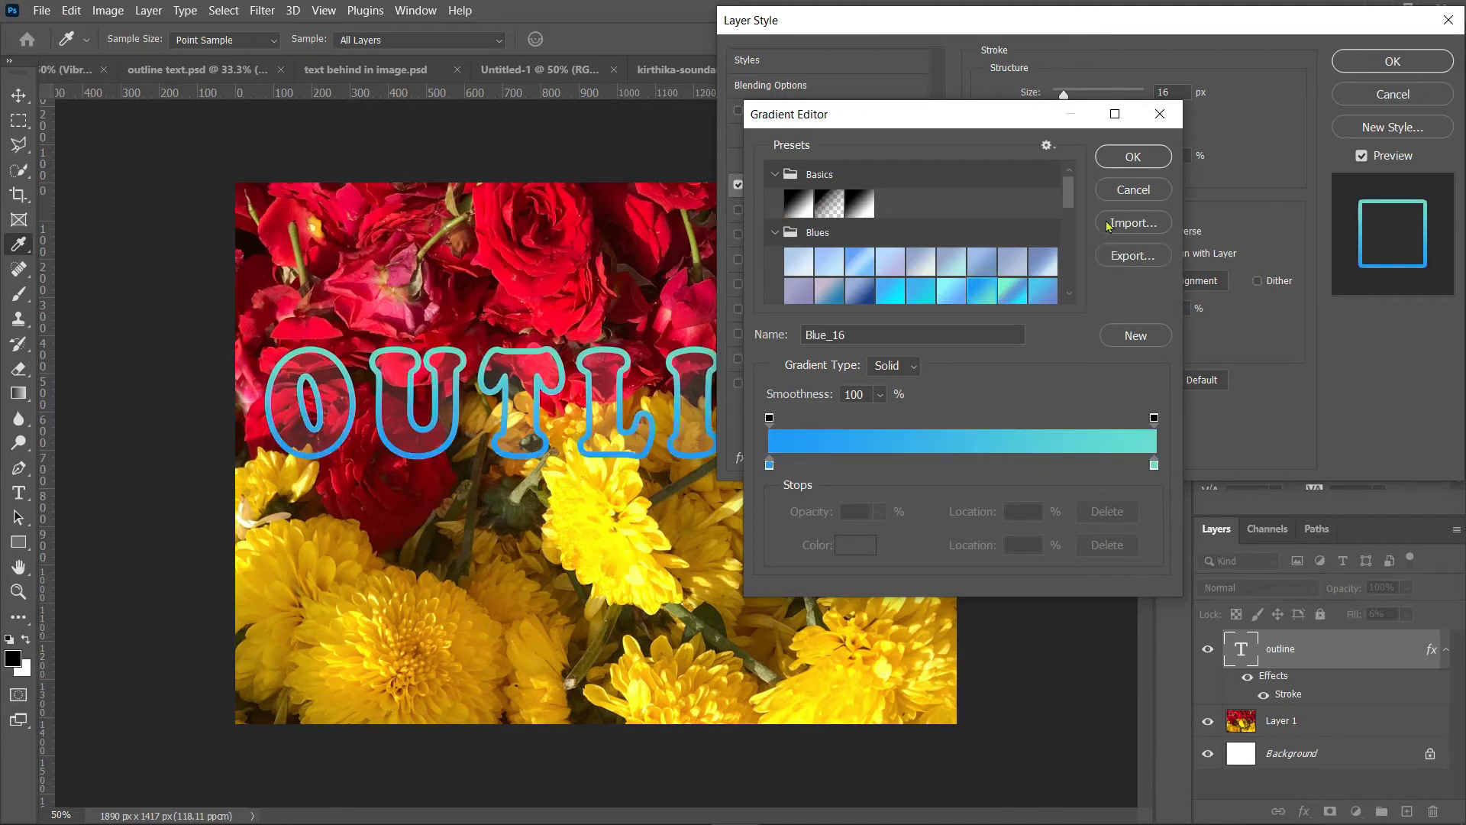
click(1143, 159)
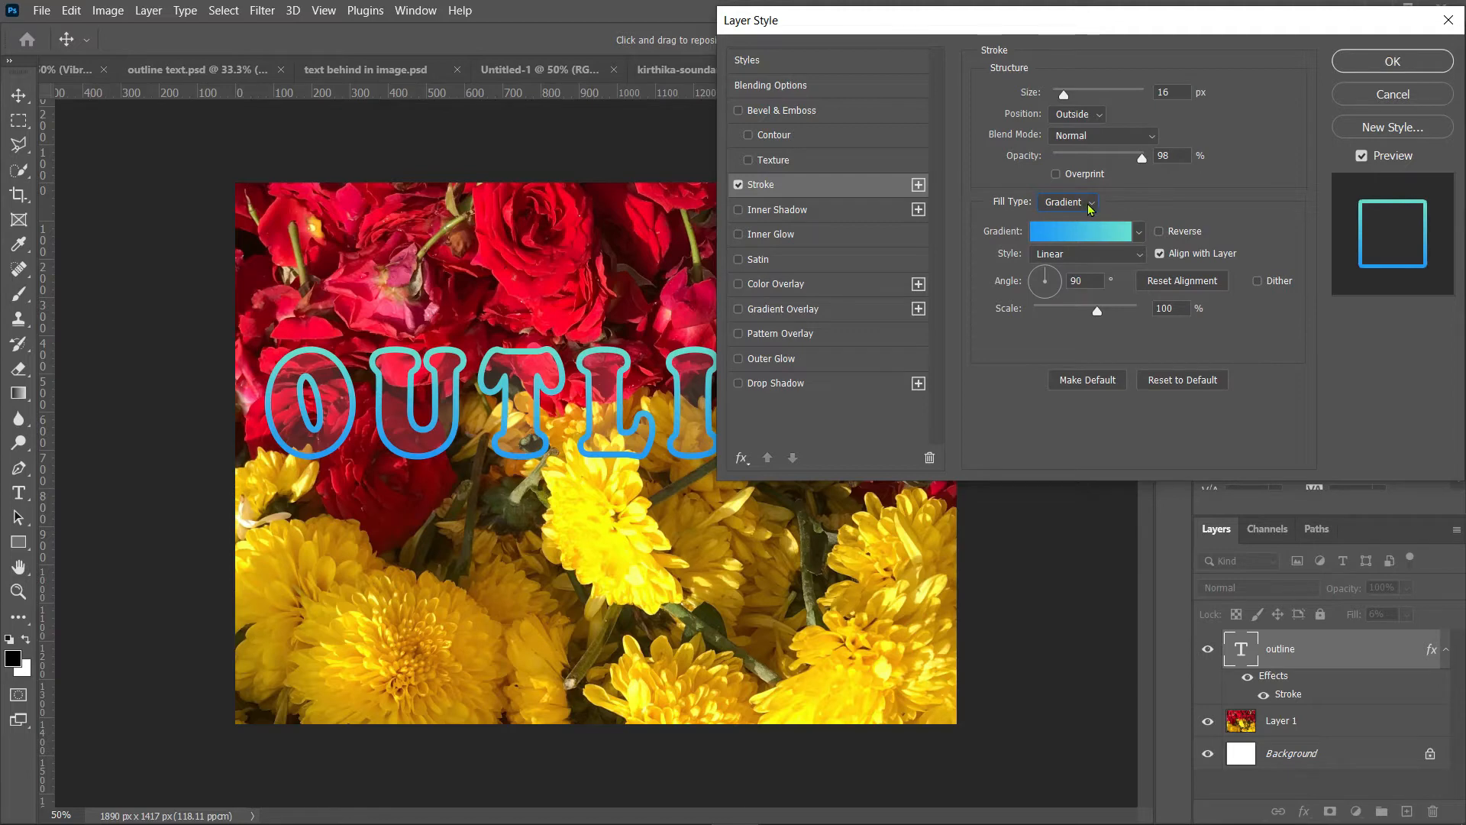
Step: Try a pattern stroke fill using a water pattern
click(1090, 209)
click(1064, 252)
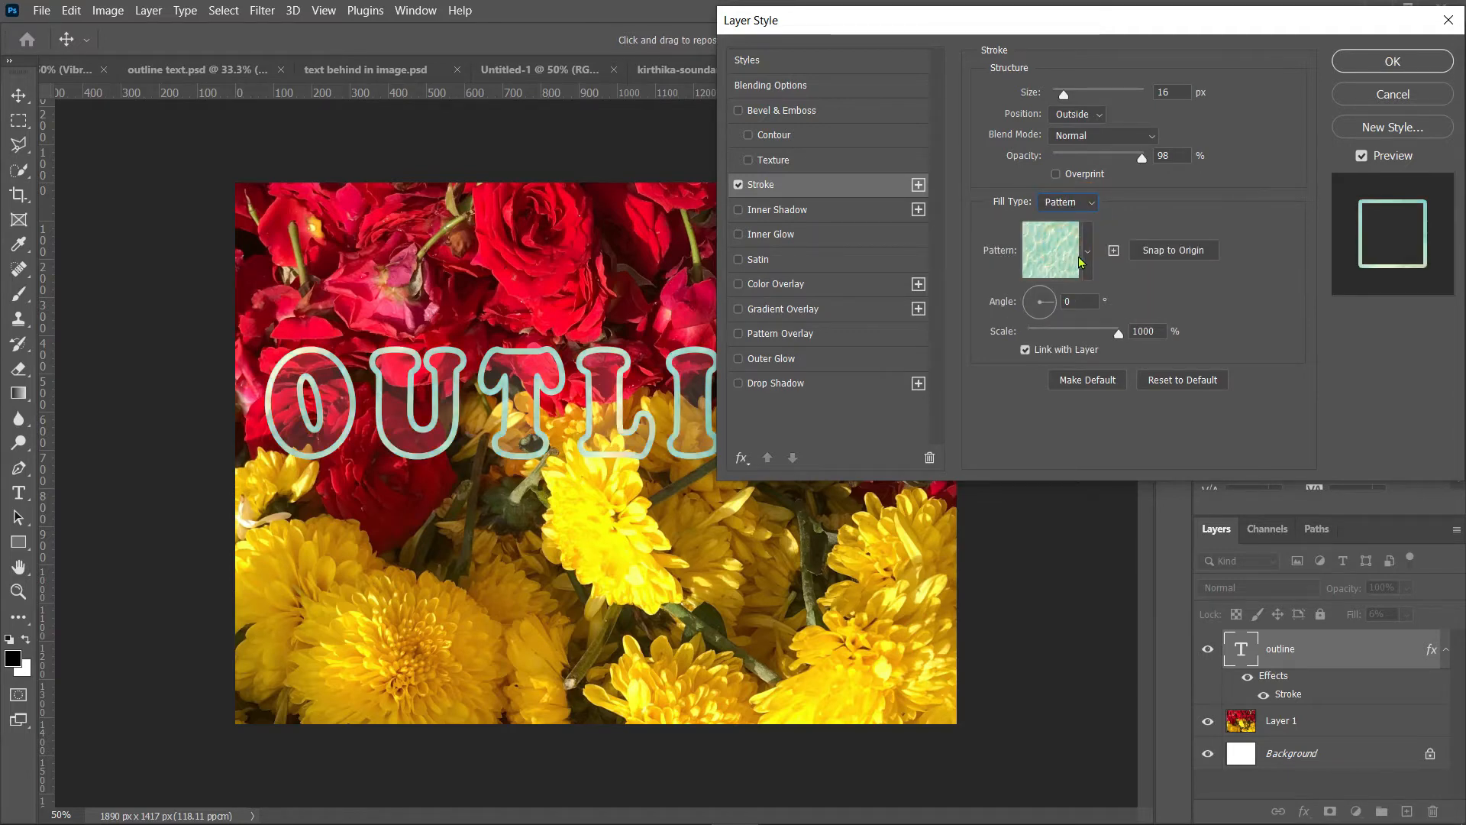
click(1088, 256)
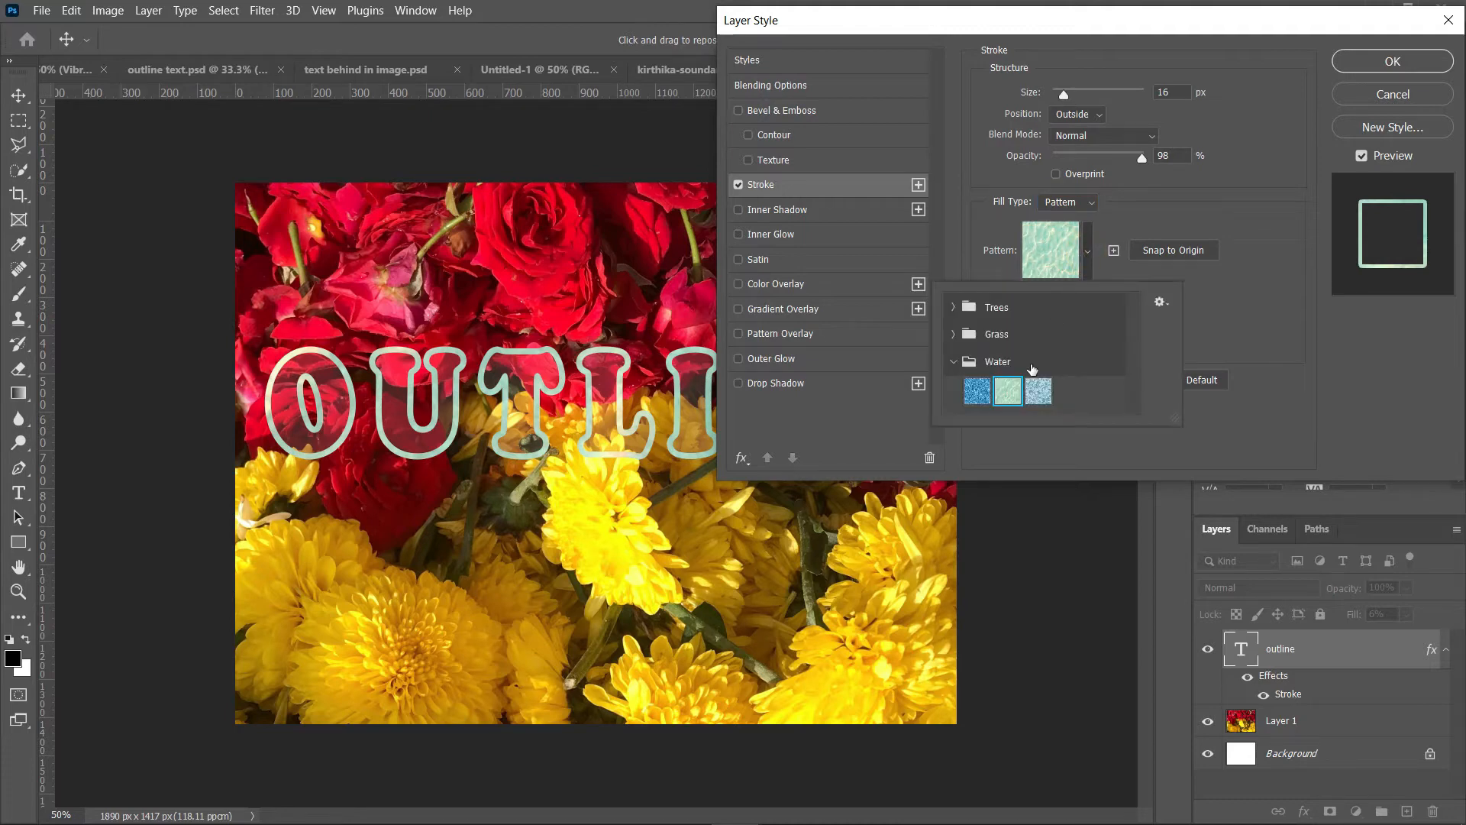
click(1038, 394)
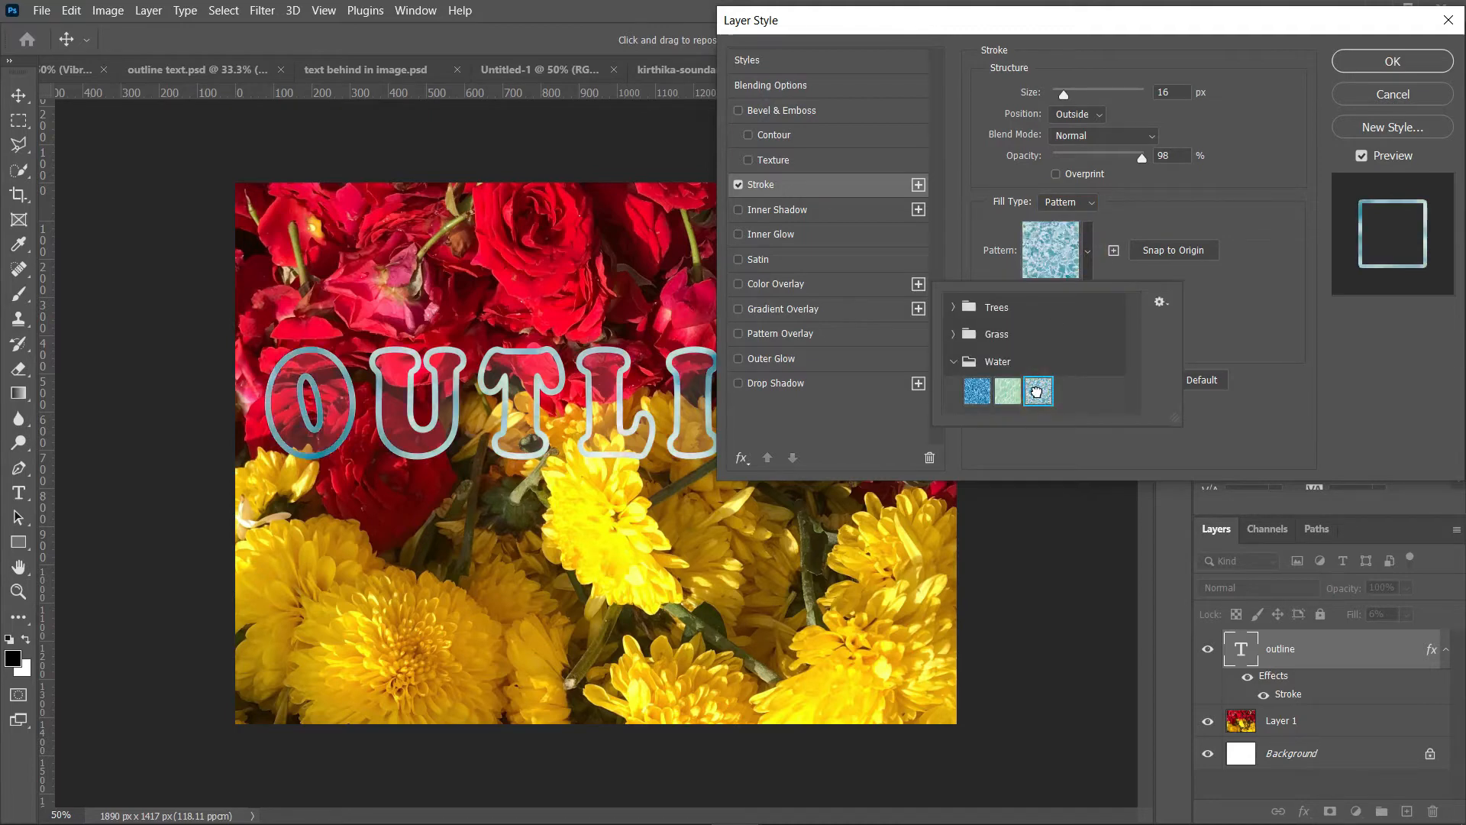
Step: Return the stroke fill to solid color, set the stroke size to 32 px, and apply the layer style
click(1089, 203)
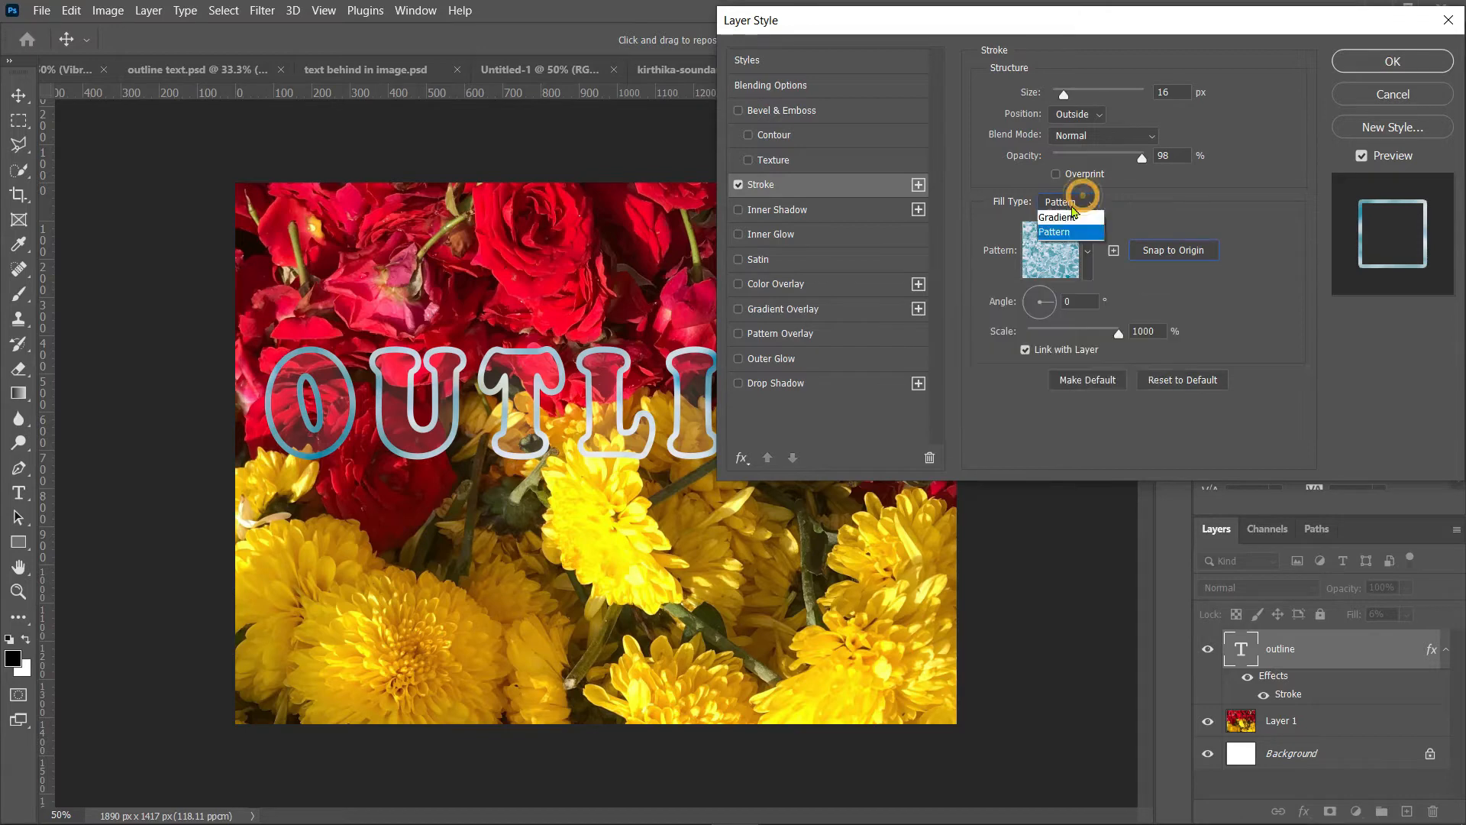
click(1062, 214)
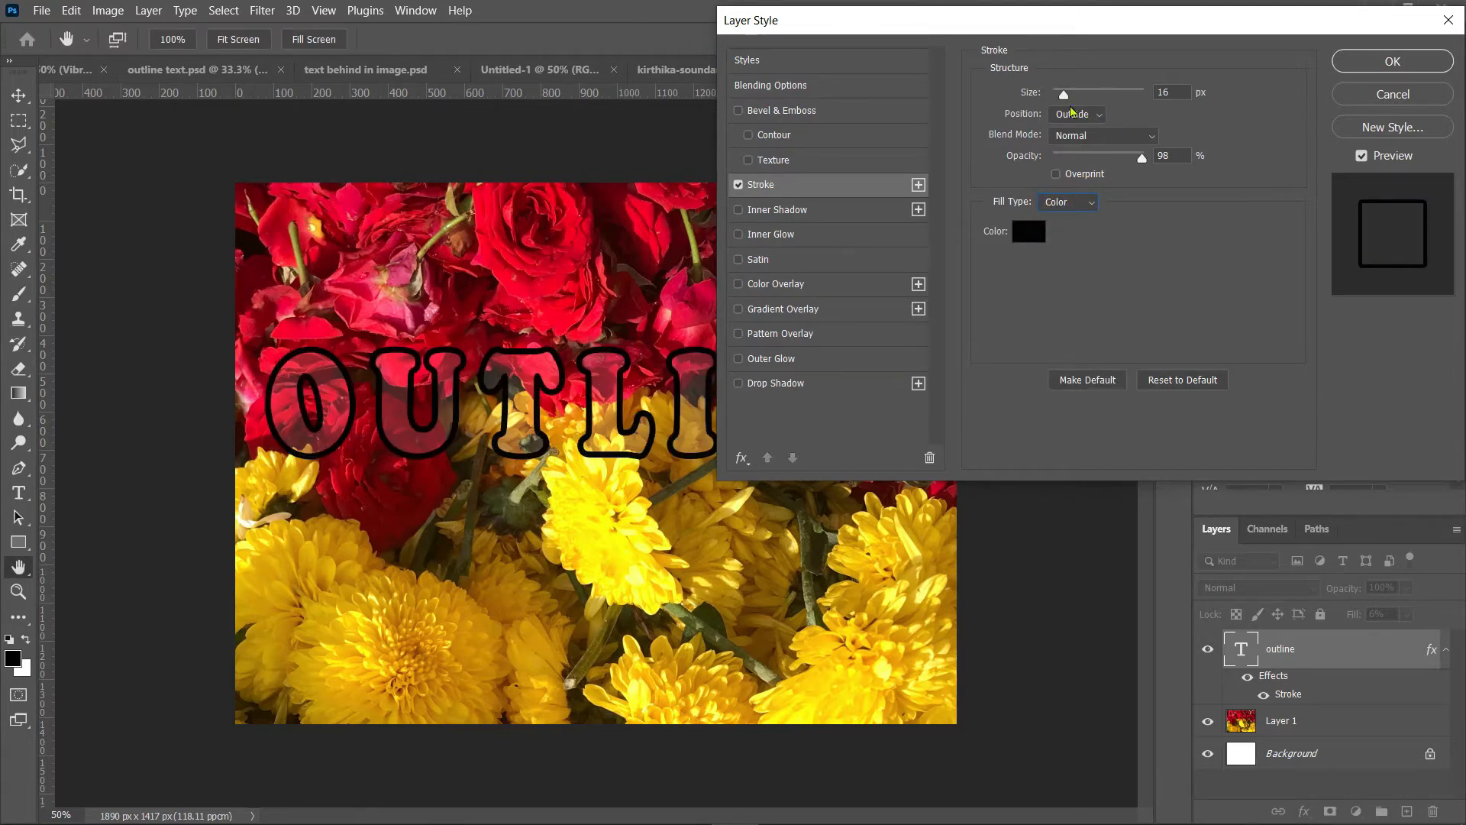
drag(1065, 96, 1071, 97)
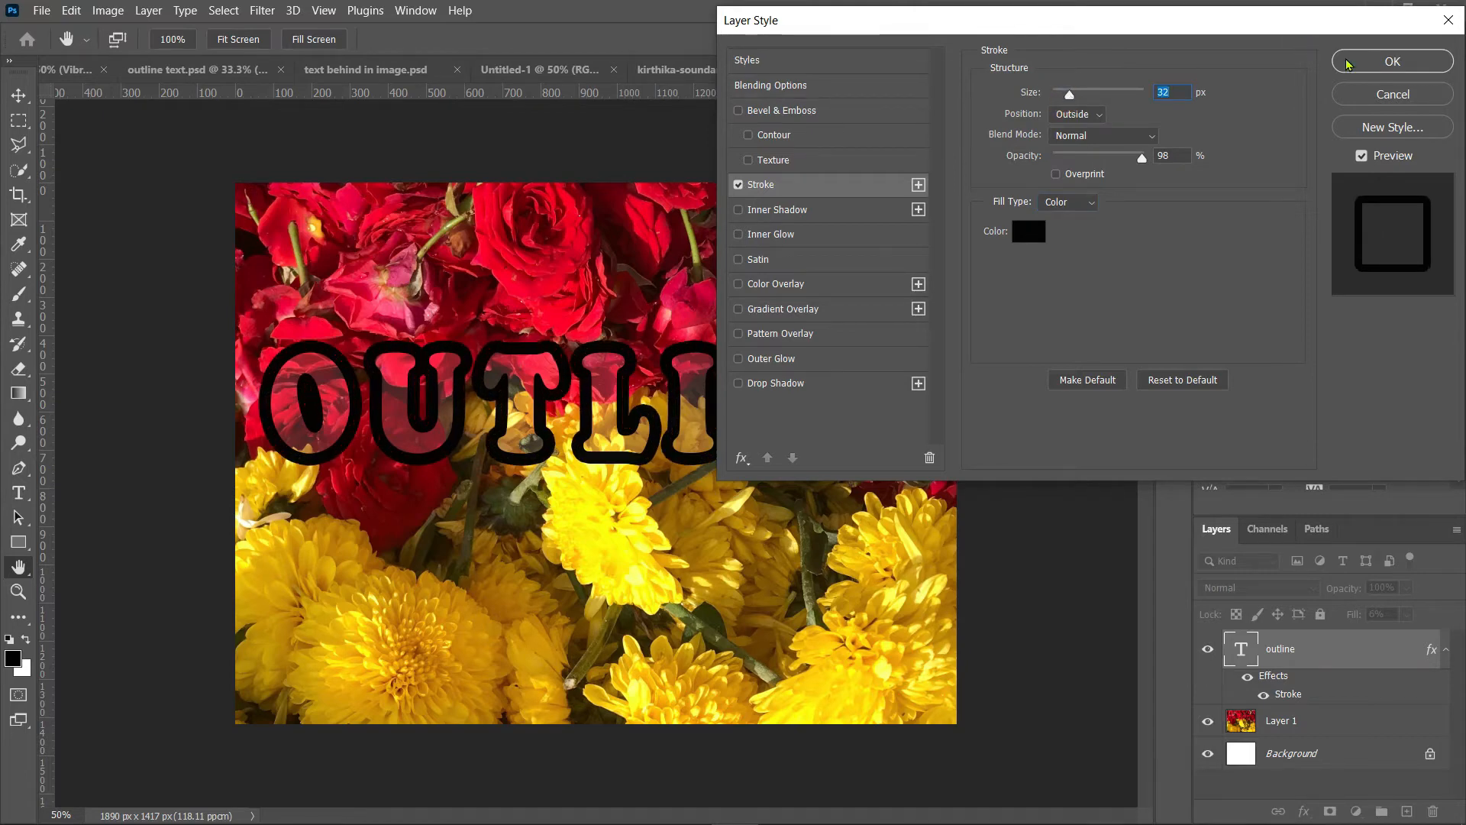
click(1391, 61)
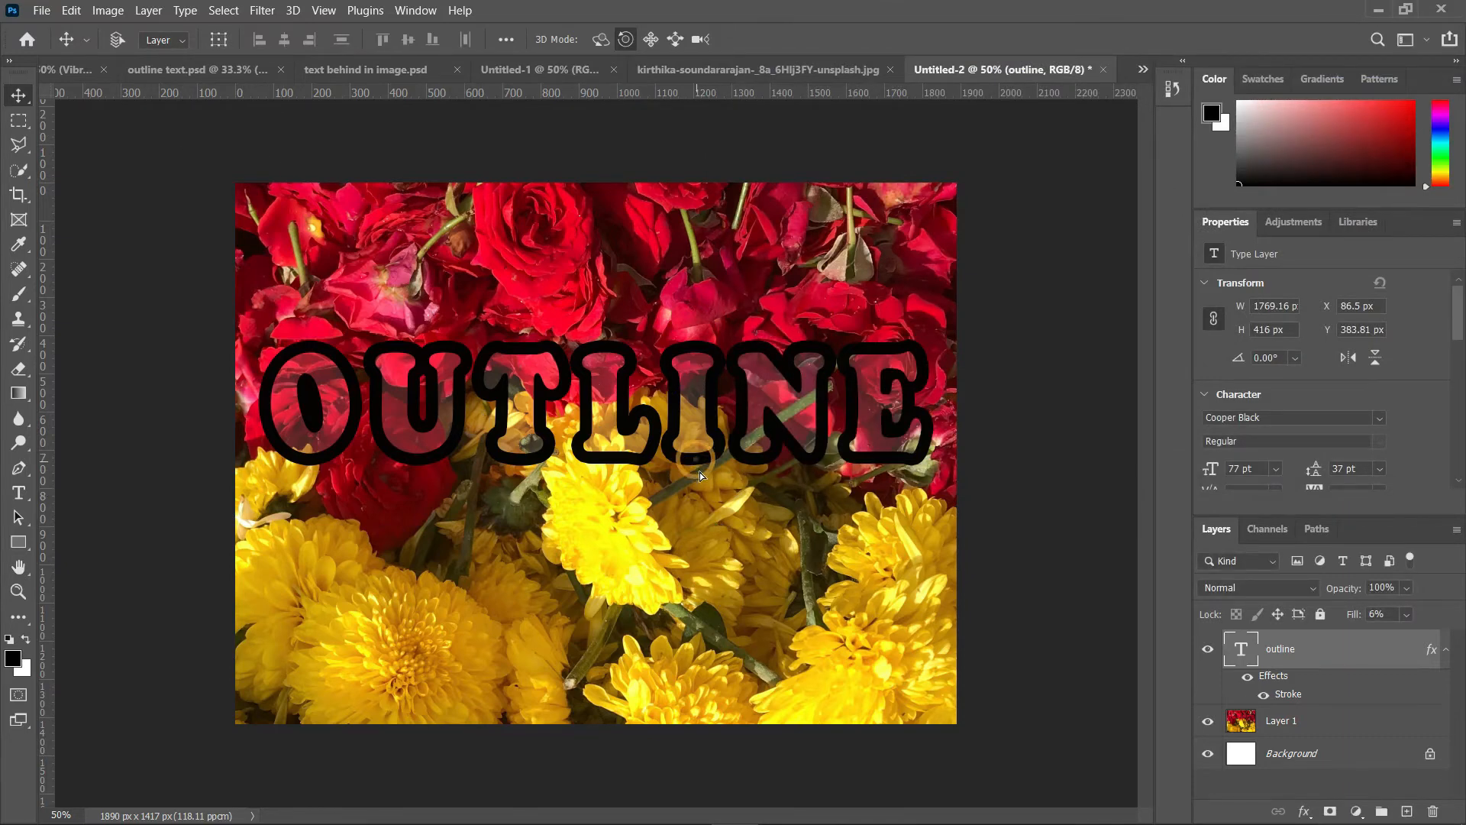
Step: Move the outlined text slightly lower and retype it as FLOWERS
drag(700, 472, 739, 504)
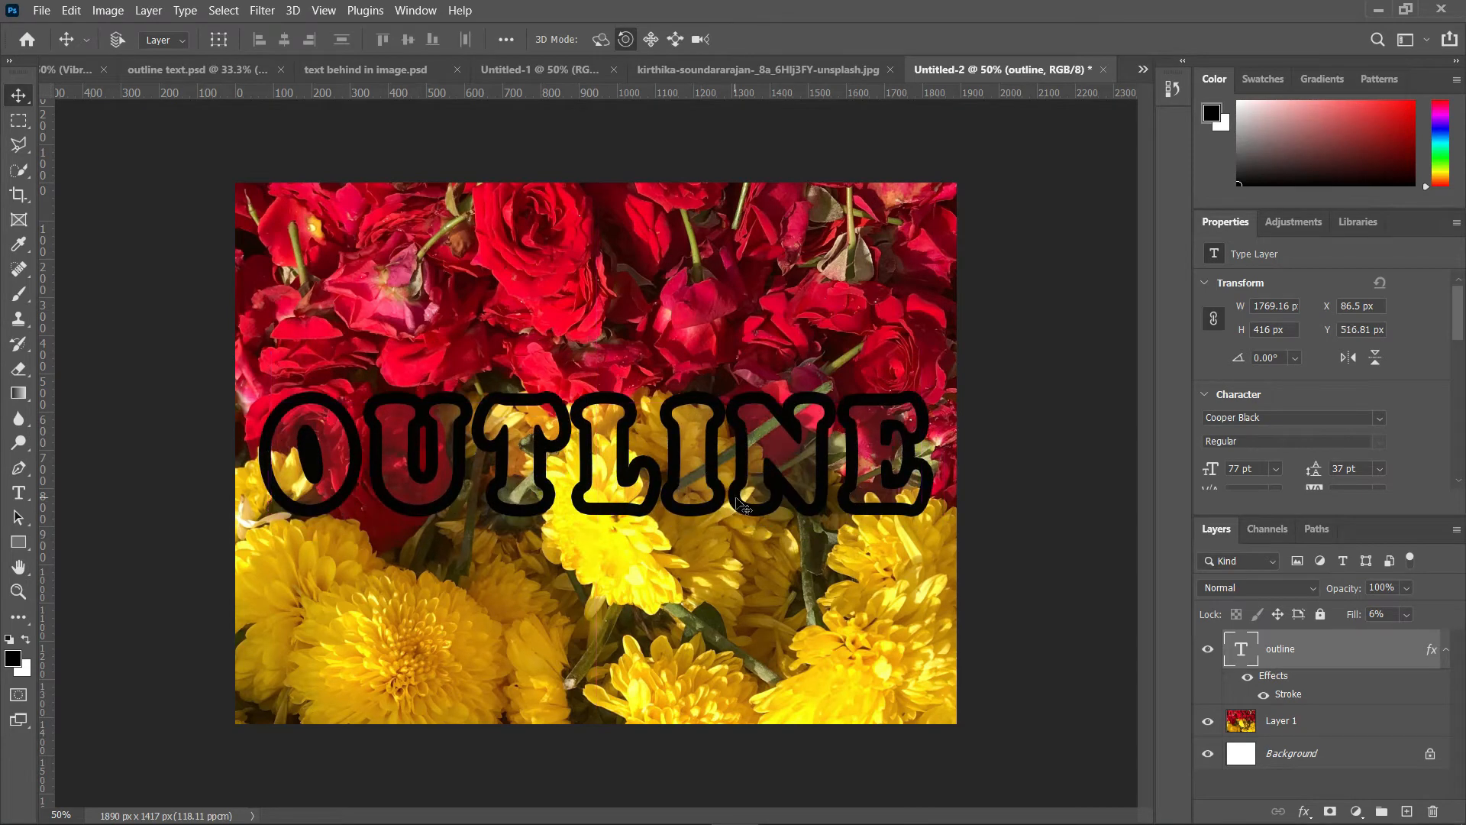
double_click(776, 477)
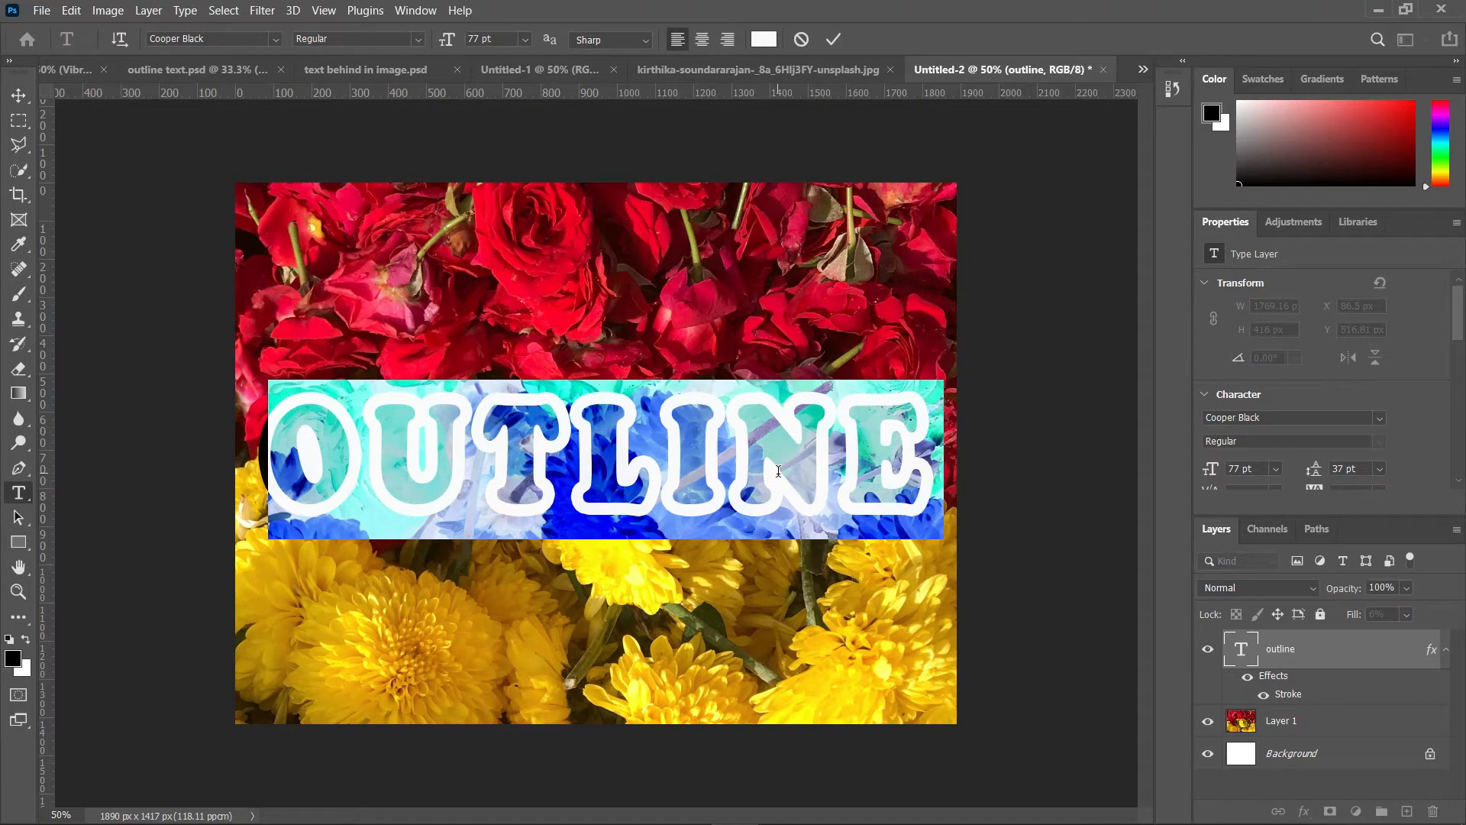
text(FLO)
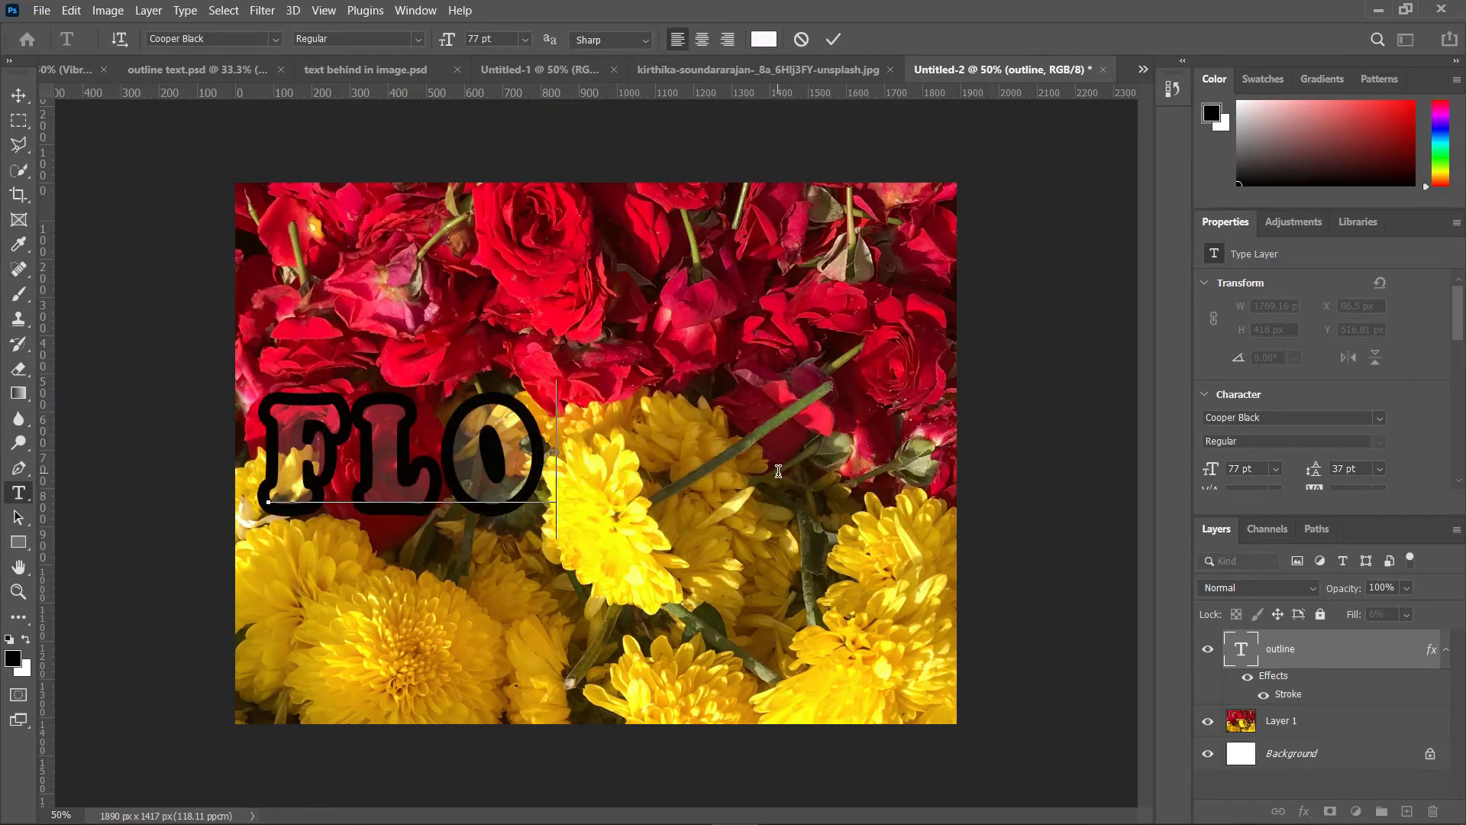
text(WERS)
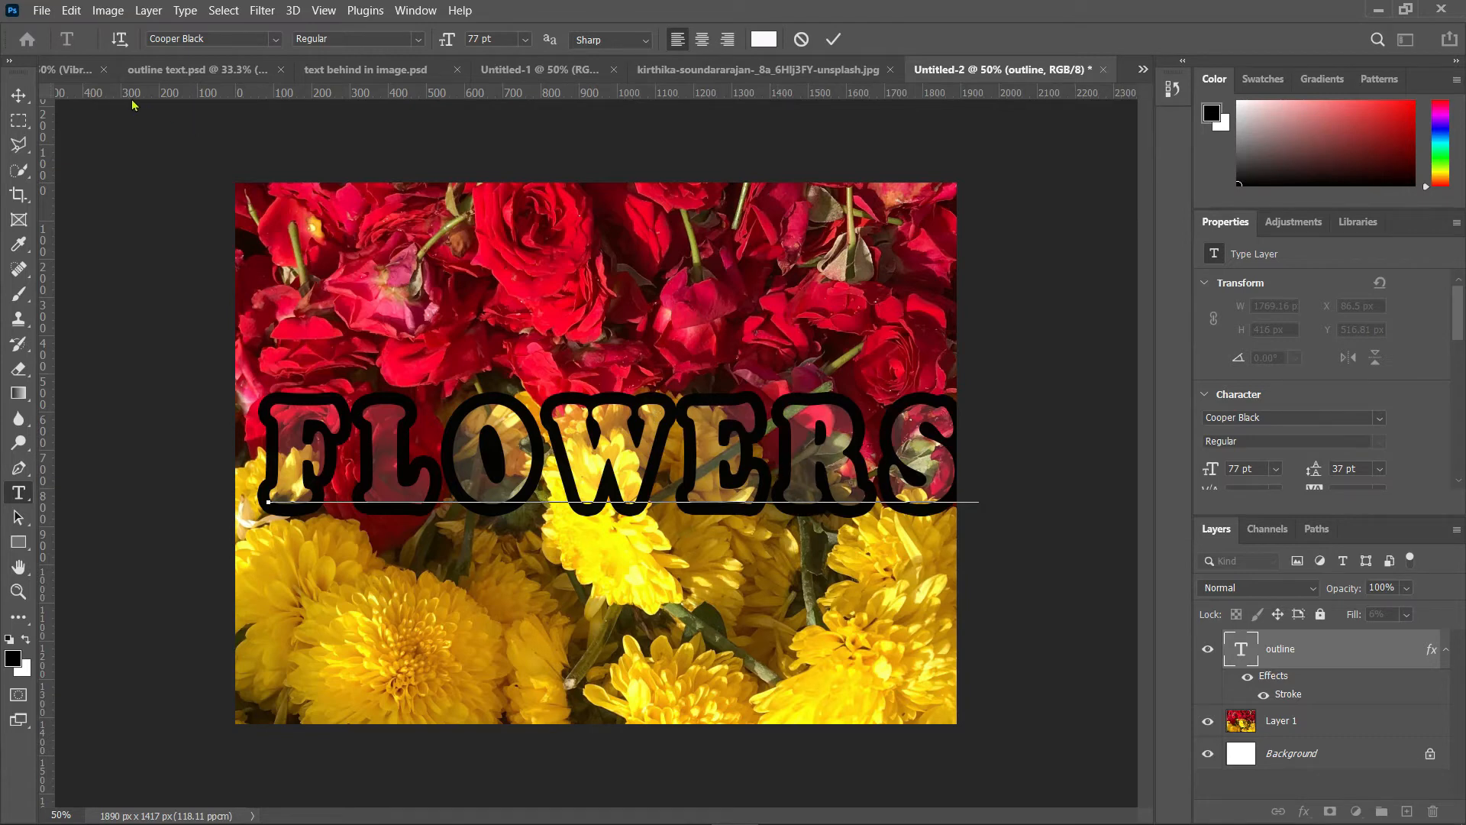
click(18, 96)
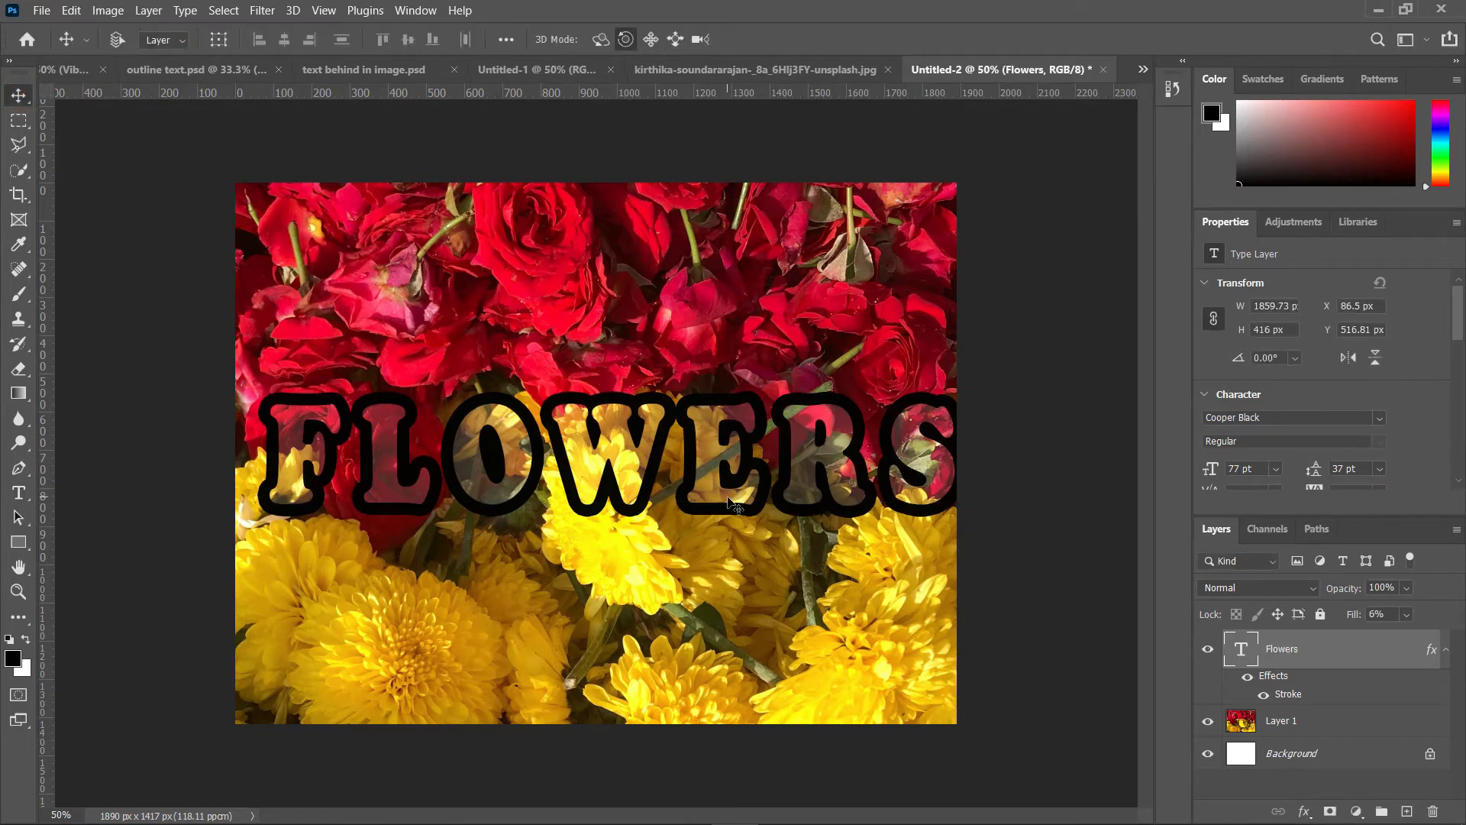
Step: Reposition the FLOWERS text to fit across the photo and select the photo layer
drag(723, 498, 709, 483)
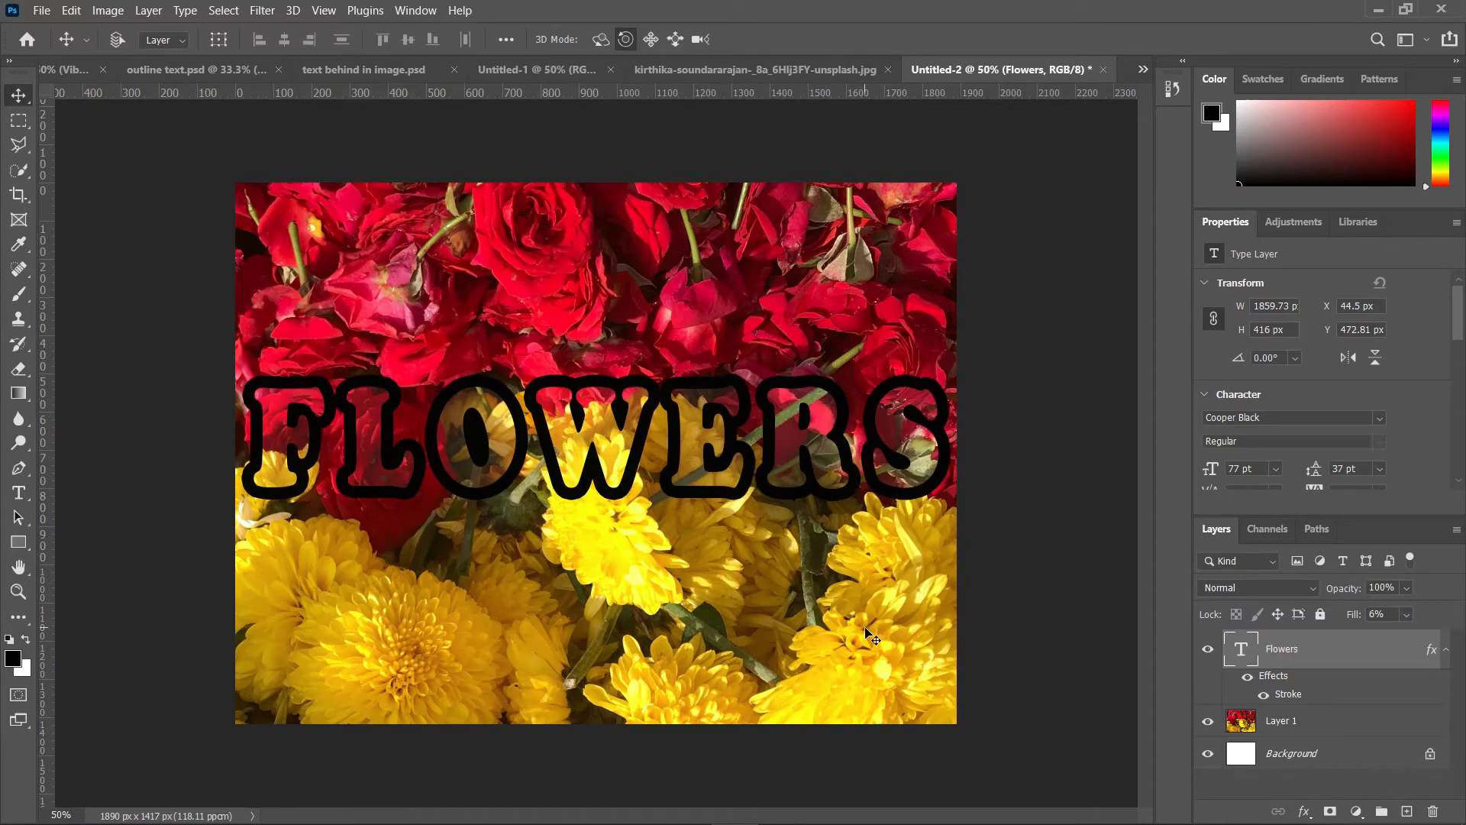
click(1309, 729)
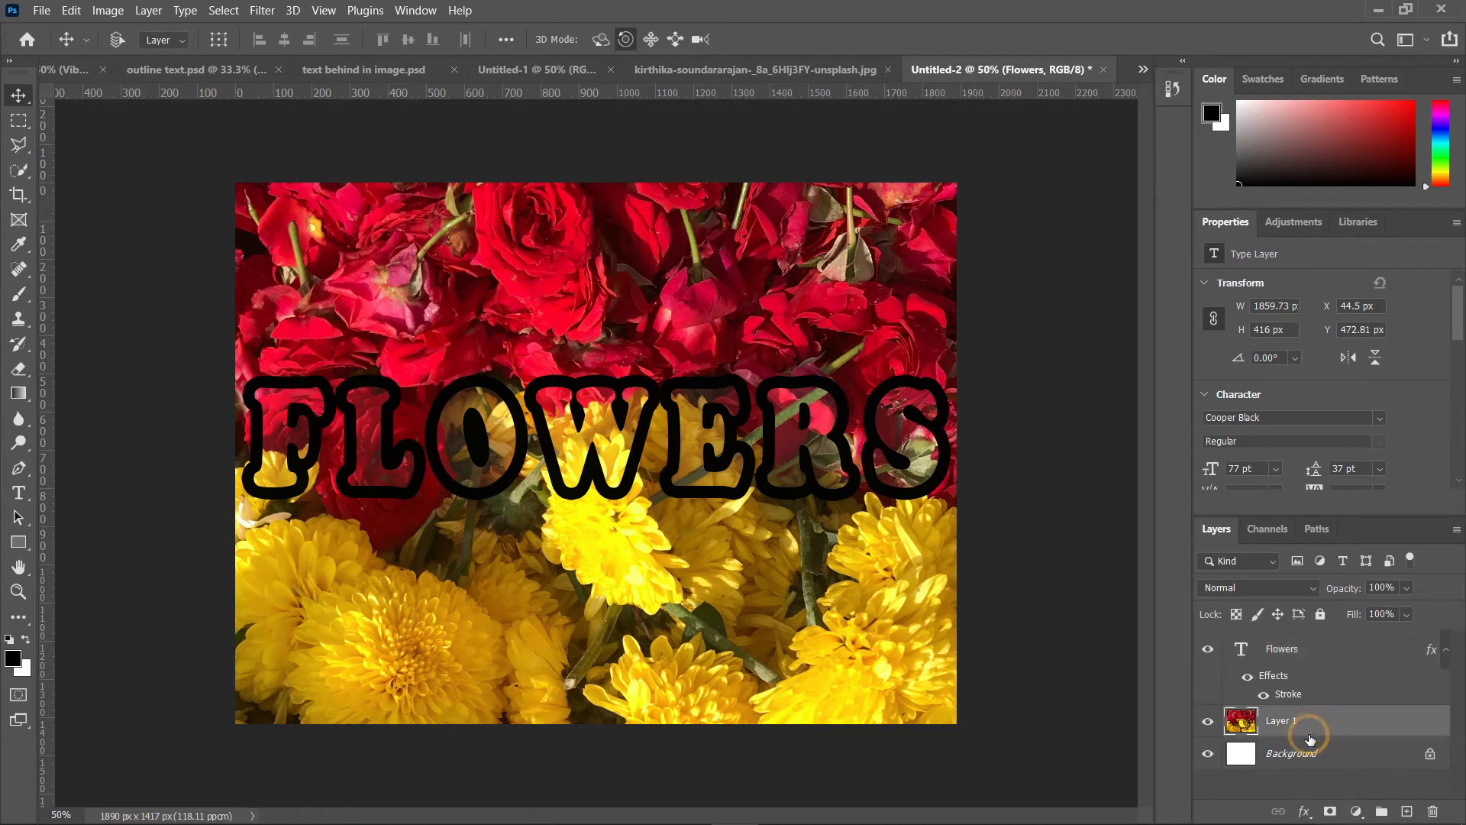
Step: Add a Vibrance adjustment layer above the photo, setting vibrance to -20 and saturation to -18
click(1294, 223)
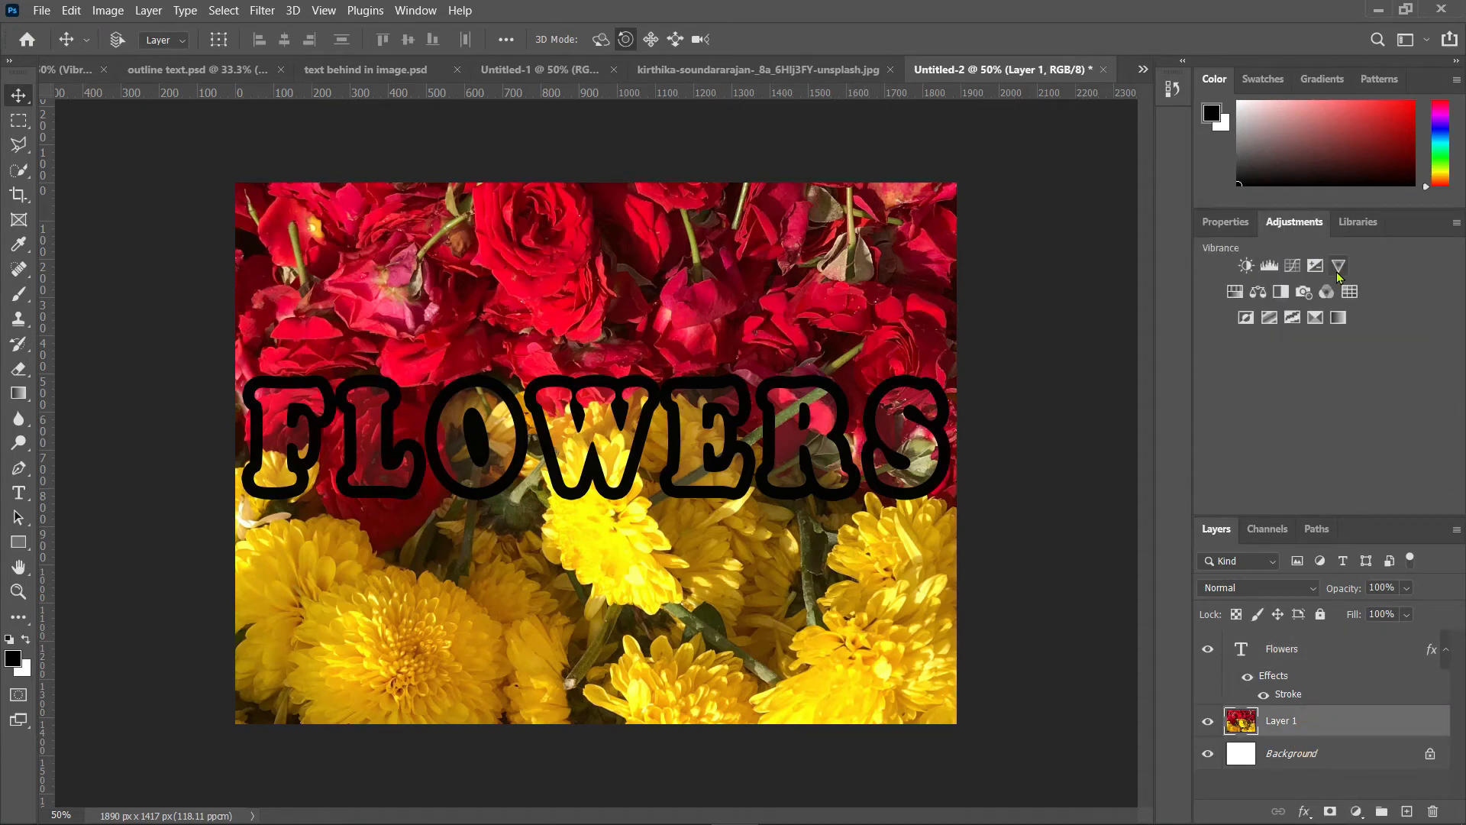
click(1338, 266)
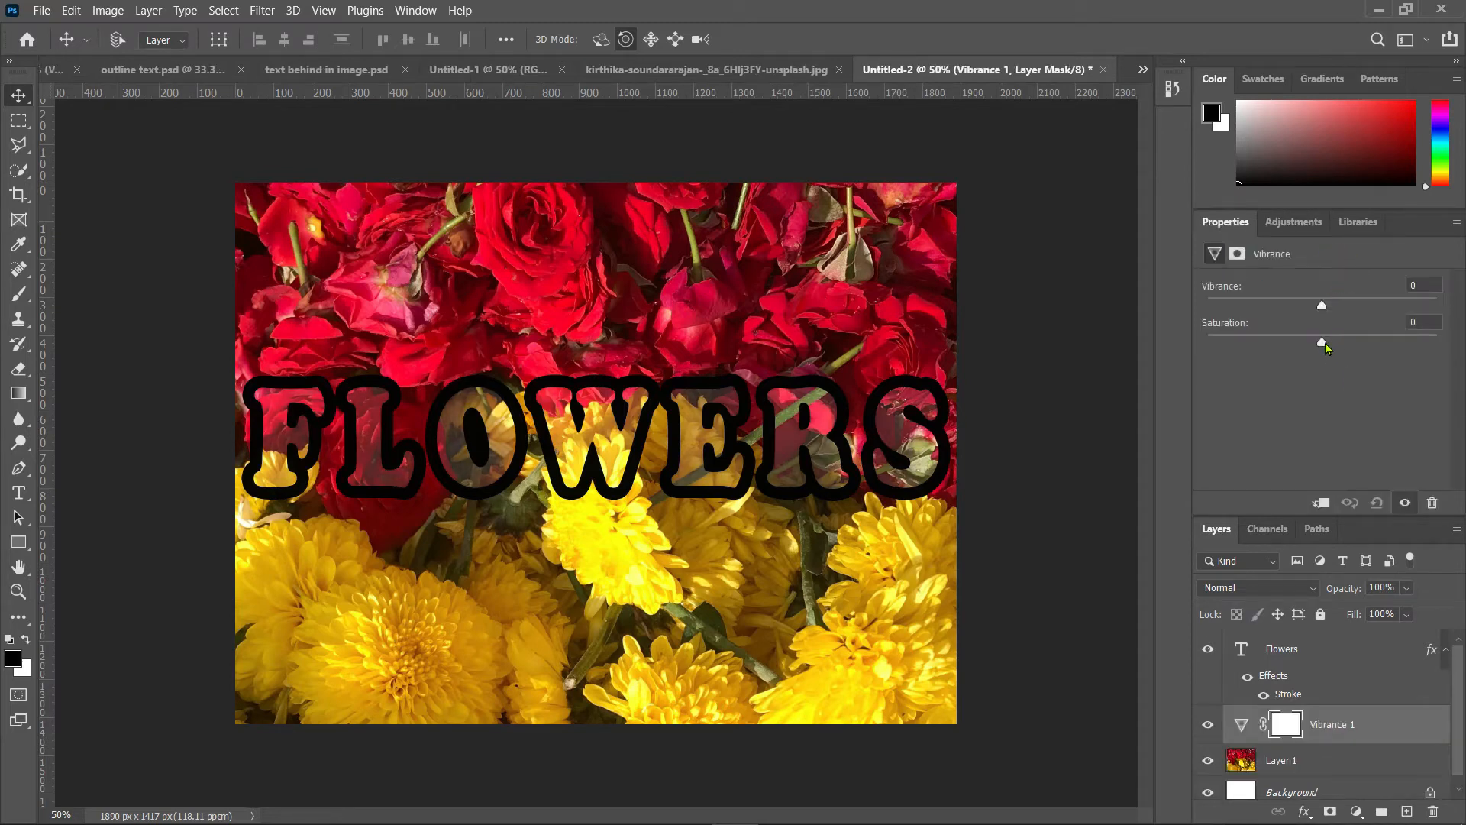
drag(1316, 348, 1281, 345)
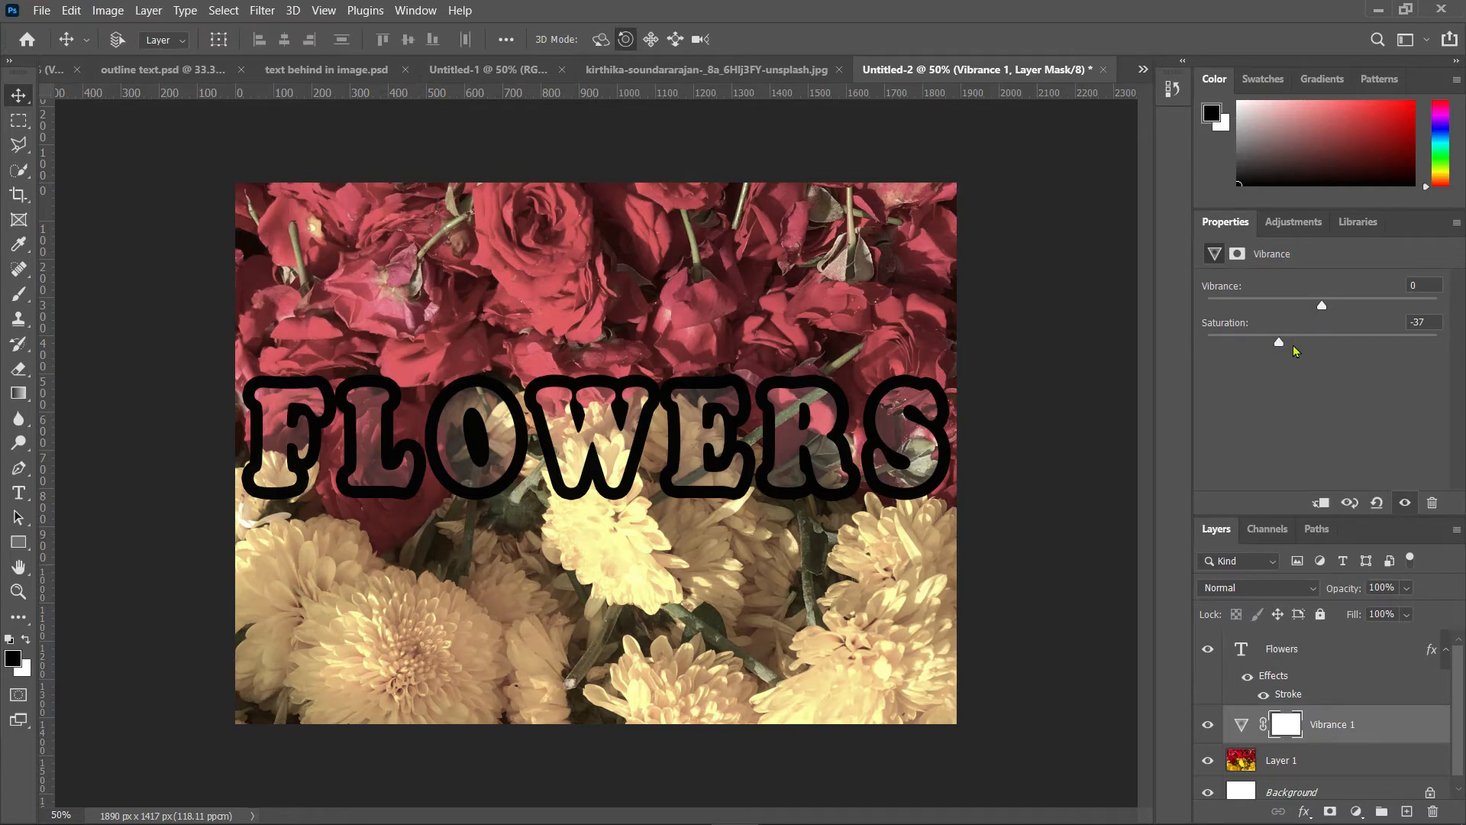
drag(1280, 346, 1284, 344)
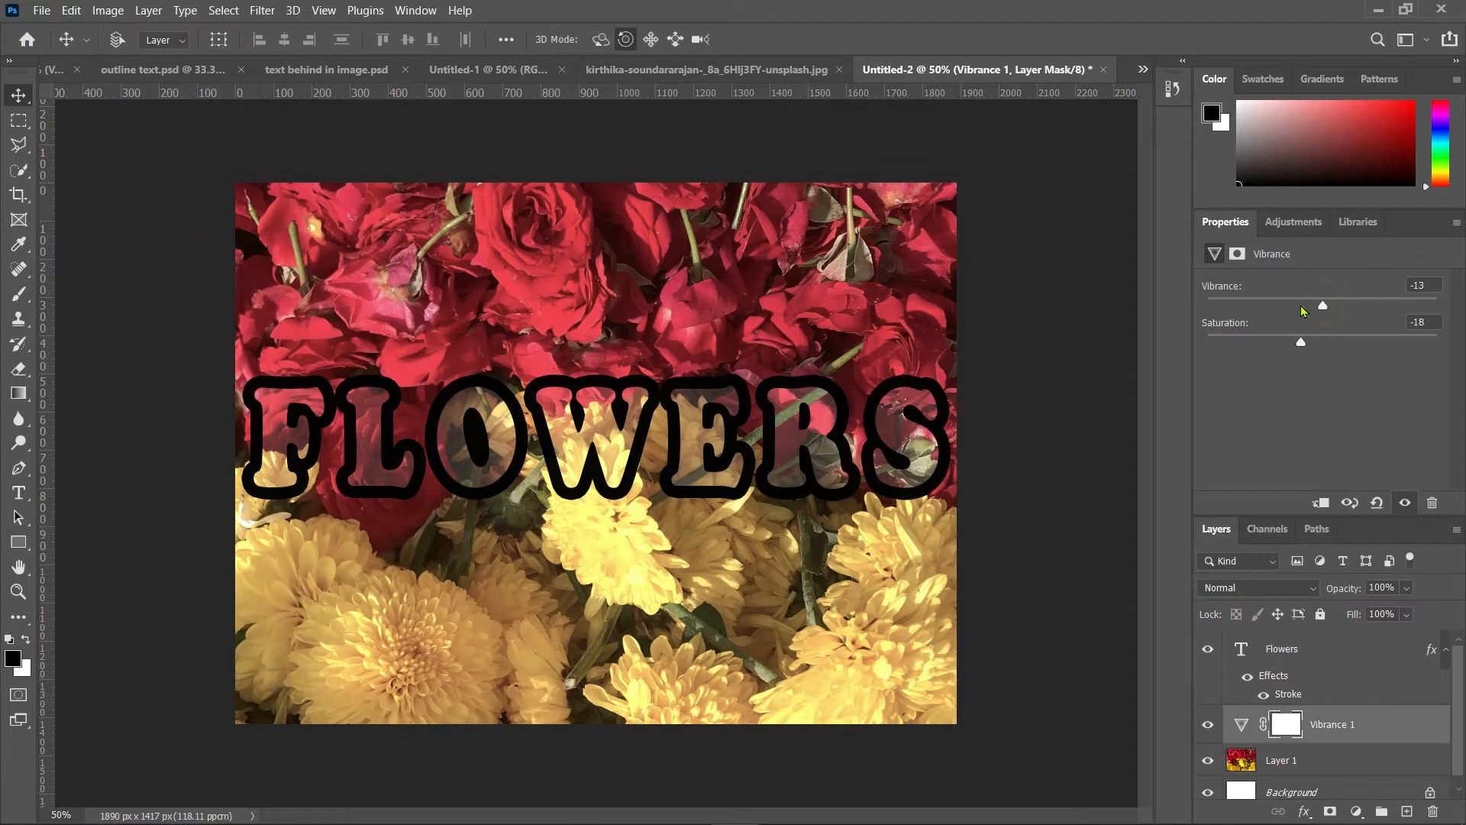
click(1301, 306)
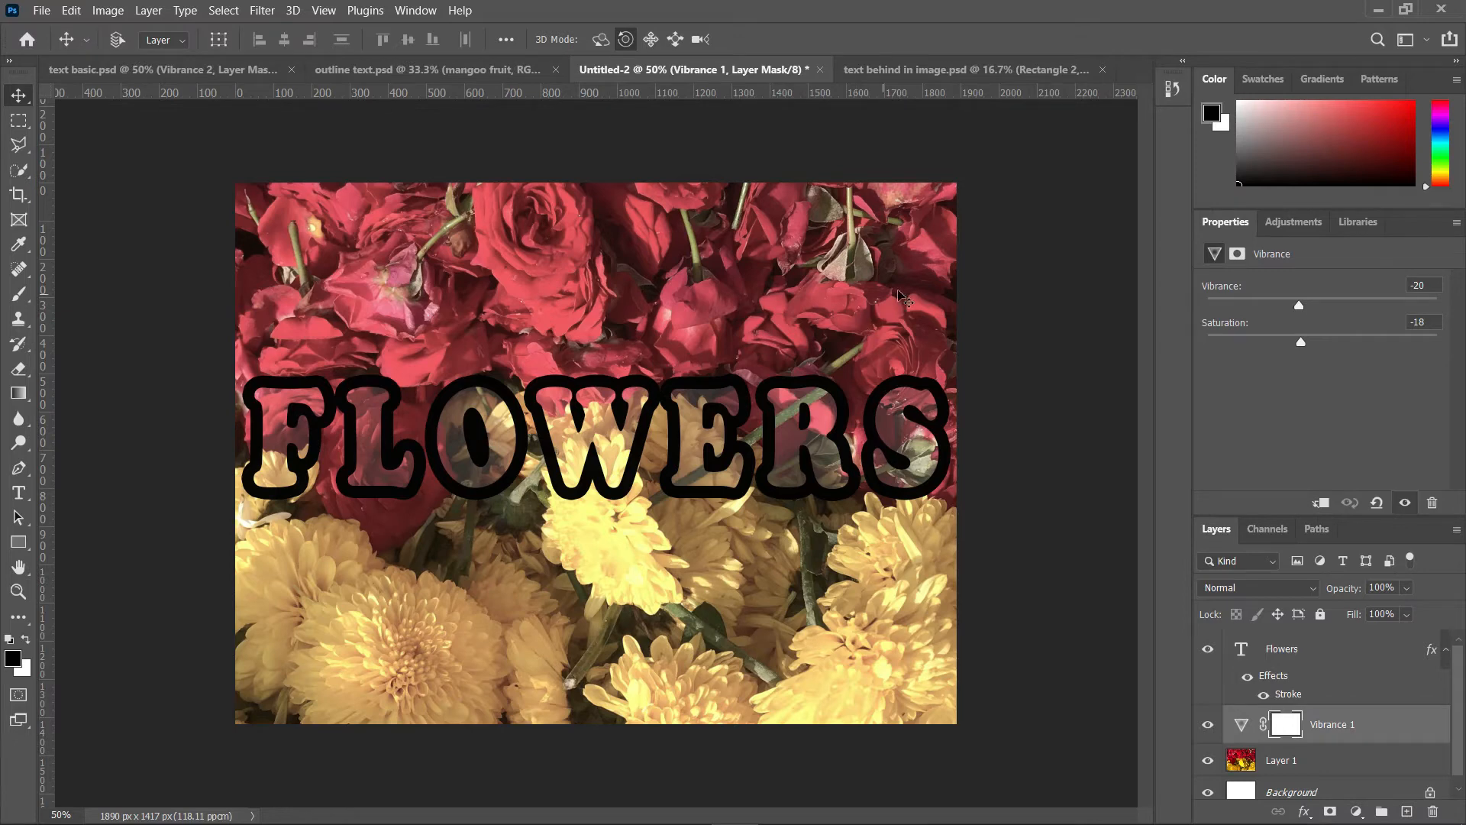
Step: Open a new photo and create a blank document at the Default Photoshop Size, 16 x 12 cm
click(938, 66)
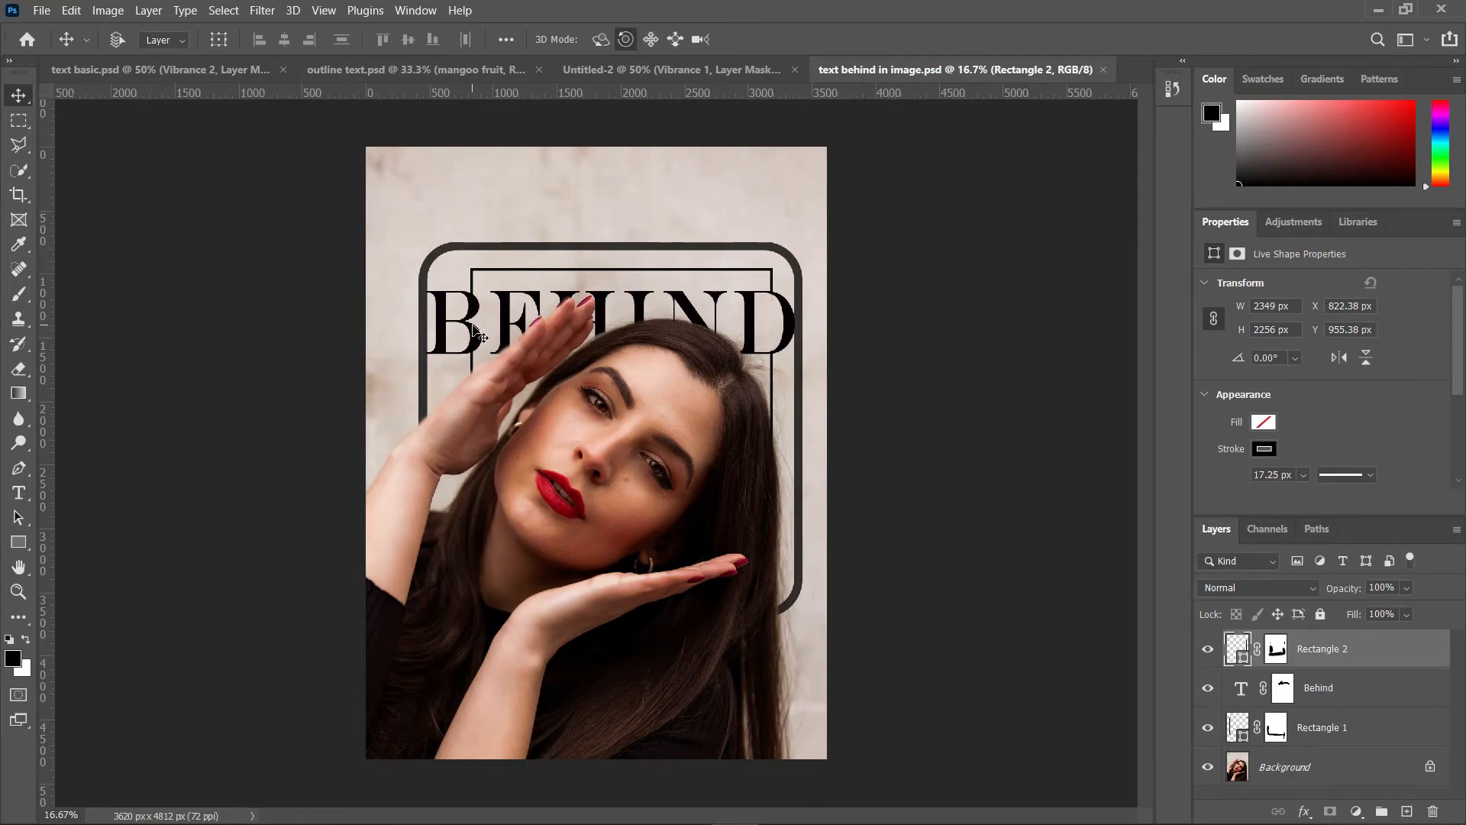
click(40, 11)
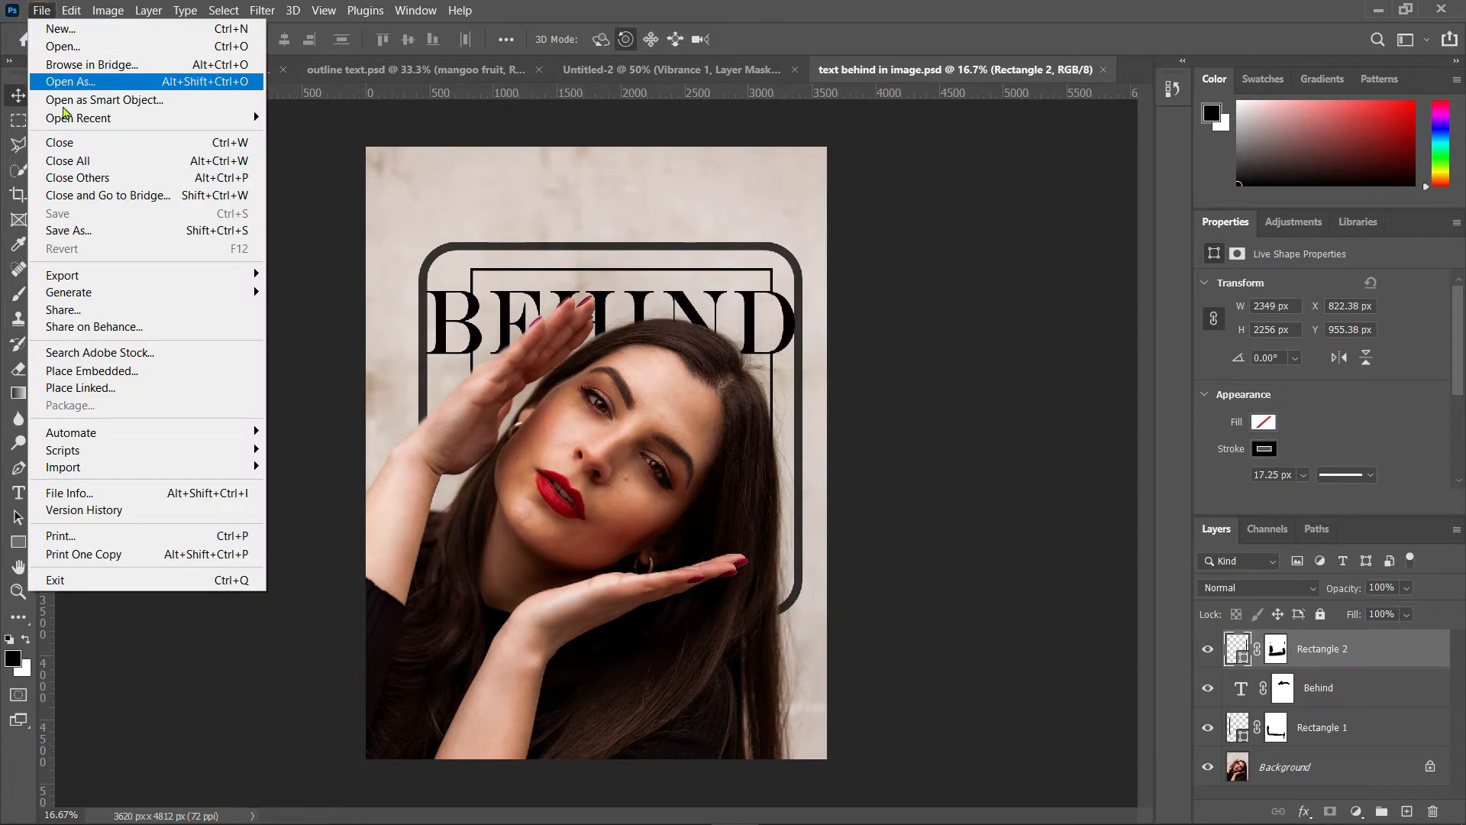
click(76, 47)
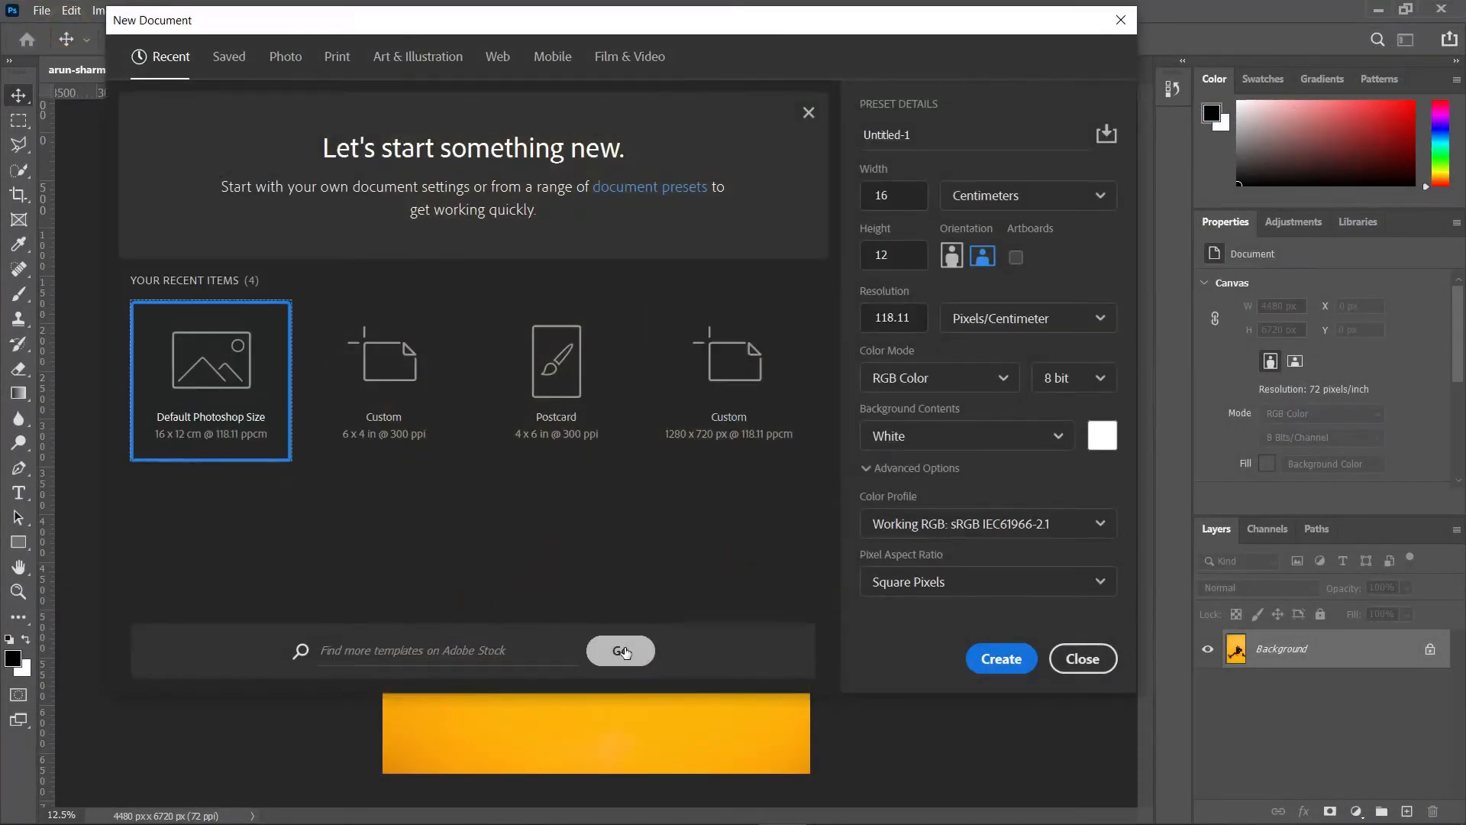
click(1025, 653)
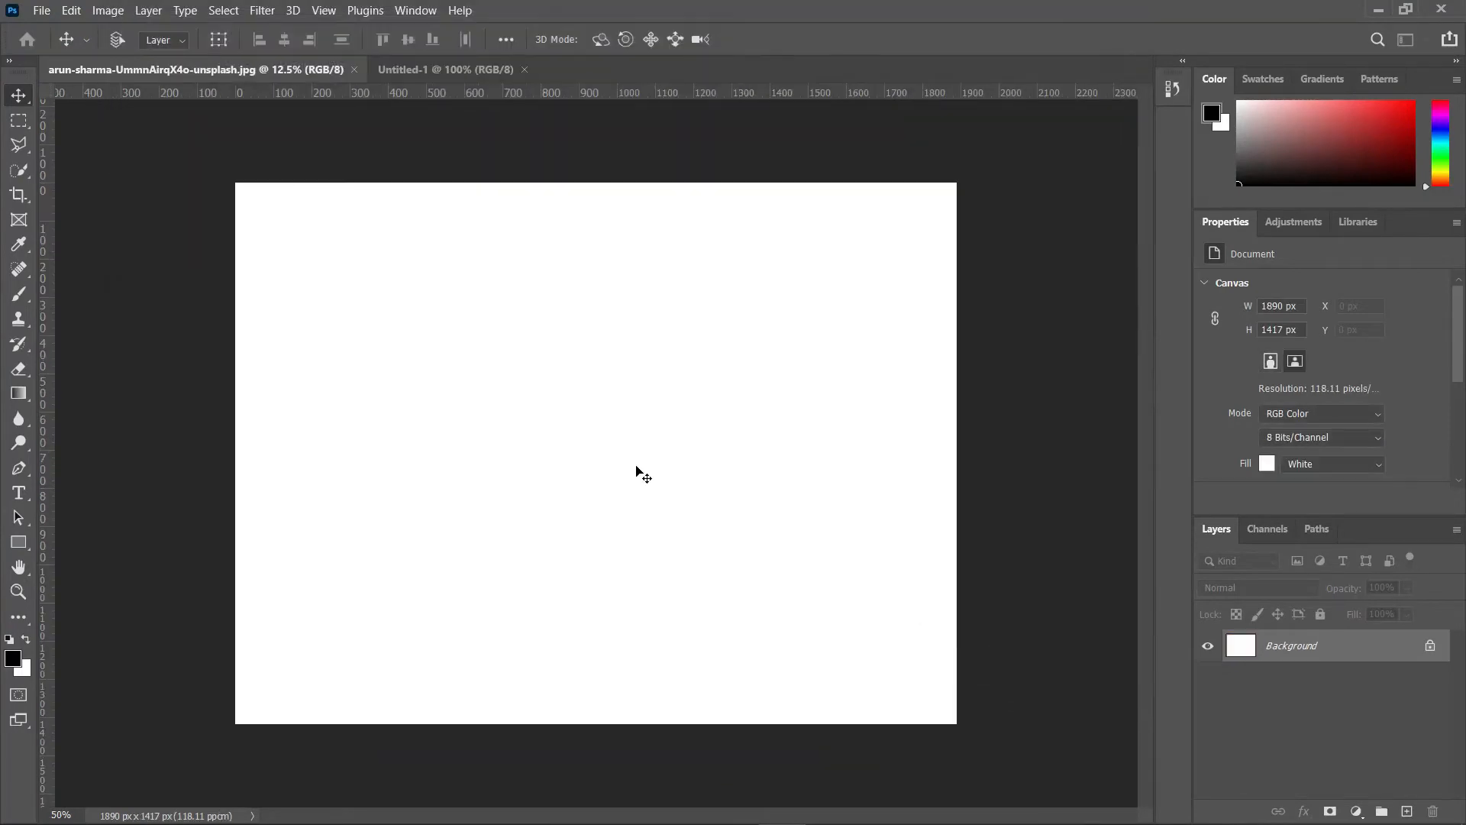
Step: Move the photo of the woman on yellow into the new document
click(101, 69)
drag(584, 527, 513, 422)
drag(663, 420, 635, 517)
Step: Scale the photo down with Free Transform to 1890 px wide so it fits the canvas
key(ctrl+t)
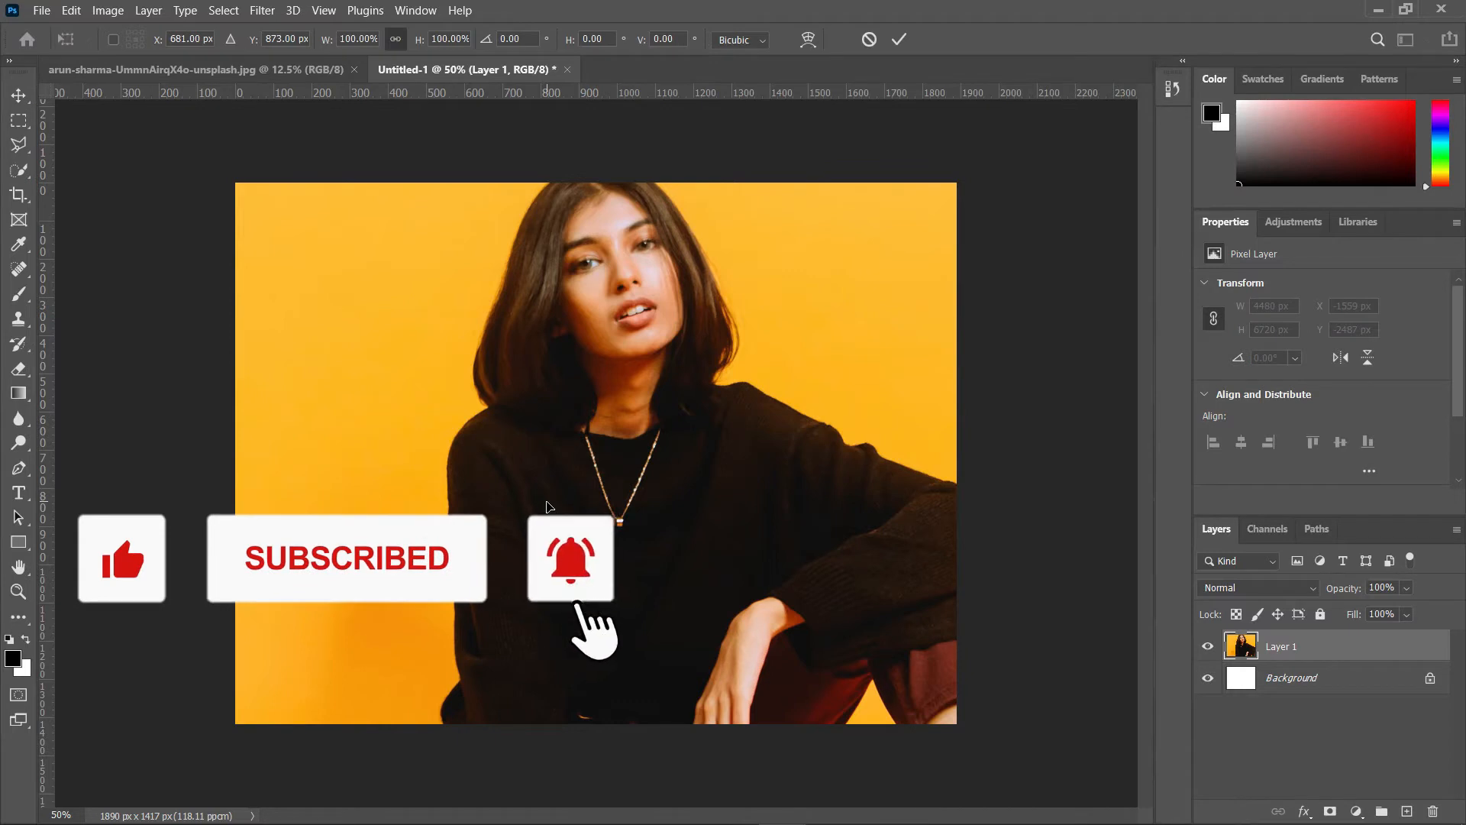
key(ctrl+minus)
key(ctrl+minus)
key(ctrl+minus)
key(ctrl+minus)
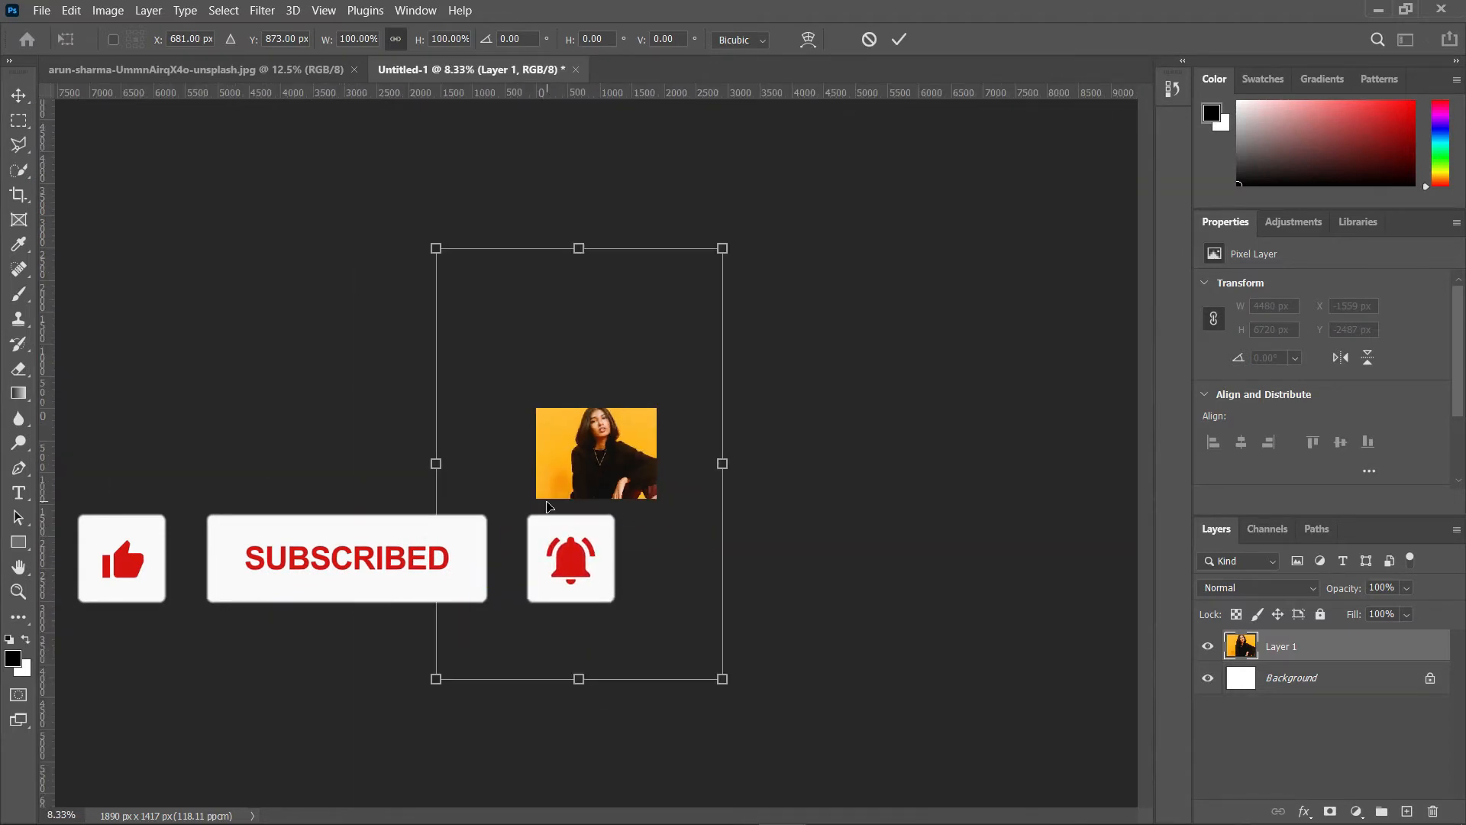
drag(722, 248, 544, 543)
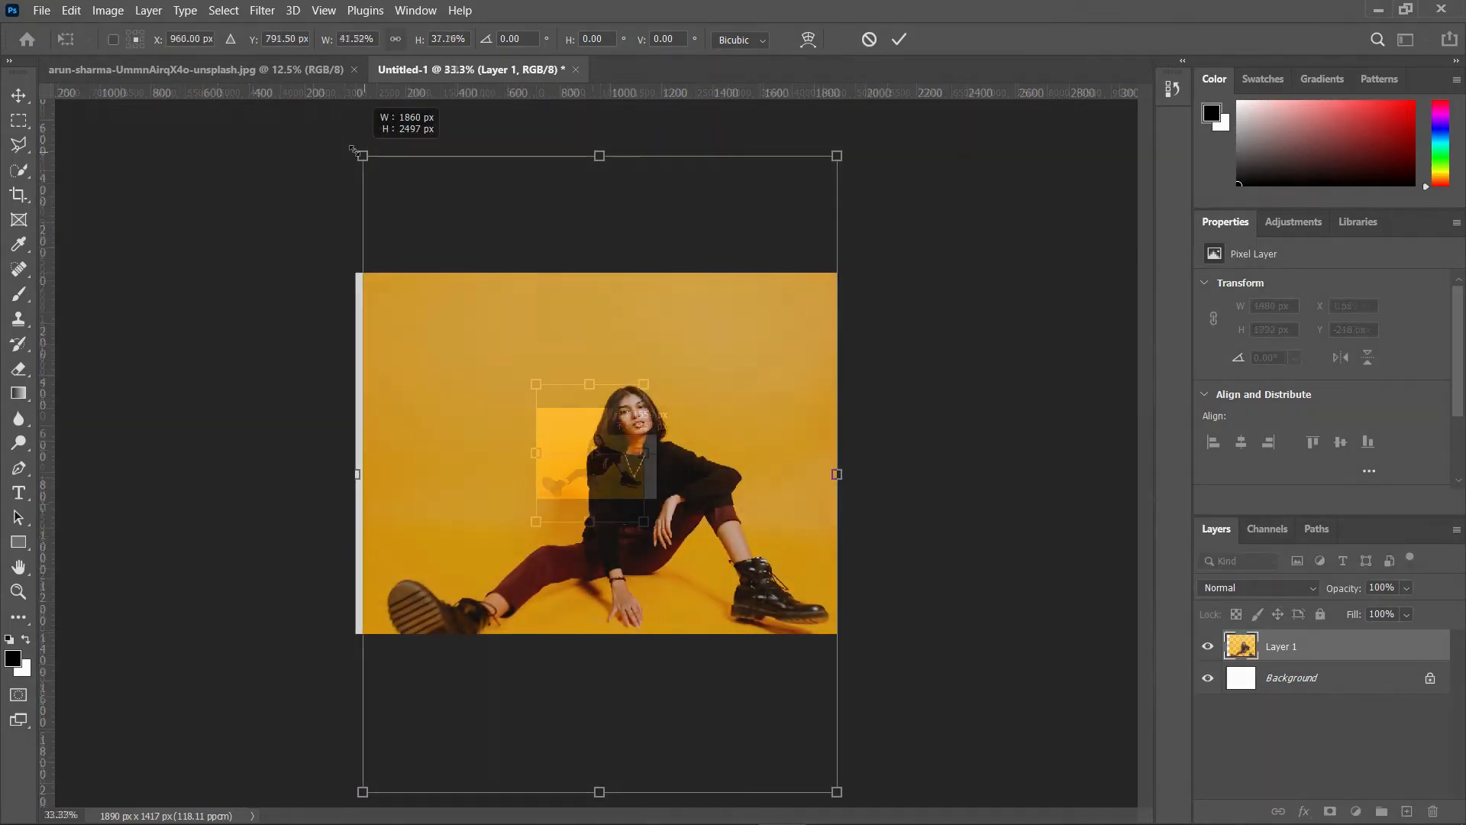
drag(353, 148, 338, 113)
key(Return)
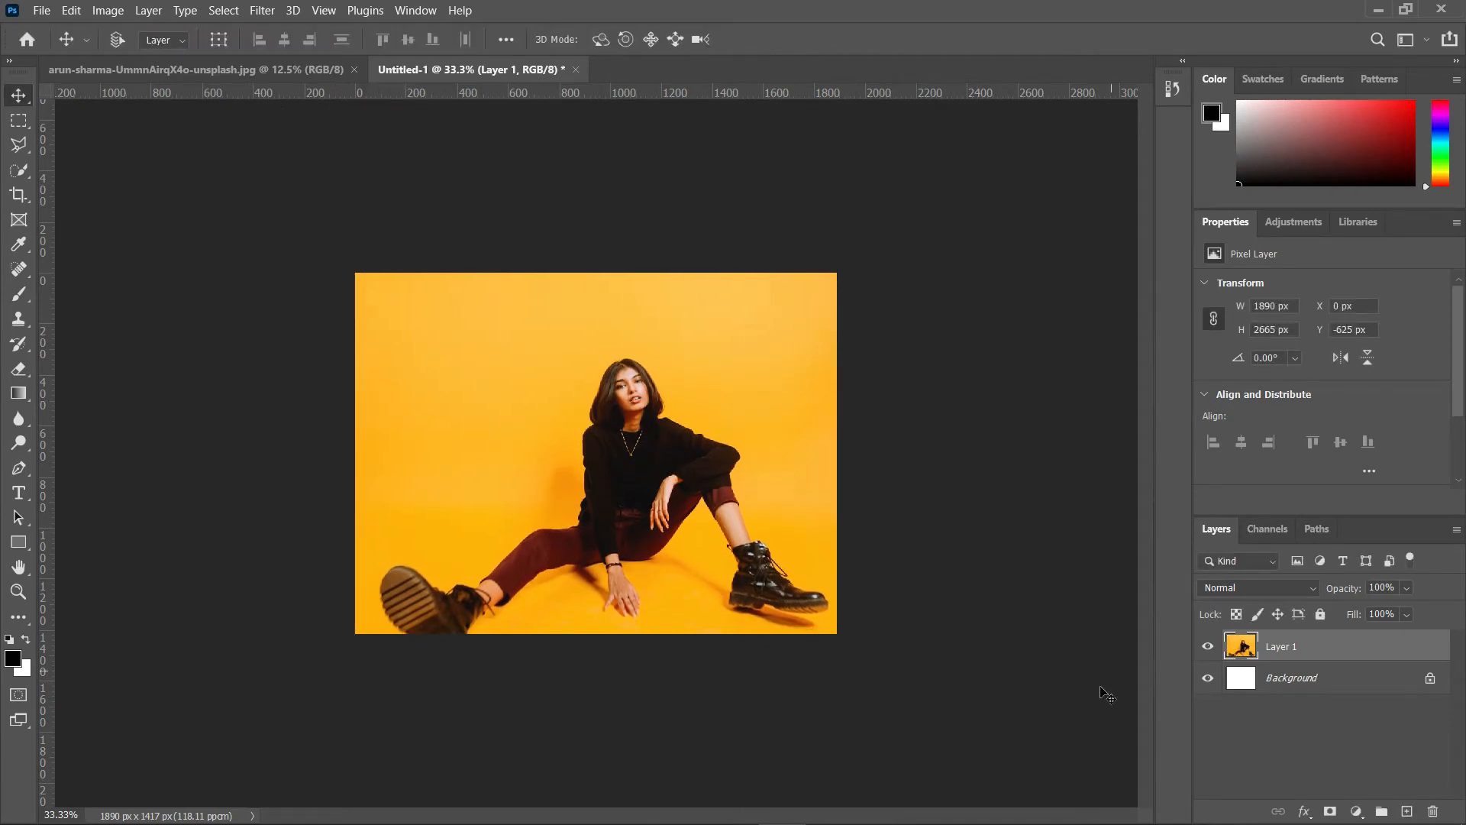
Step: Draw a rectangle shape about 884 x 1095 px around the woman and round its corners to 144 px
click(1339, 653)
click(1406, 814)
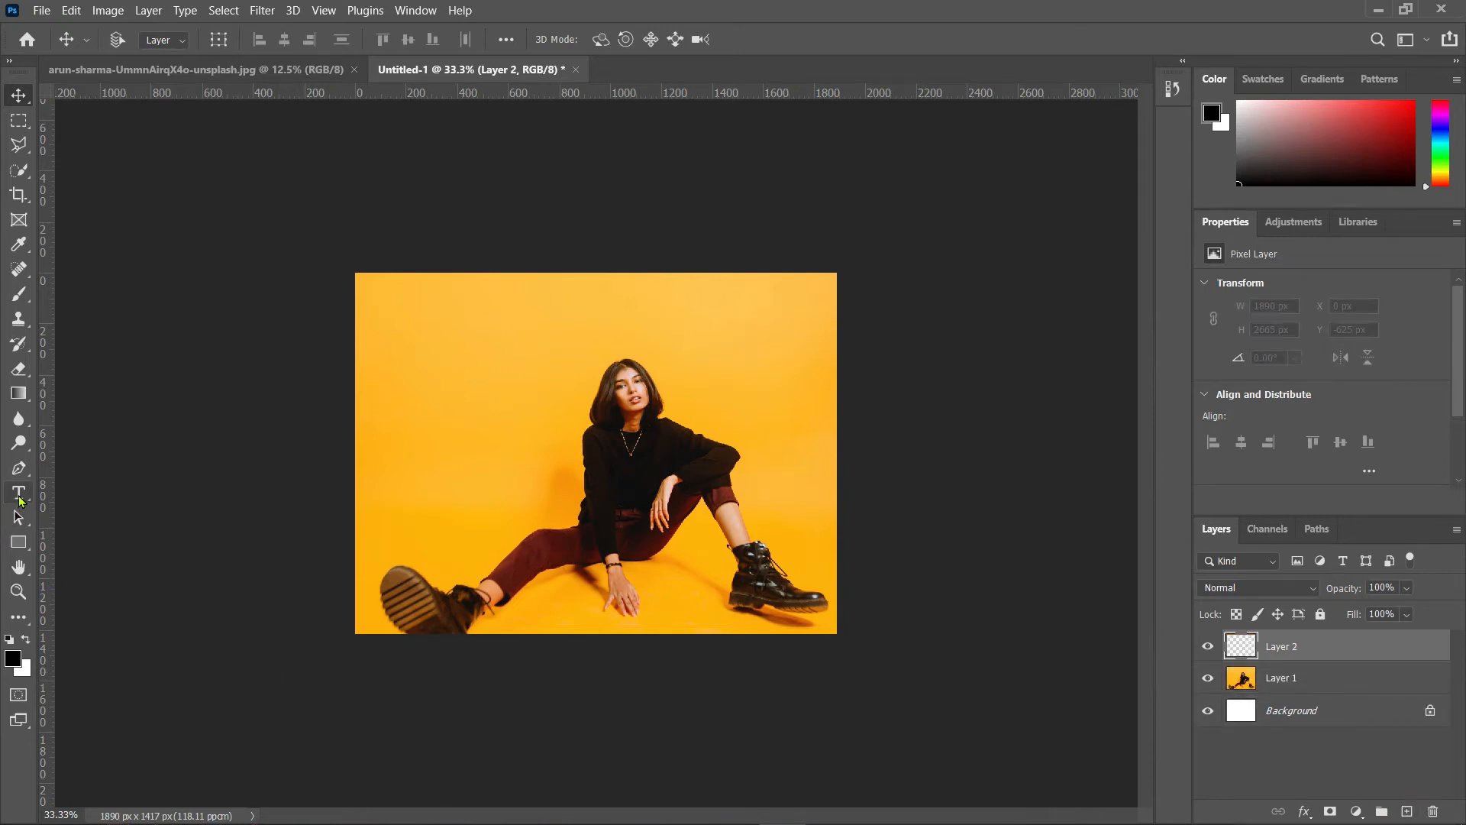
click(20, 499)
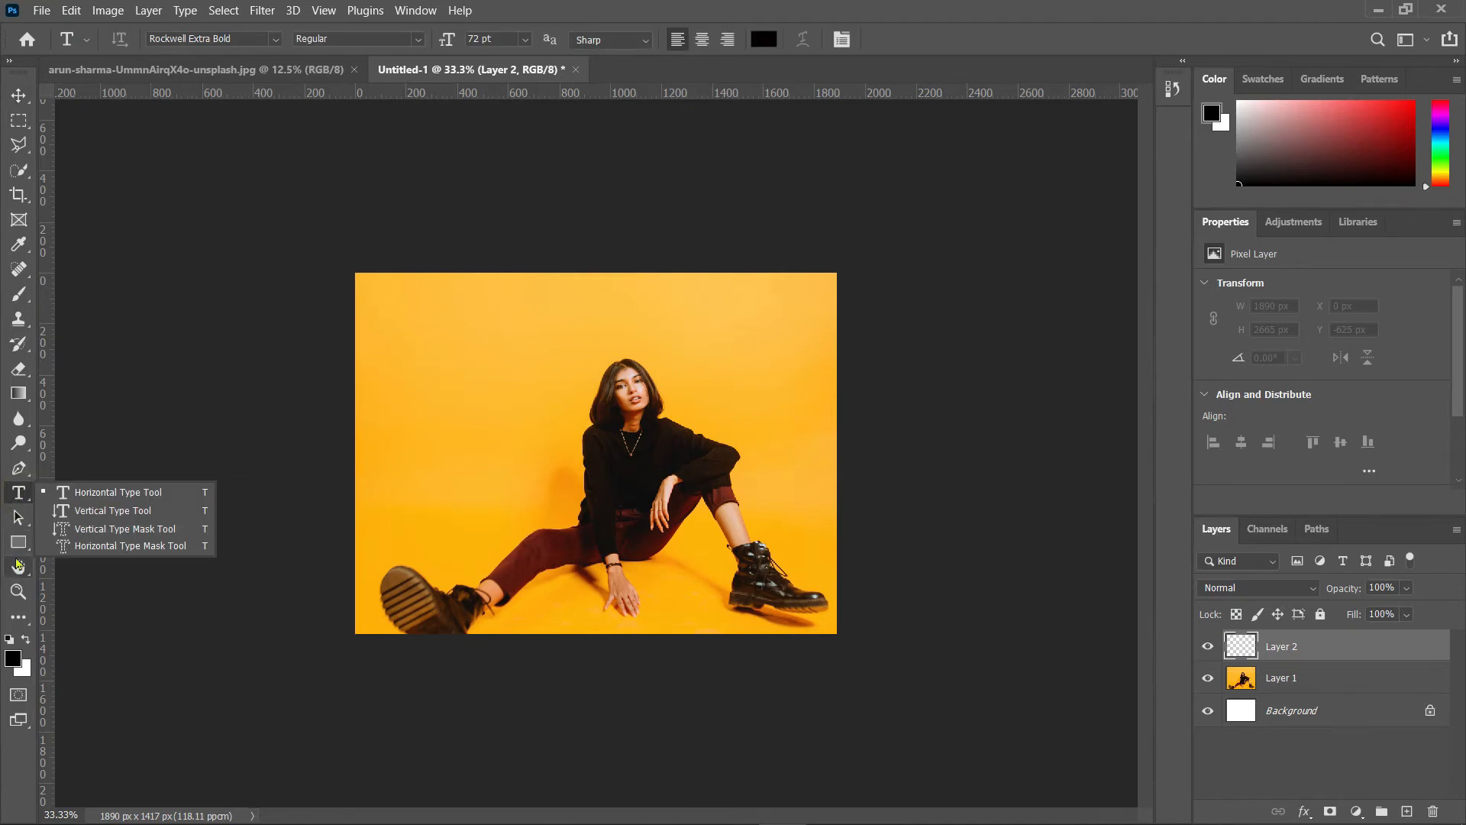
click(18, 542)
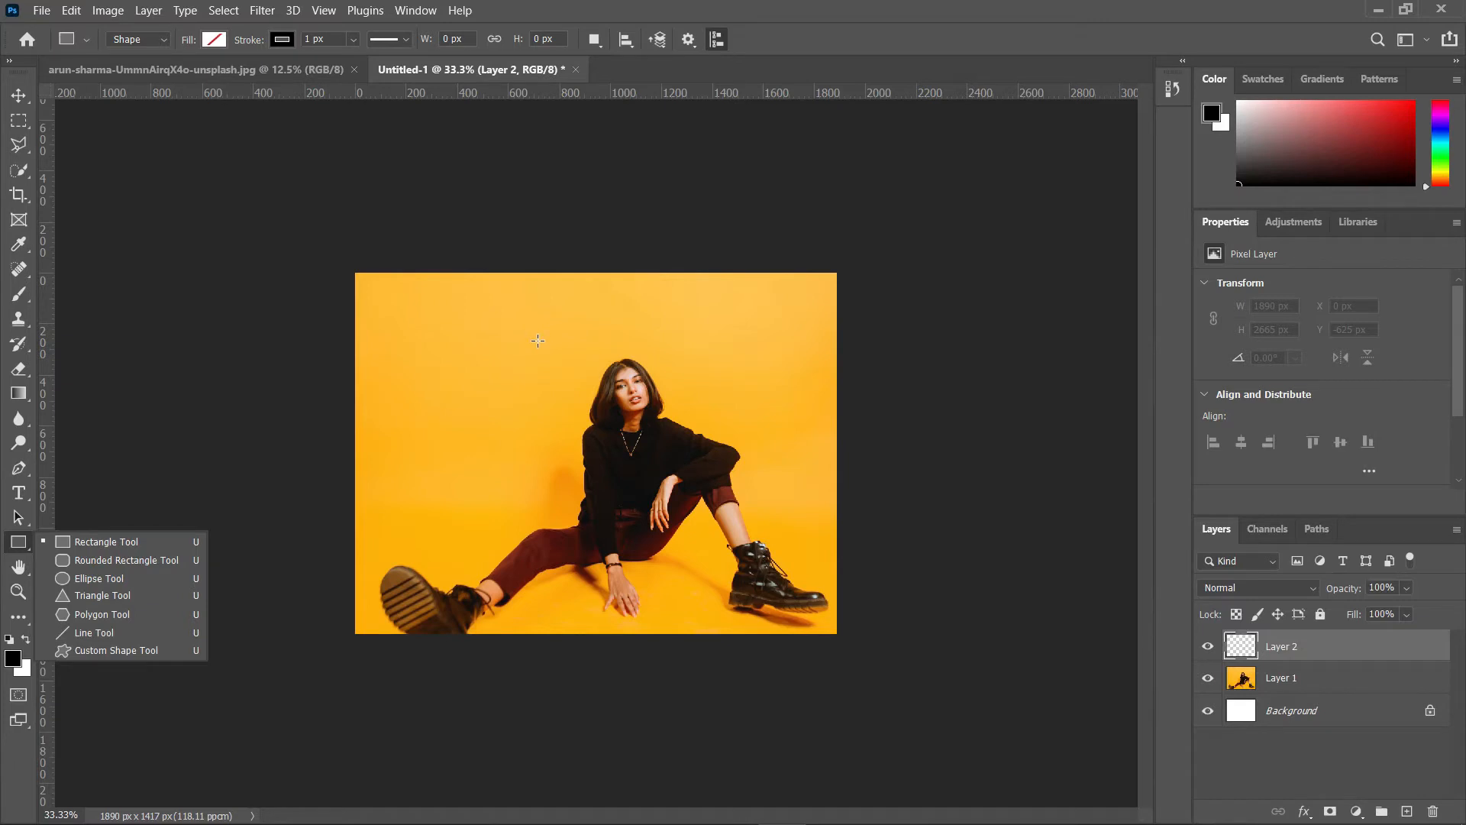
drag(537, 340, 591, 541)
mouse_move(690, 617)
mouse_down()
mouse_move(780, 618)
mouse_move(762, 619)
mouse_up()
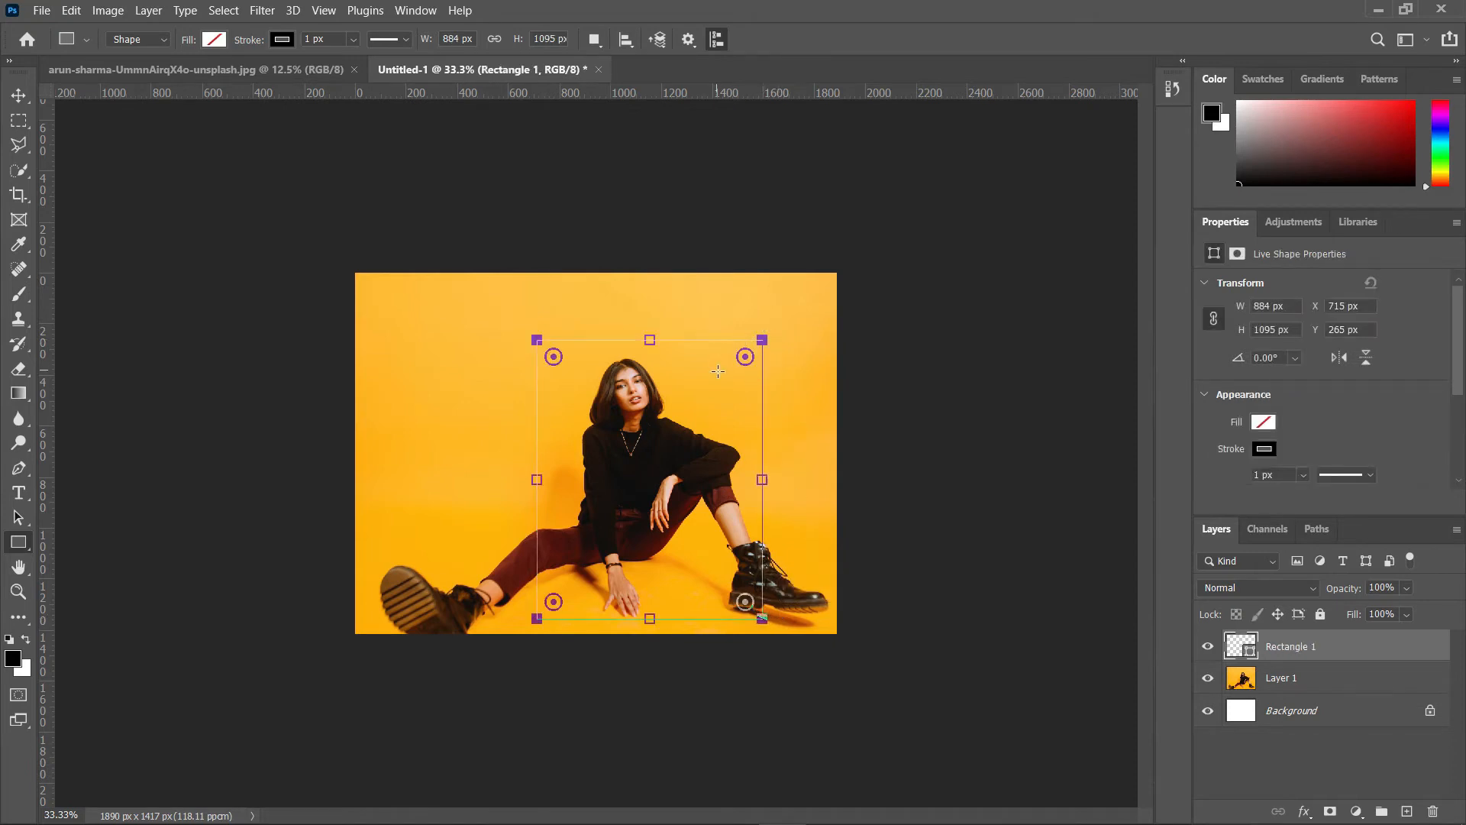
drag(743, 364, 727, 379)
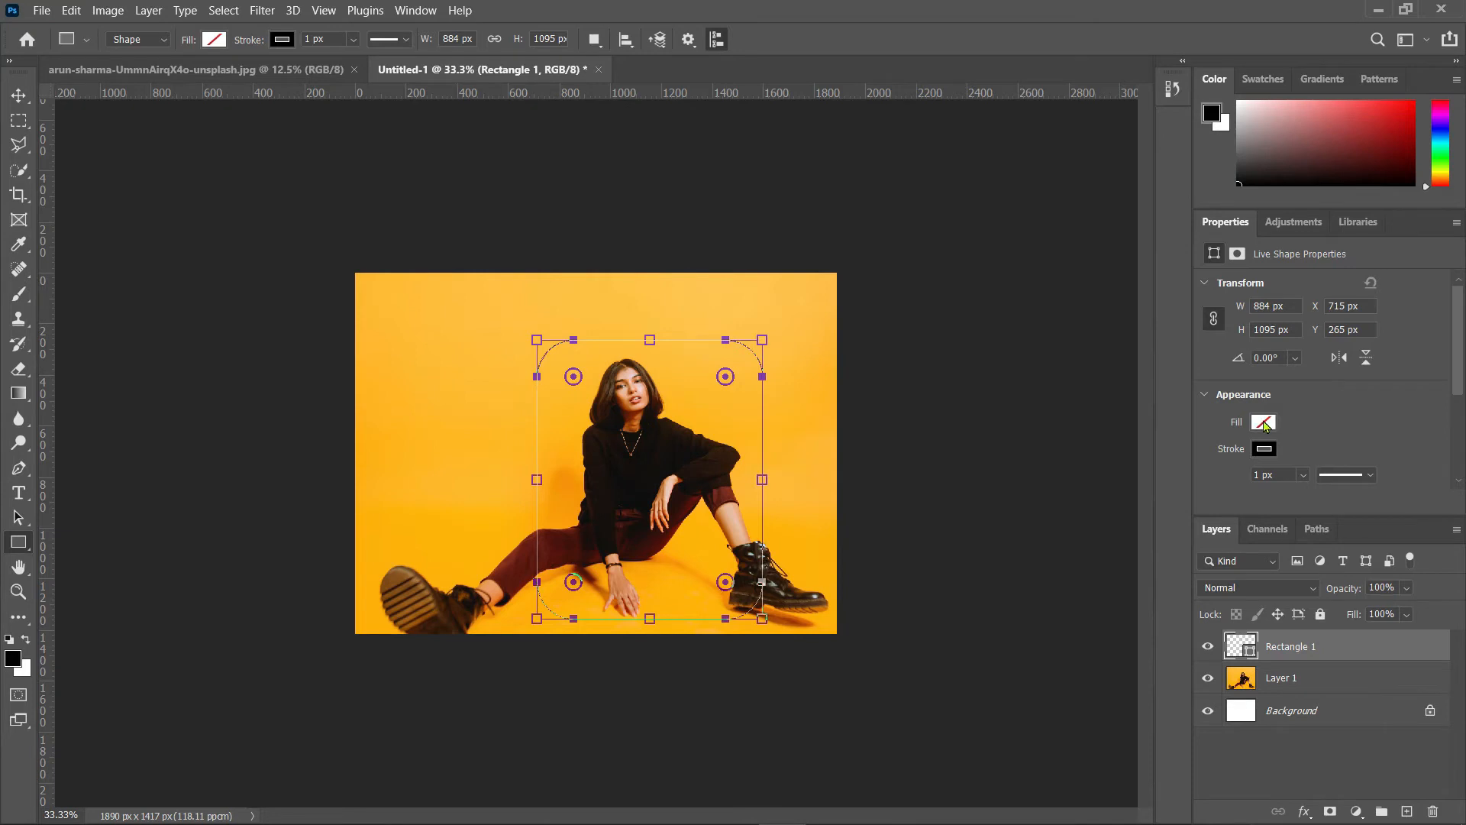
Step: Try a black fill on the rectangle, then return it to no fill
click(1264, 424)
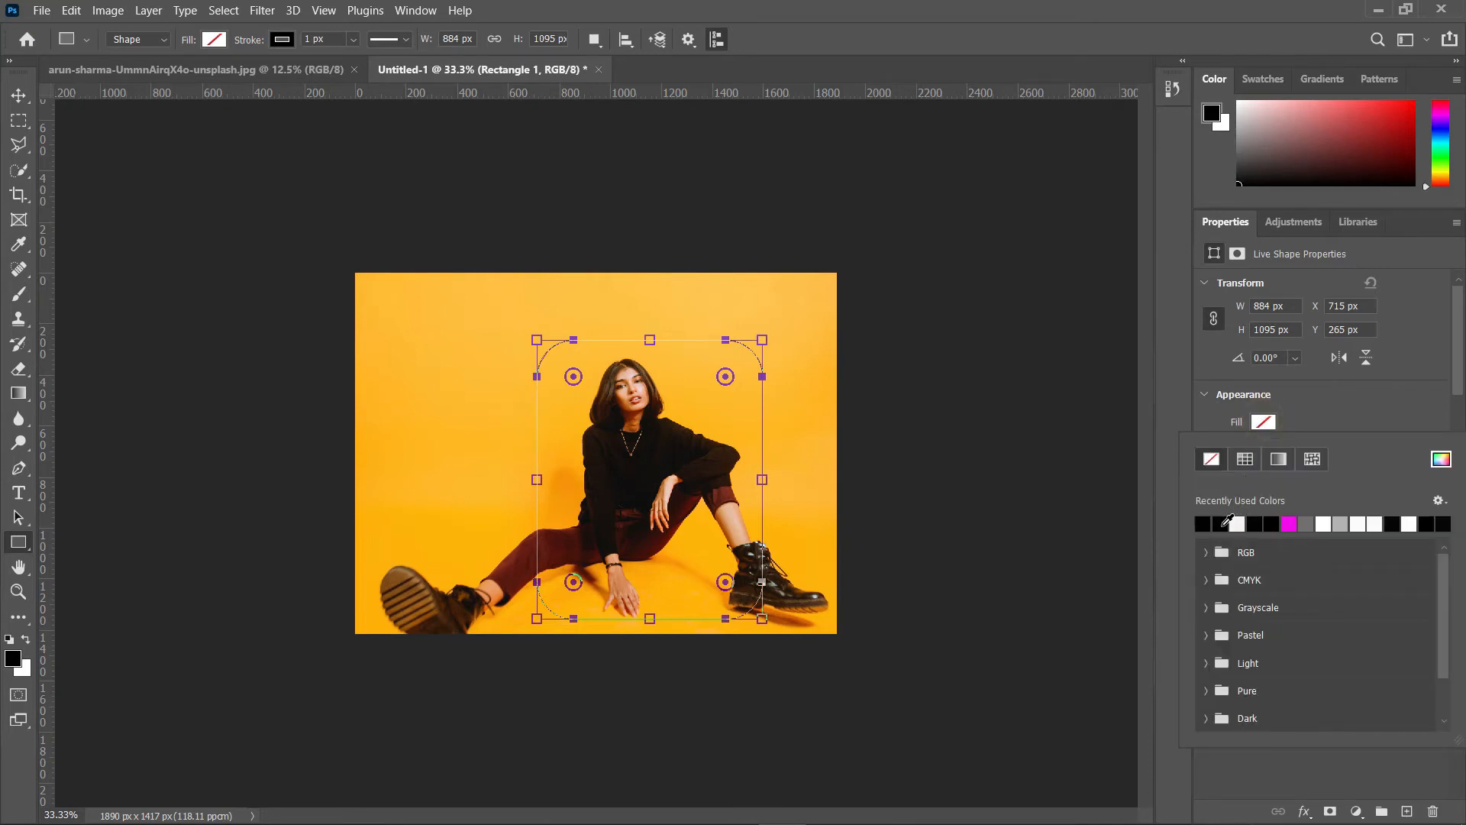
click(1226, 524)
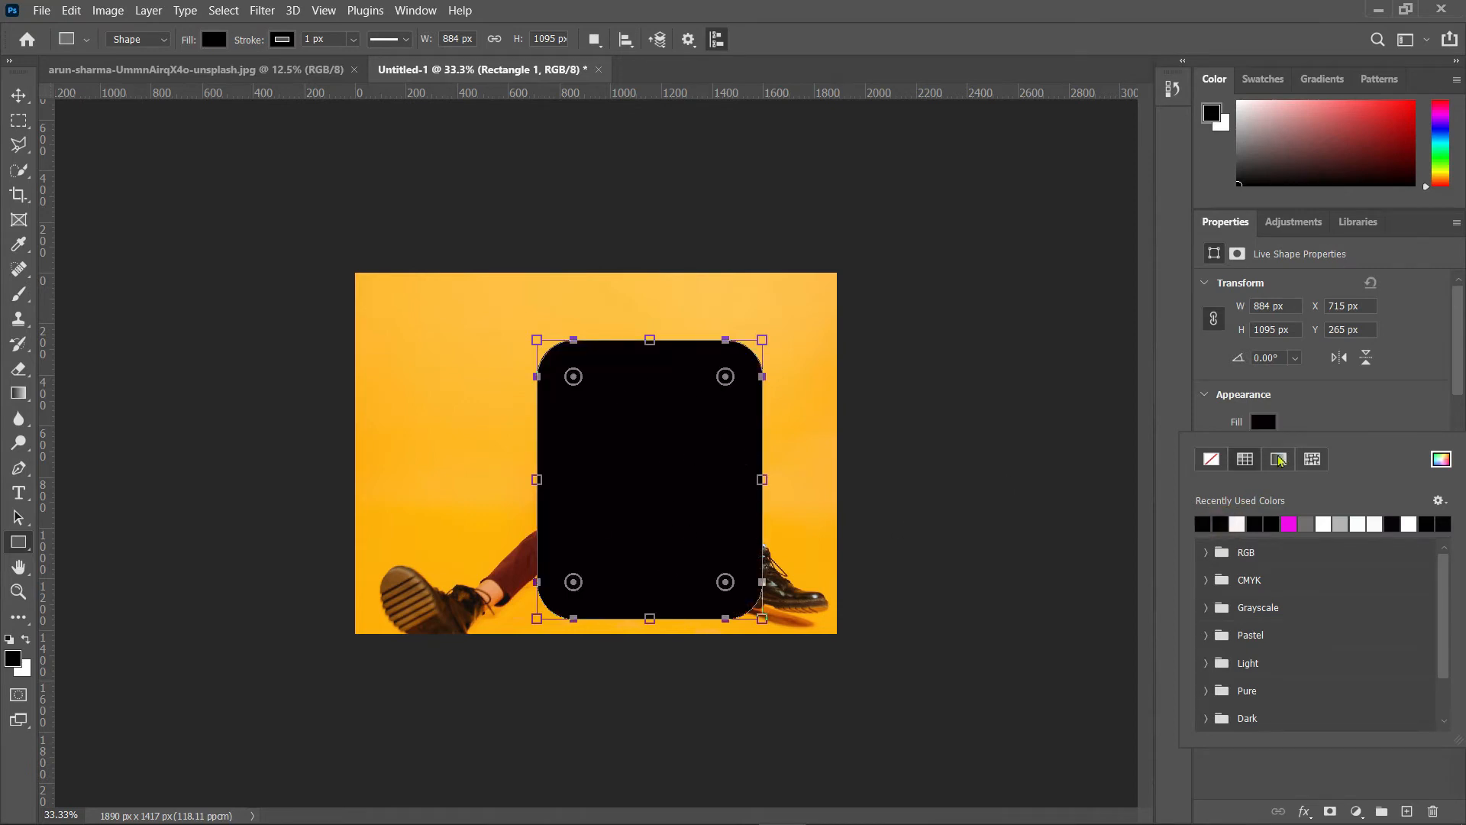
scroll(1284, 419, down, 2)
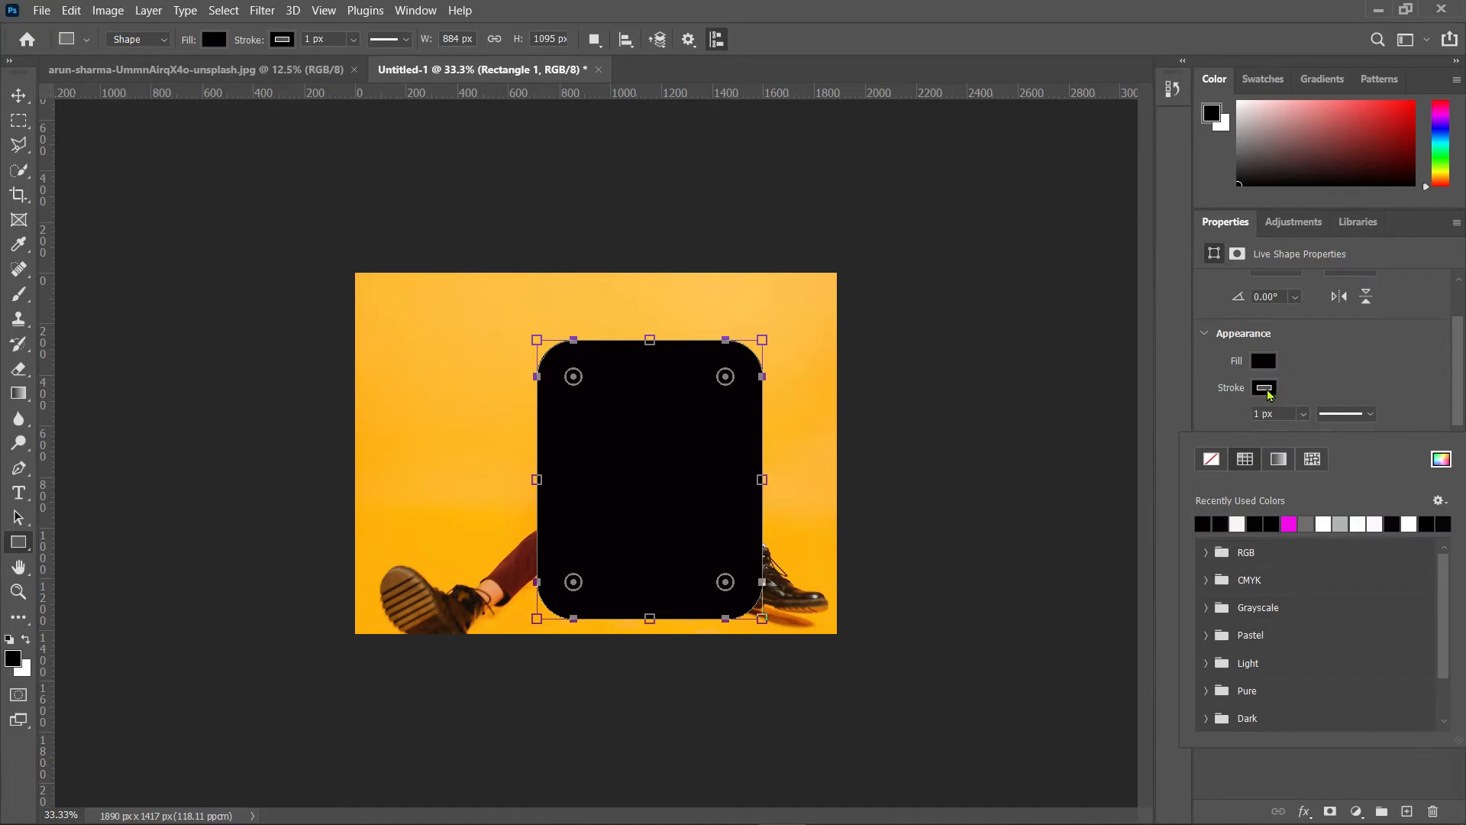
click(1265, 389)
click(1265, 389)
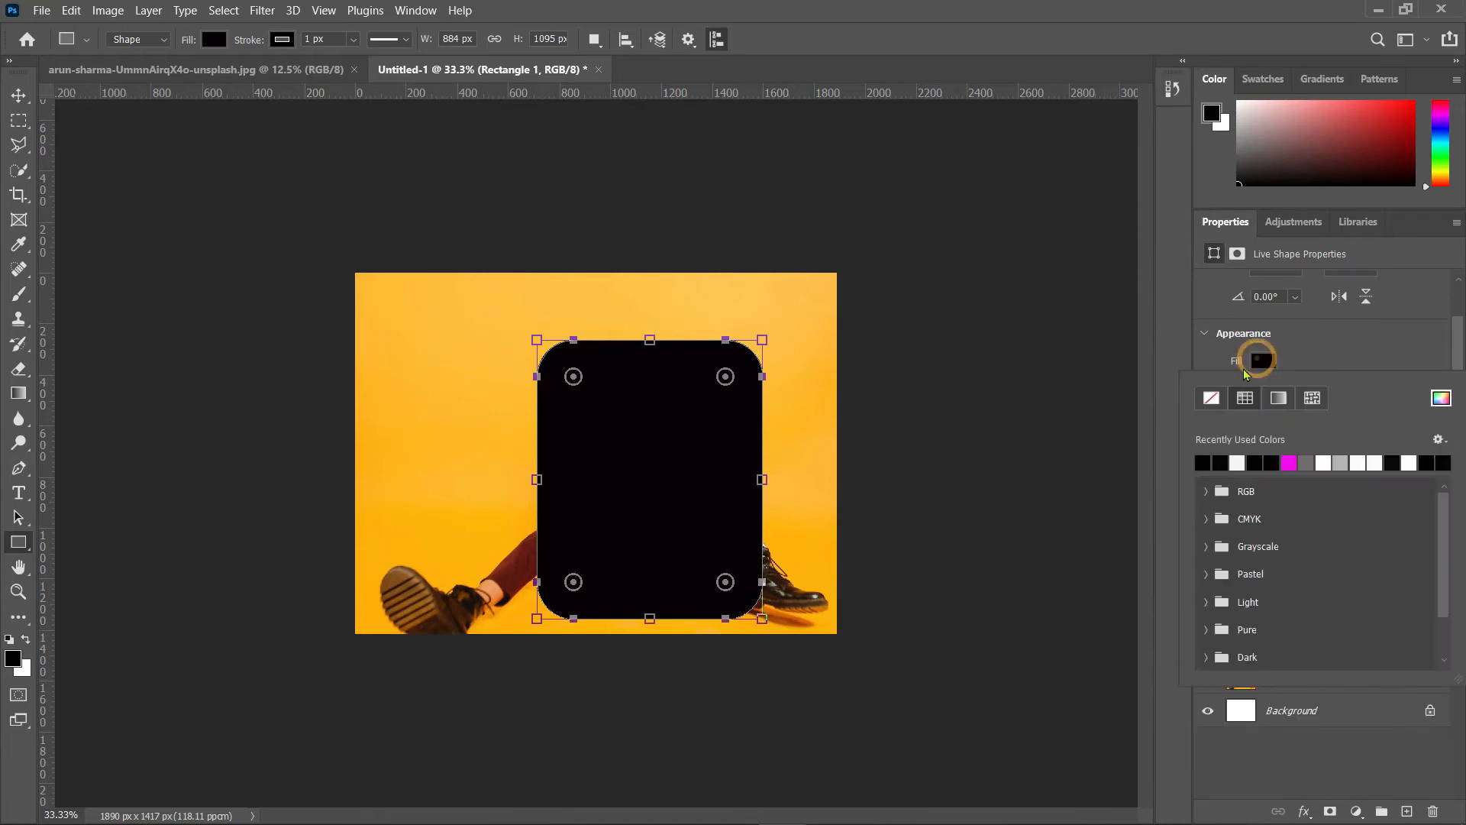
click(1210, 400)
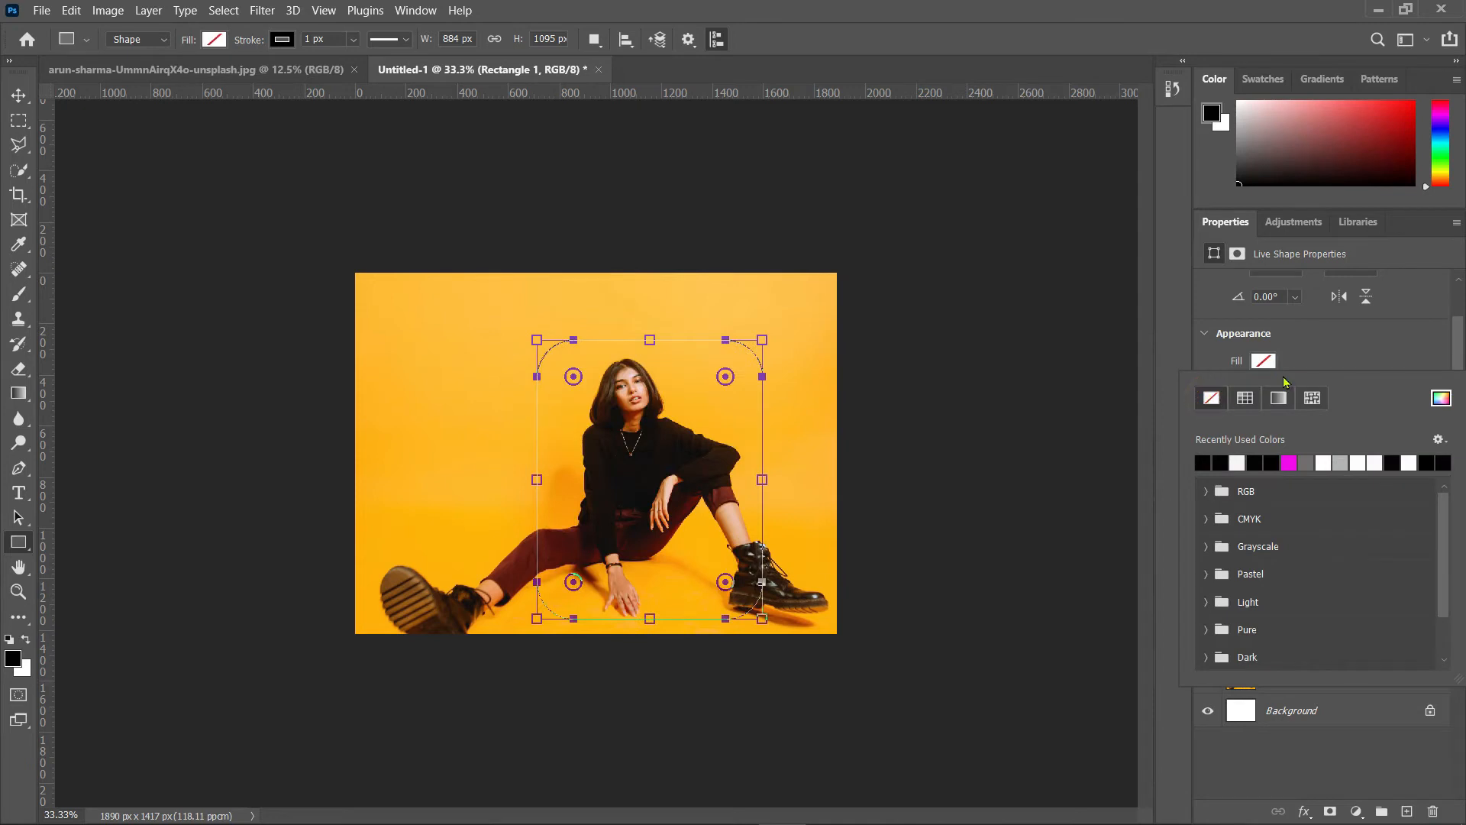
Step: Give the rectangle a black stroke and set the stroke width to 23.79 px
scroll(1287, 367, down, 2)
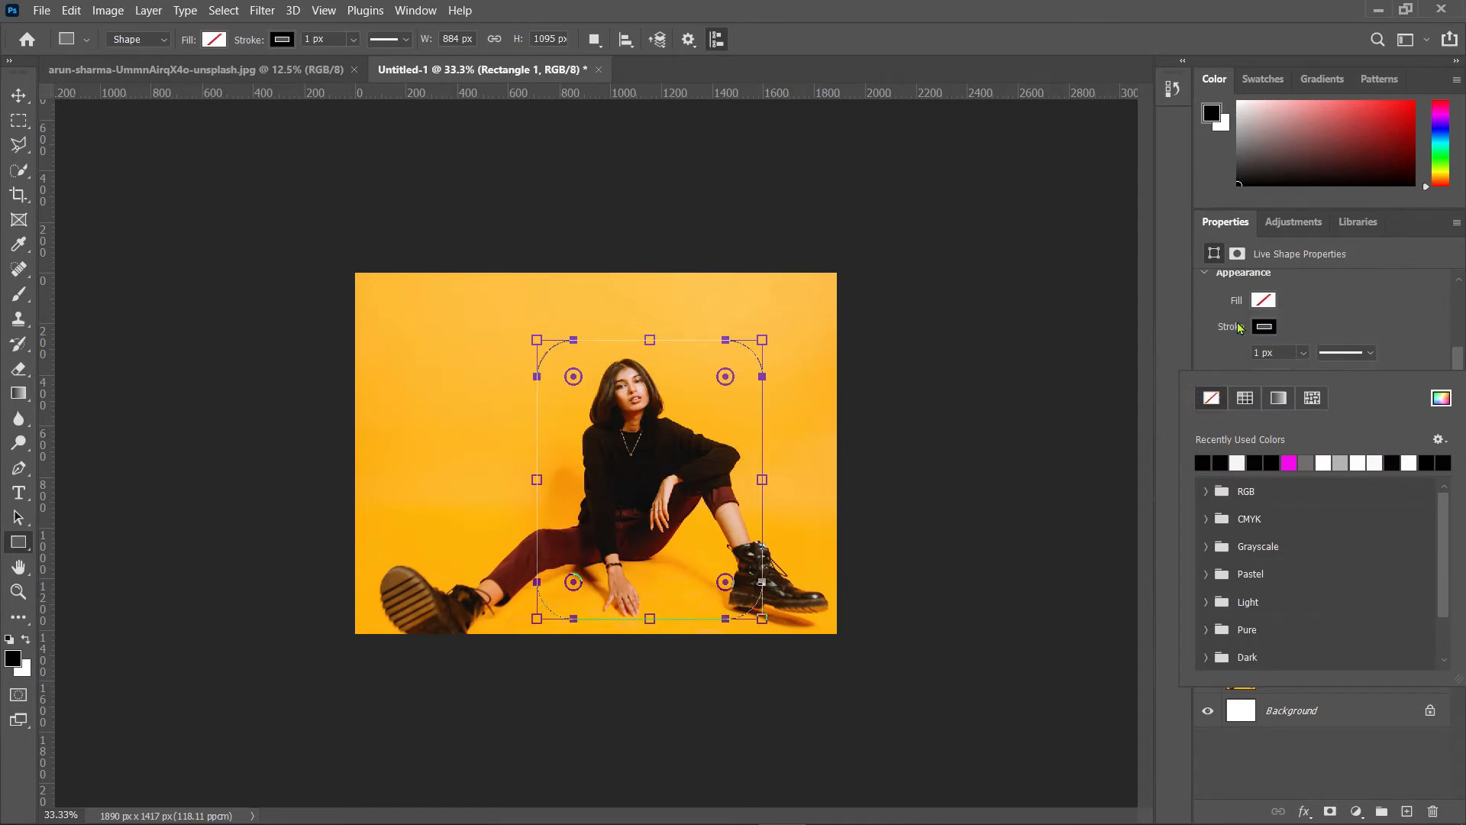
click(1268, 327)
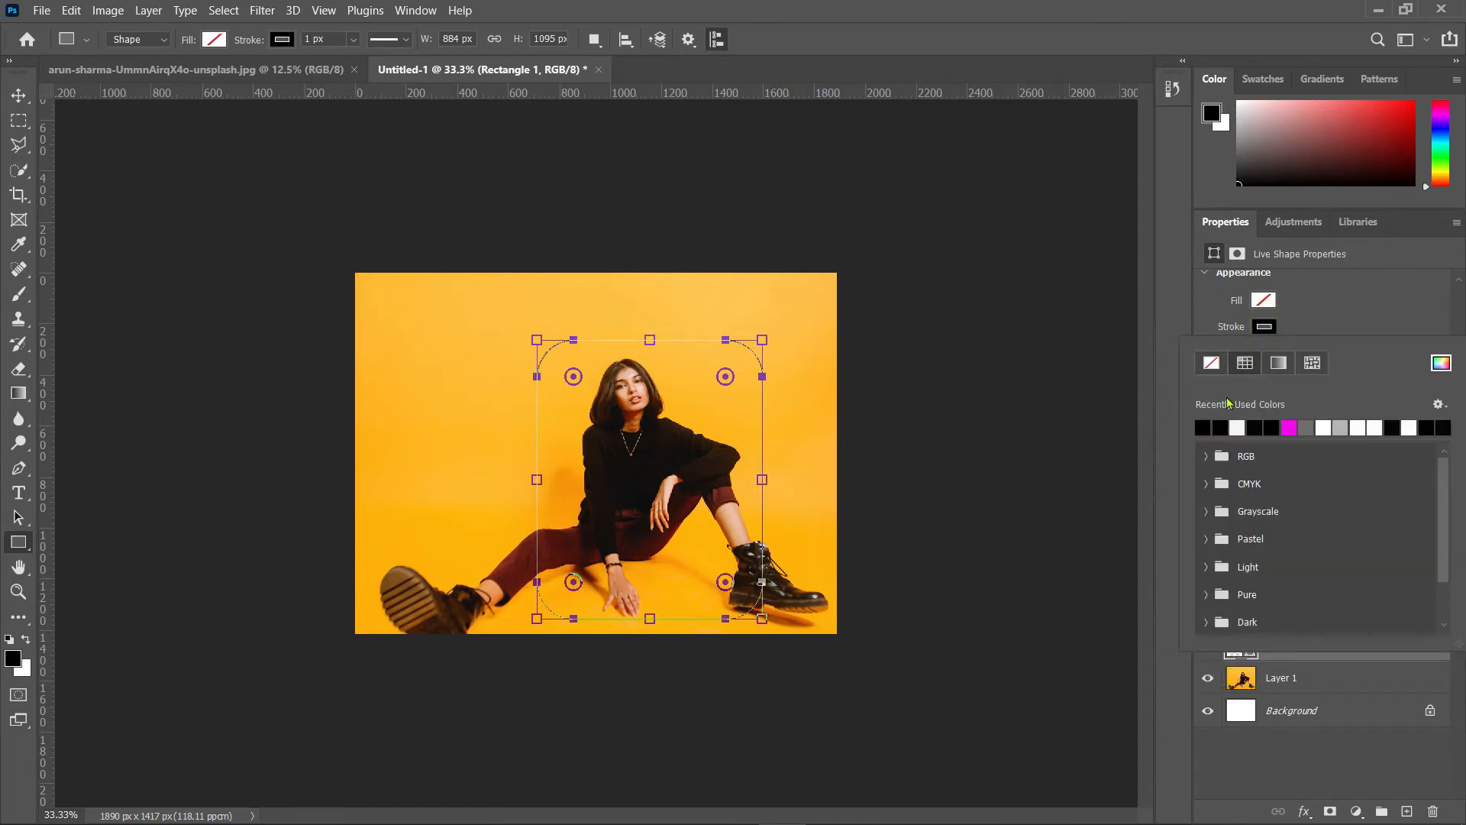
click(1254, 426)
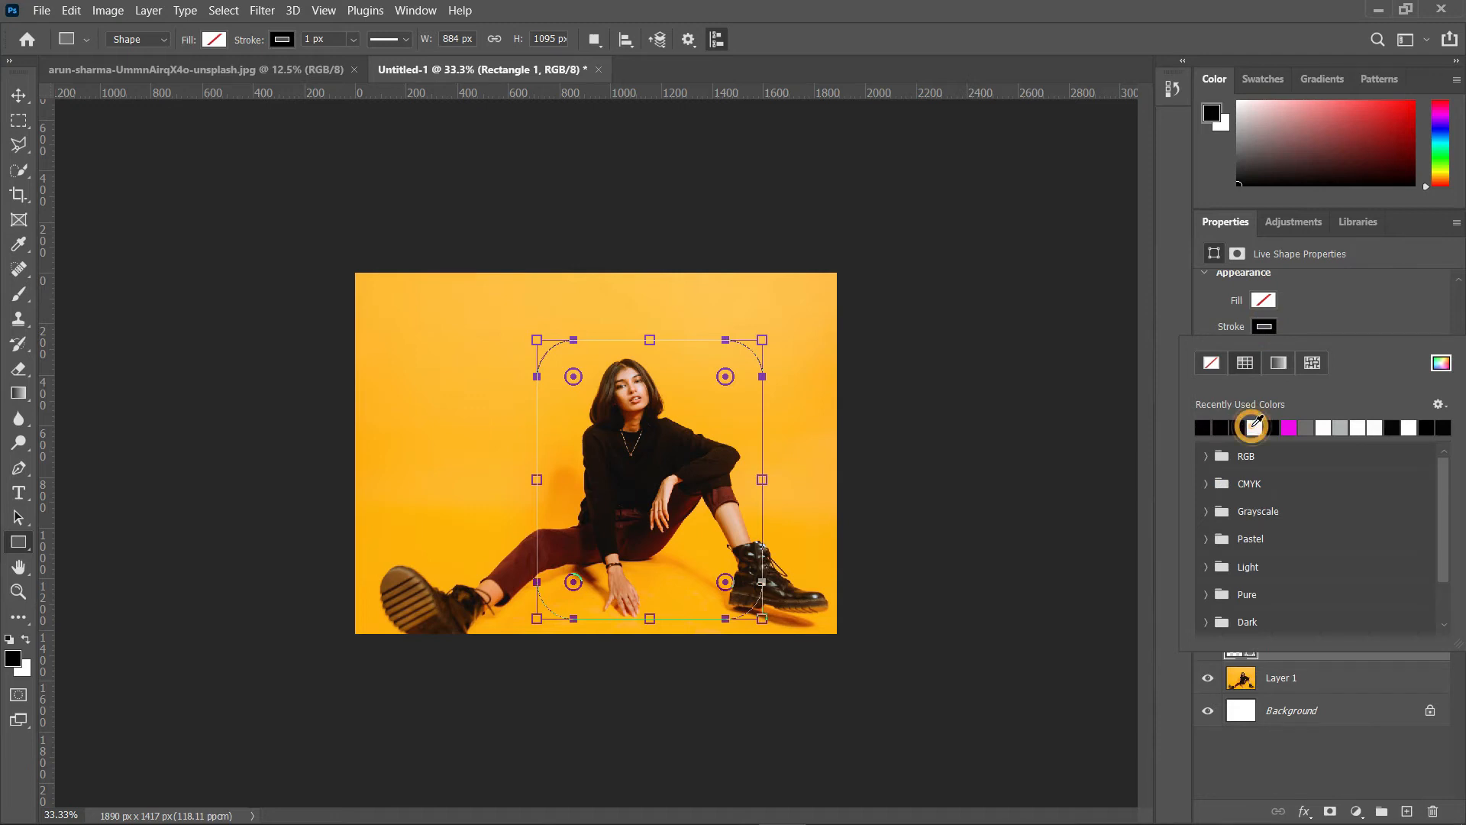
scroll(1297, 329, down, 1)
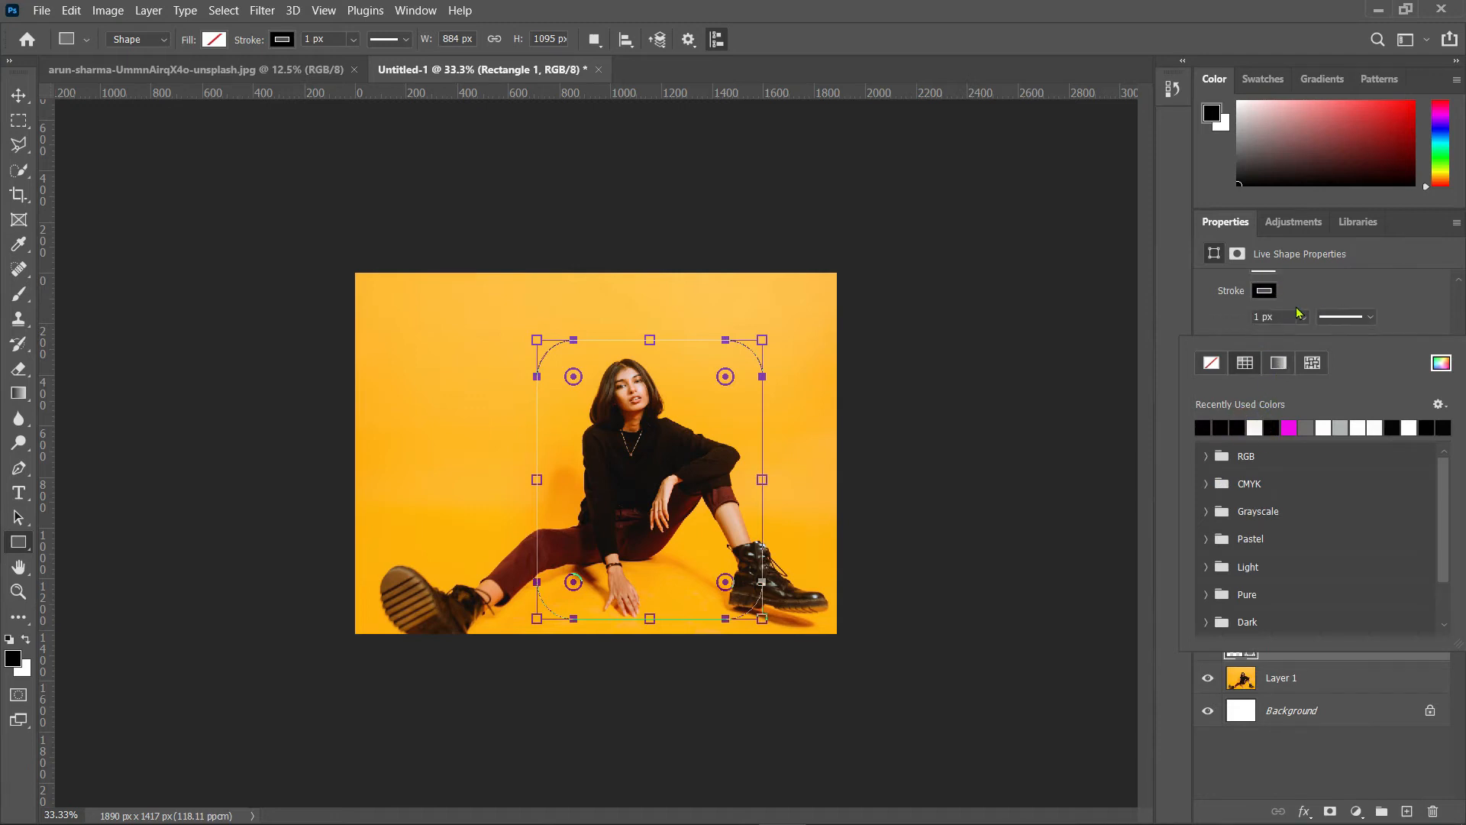
click(1302, 319)
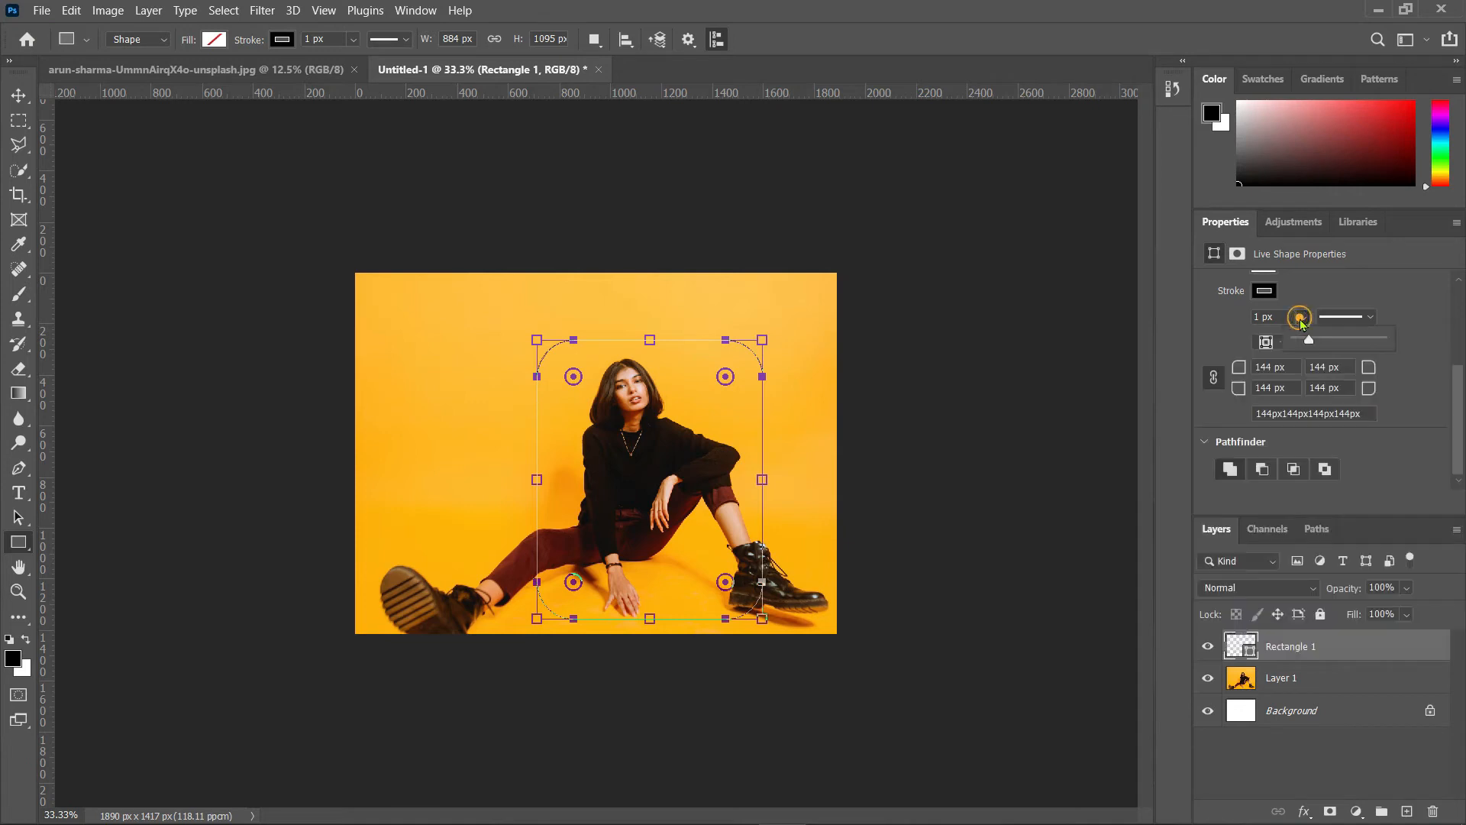
mouse_move(1306, 342)
mouse_down()
mouse_move(1348, 343)
mouse_move(1321, 346)
mouse_up()
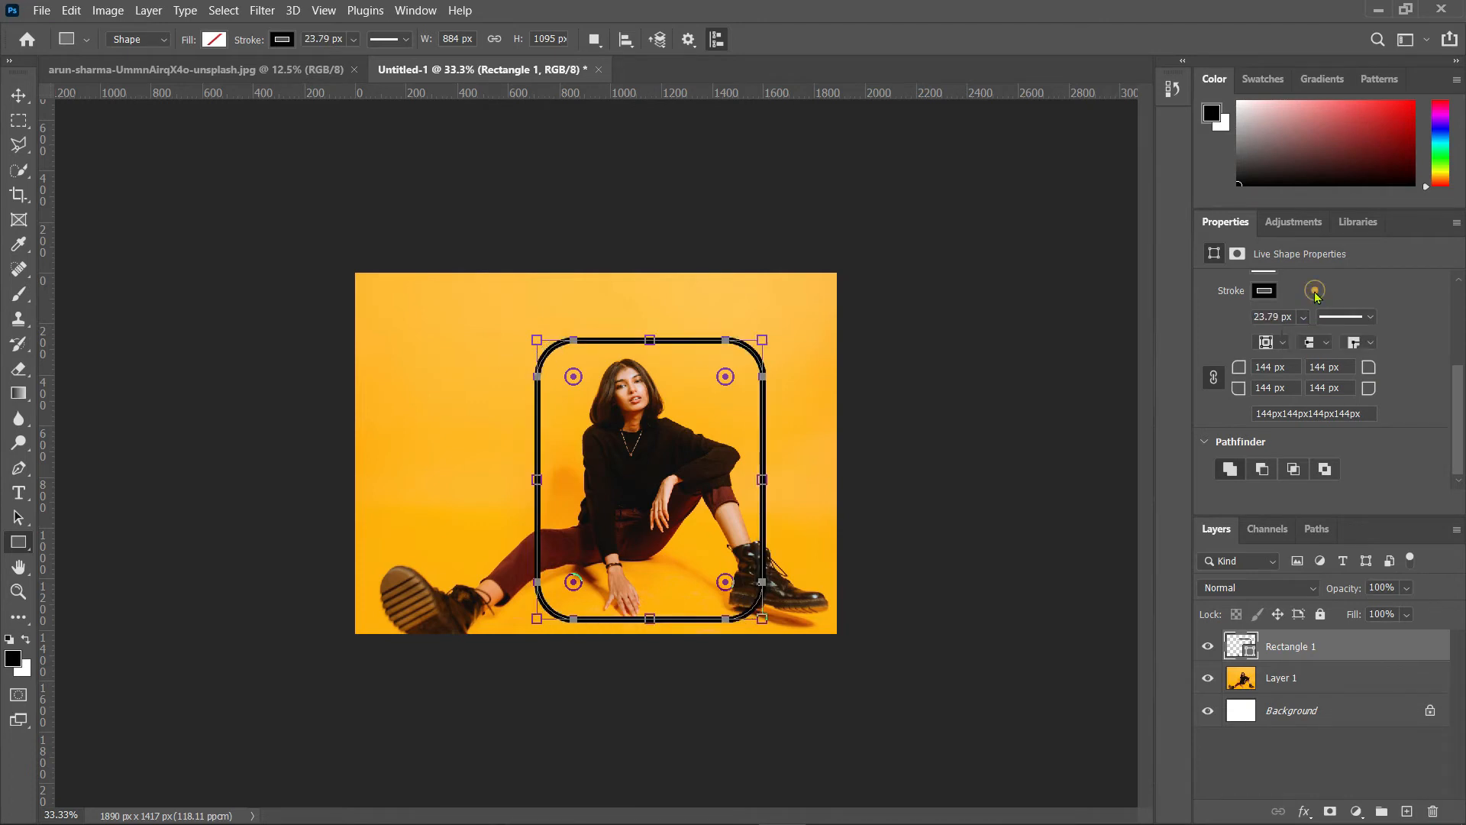
Step: Try removing the rectangle's stroke colour, then restore it to black
click(1264, 290)
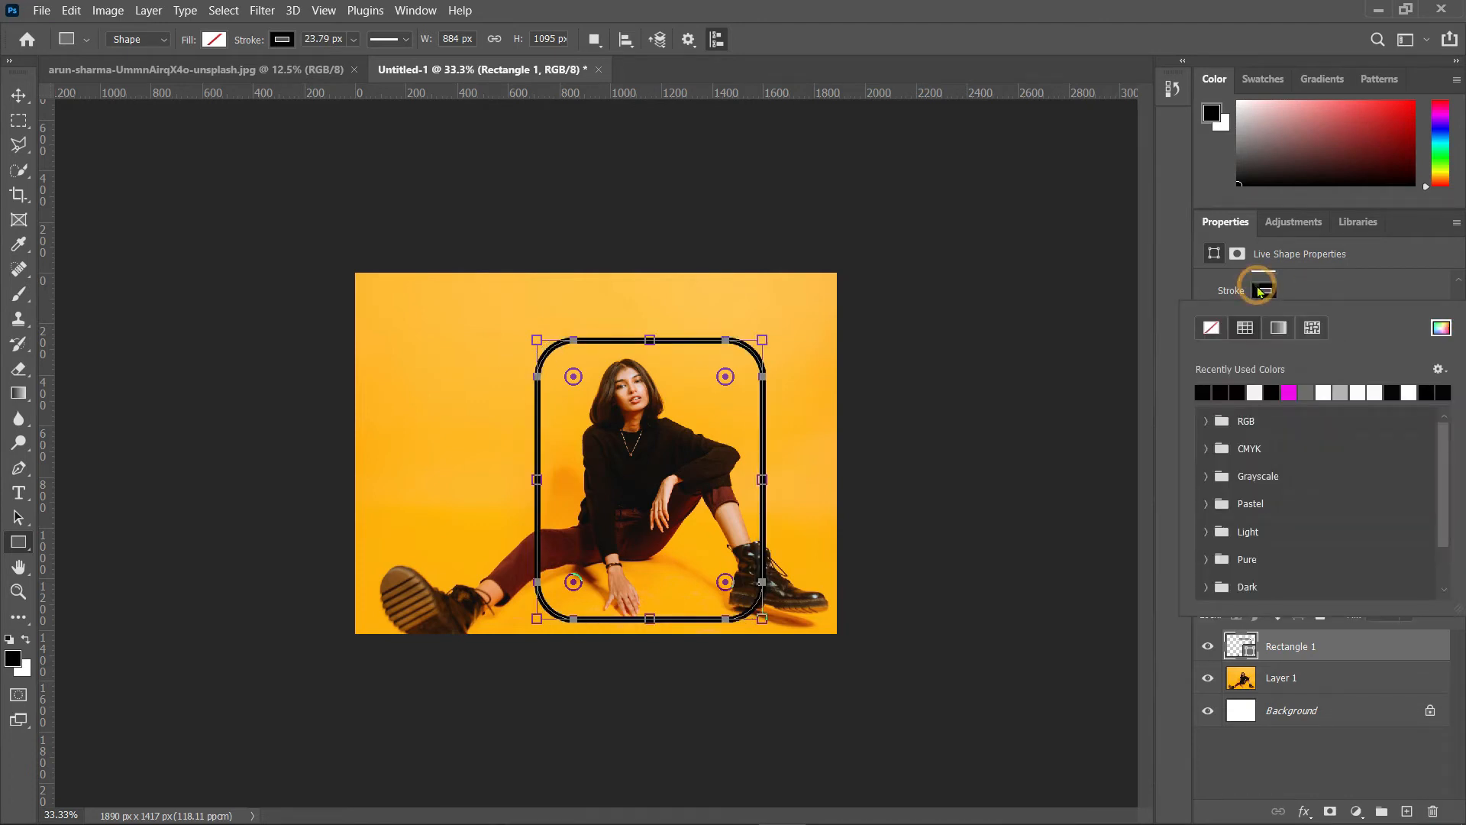
click(1212, 331)
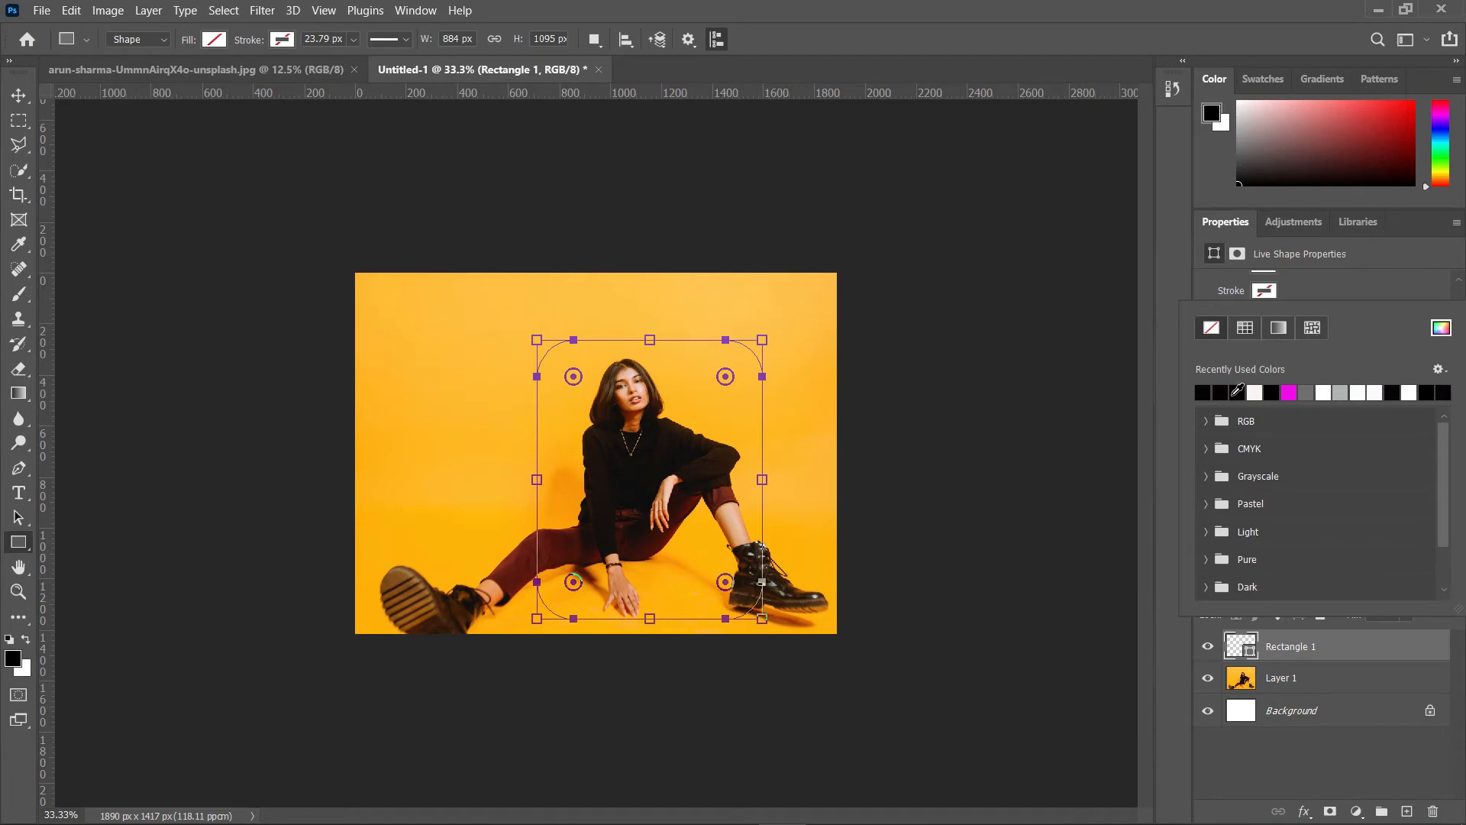
click(1238, 391)
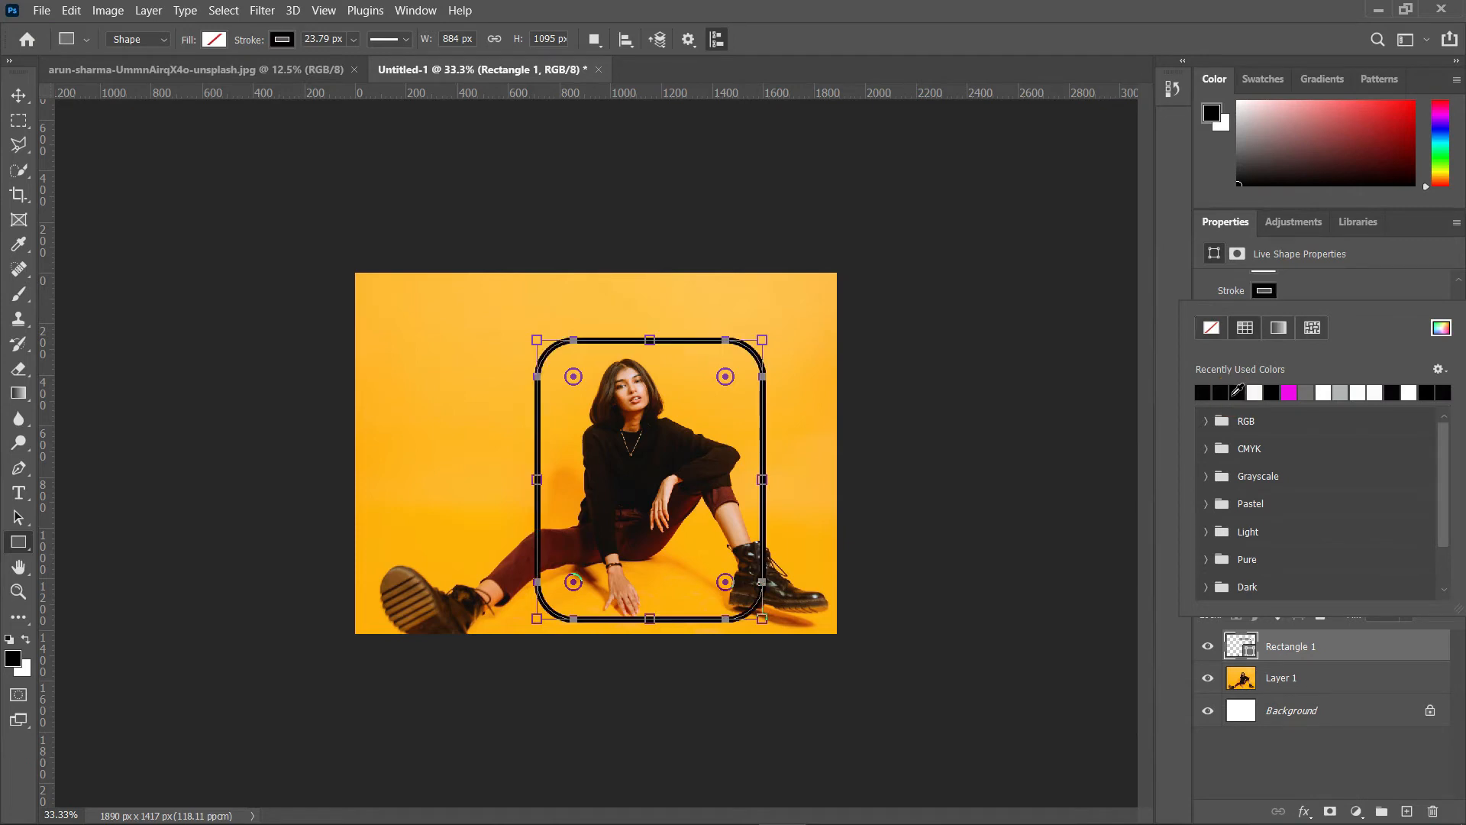
Step: Change the rectangle's stroke style to a dashed line
click(1342, 291)
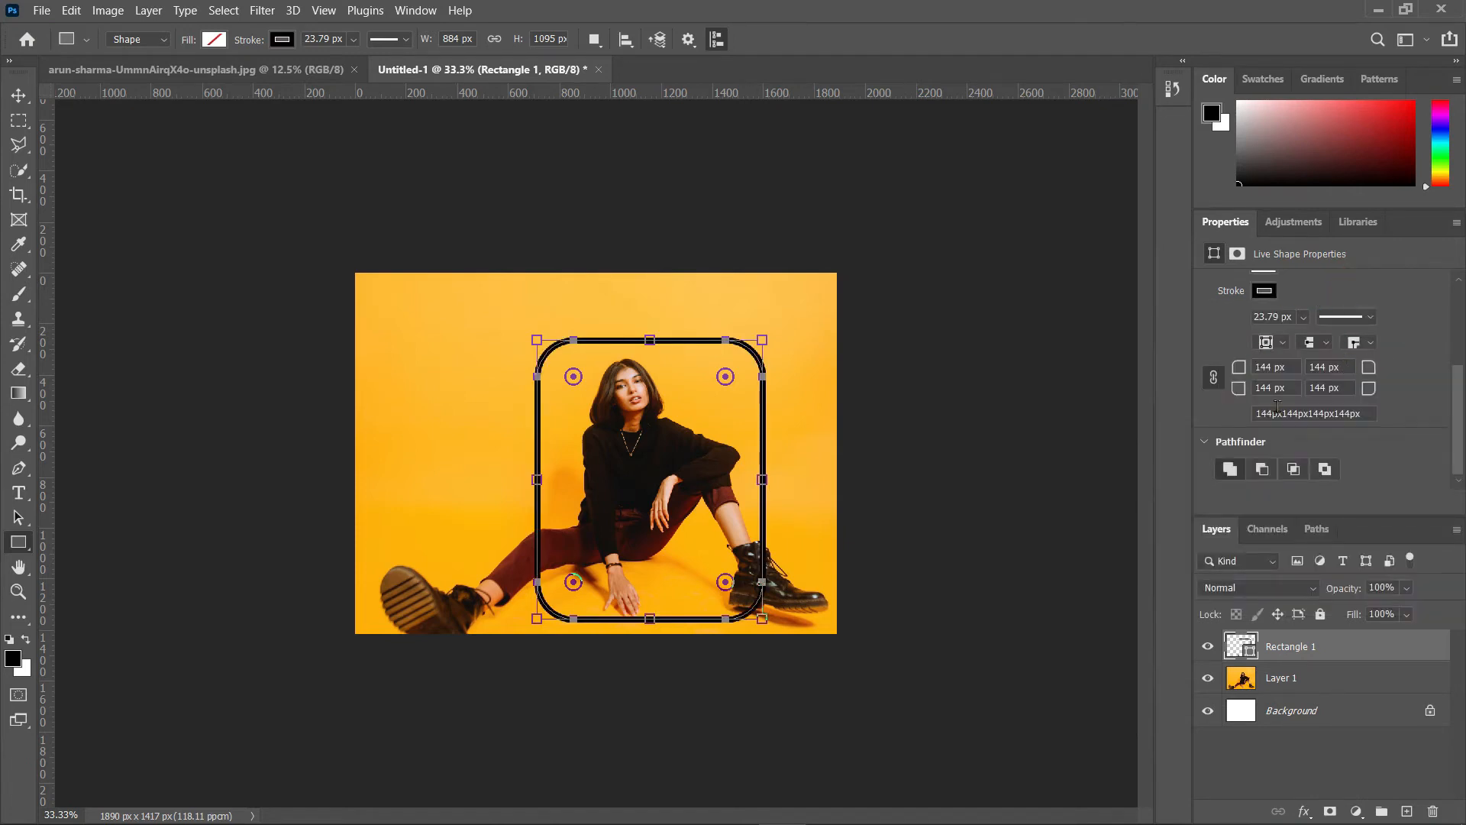
click(1370, 319)
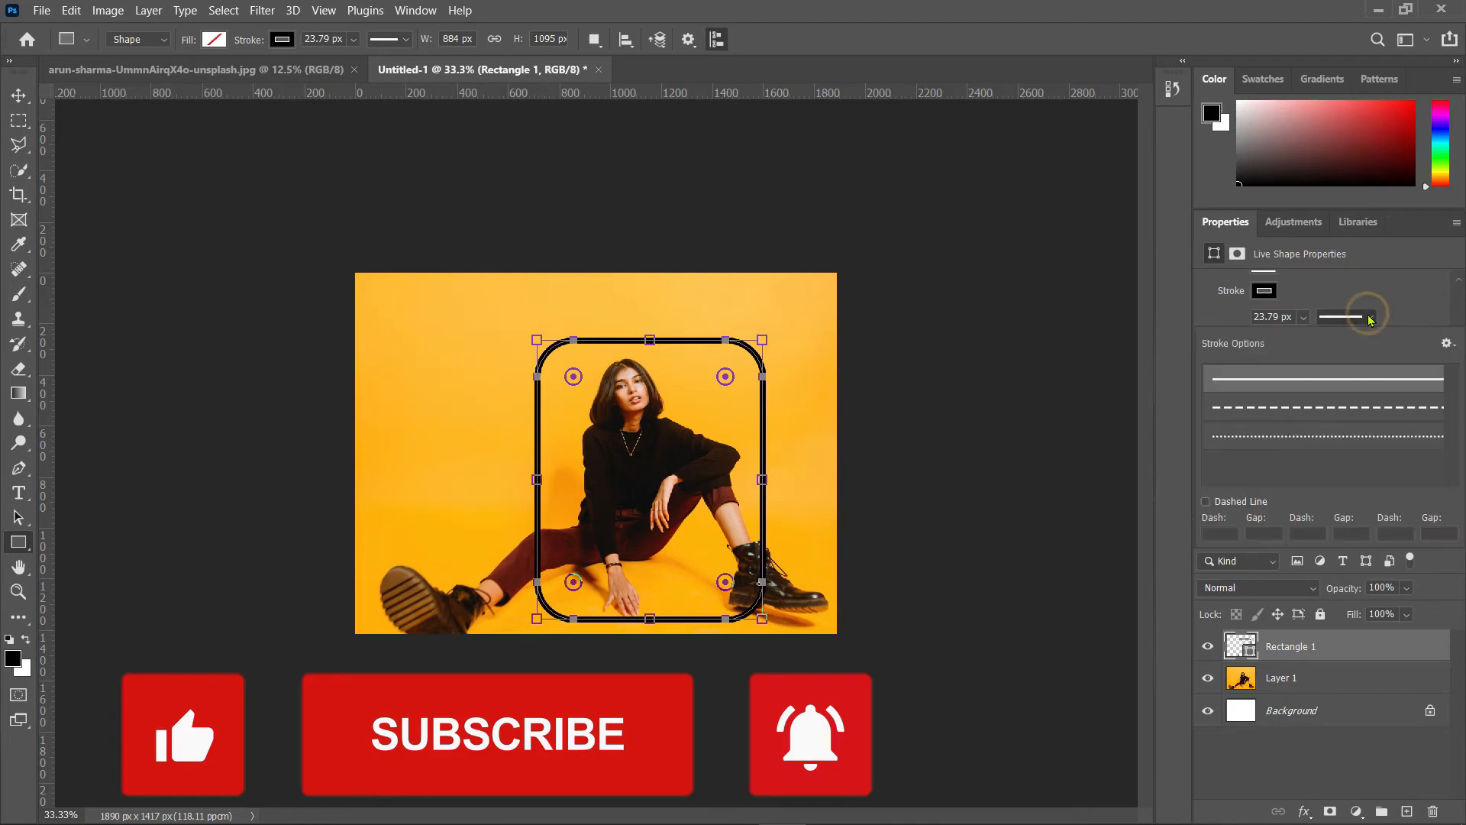
click(1321, 409)
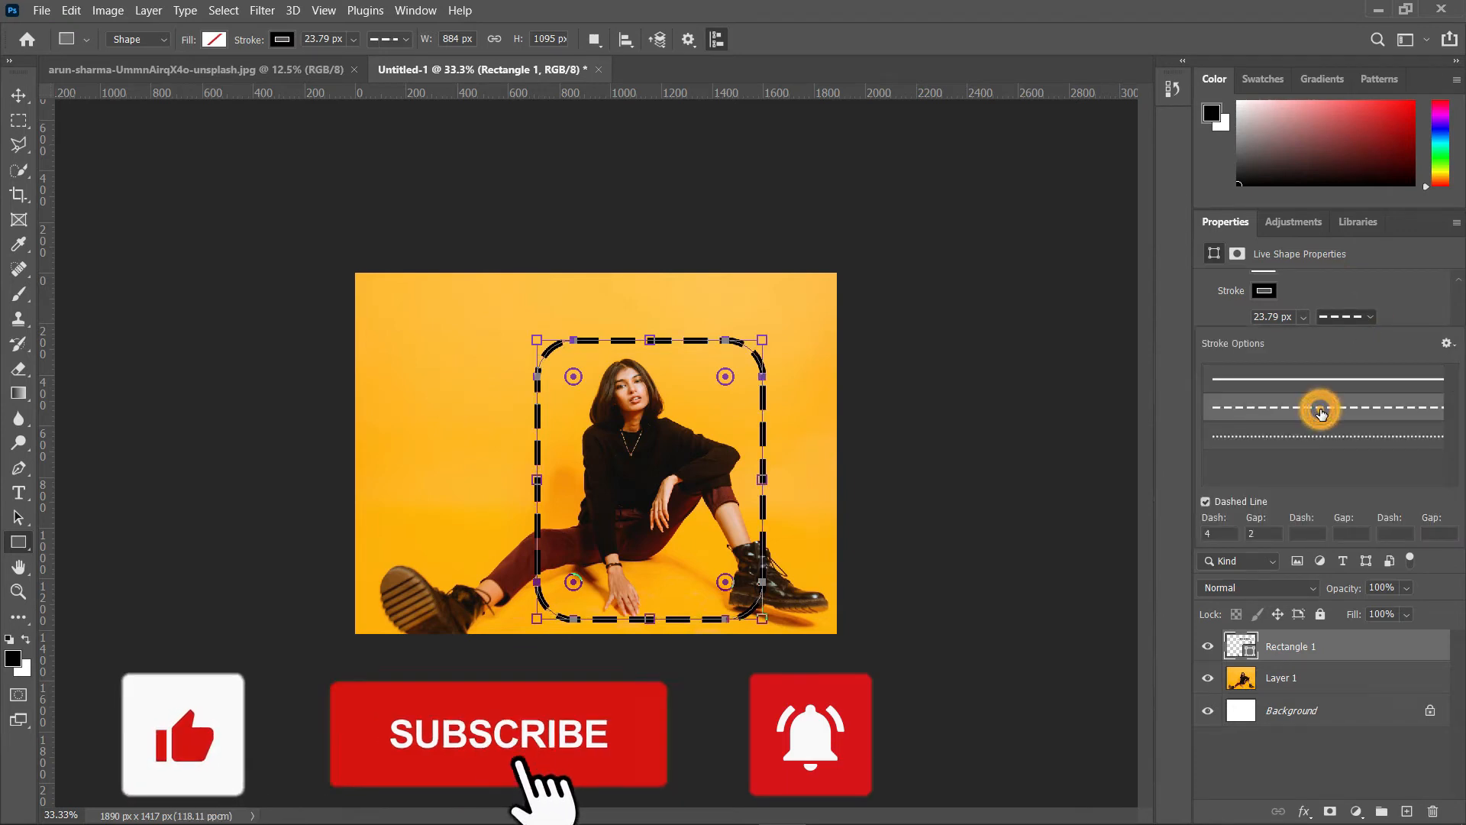
Step: Switch the rectangle's stroke style to dotted, then to a solid line, and commit the shape
click(1296, 442)
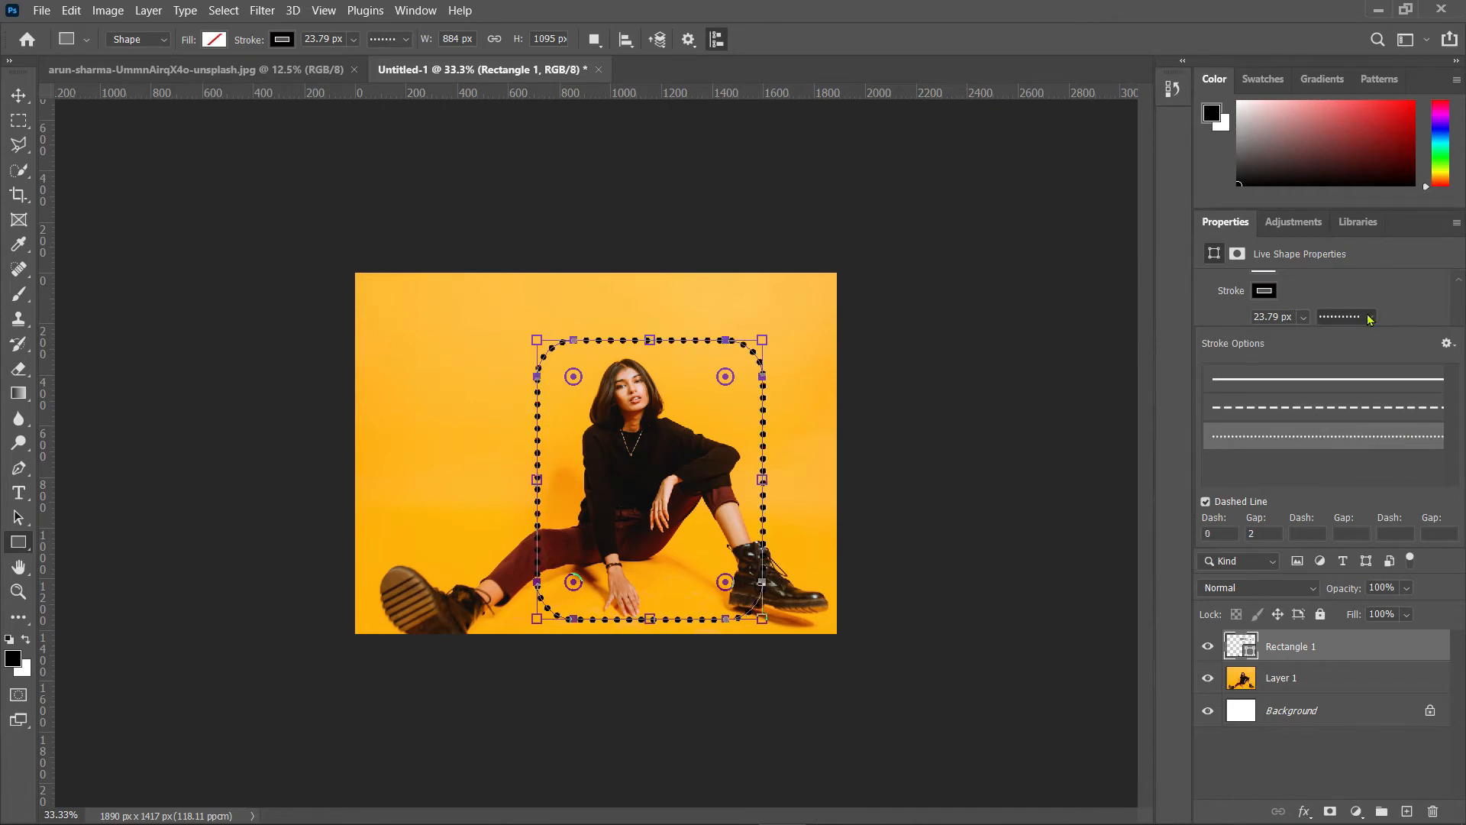
click(1345, 378)
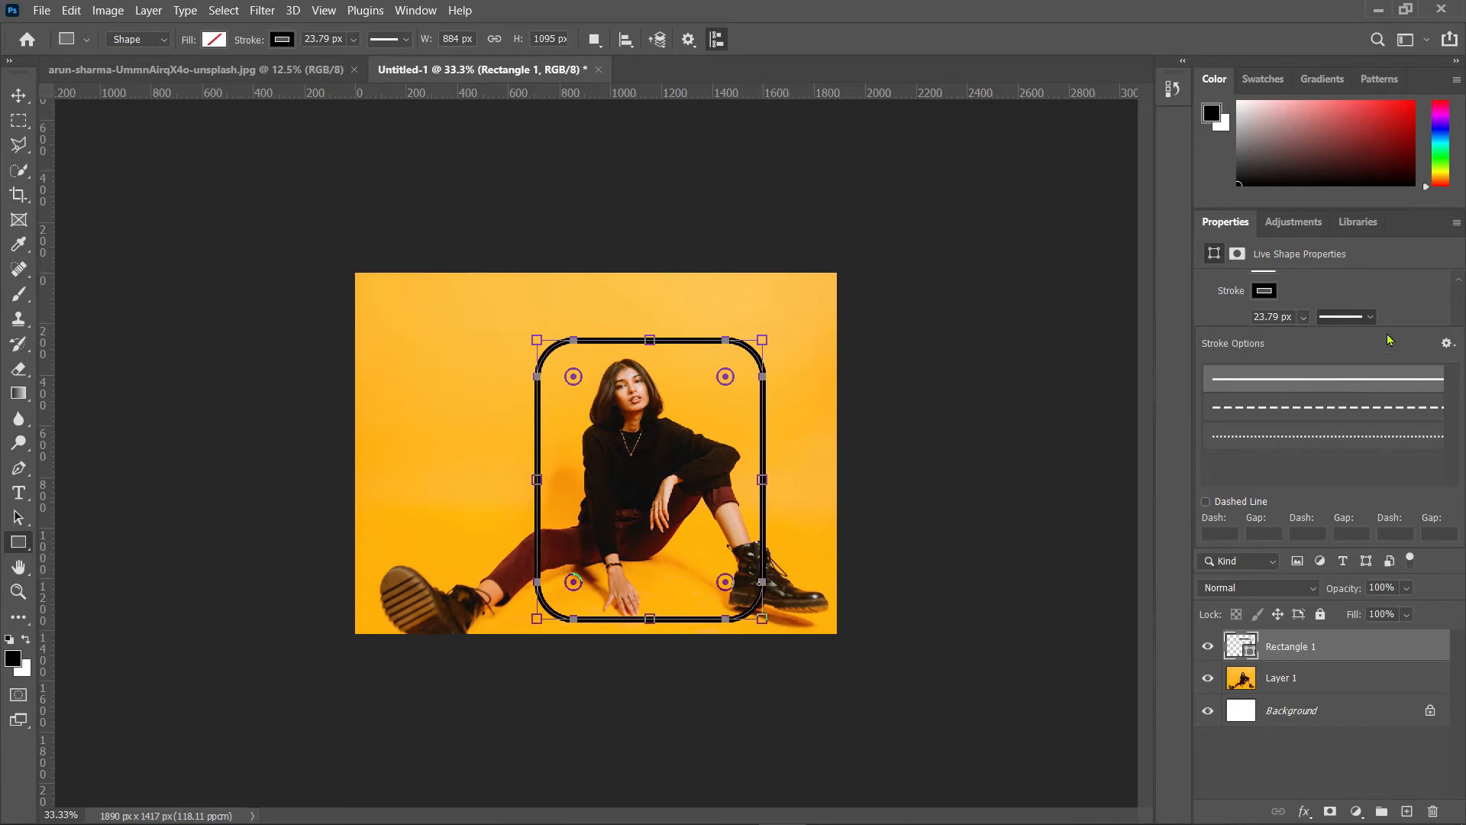
click(1394, 306)
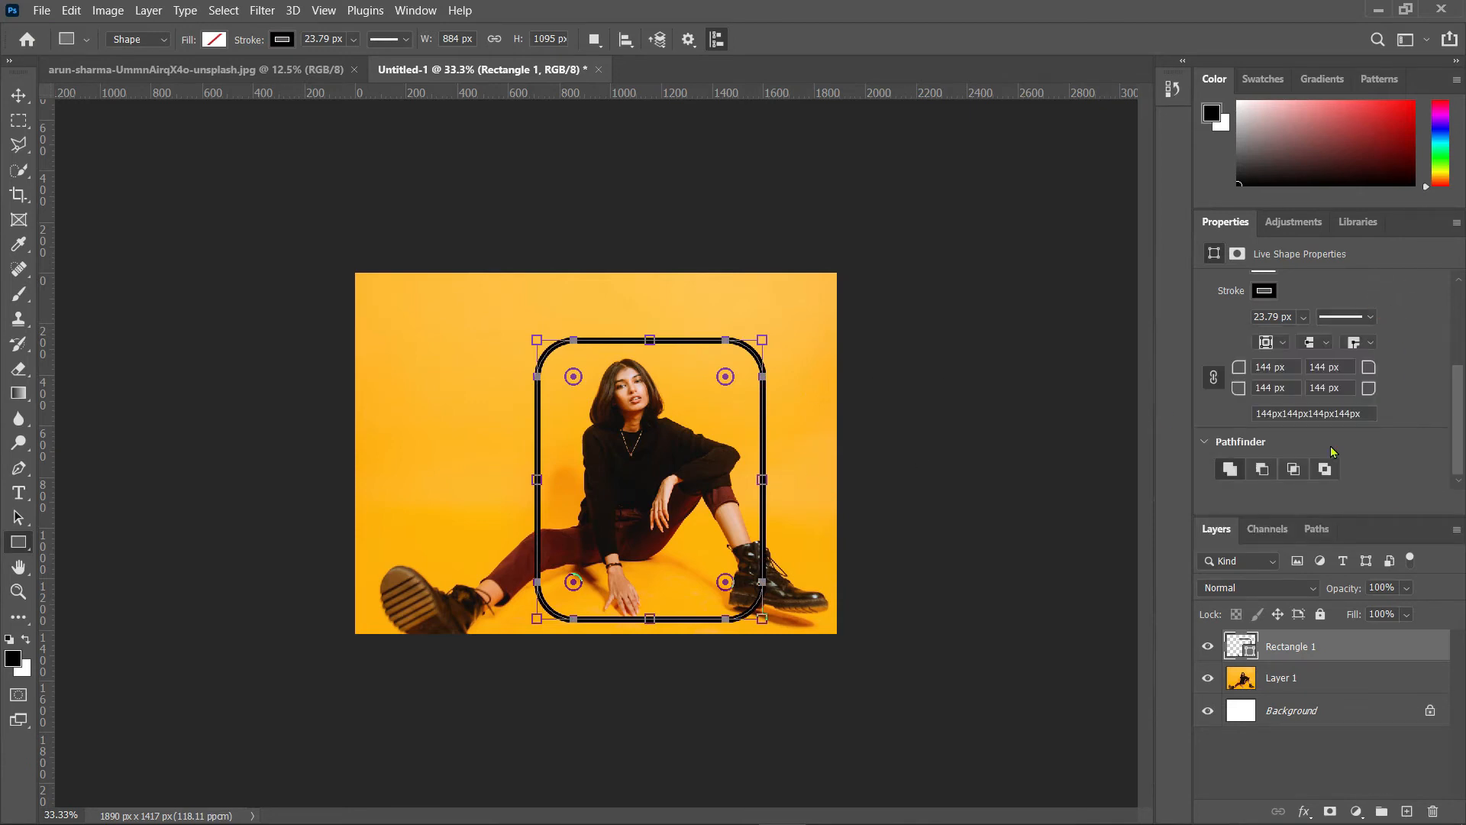
key(Return)
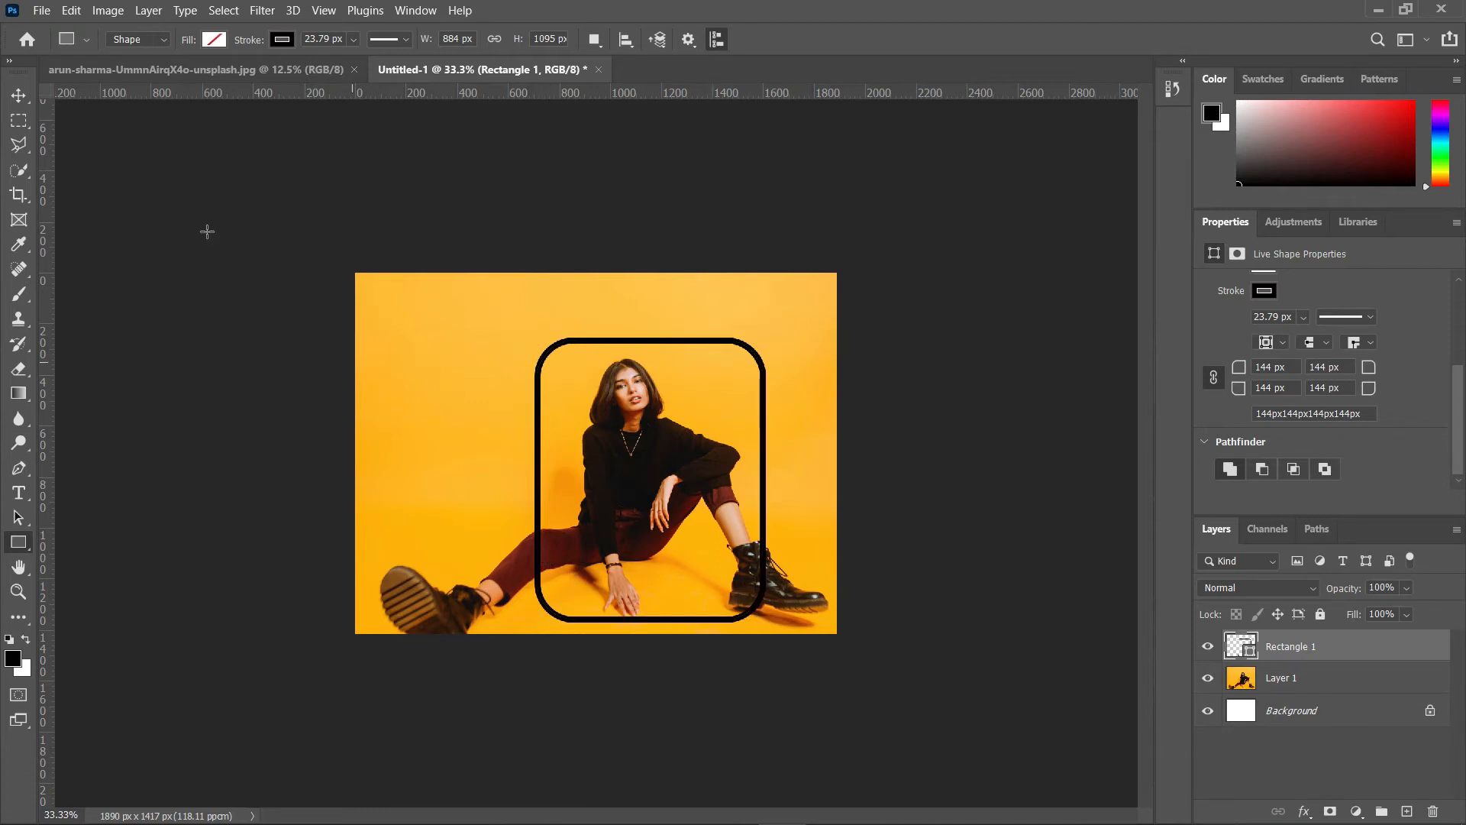
Step: Move the rectangle slightly left and add a layer mask to it
click(18, 95)
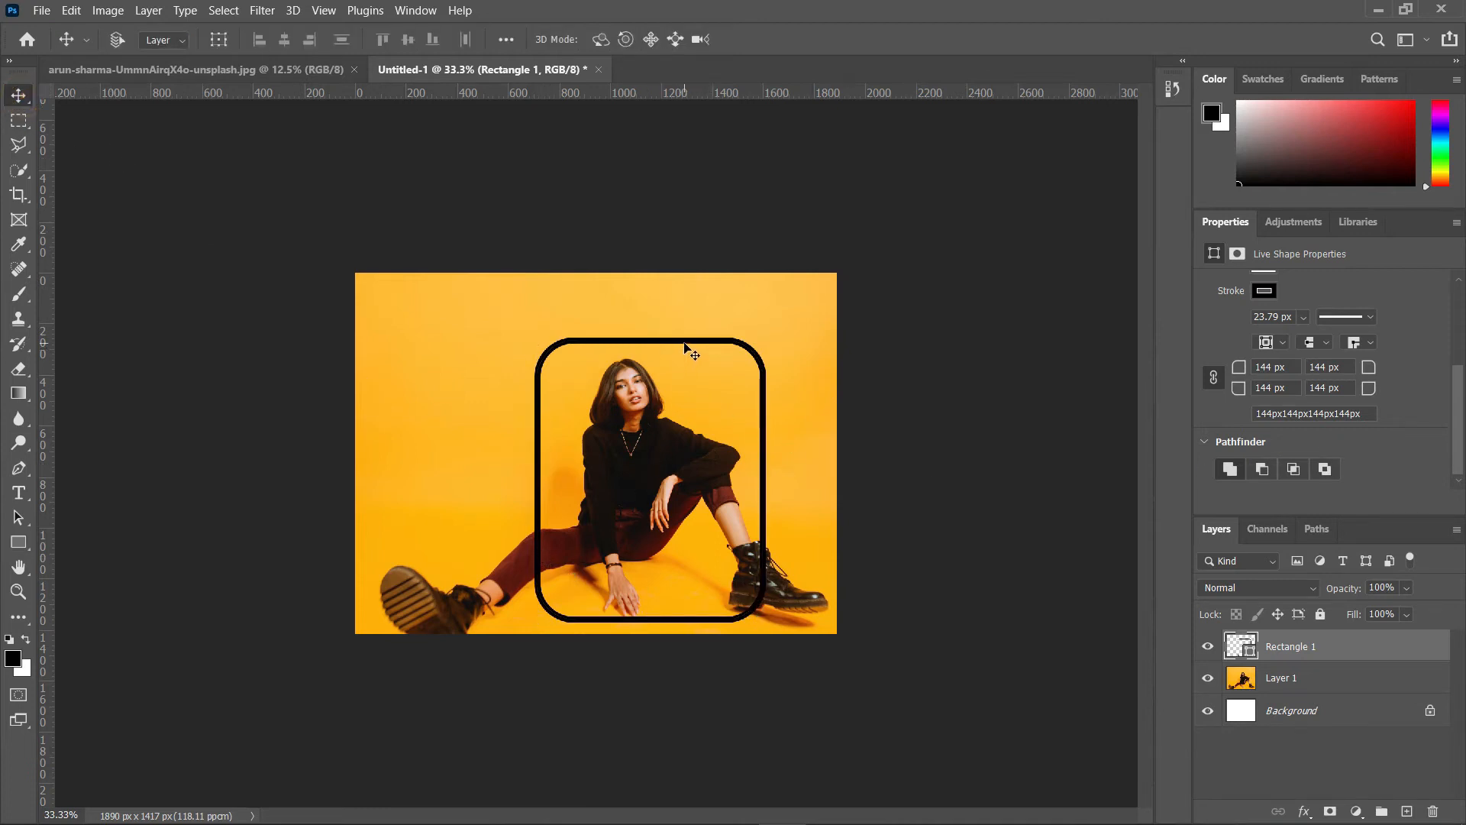
drag(684, 341, 676, 347)
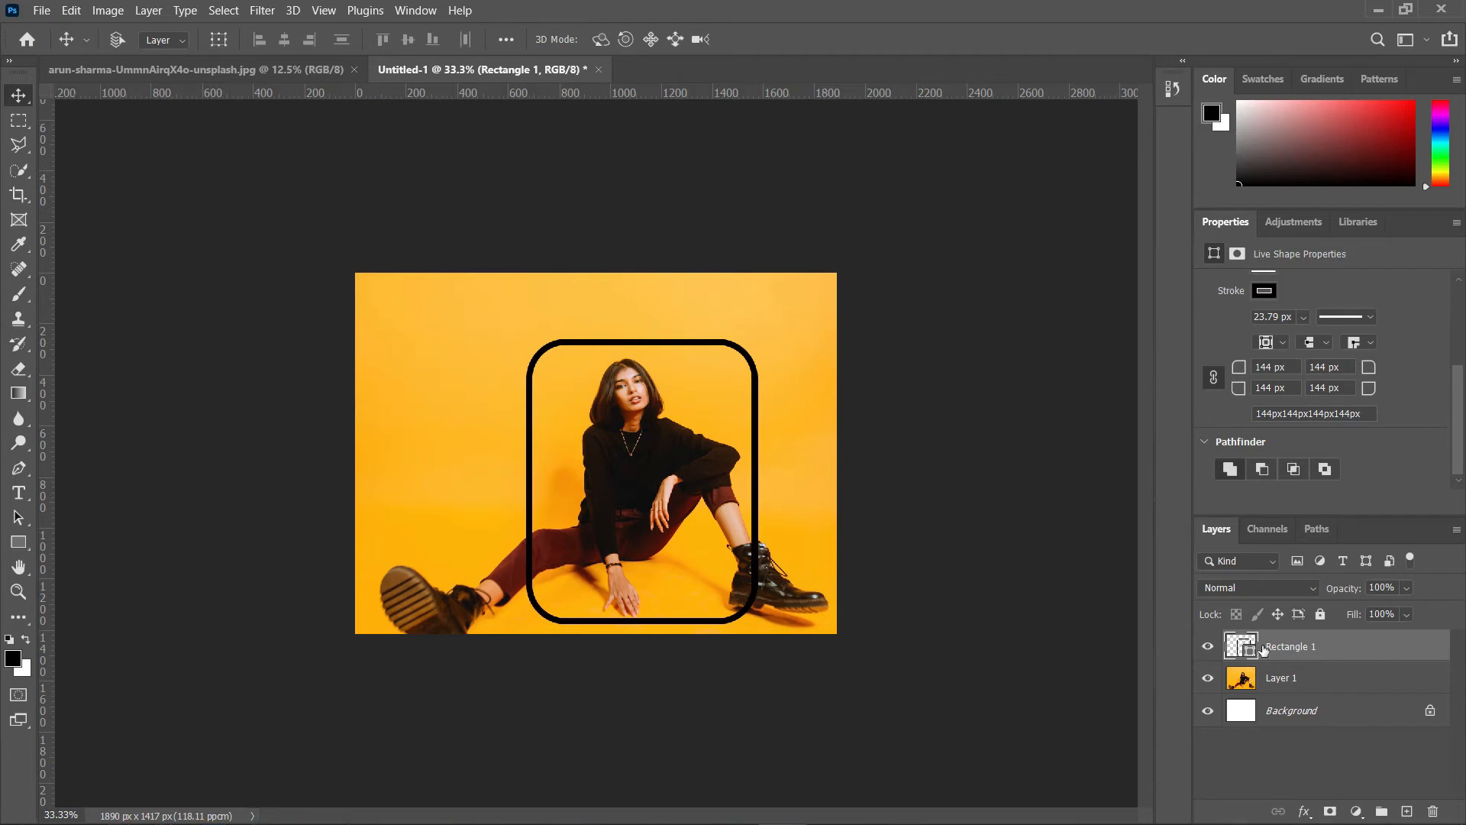
click(1329, 812)
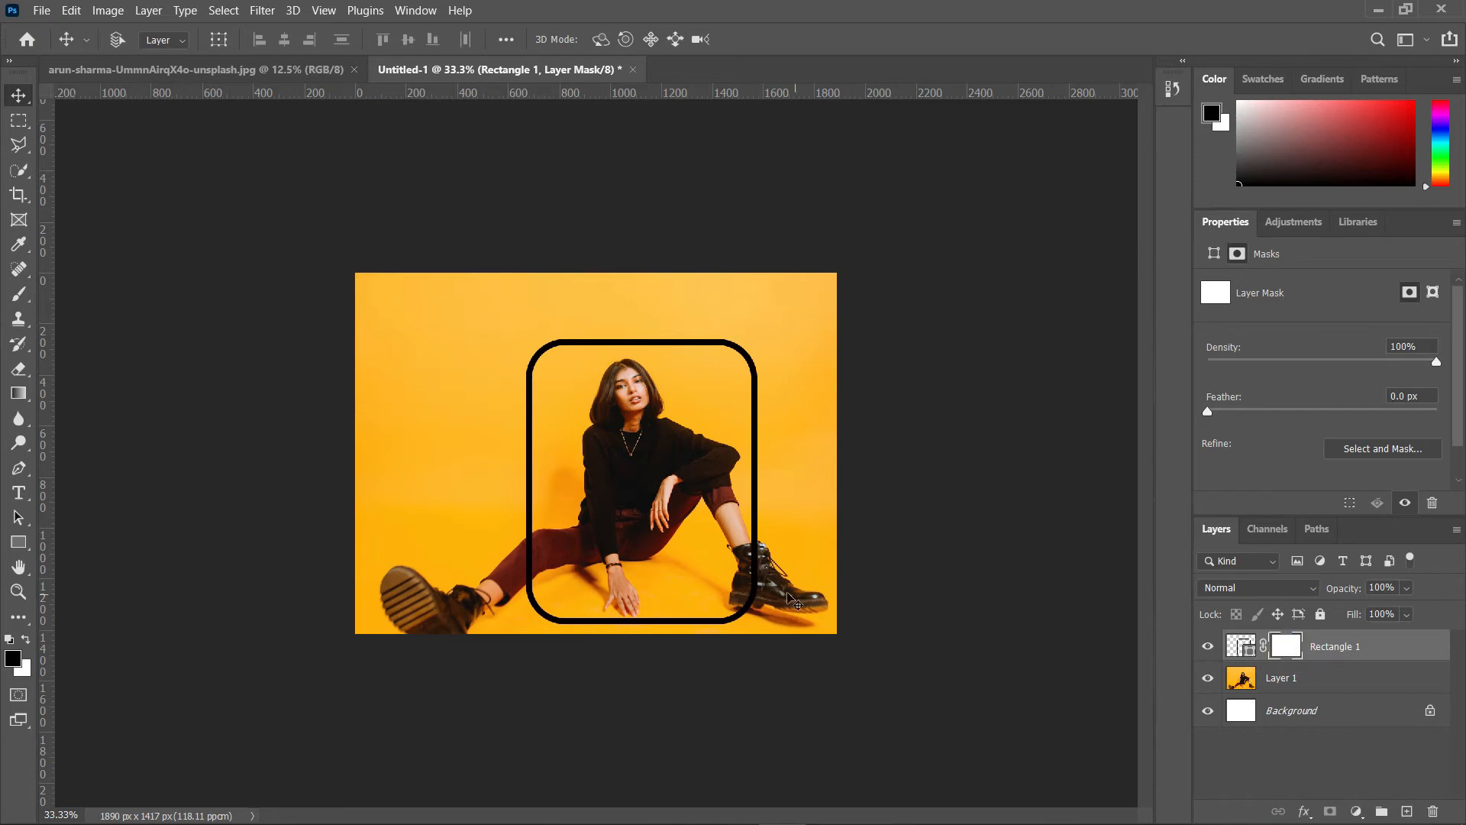
Step: With a black Brush at about 200 px, paint on the mask to hide the stroke over the right boot
click(20, 301)
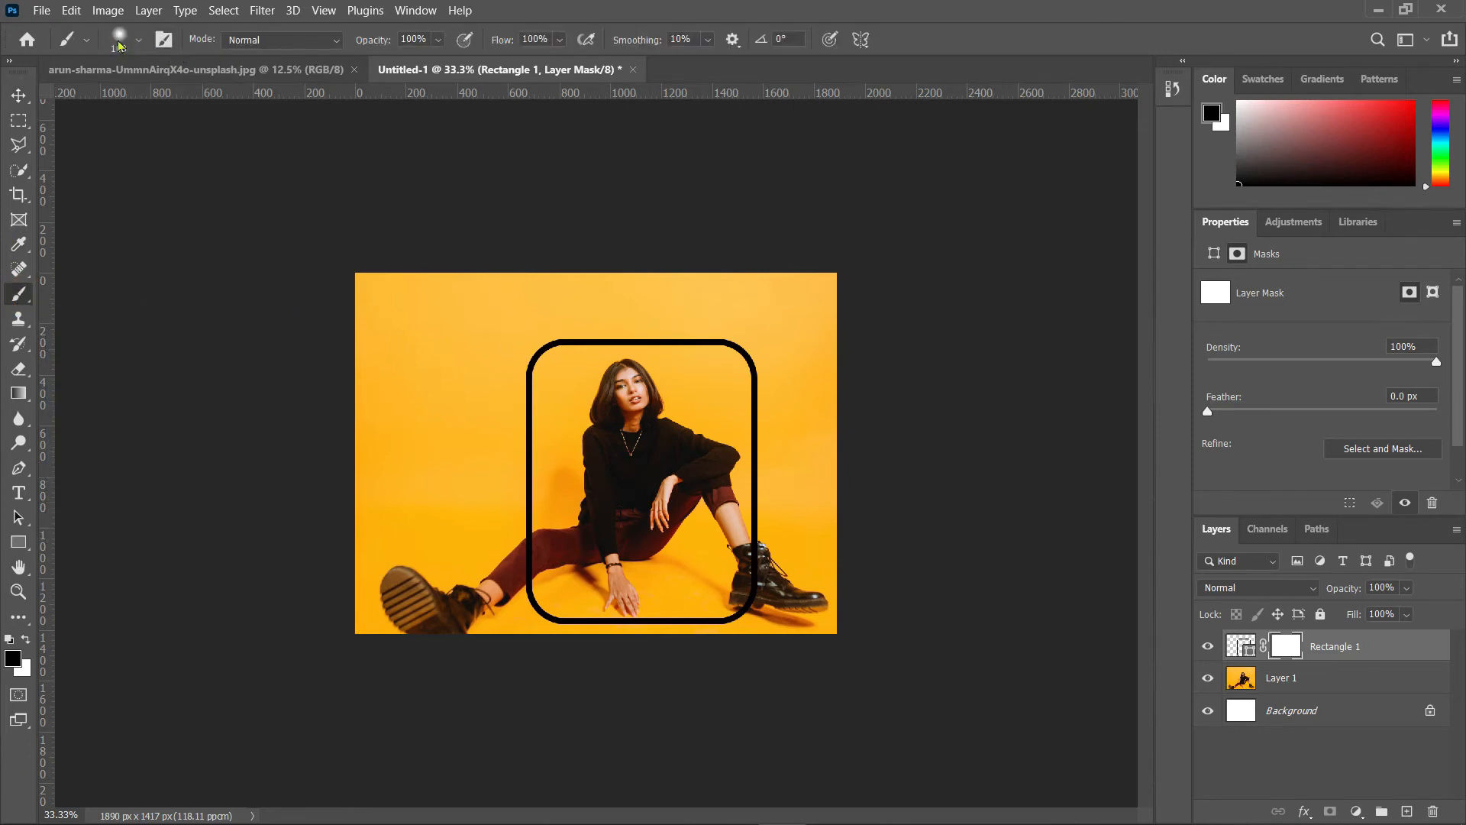
click(138, 42)
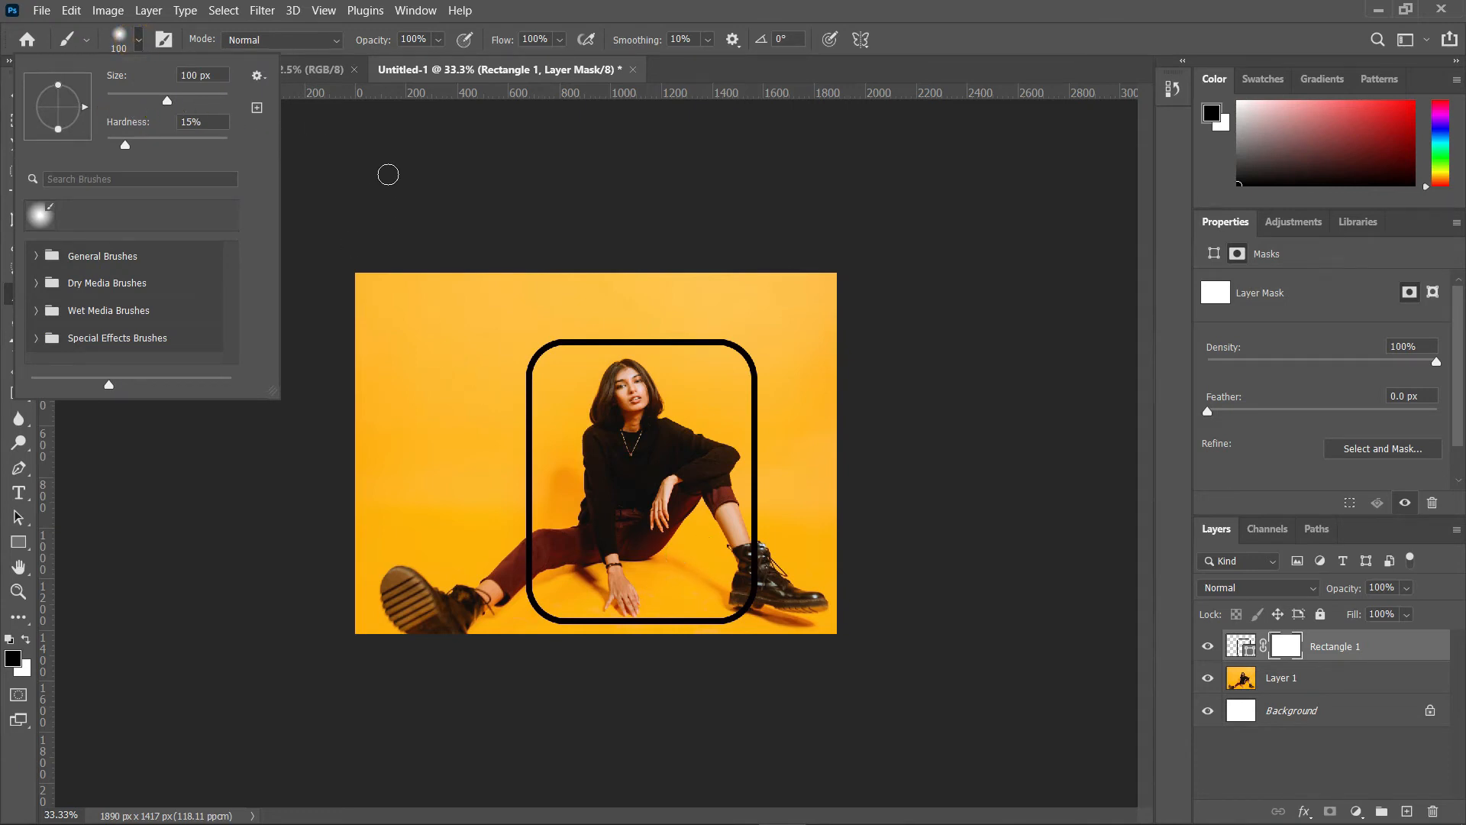
click(294, 97)
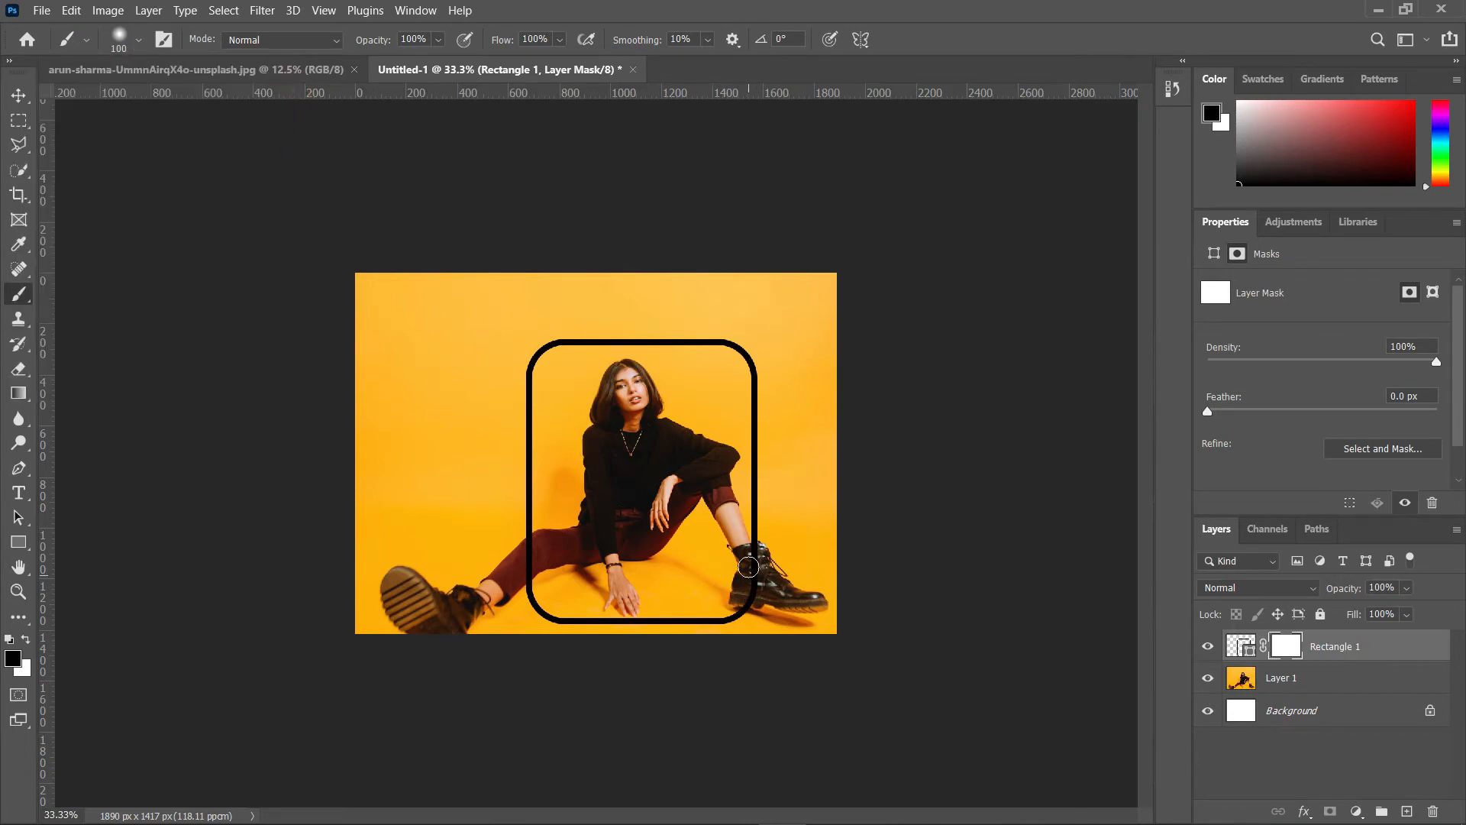
key(bracketright)
key(bracketright)
key(bracketright)
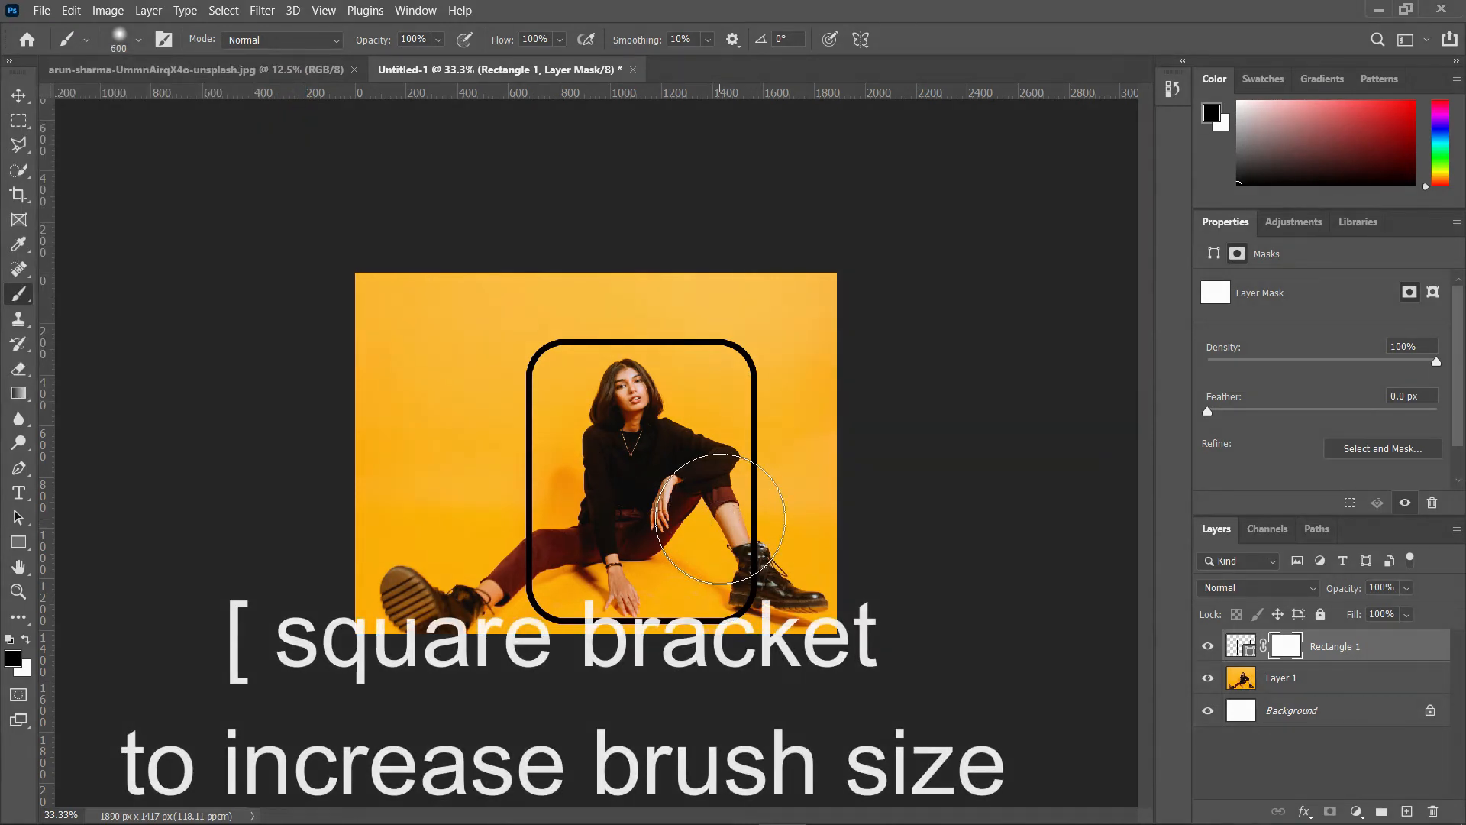
key(bracketright)
key(bracketright)
key(bracketright)
key(bracketright)
key(bracketright)
key(bracketright)
key(bracketleft)
key(bracketleft)
key(bracketleft)
key(bracketleft)
key(bracketleft)
key(bracketleft)
key(bracketleft)
key(bracketleft)
key(bracketleft)
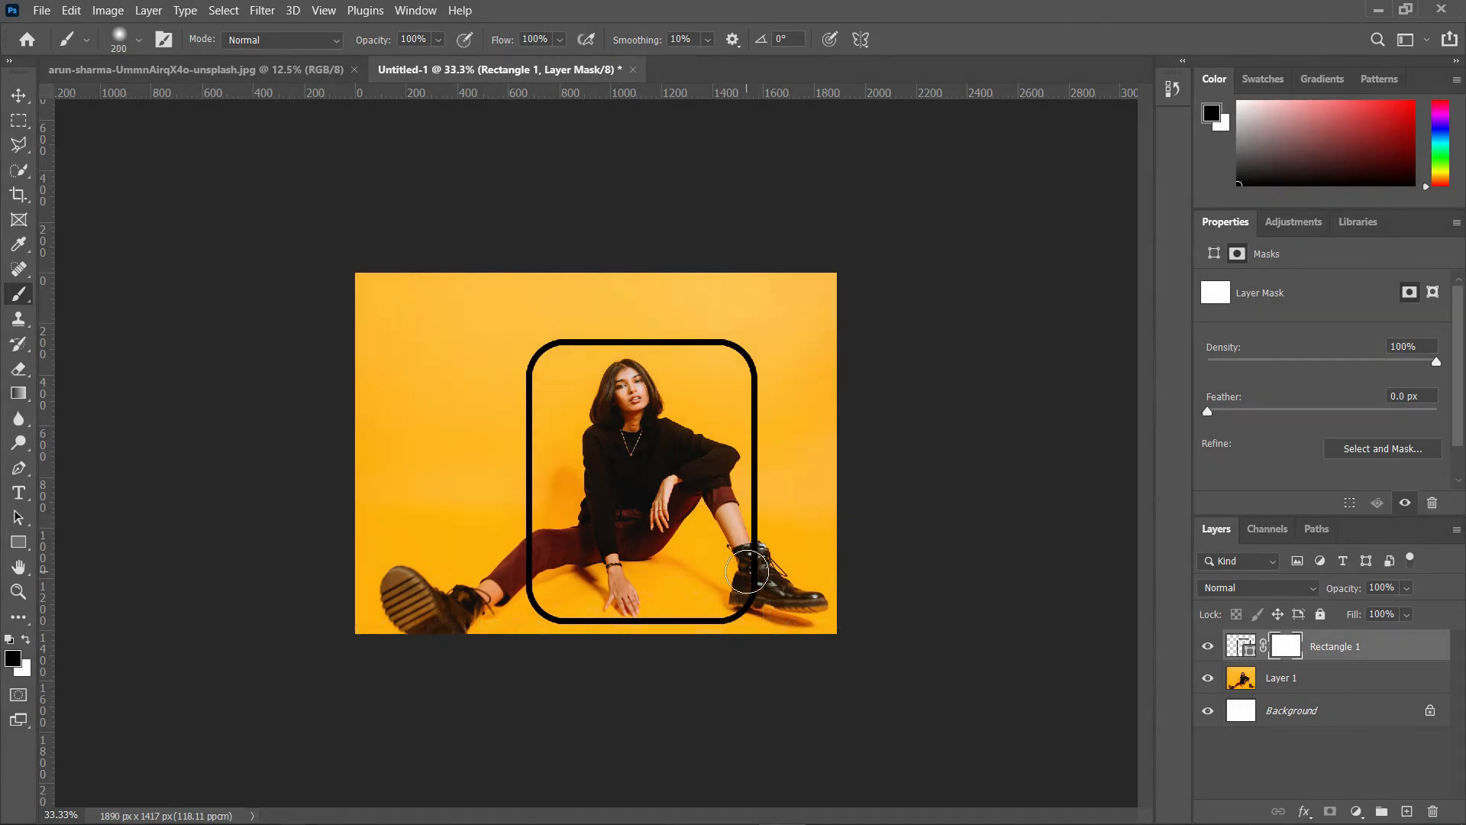
click(747, 572)
click(750, 570)
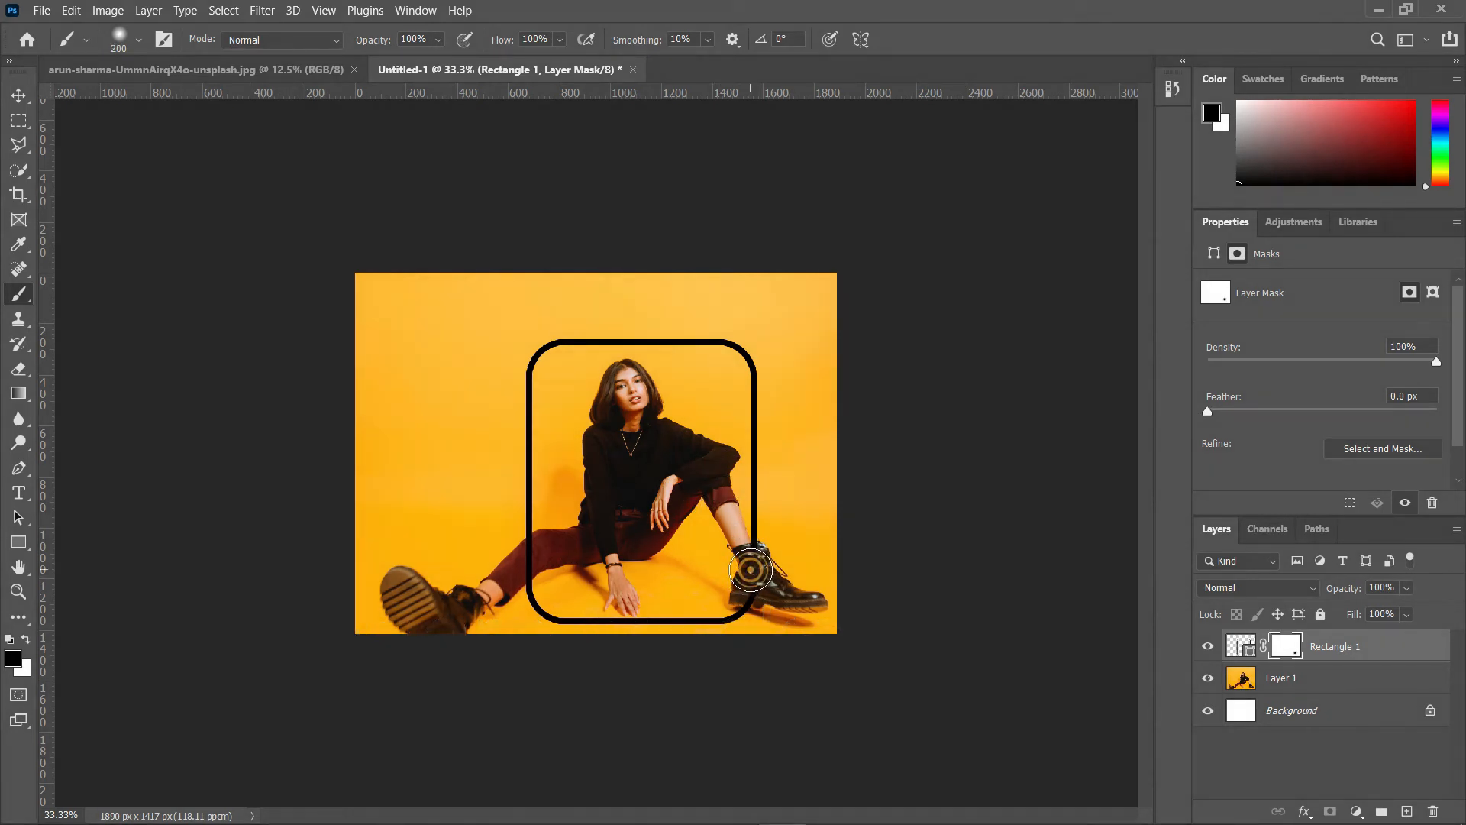
click(752, 572)
Step: Shrink the brush to about 40 px and paint out the stroke where it crosses the woman's leg
key(bracketleft)
key(bracketleft)
key(bracketleft)
click(530, 557)
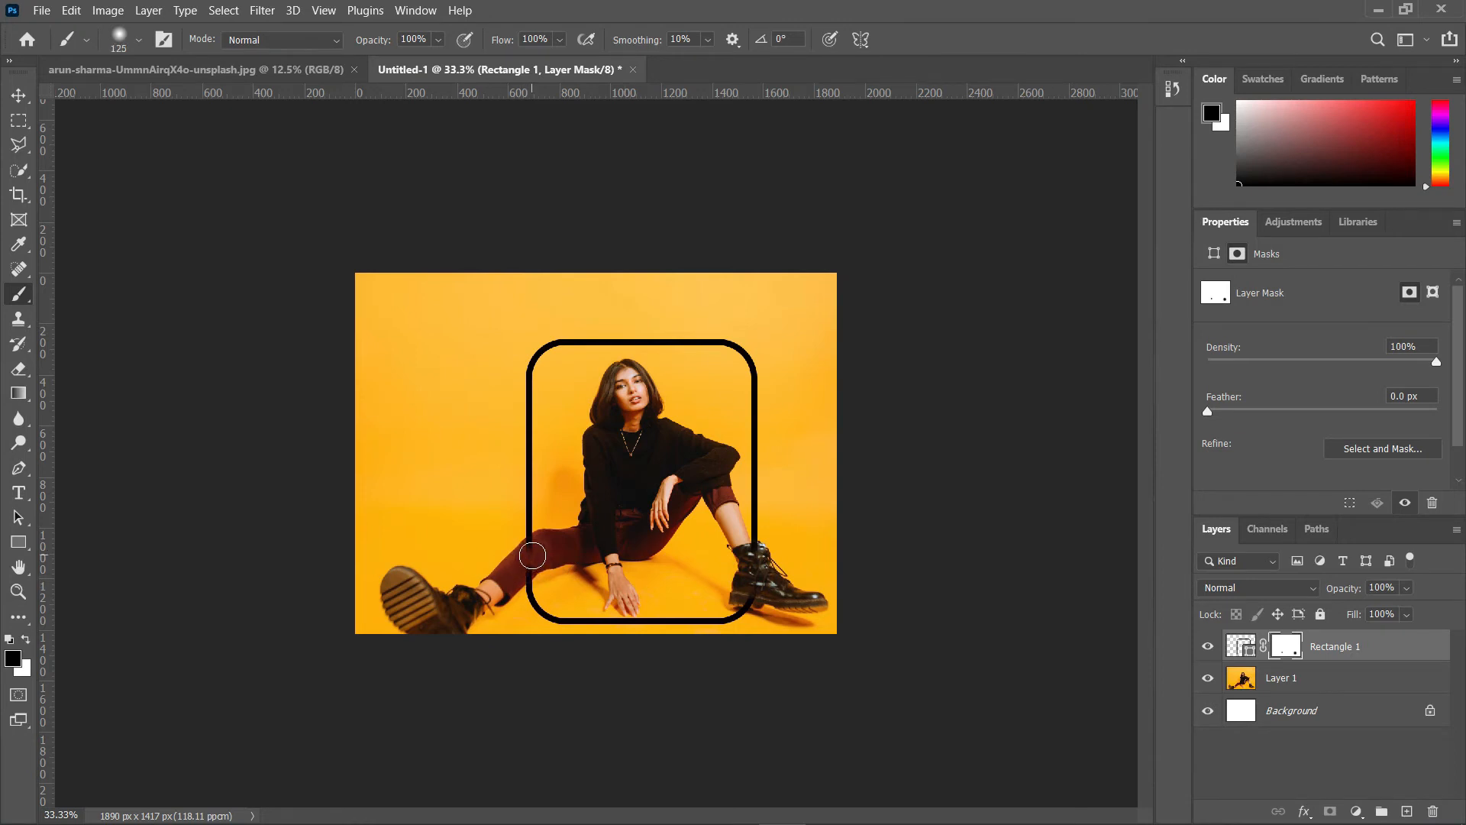
click(533, 555)
key(ctrl+plus)
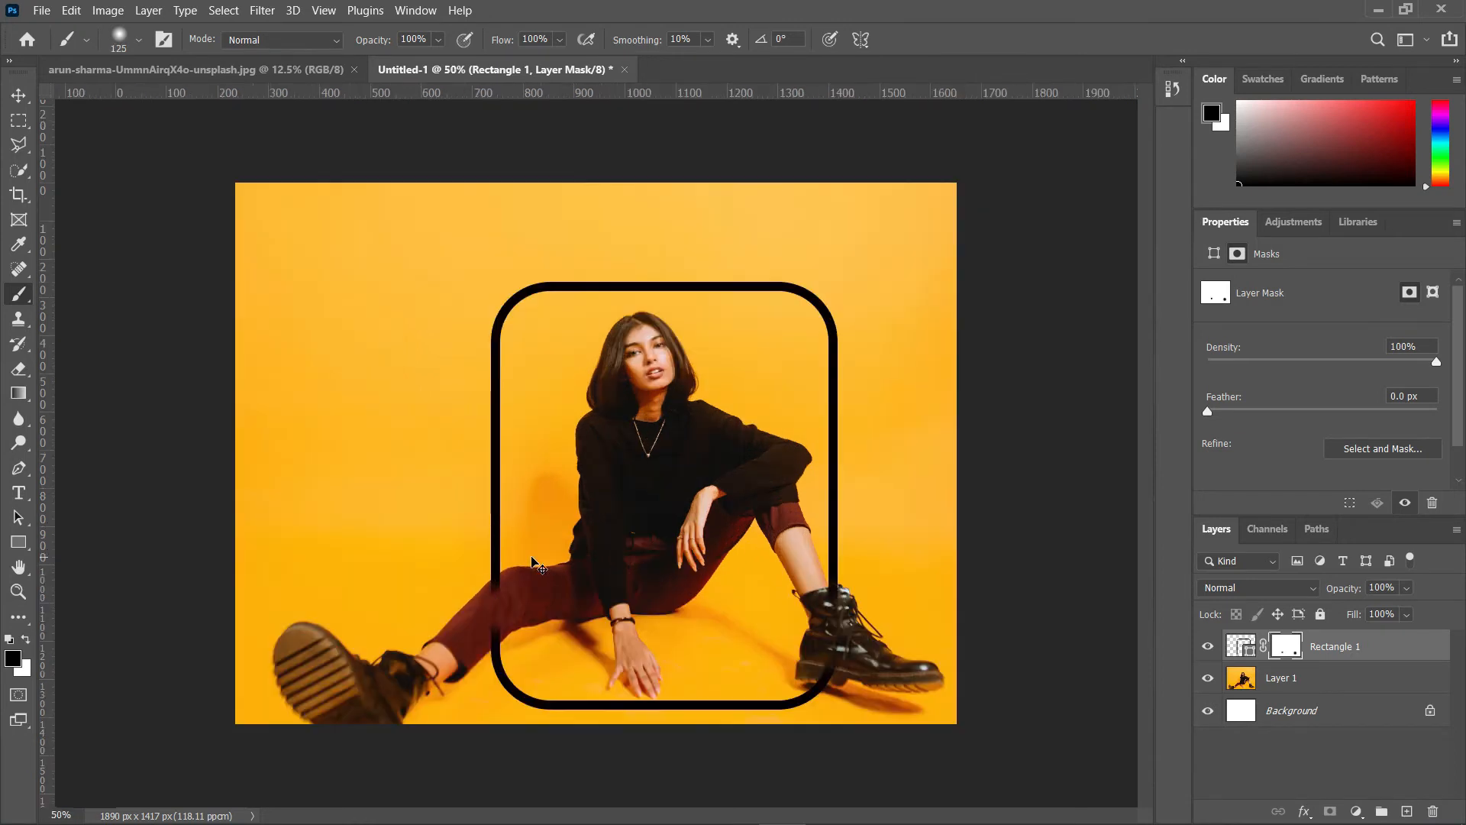
key(ctrl+plus)
key(ctrl+plus)
key(ctrl+plus)
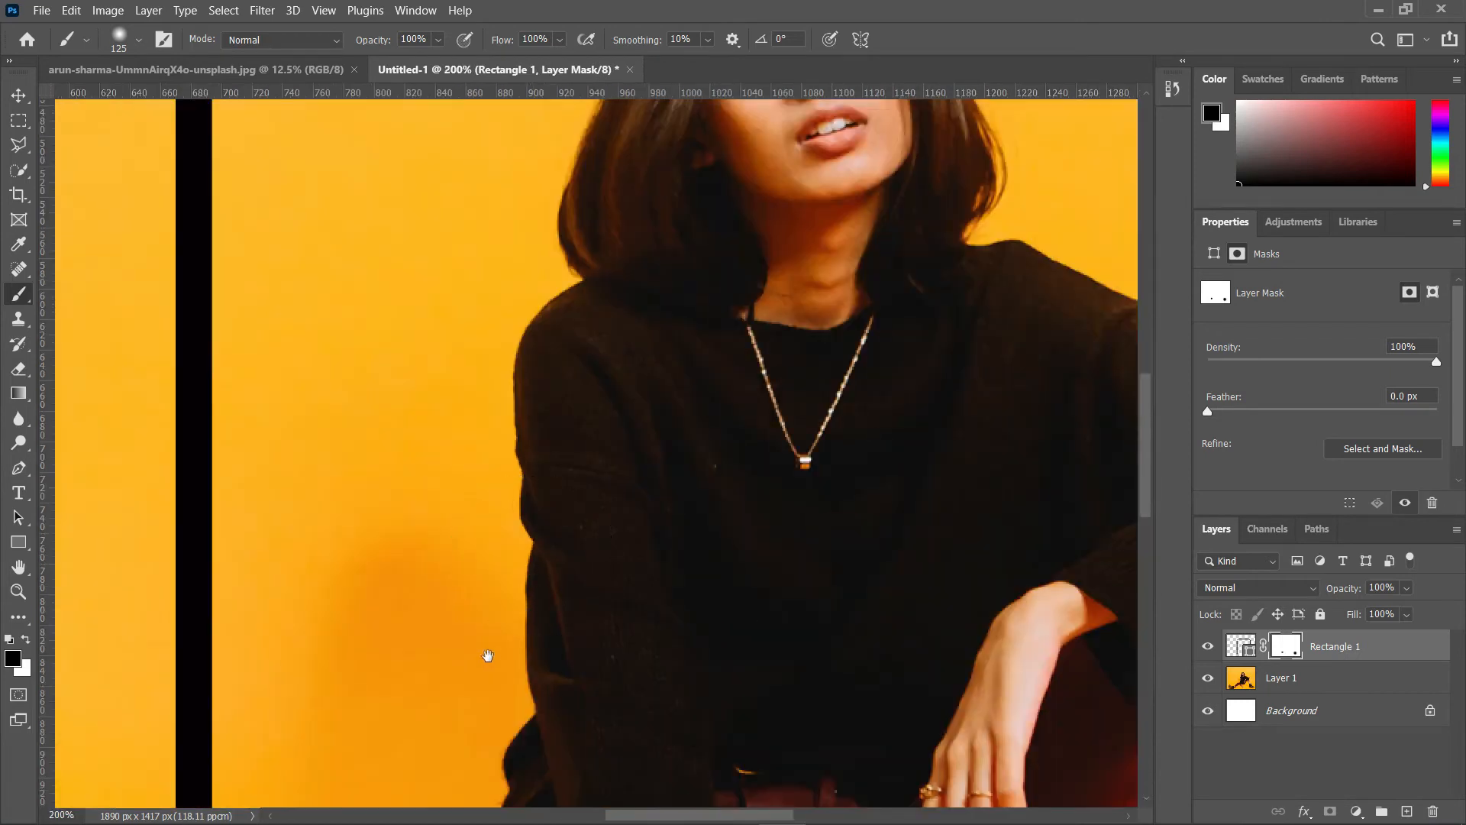
drag(548, 447, 564, 394)
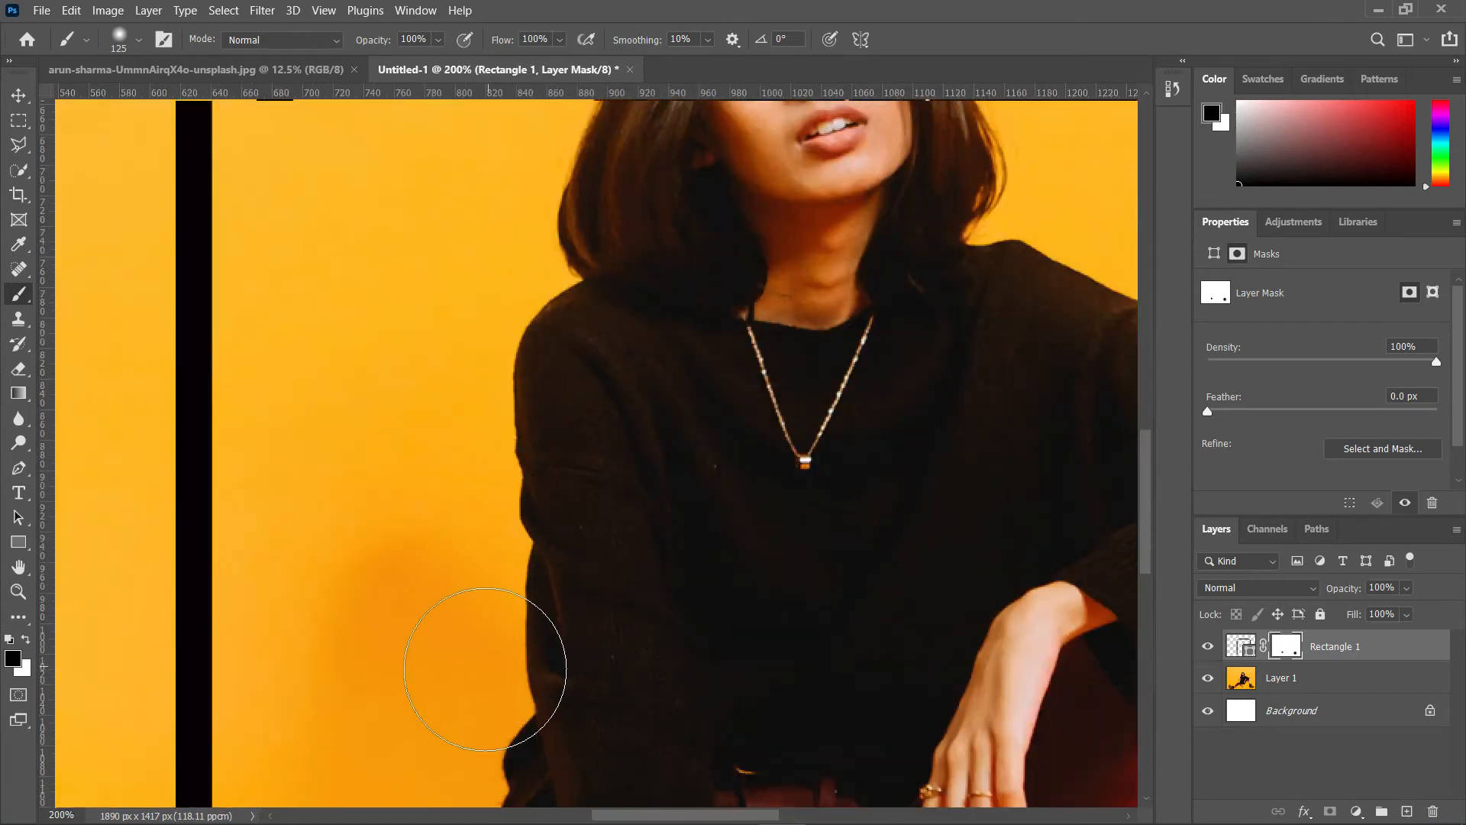
mouse_move(481, 672)
mouse_down()
mouse_move(589, 478)
mouse_move(593, 373)
mouse_move(621, 275)
mouse_up()
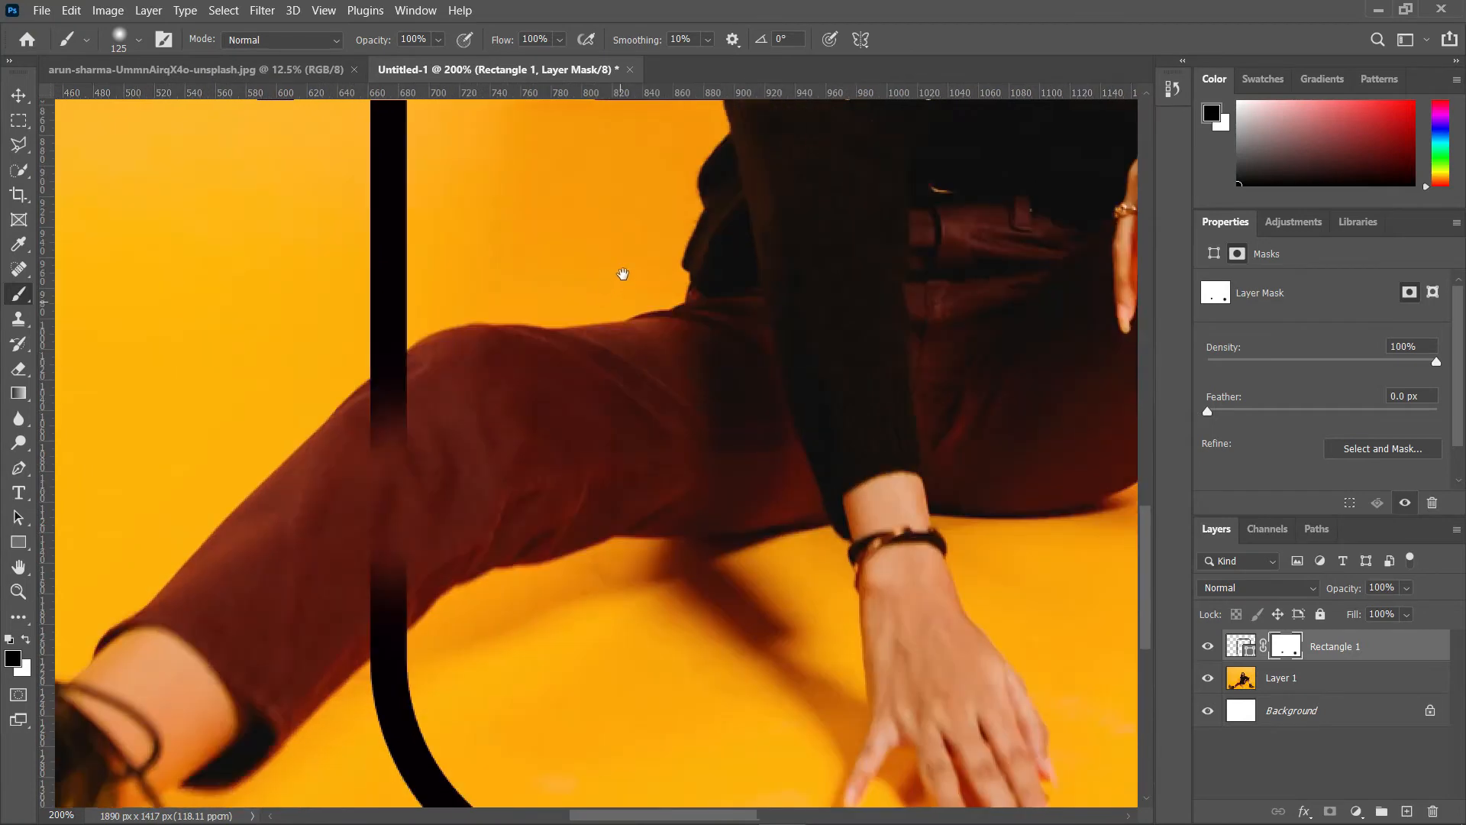
drag(470, 469, 500, 379)
click(426, 437)
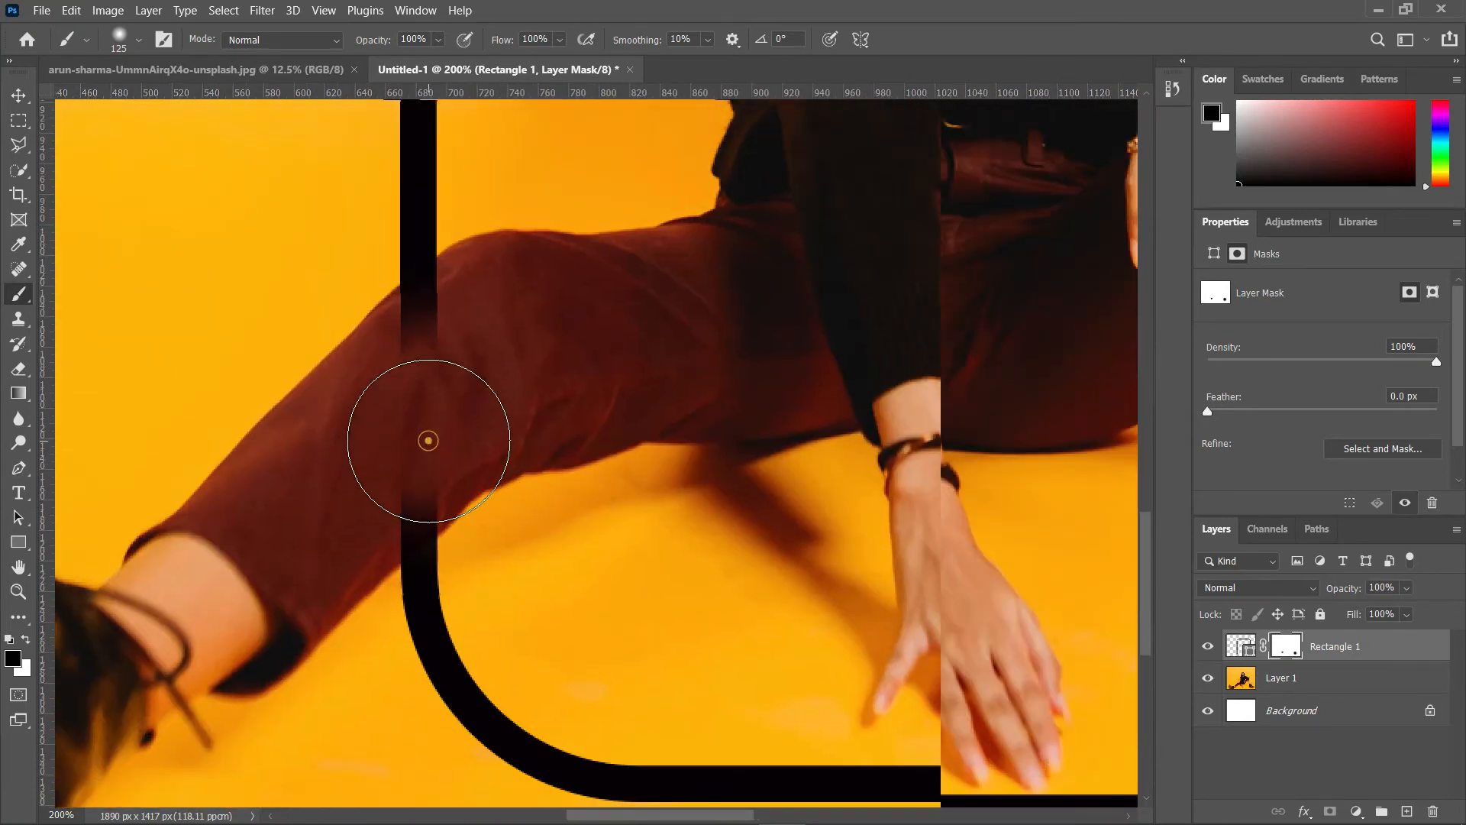
click(430, 491)
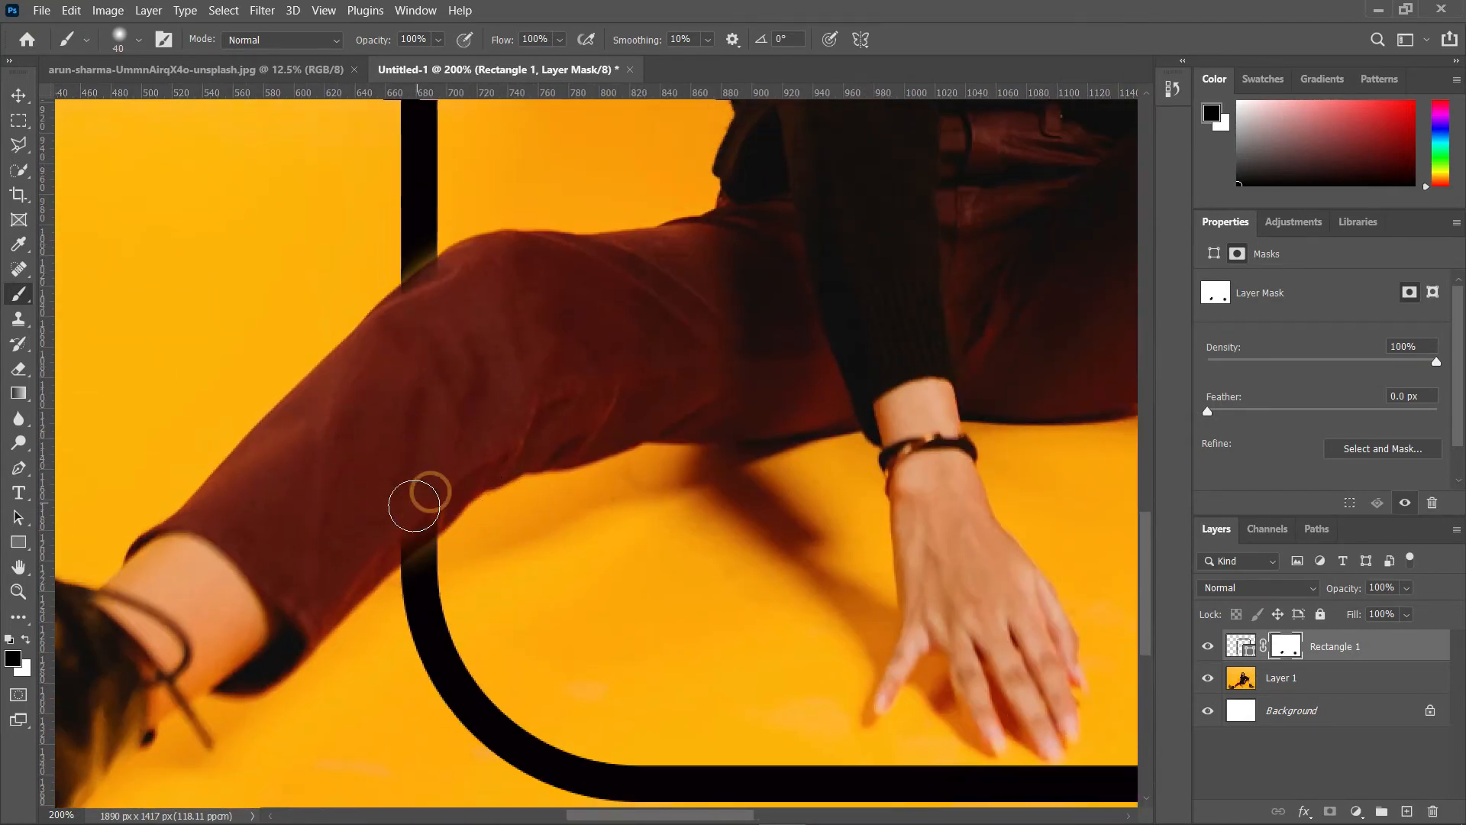
click(412, 507)
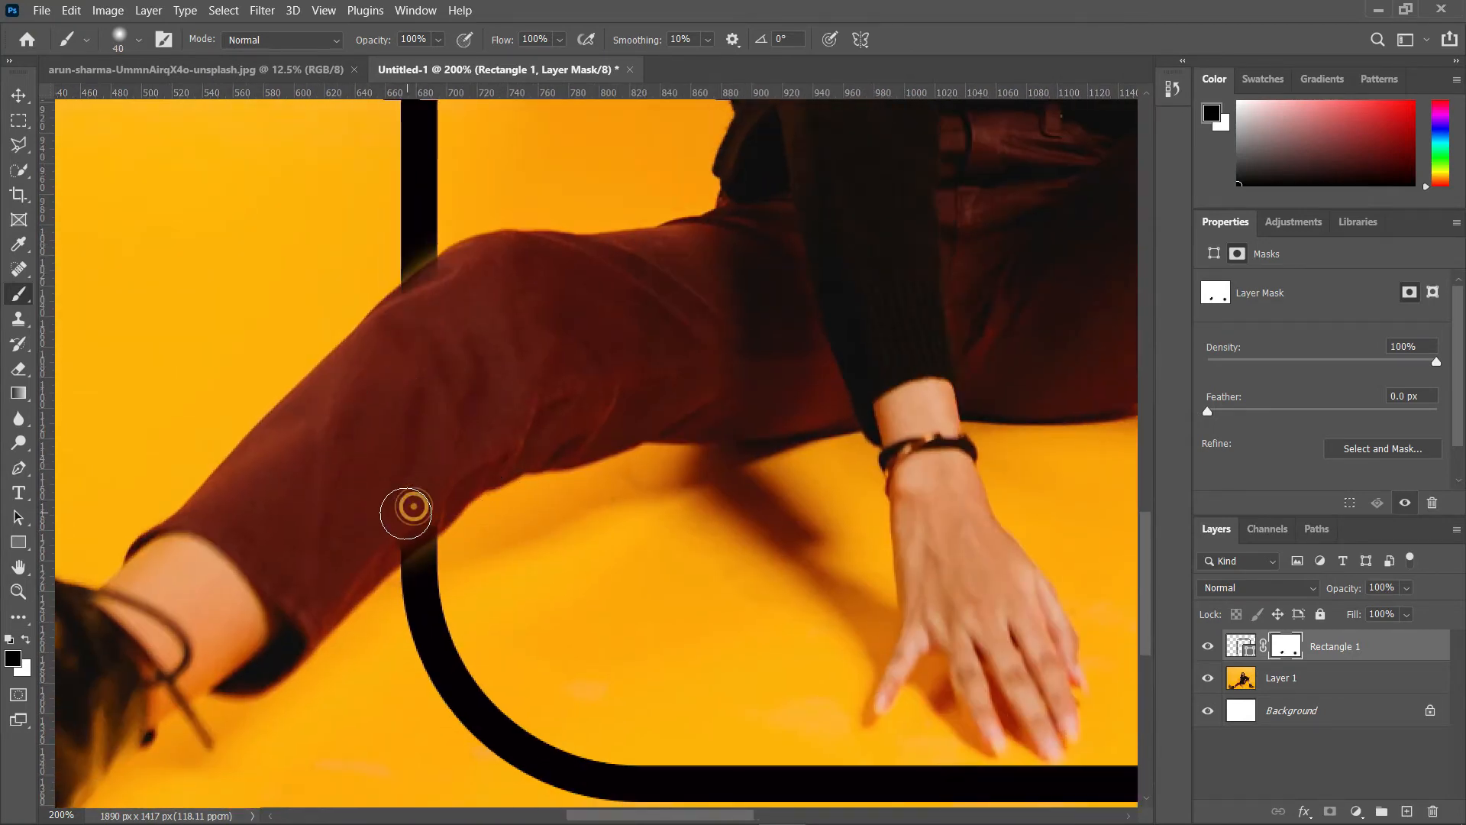
click(403, 516)
click(393, 524)
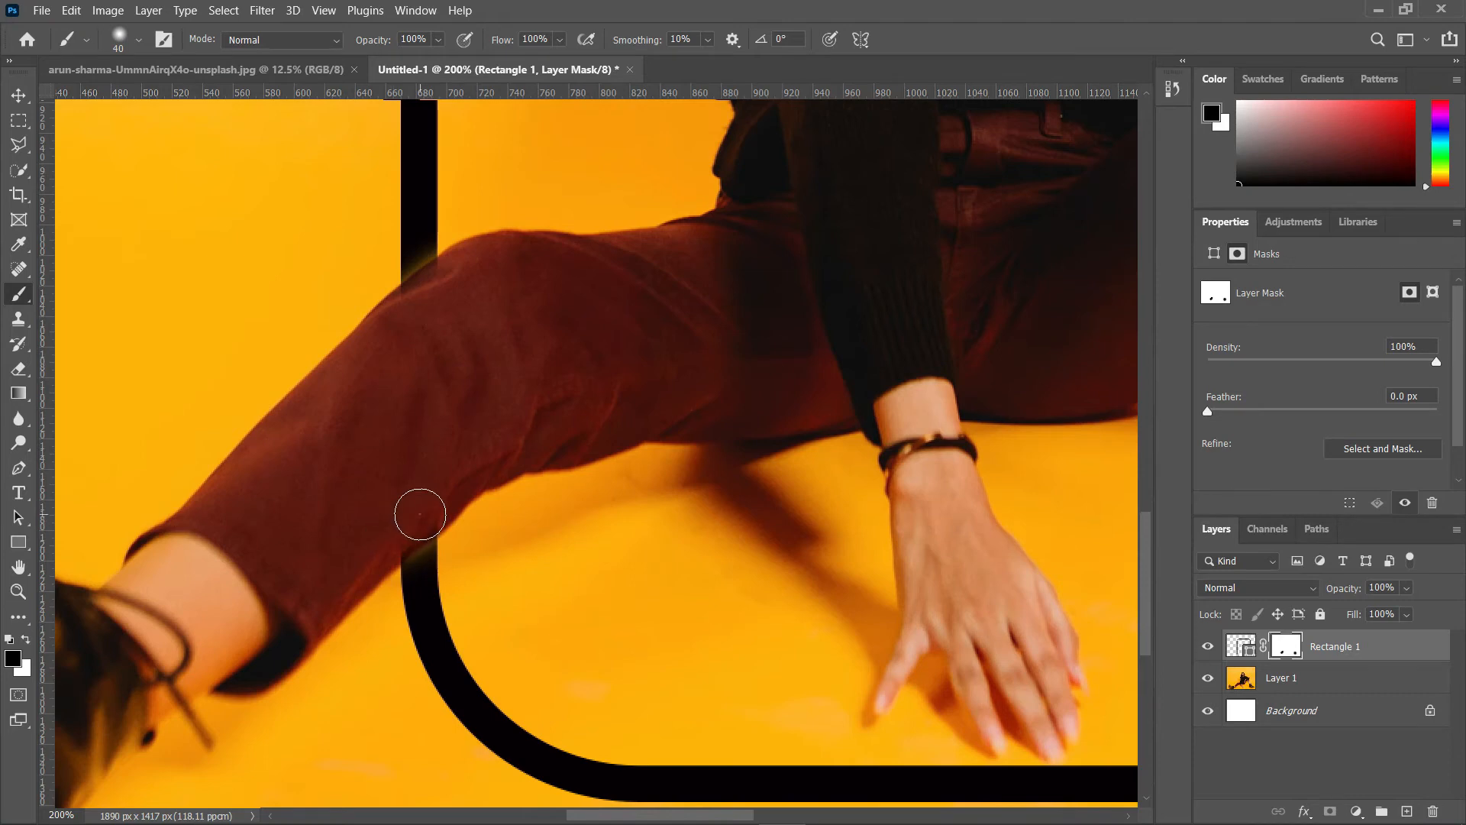
click(390, 529)
Step: Paint out the remaining stroke over the right boot on the mask
click(445, 291)
mouse_move(865, 419)
mouse_down()
mouse_move(801, 432)
mouse_move(15, 368)
mouse_up()
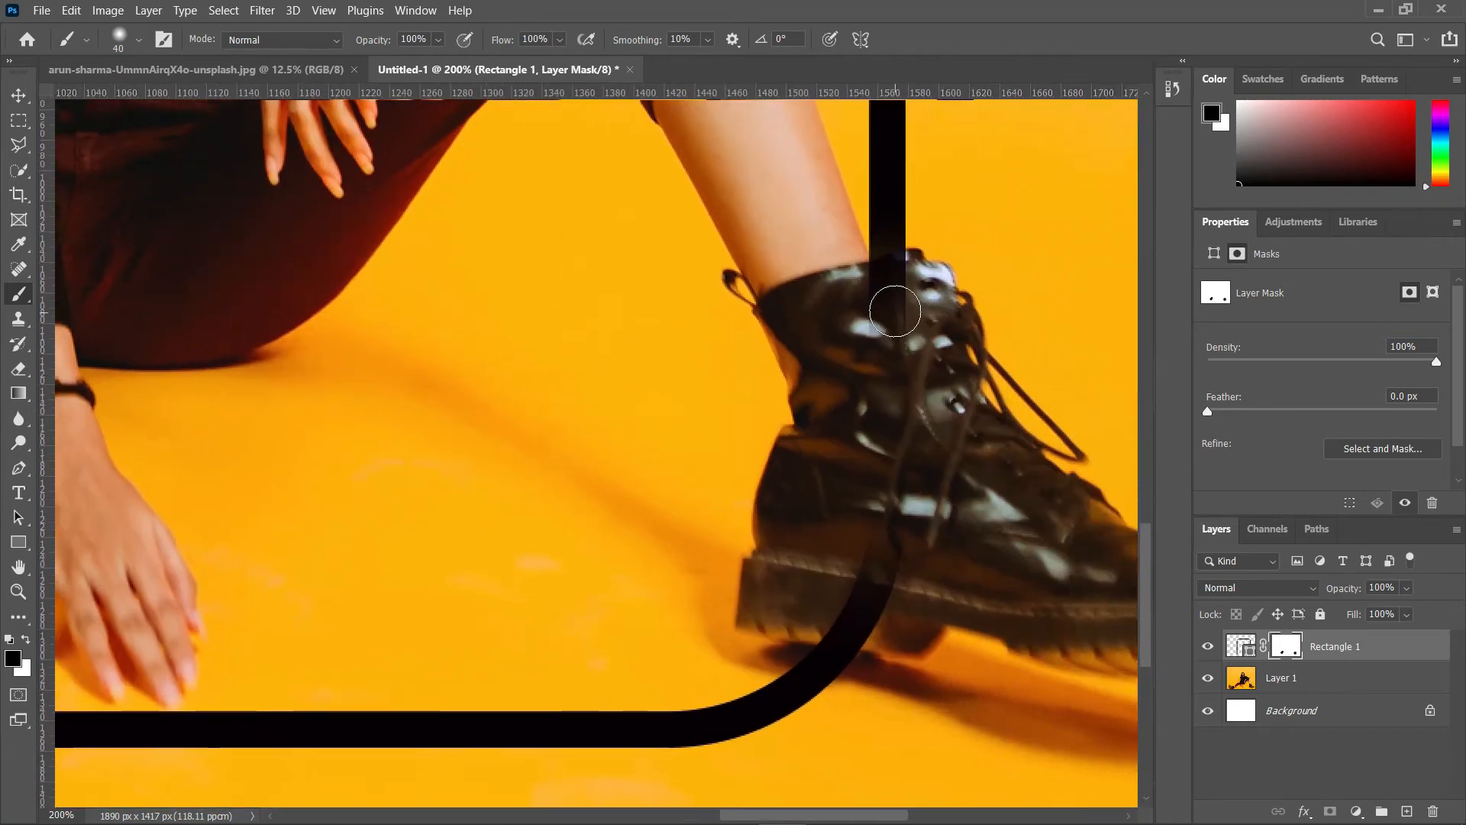
mouse_move(879, 554)
mouse_down()
mouse_move(864, 576)
mouse_move(874, 612)
mouse_move(831, 619)
mouse_move(845, 616)
mouse_up()
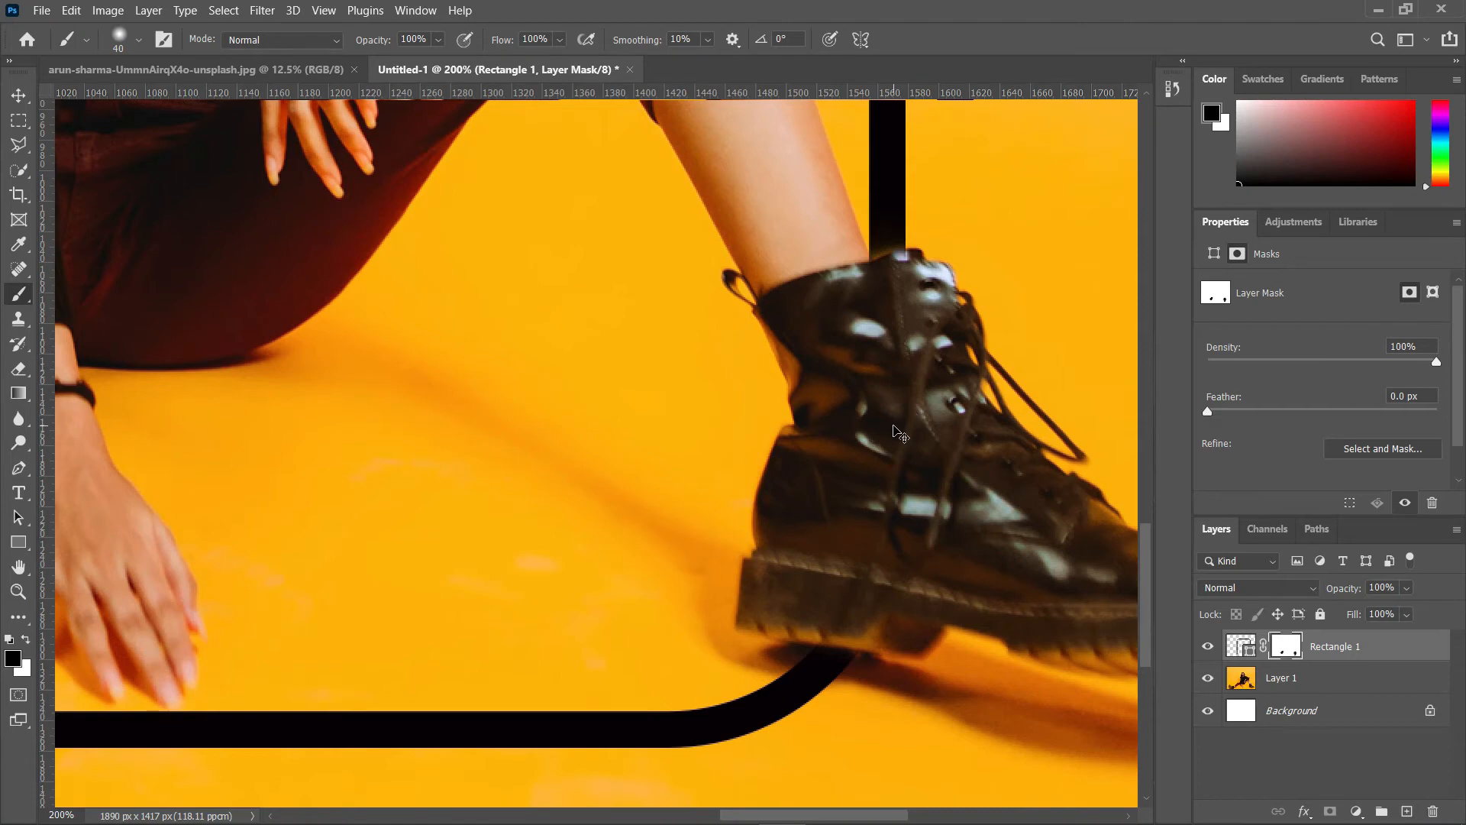
key(ctrl+minus)
key(ctrl+minus)
key(ctrl+minus)
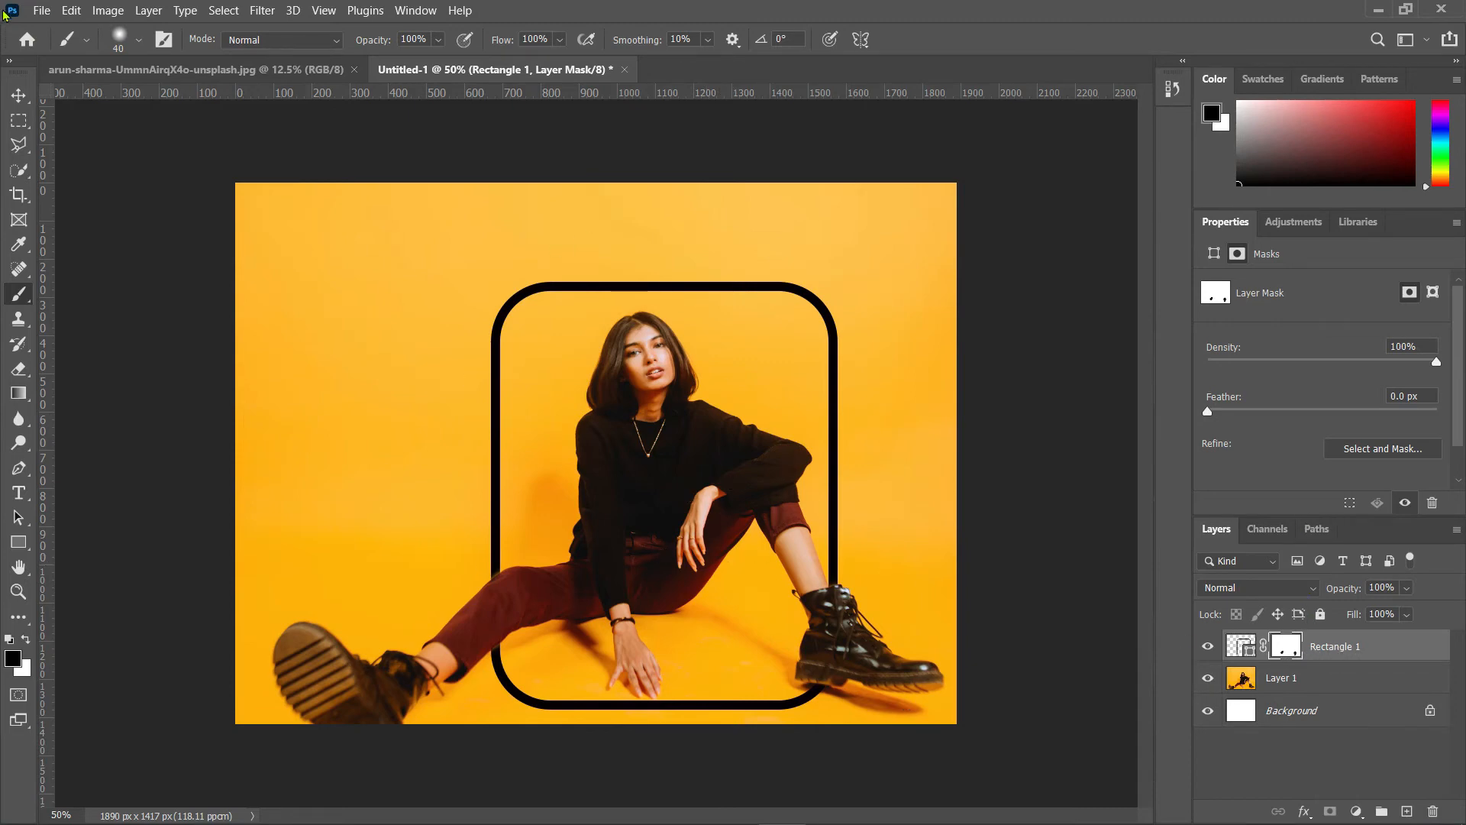
Step: Add a new layer, type BEHIND in Rockwell Extra Bold, and position it across the upper frame
click(19, 95)
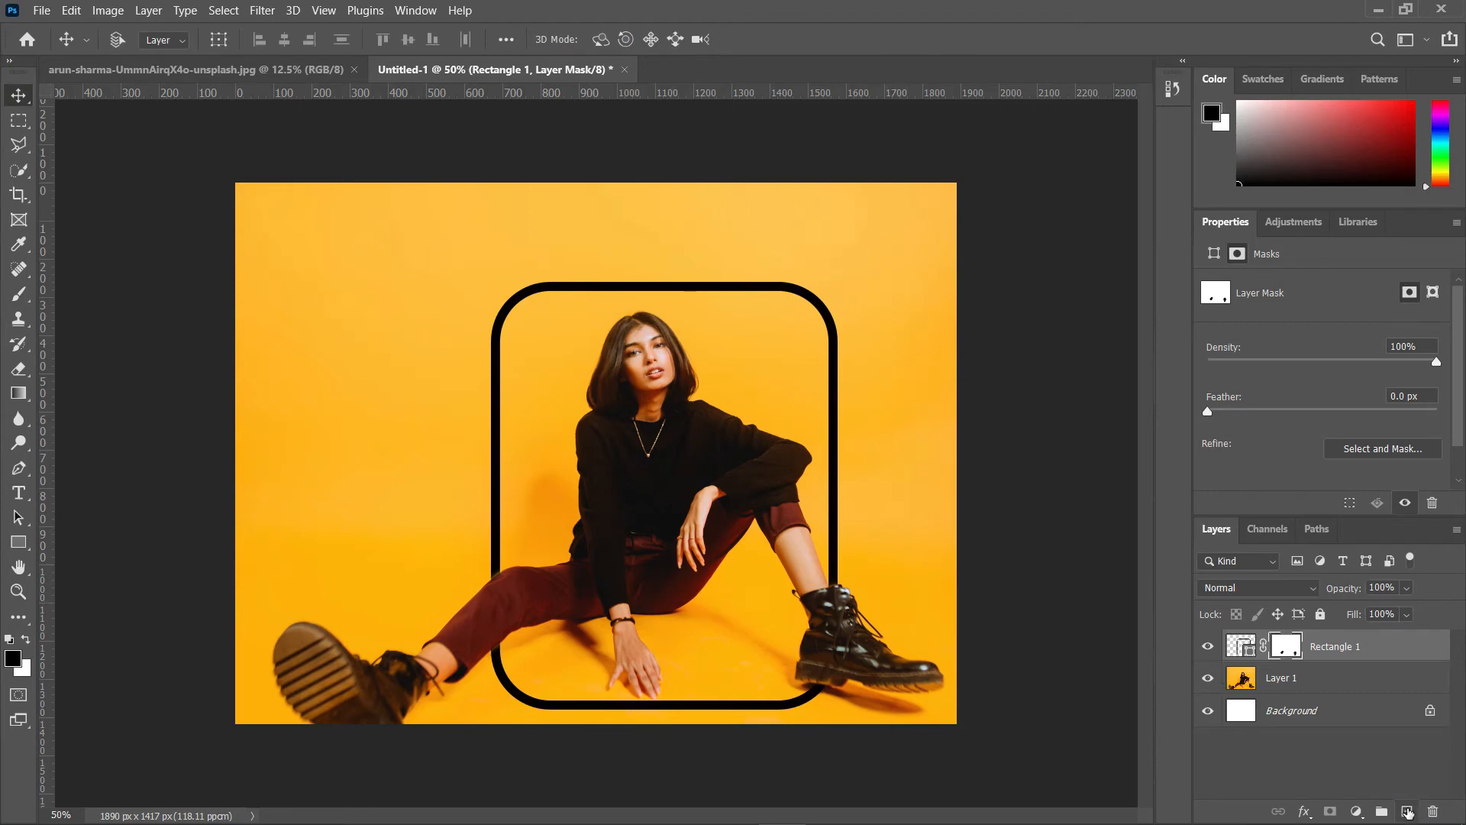
click(1407, 812)
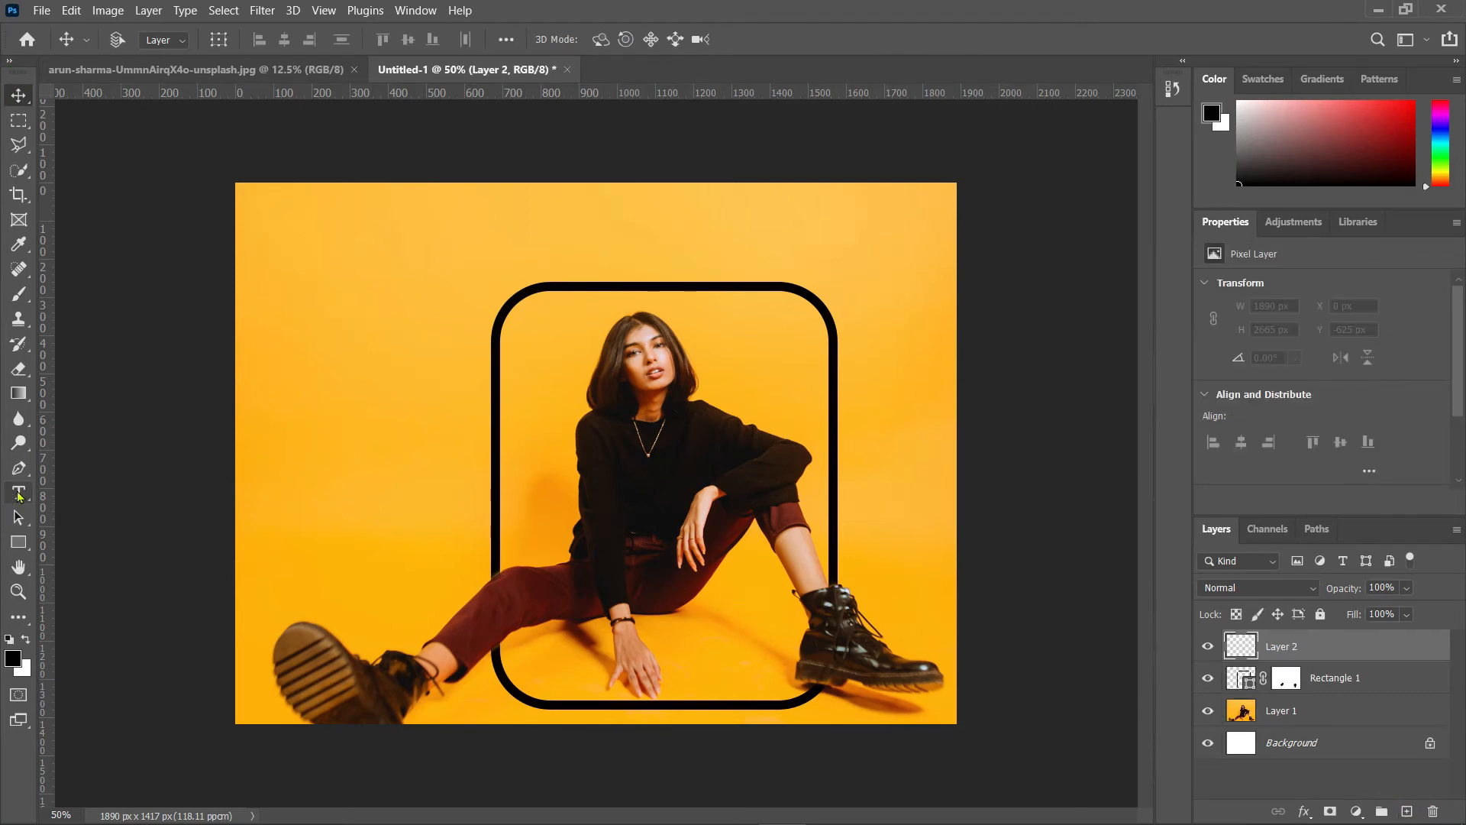
click(19, 493)
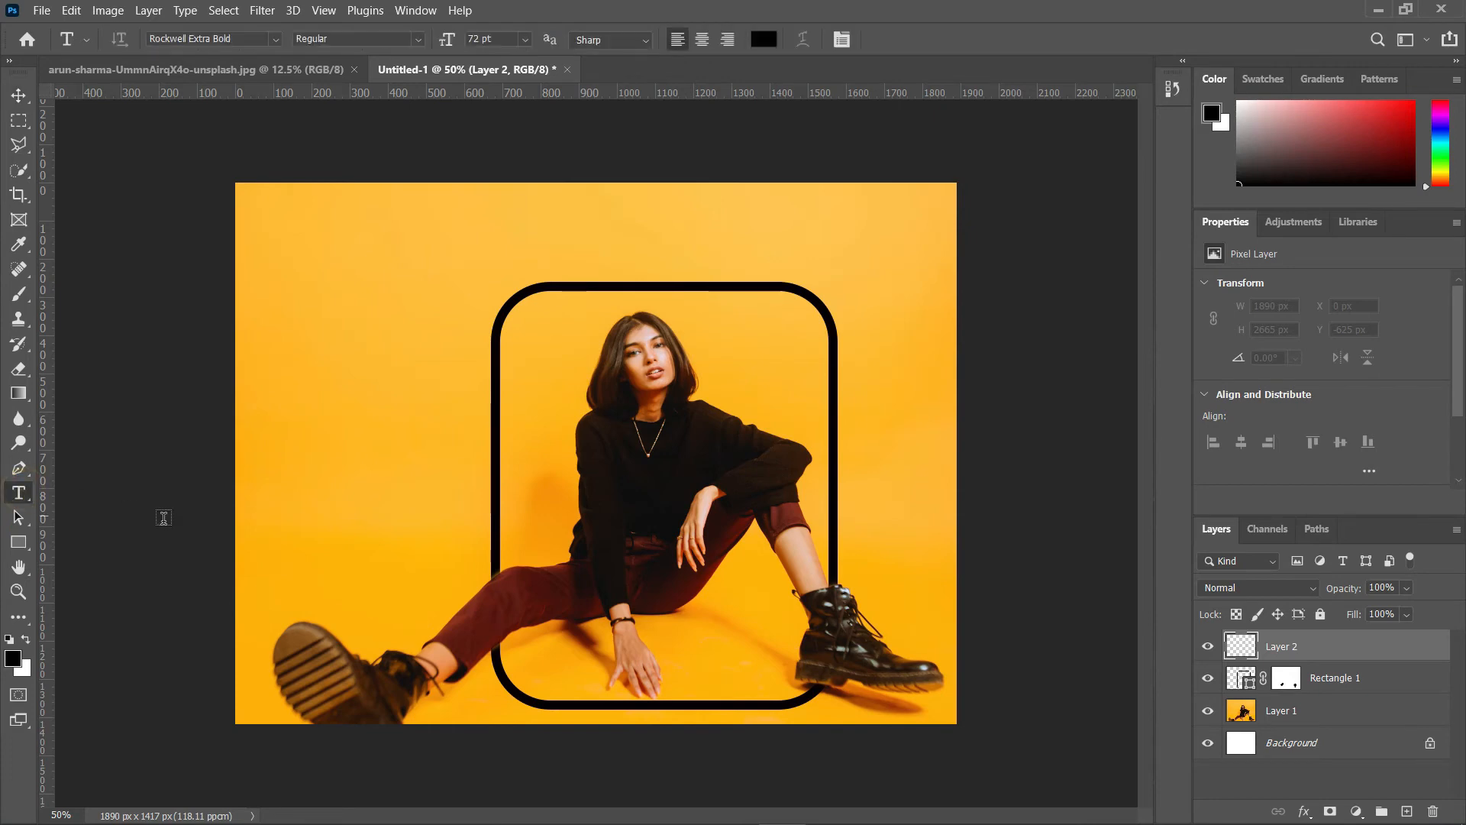
click(456, 473)
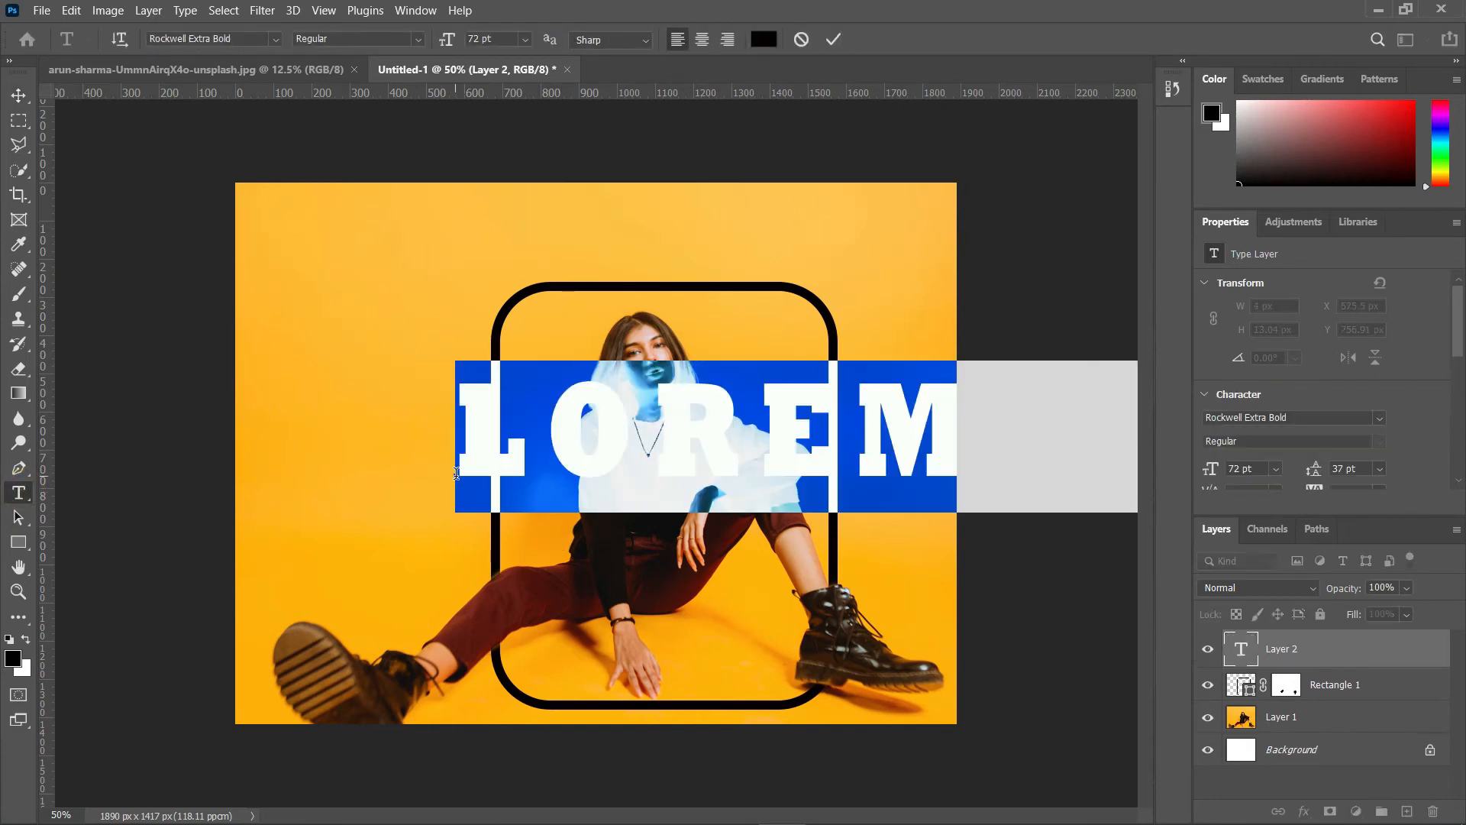
text(BEH)
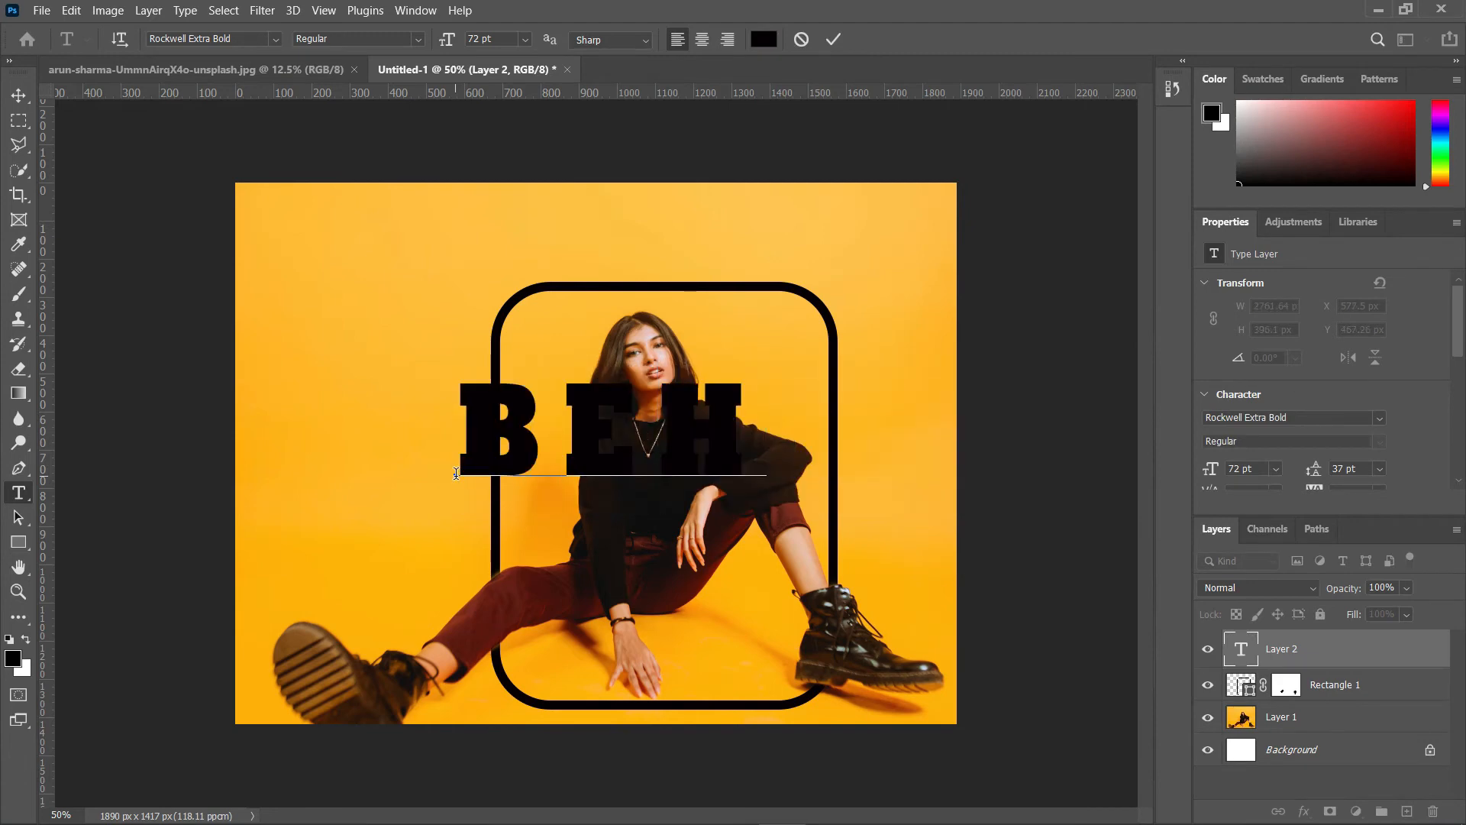
text(IND)
click(19, 95)
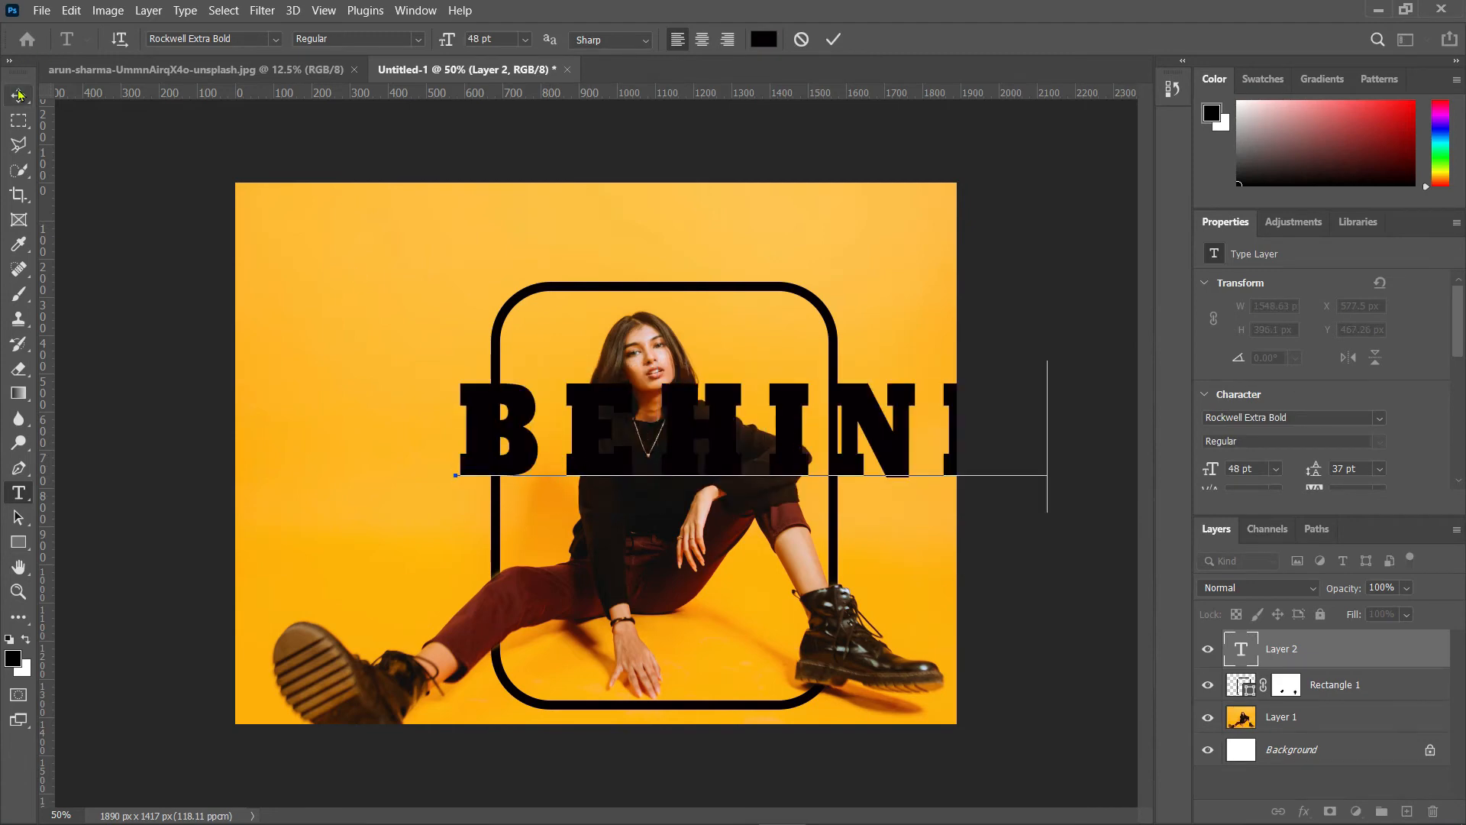
drag(801, 448, 693, 410)
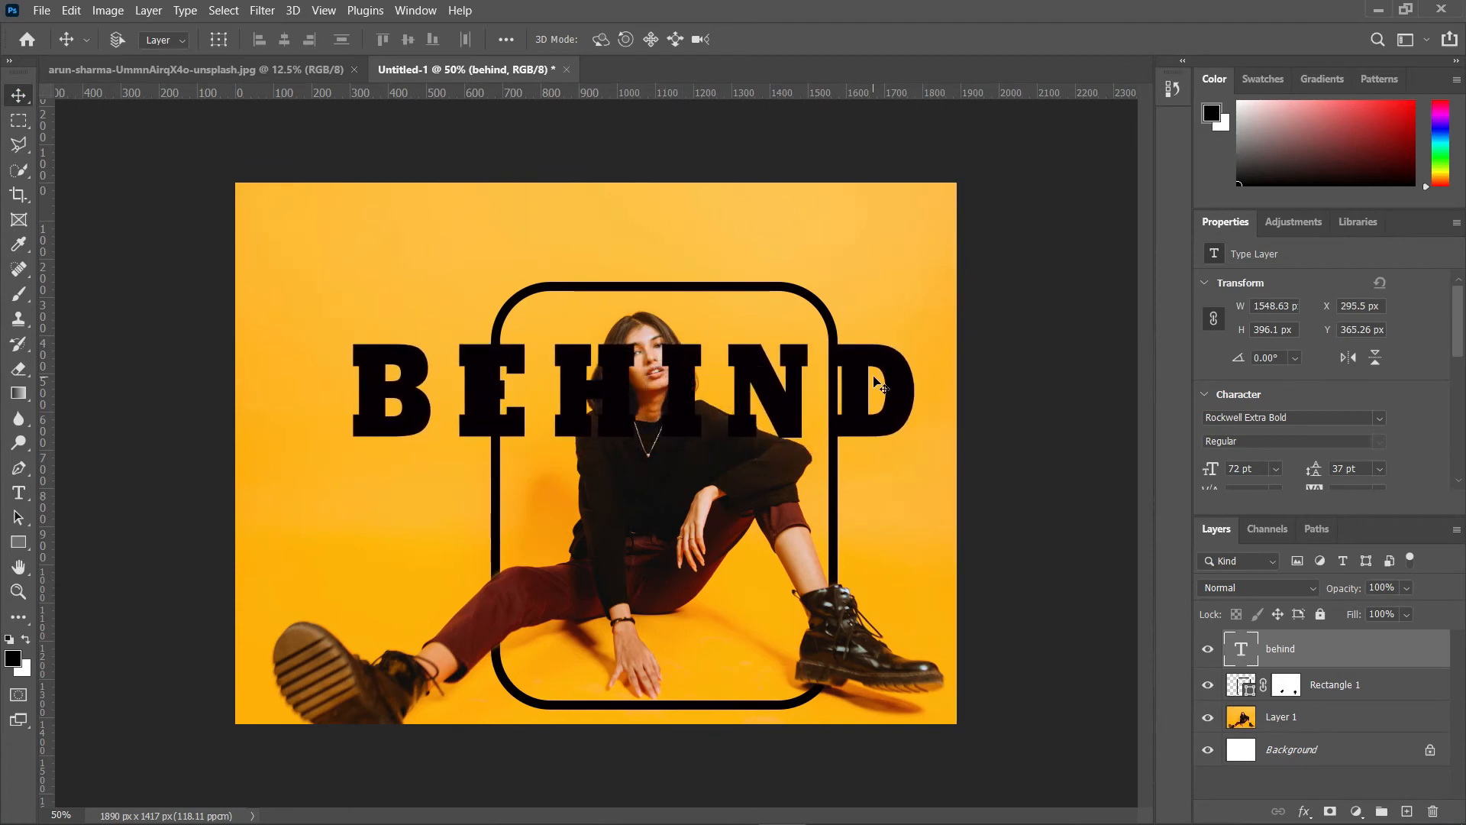
Step: Rotate the BEHIND text about -27.41° and reposition it diagonally across the woman
key(ctrl+t)
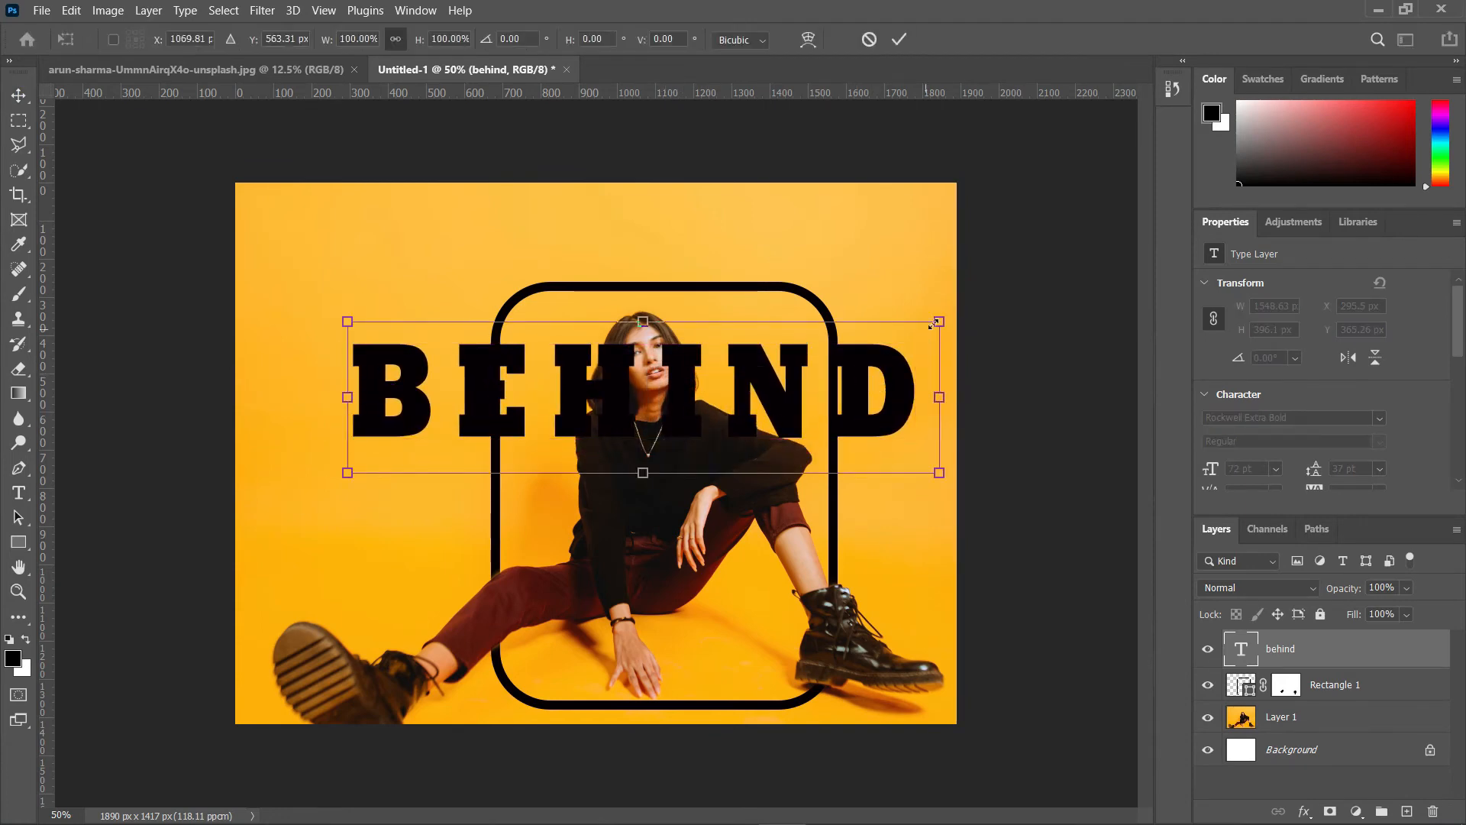
drag(958, 307, 873, 180)
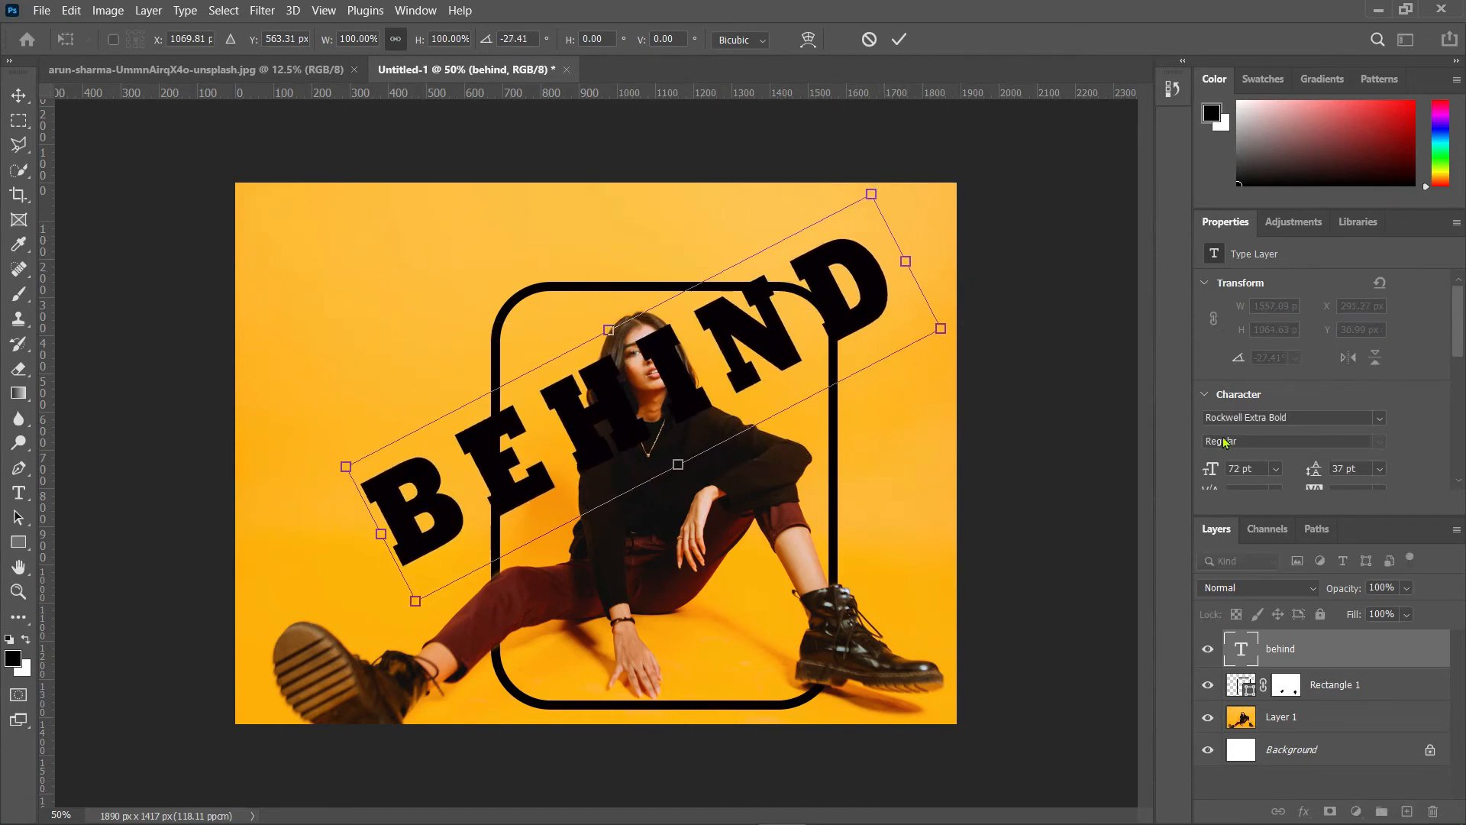
drag(748, 343, 730, 385)
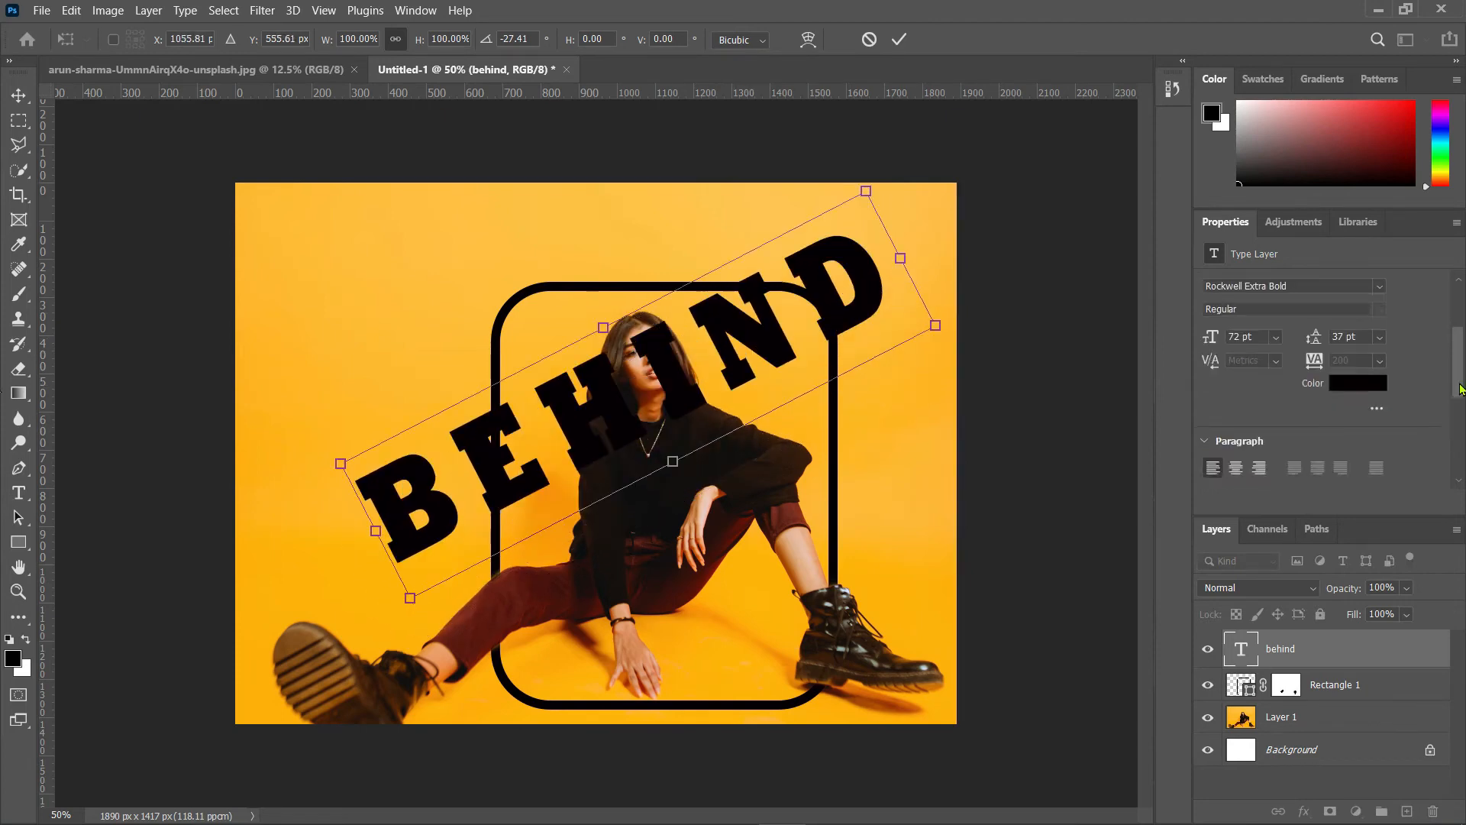
scroll(1459, 388, up, 1)
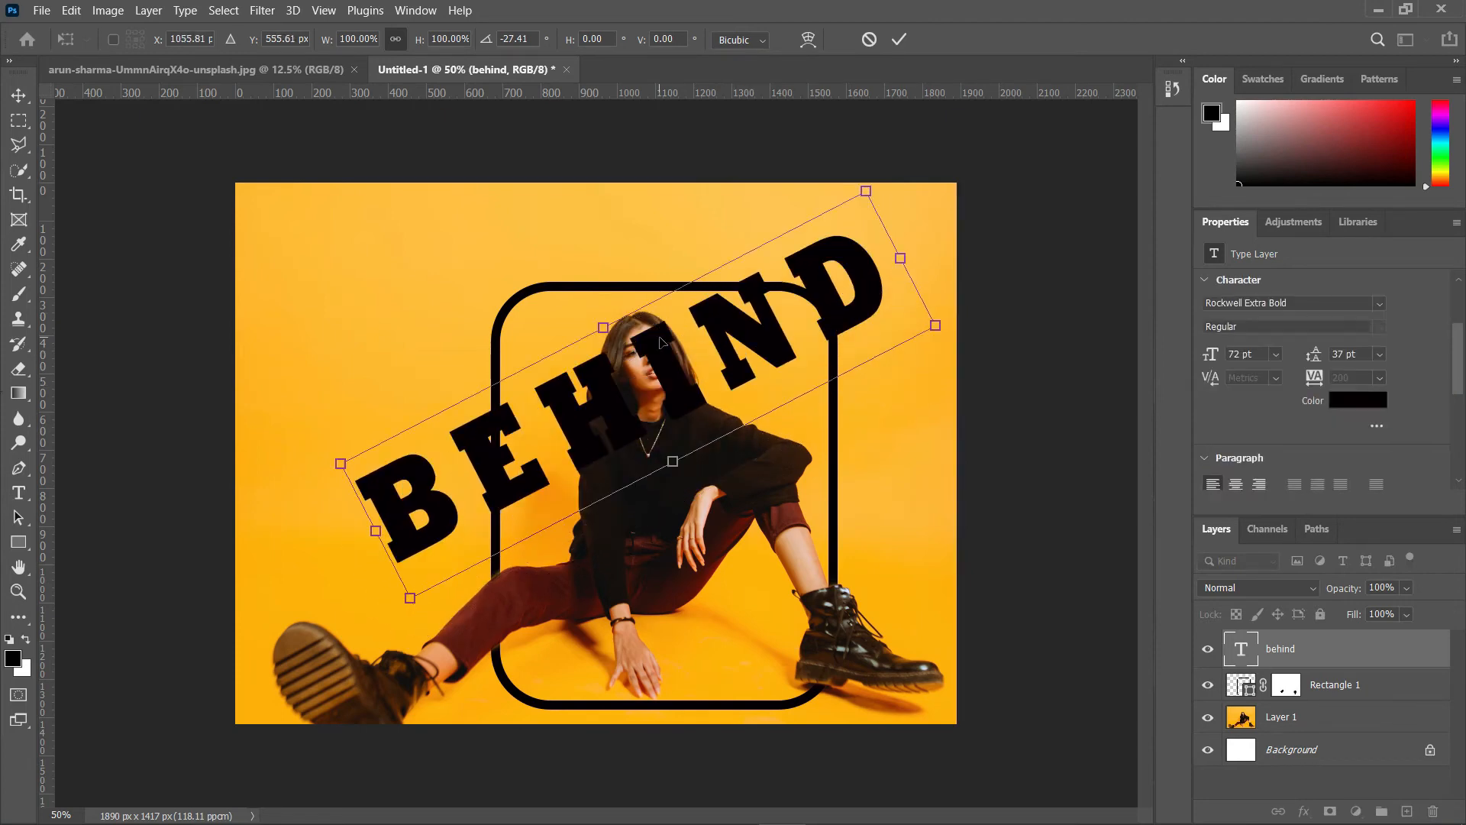
key(Return)
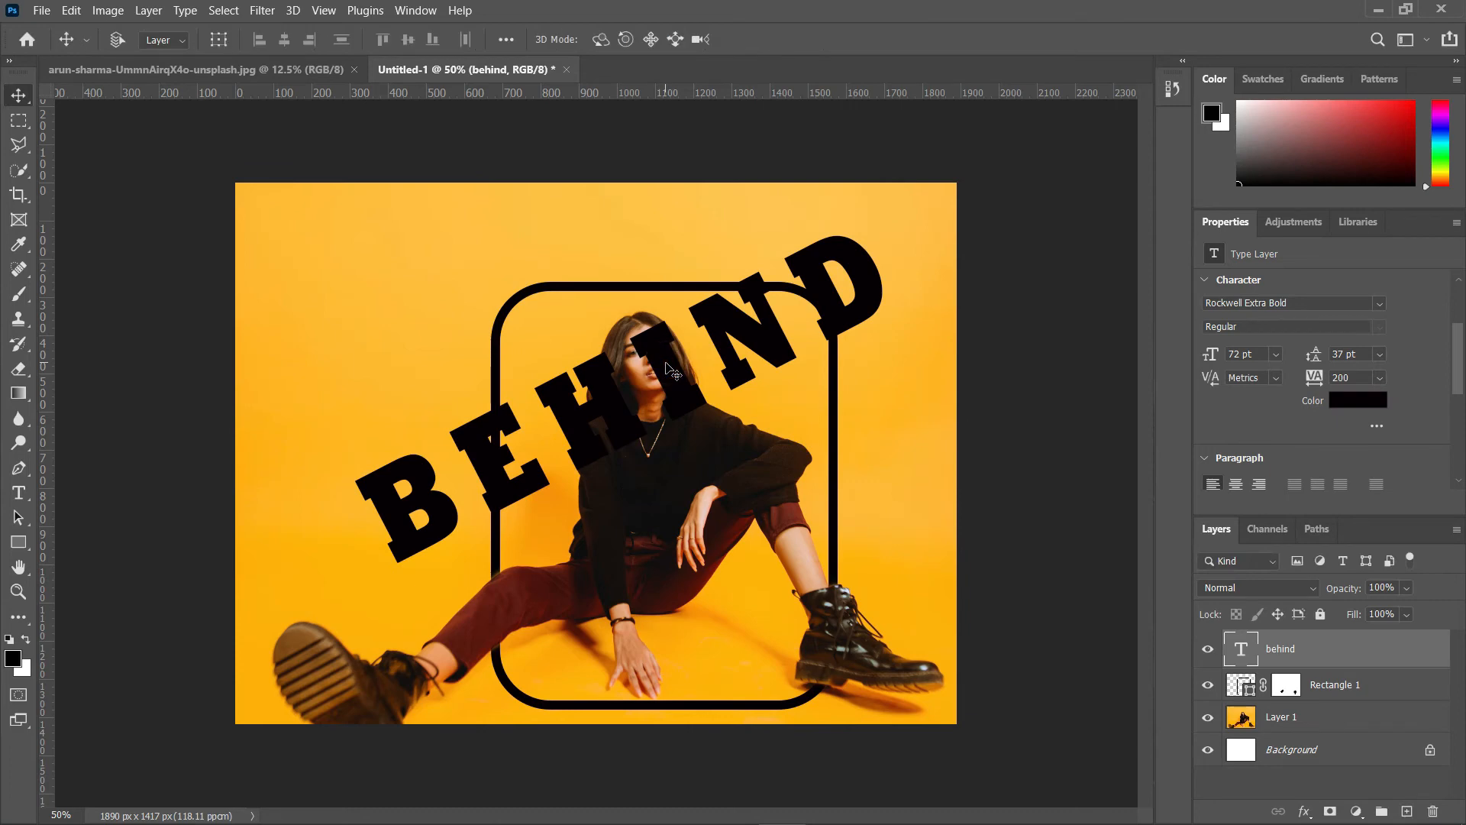
Step: Set the BEHIND text's tracking to 0 and nudge the text slightly into place
double_click(666, 368)
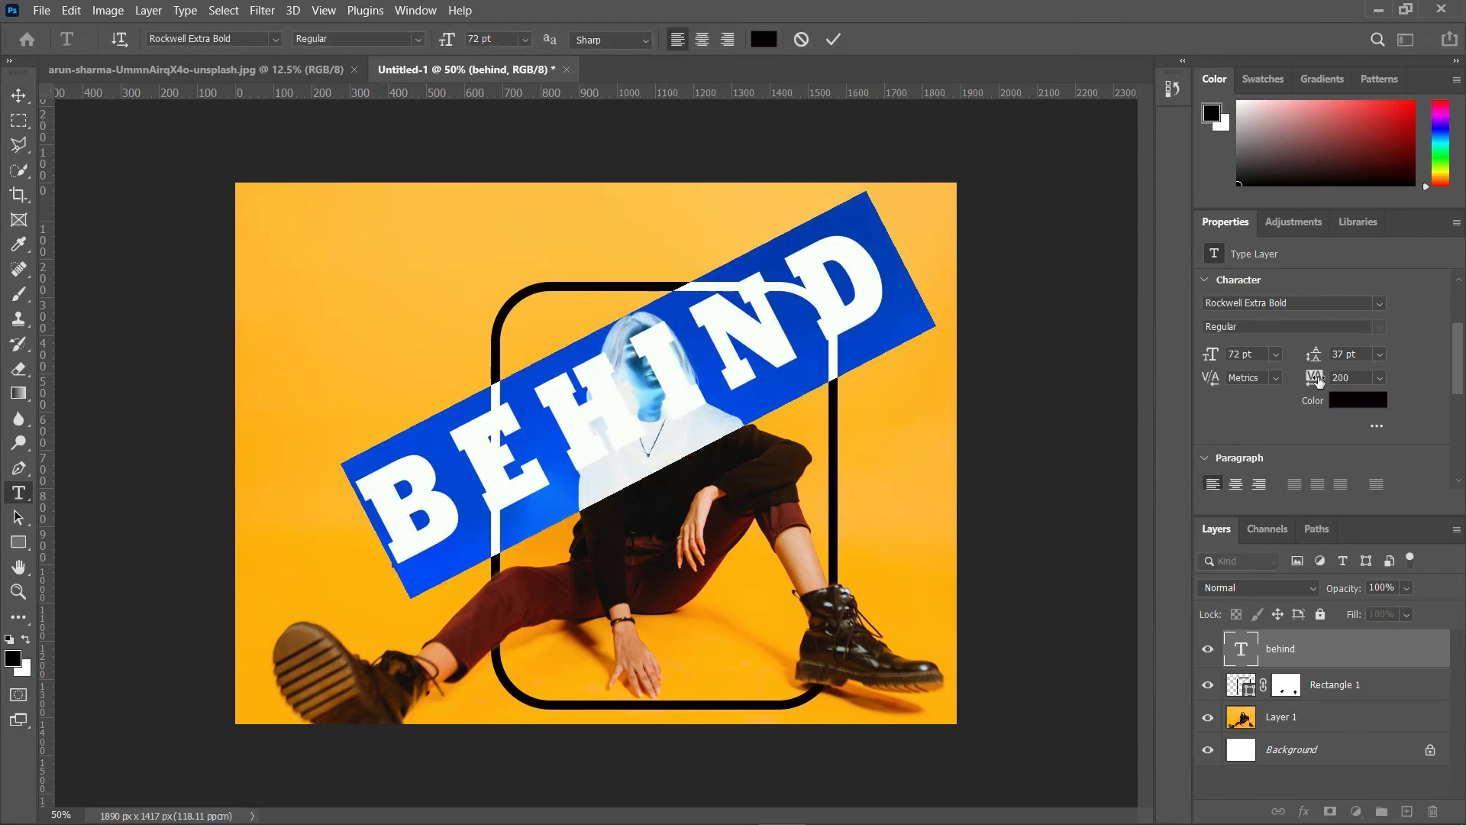
drag(1319, 389, 1309, 388)
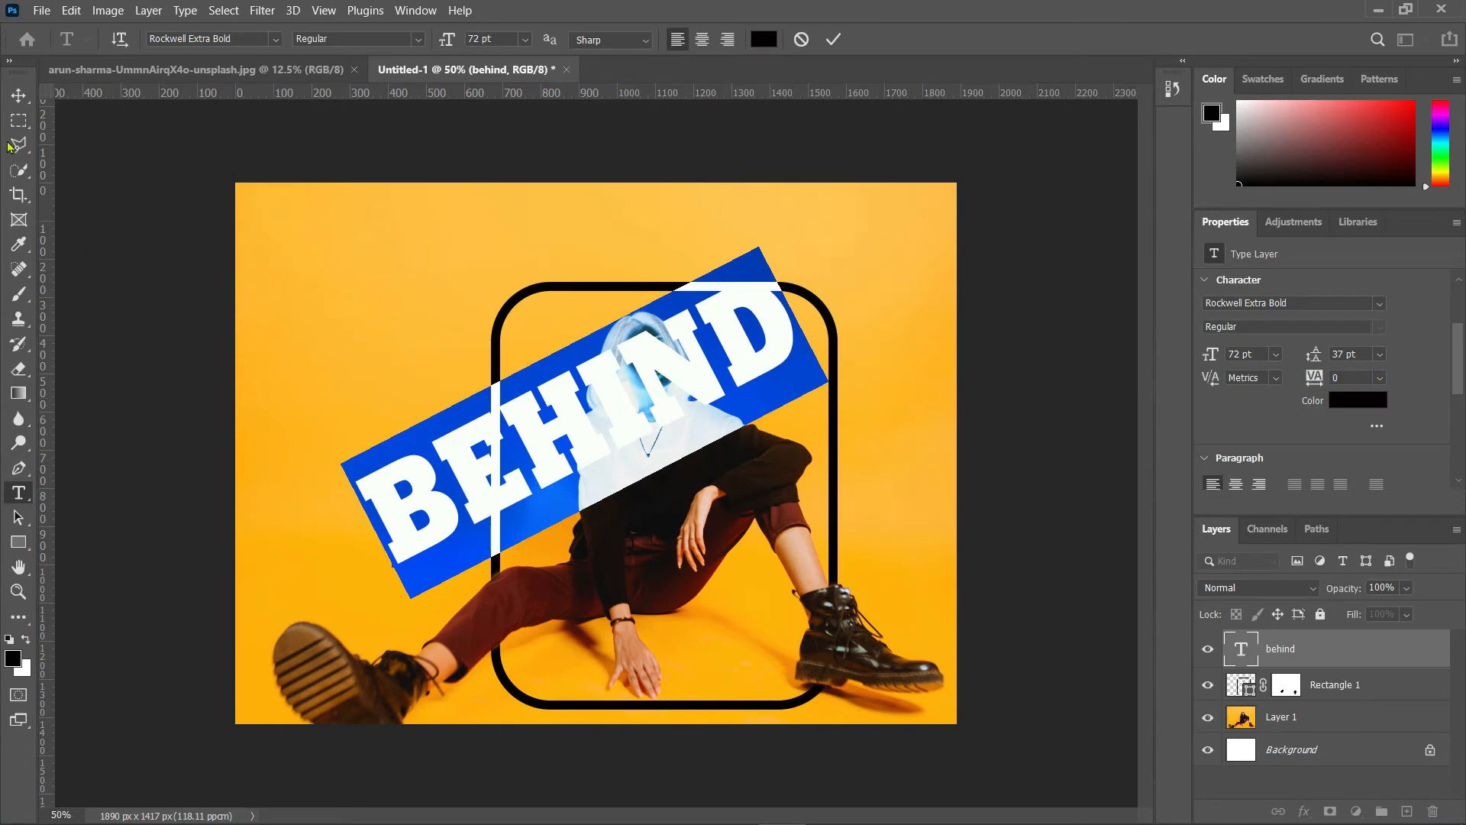
click(19, 94)
drag(680, 368, 677, 370)
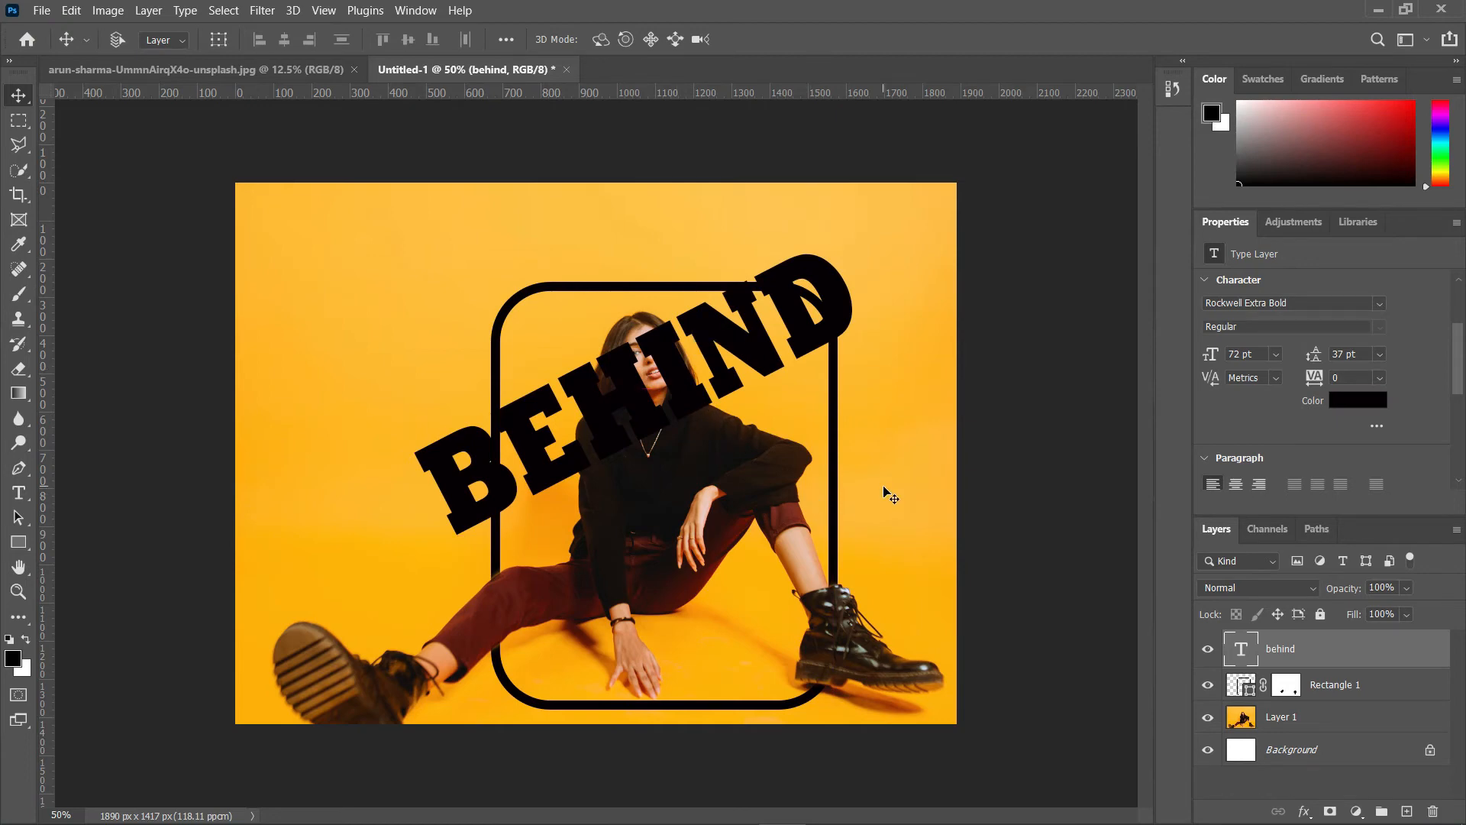
Step: Recolor the BEHIND text to near-white #f9f9fc
double_click(761, 347)
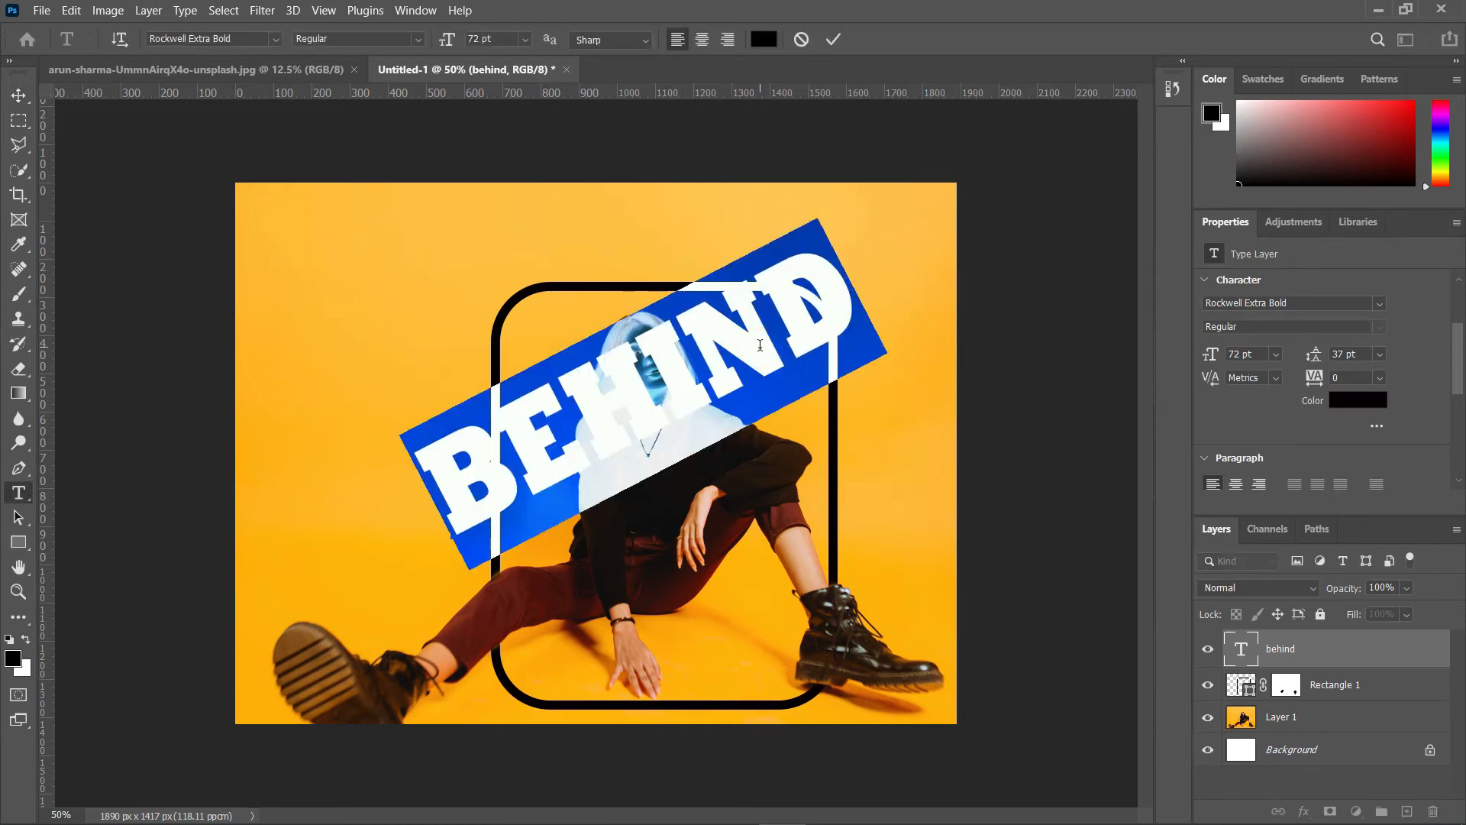
click(763, 39)
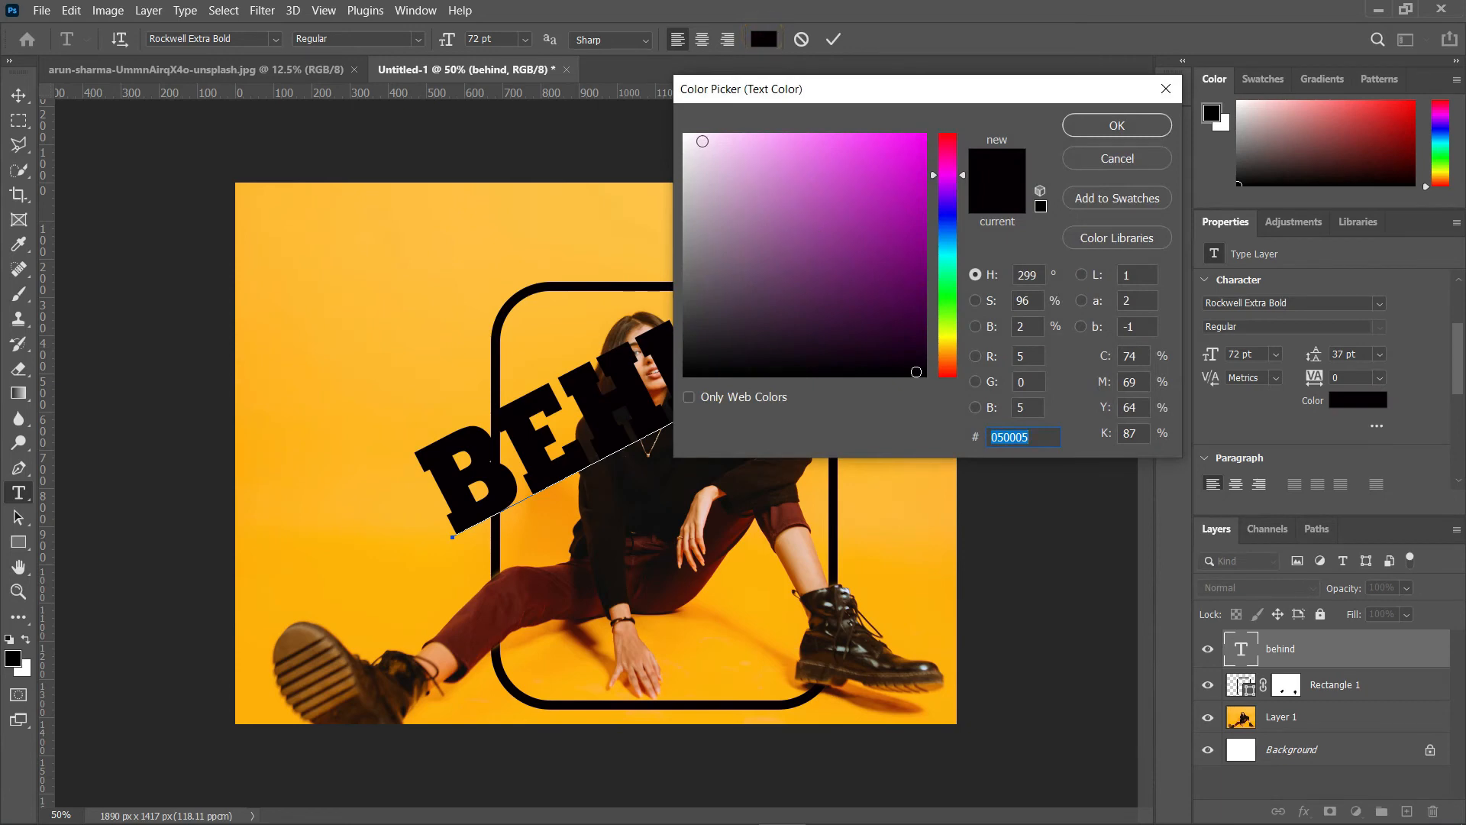
click(691, 134)
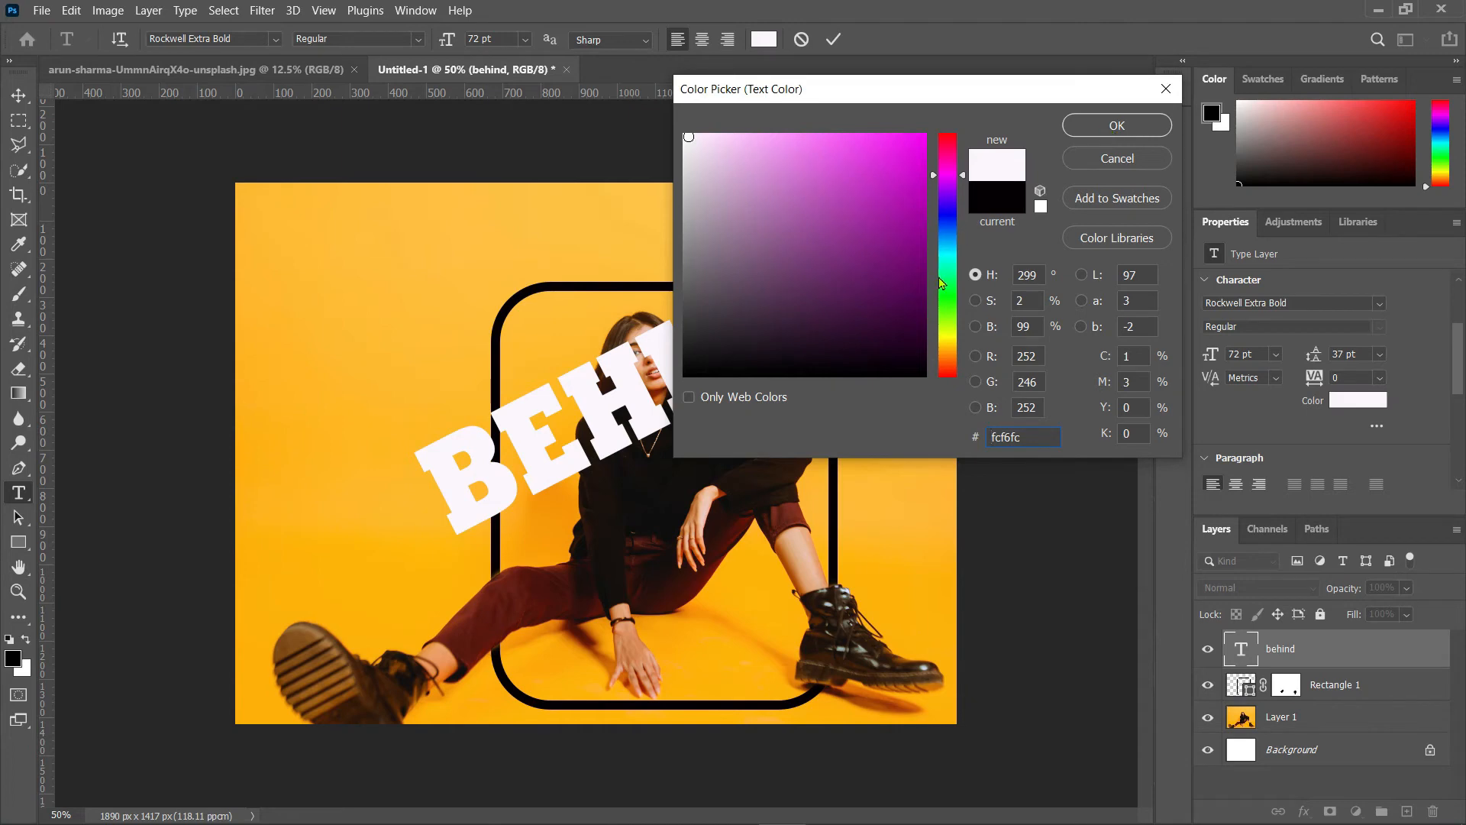
click(941, 284)
click(918, 146)
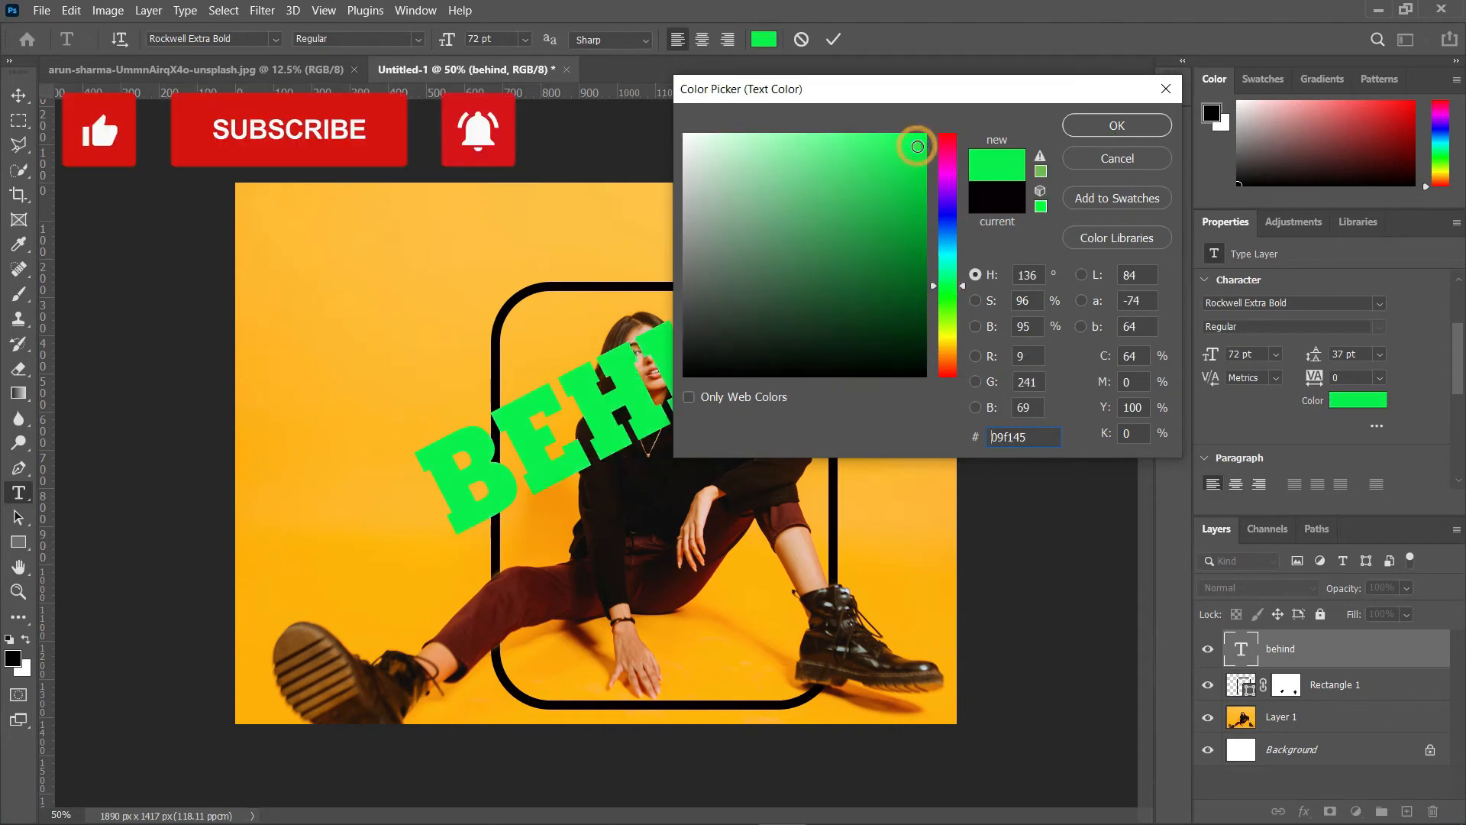
click(940, 213)
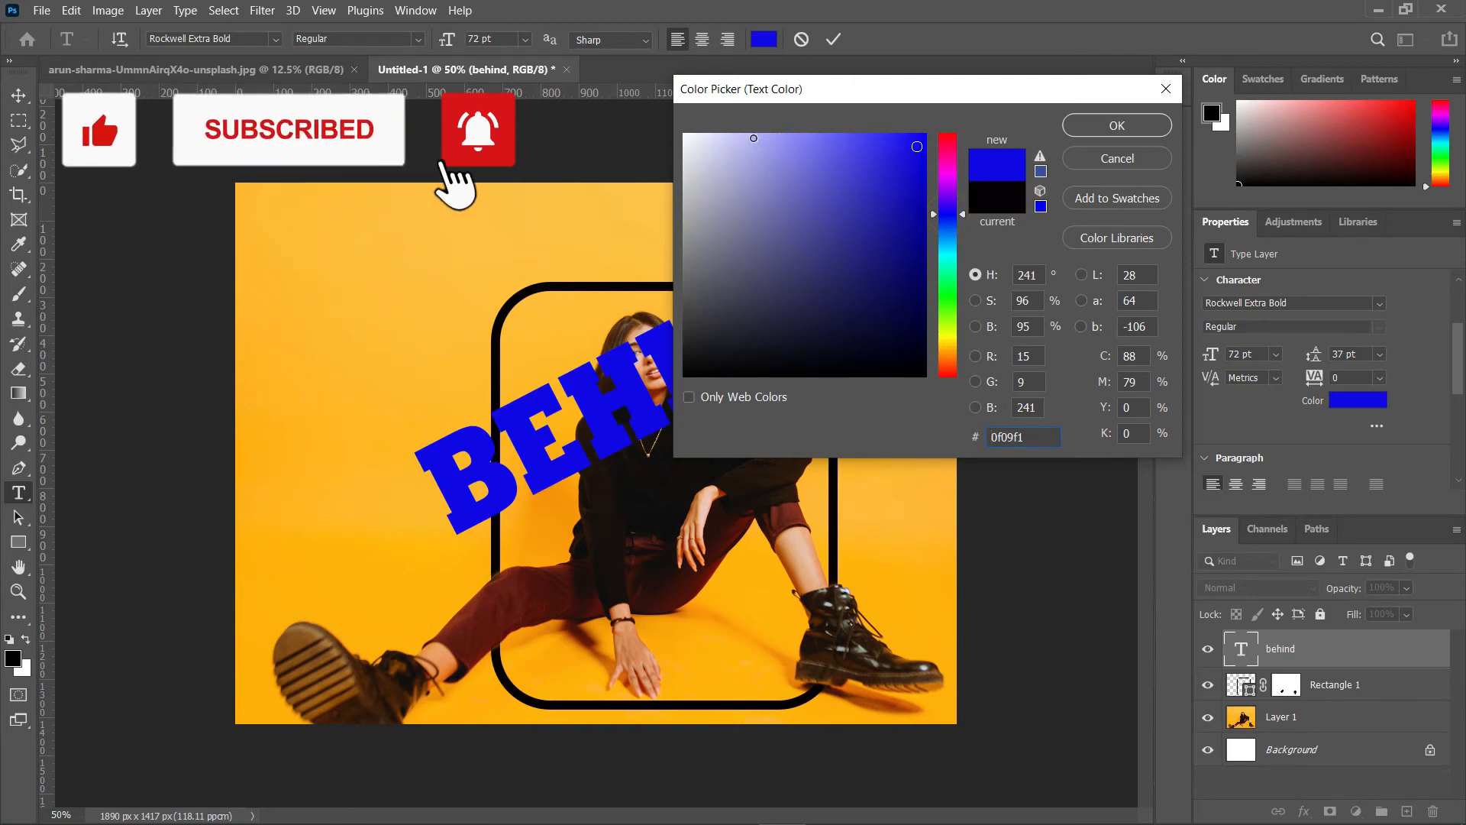
click(751, 137)
drag(751, 138, 687, 137)
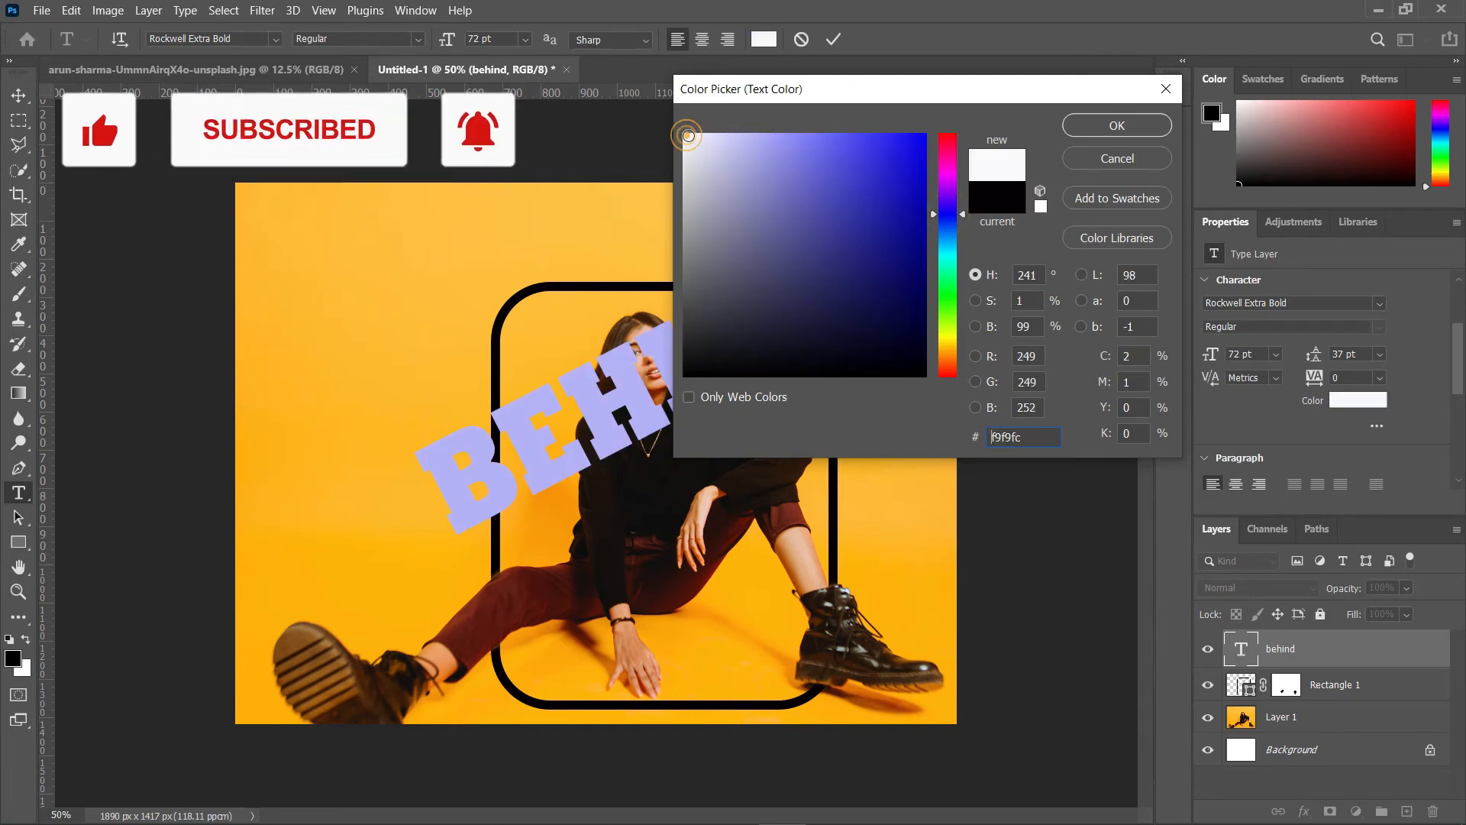
click(1134, 127)
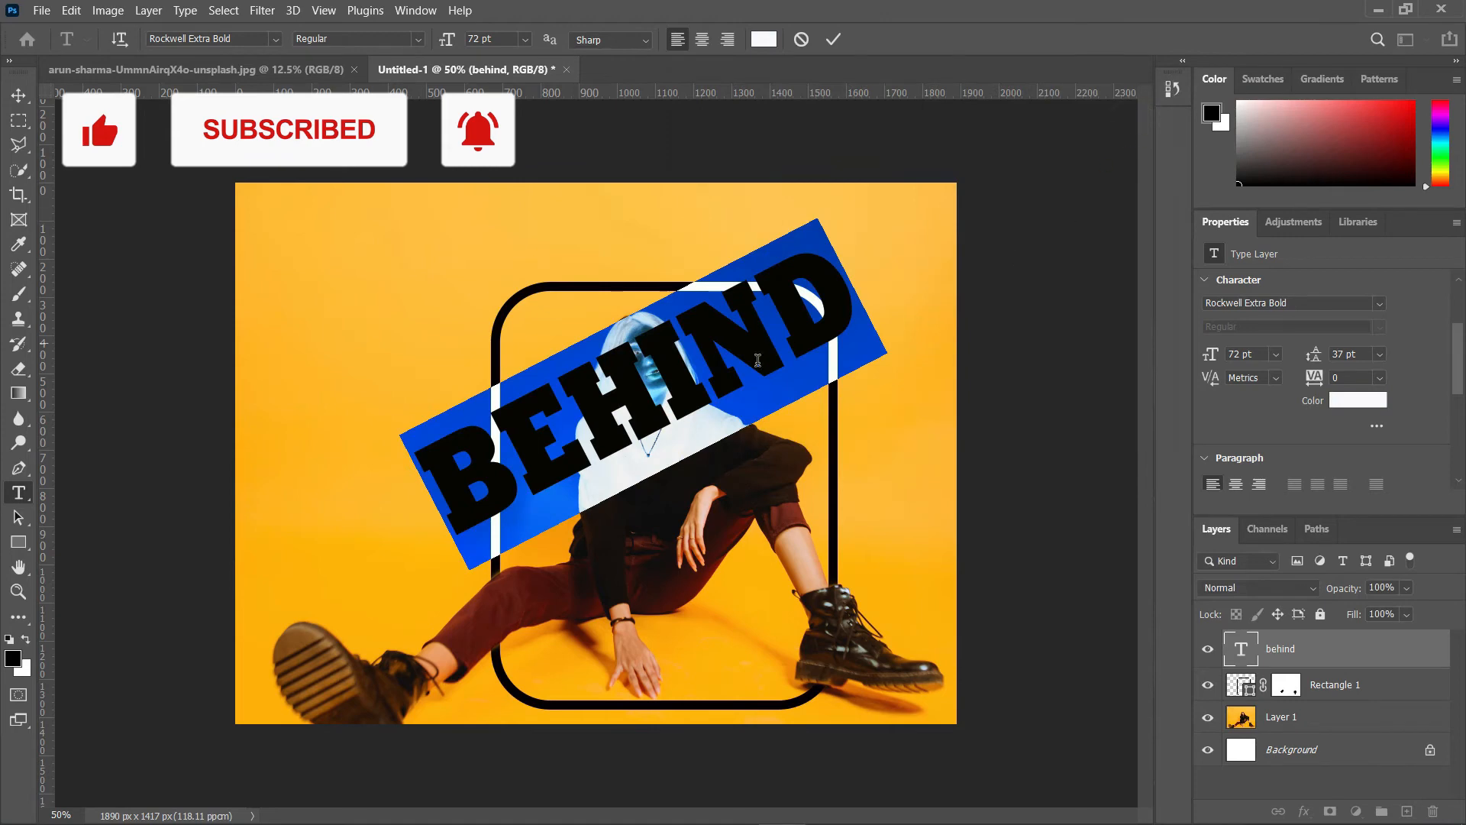
click(18, 96)
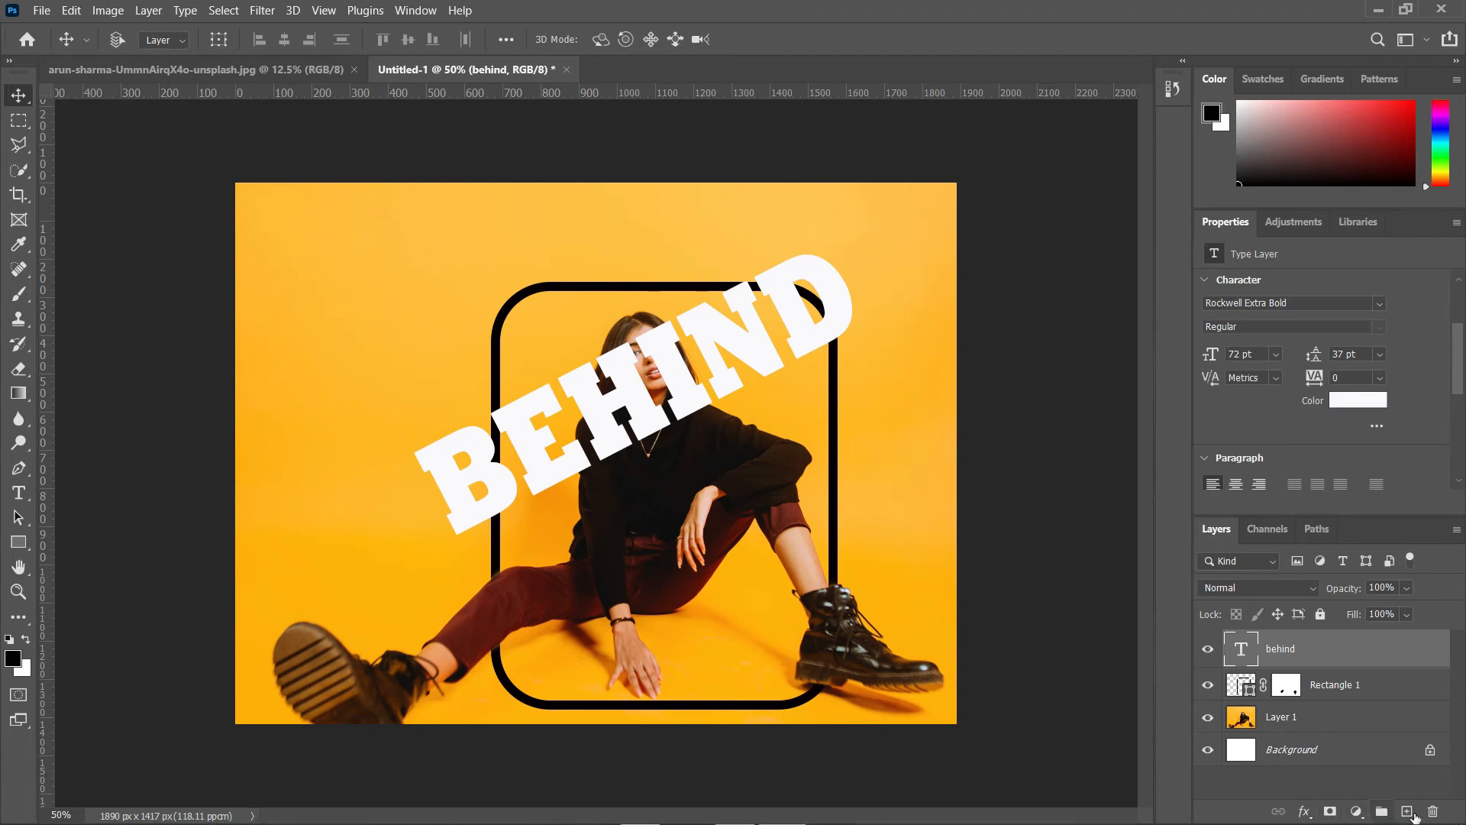
Step: Add a layer mask to the BEHIND text layer and lower its opacity to 28%
click(1330, 813)
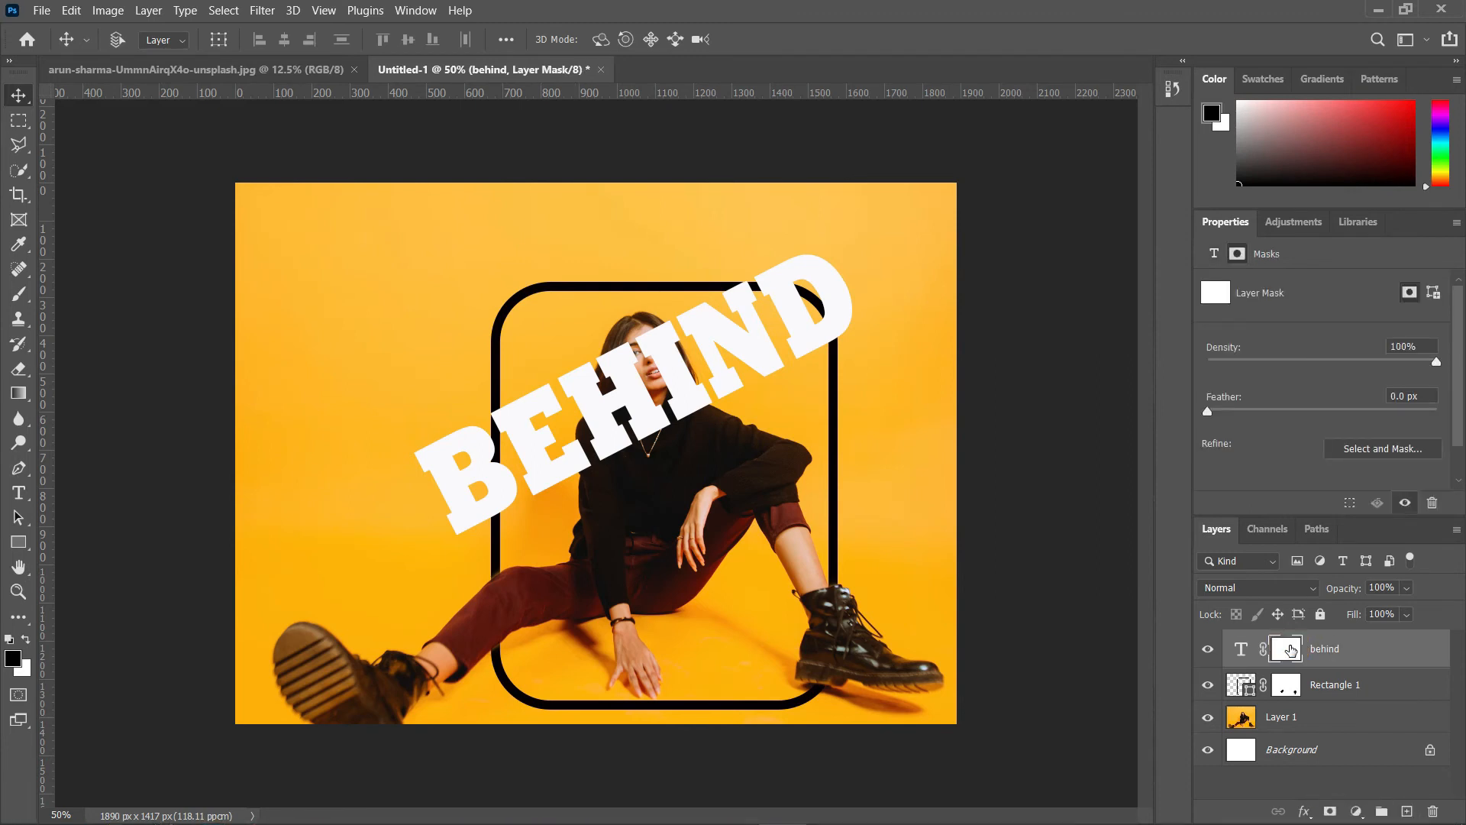
click(1281, 731)
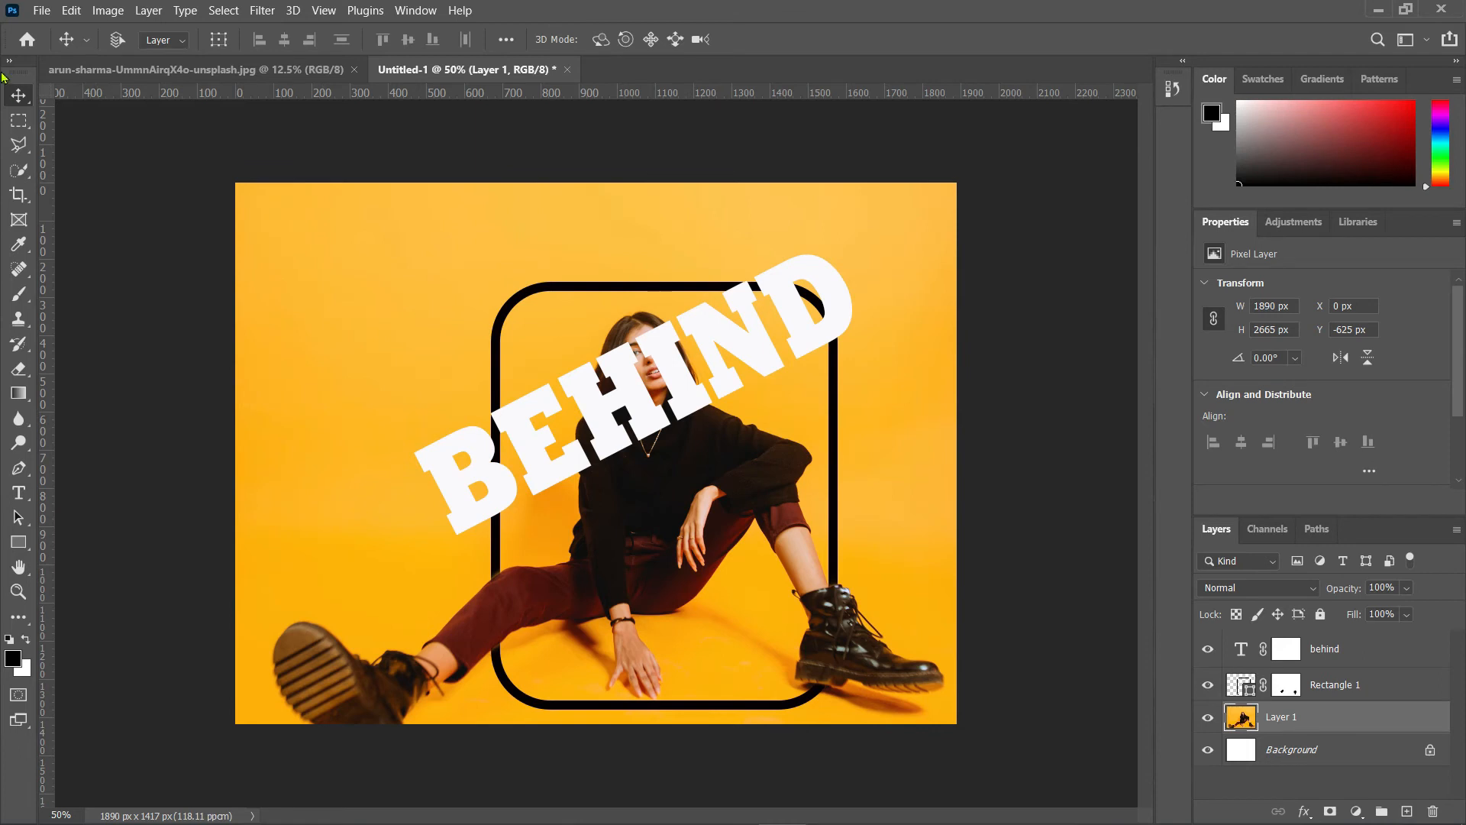
click(19, 172)
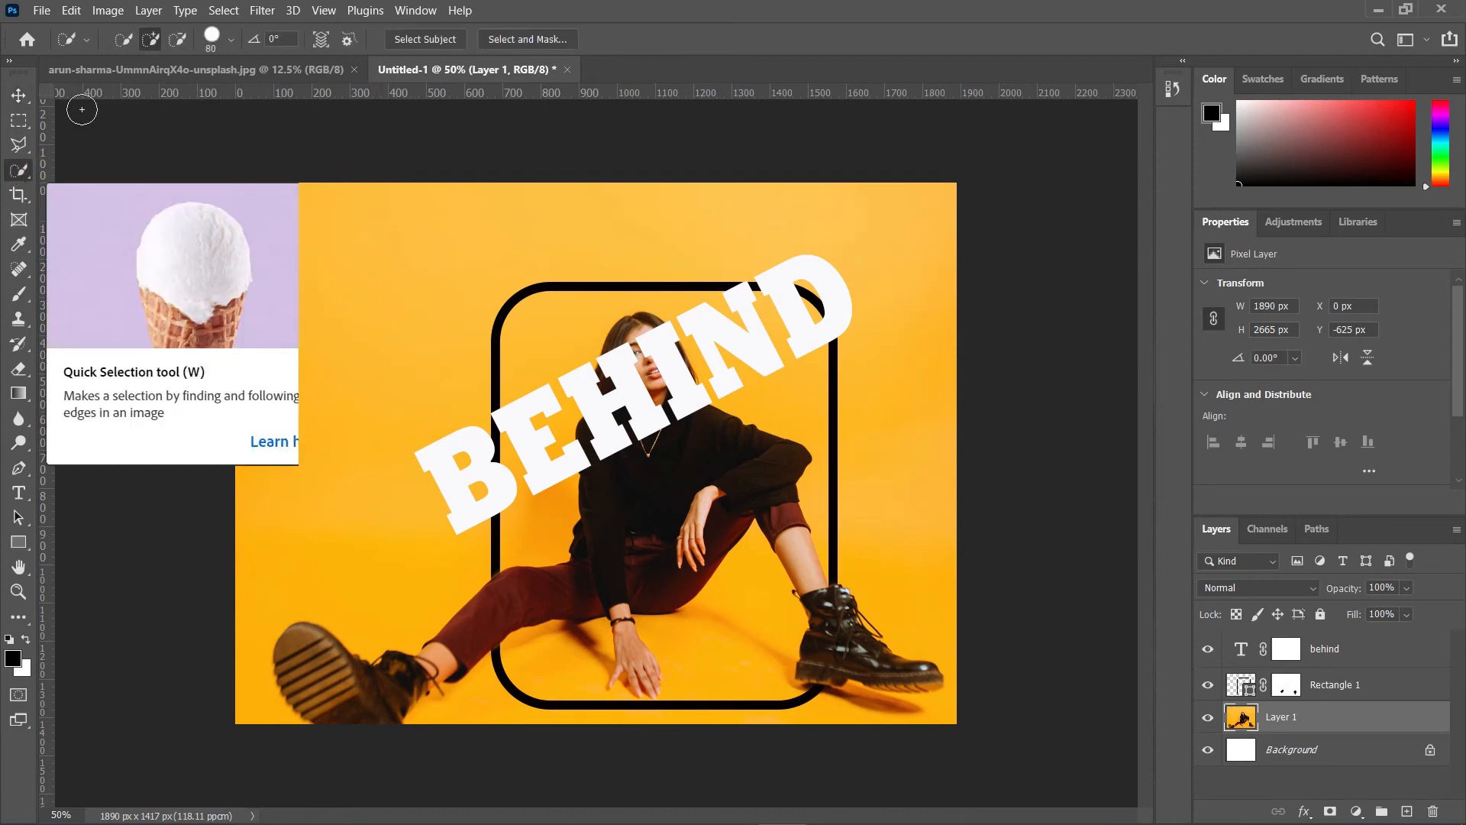
click(152, 37)
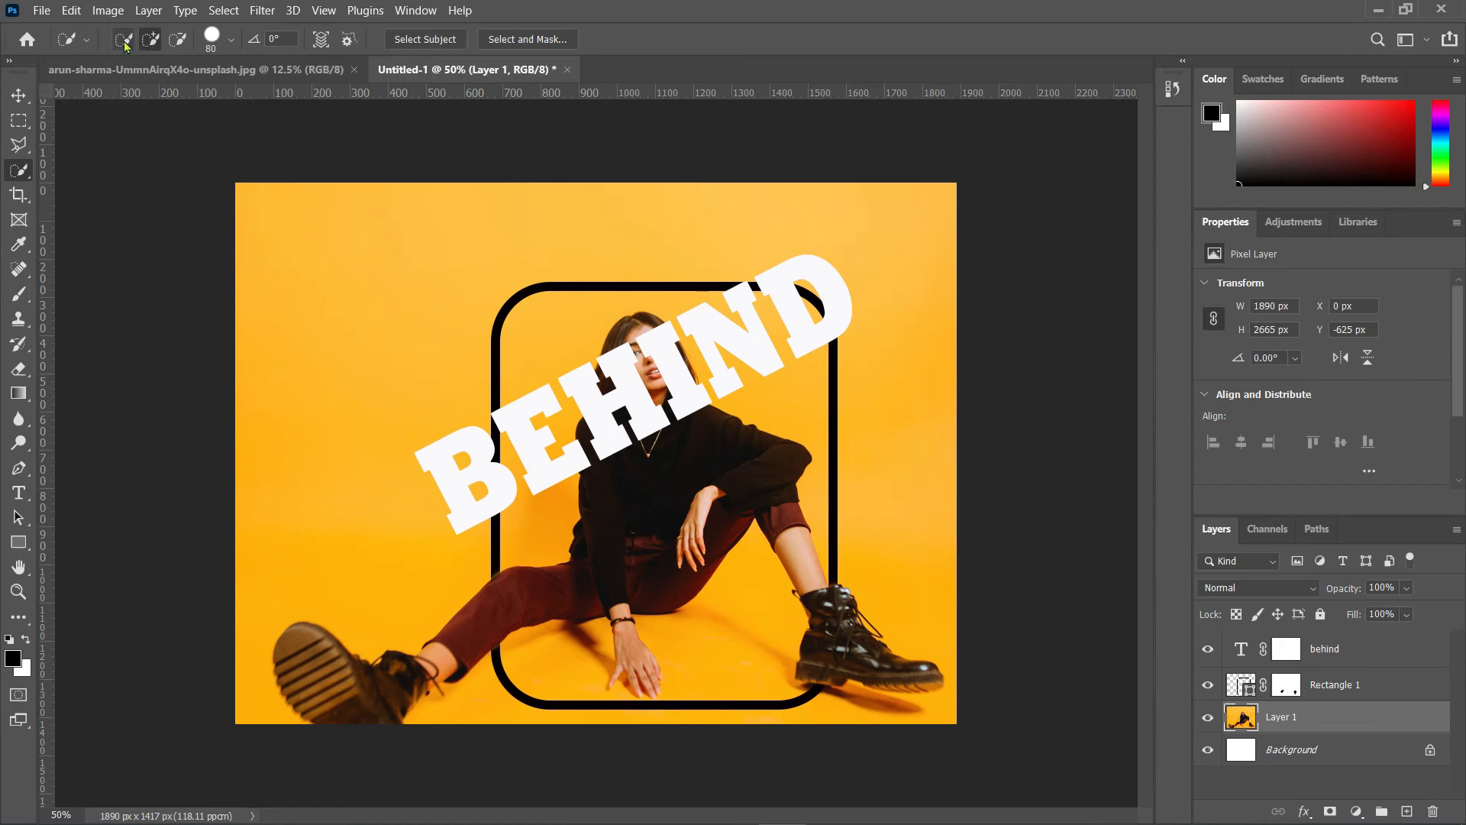
click(152, 41)
key(ctrl+plus)
key(ctrl+plus)
key(ctrl+plus)
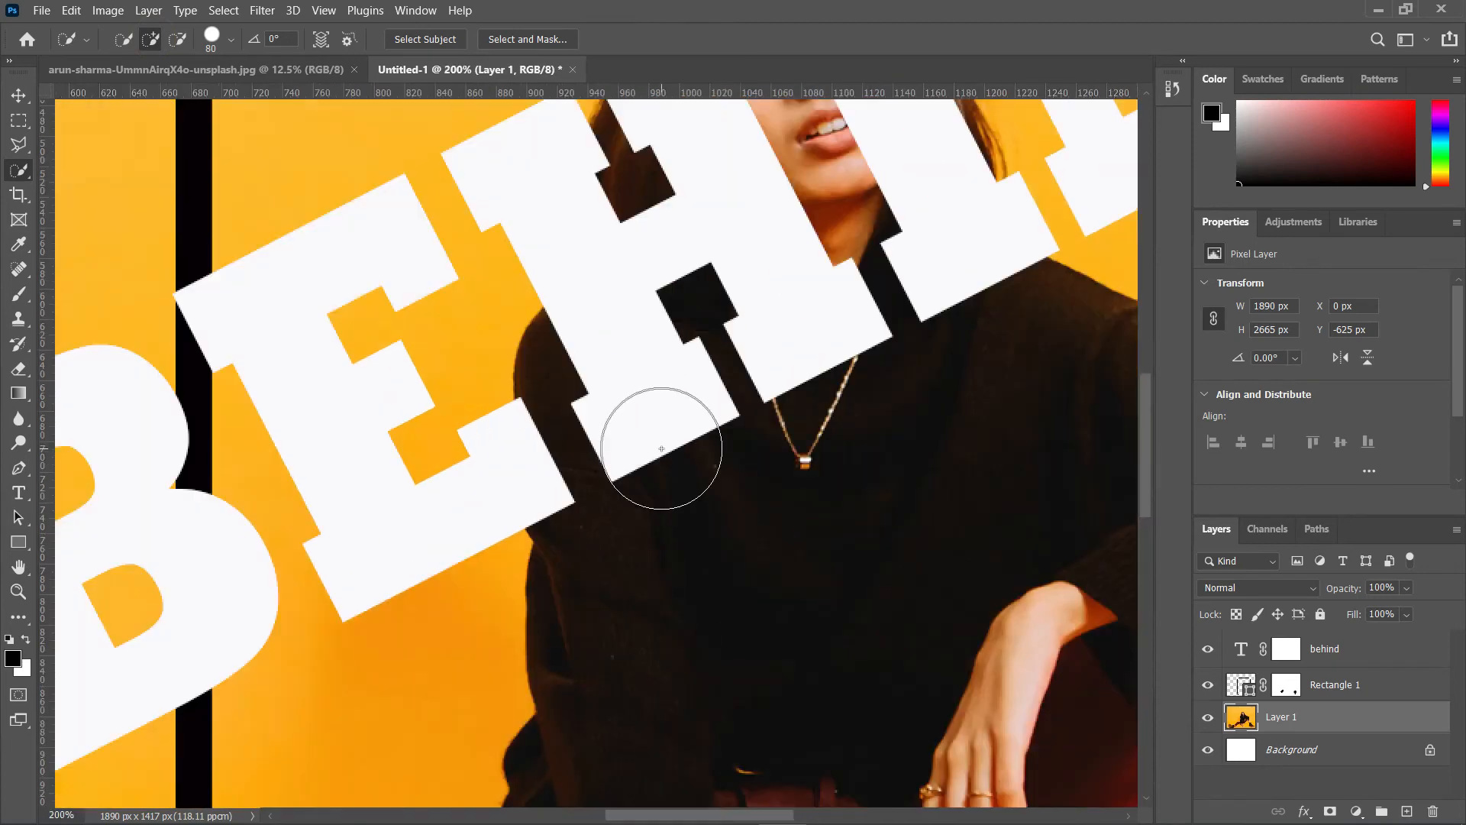
drag(767, 505, 645, 604)
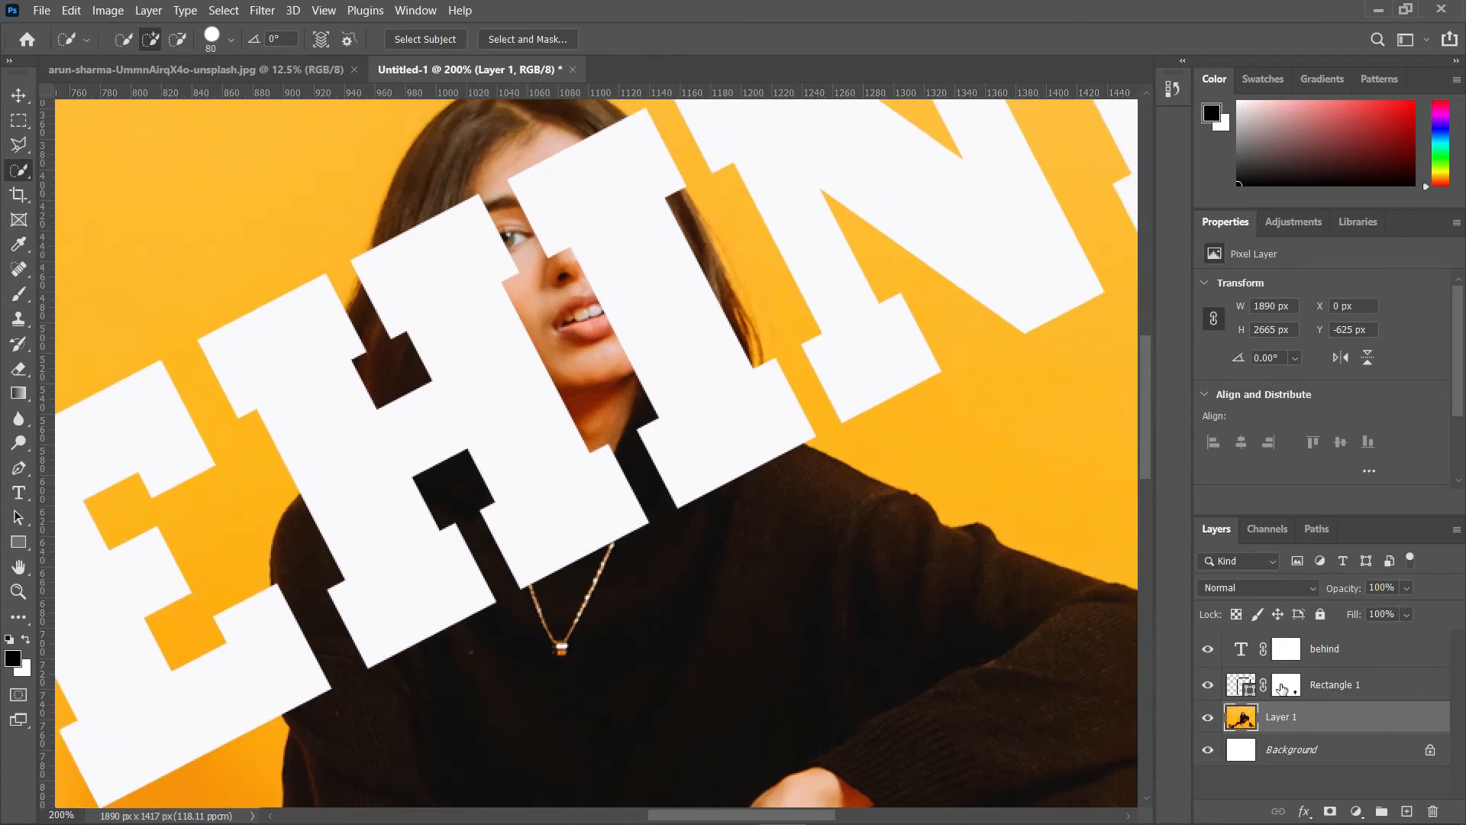
click(1325, 655)
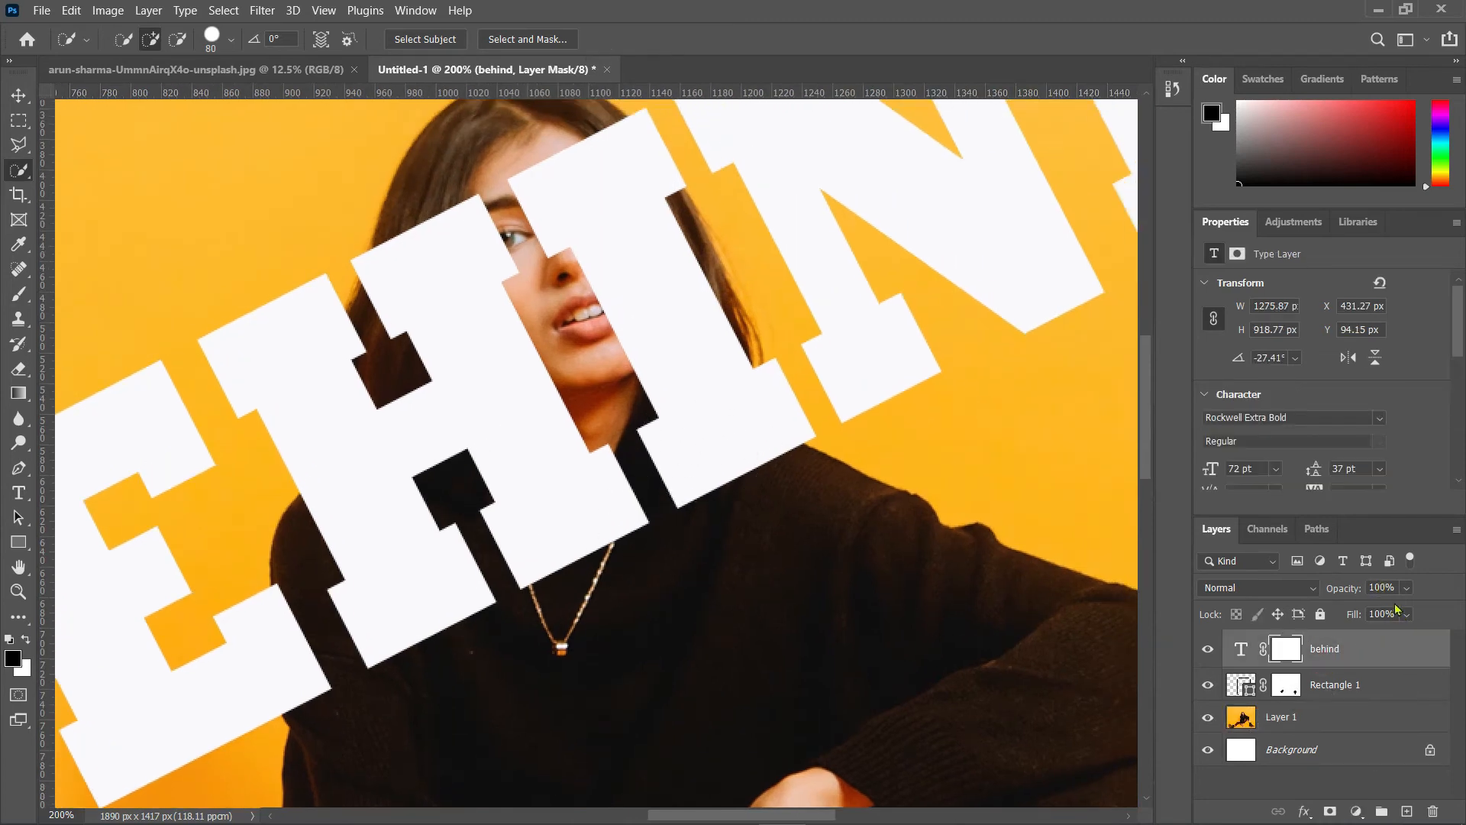
drag(1404, 587, 1364, 609)
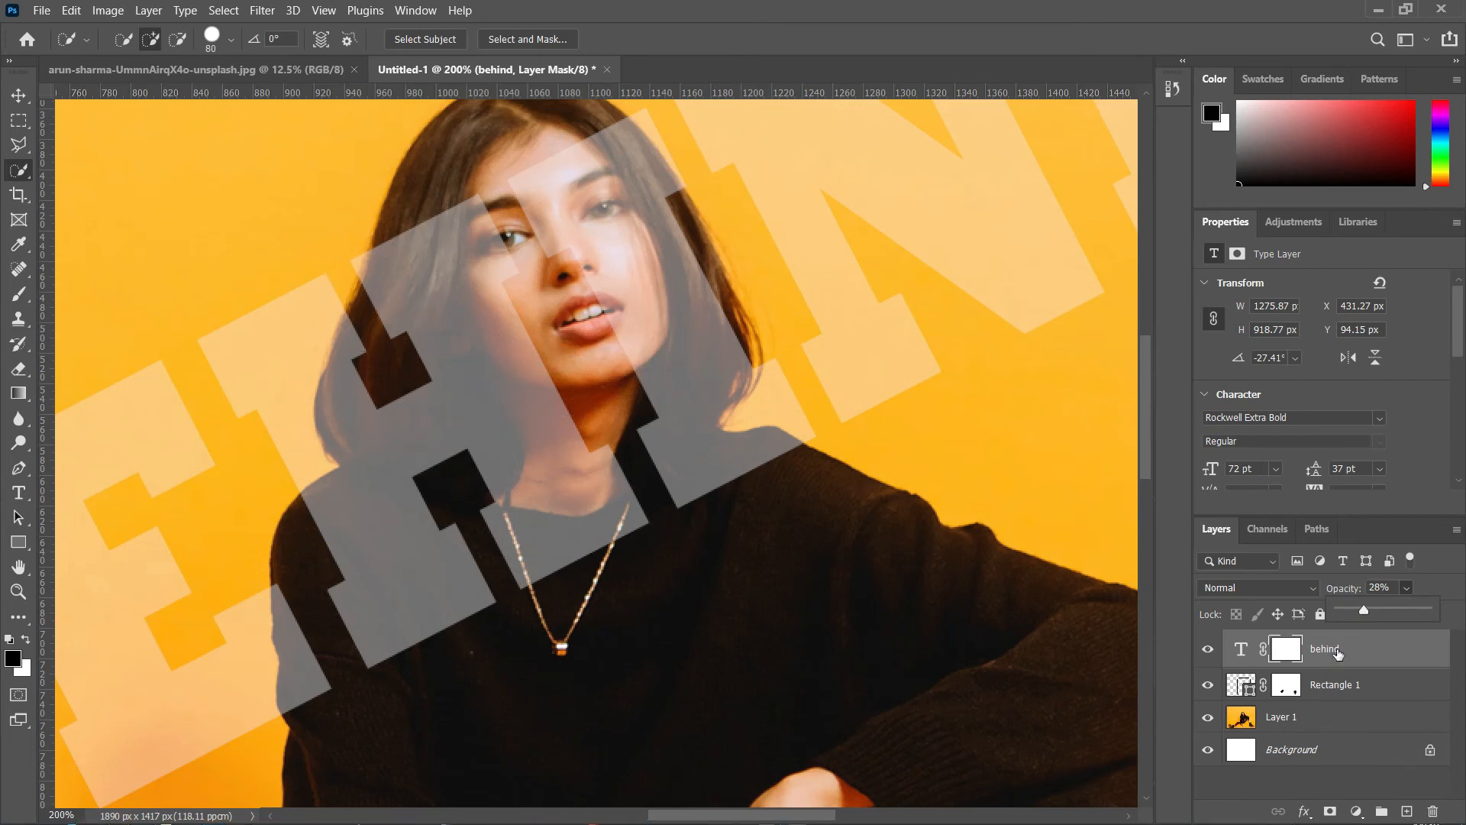
Step: Select the woman's head and upper body on the photo layer with the Quick Selection tool
click(1291, 718)
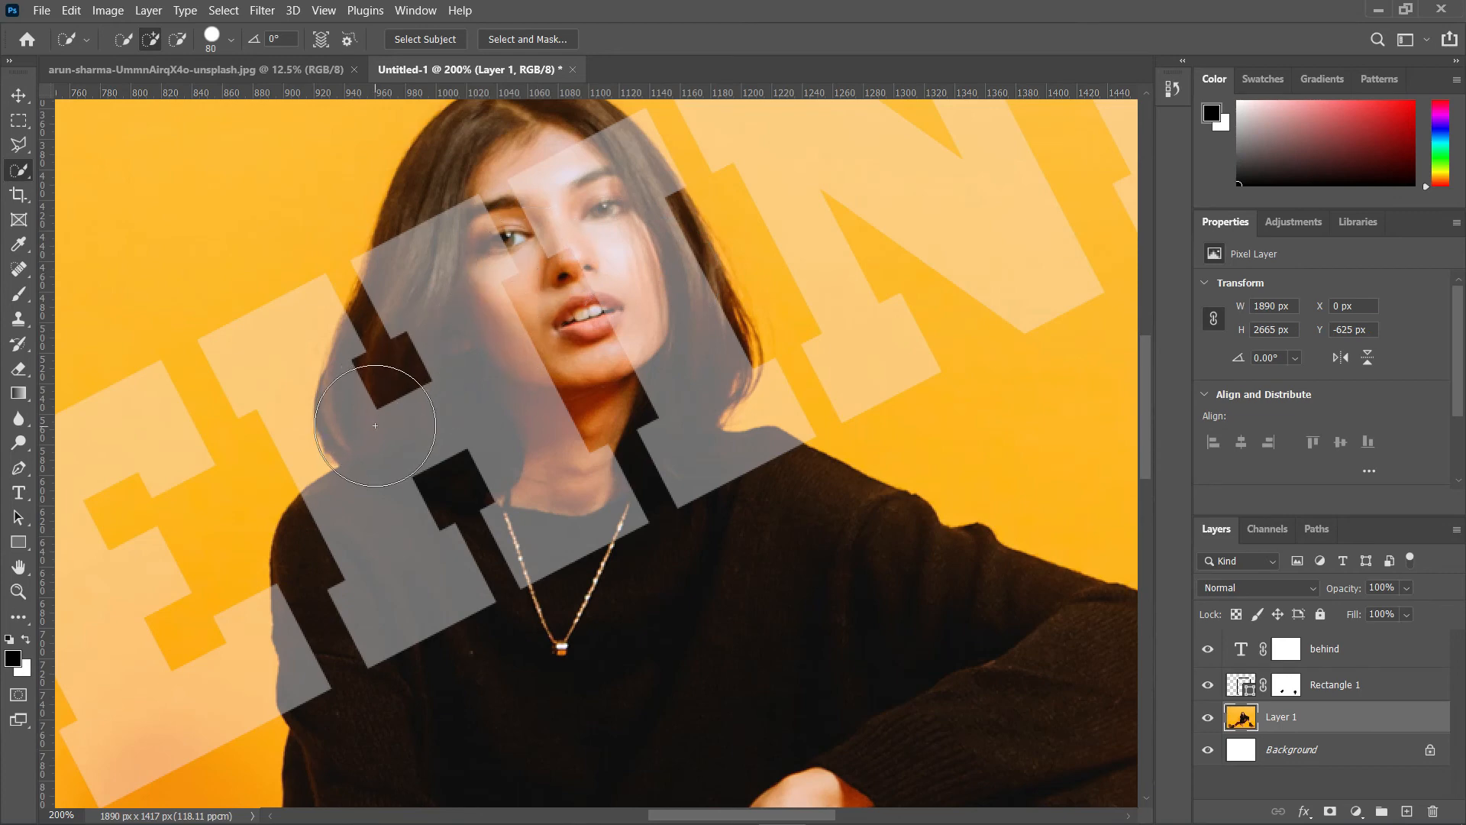
mouse_move(524, 357)
mouse_down()
mouse_move(491, 426)
mouse_move(428, 437)
mouse_up()
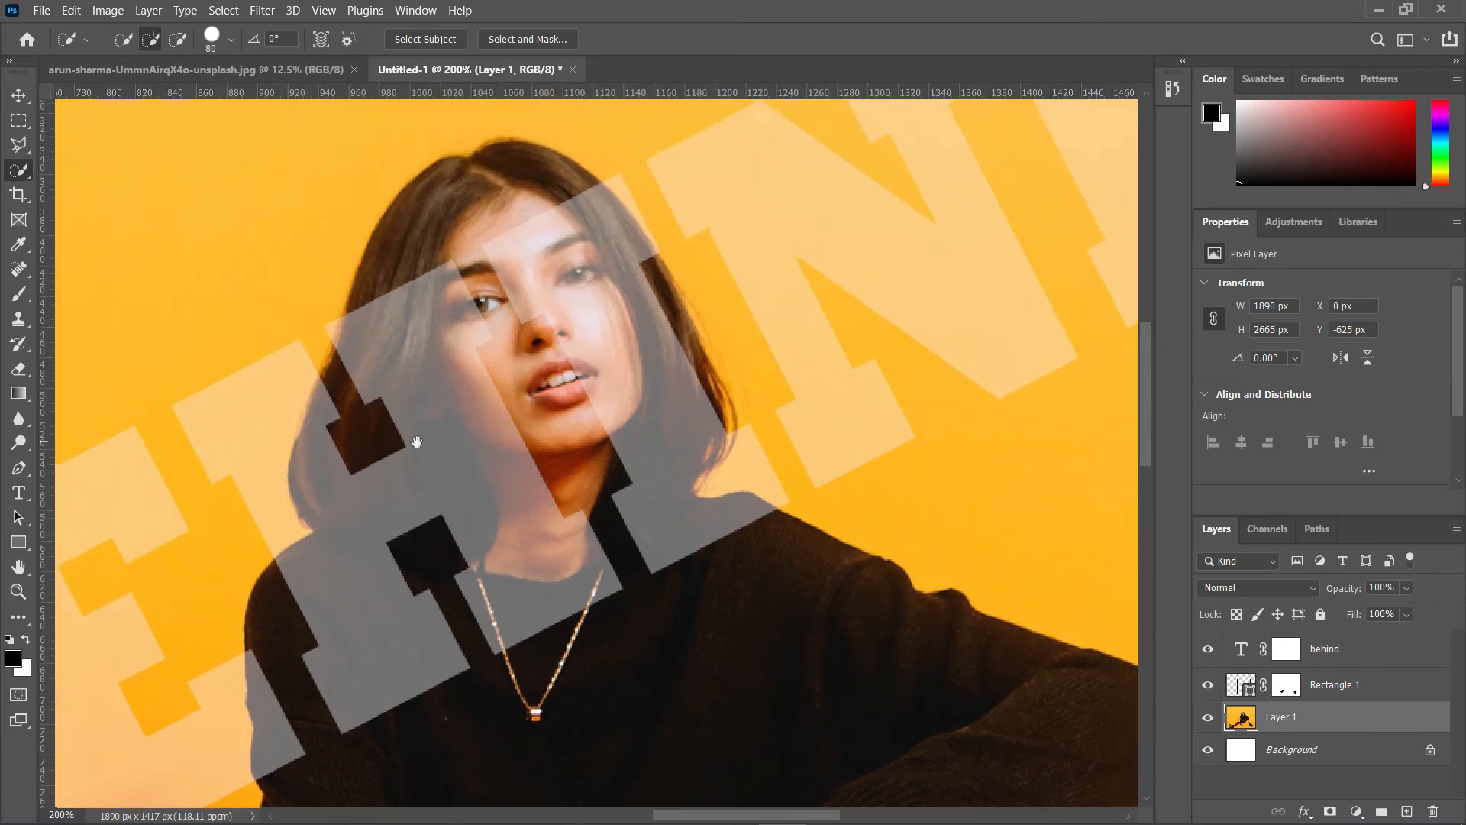
click(262, 738)
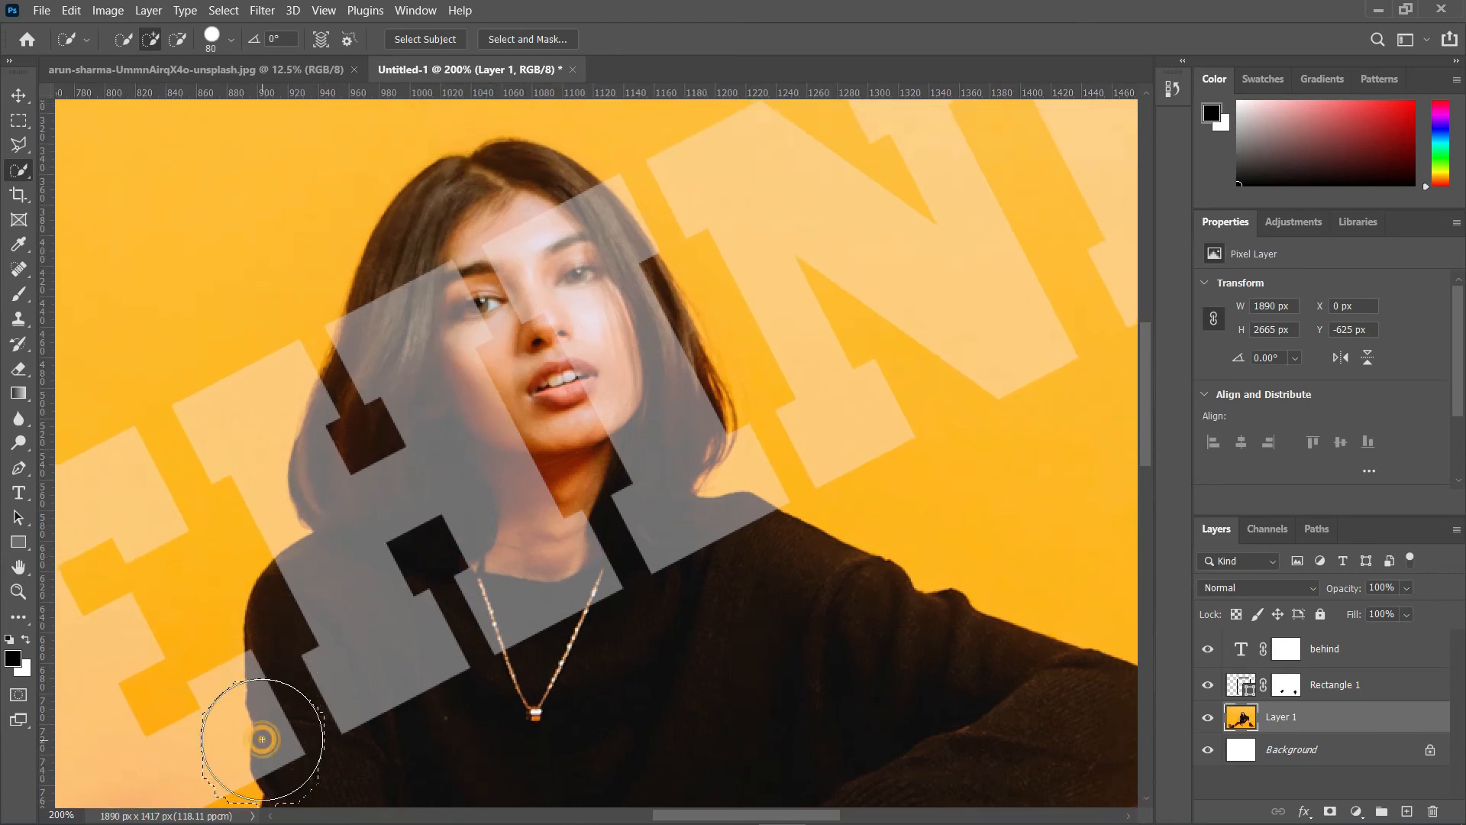
mouse_move(277, 694)
mouse_down()
mouse_move(283, 657)
mouse_move(347, 599)
mouse_move(354, 674)
mouse_move(547, 692)
mouse_up()
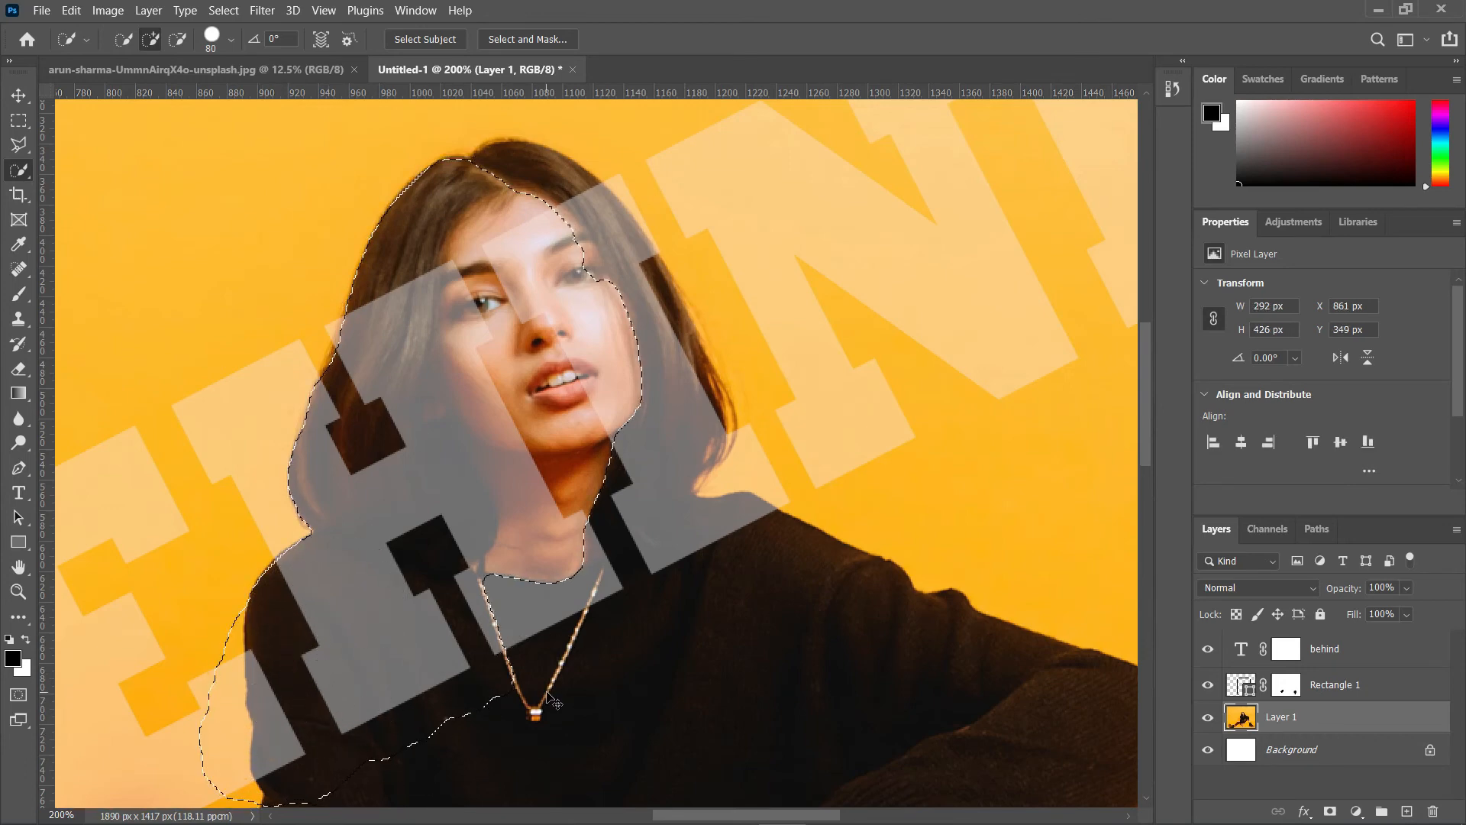
key(ctrl+d)
mouse_move(414, 743)
mouse_down()
mouse_move(359, 684)
mouse_move(572, 482)
mouse_move(613, 427)
mouse_move(630, 359)
mouse_up()
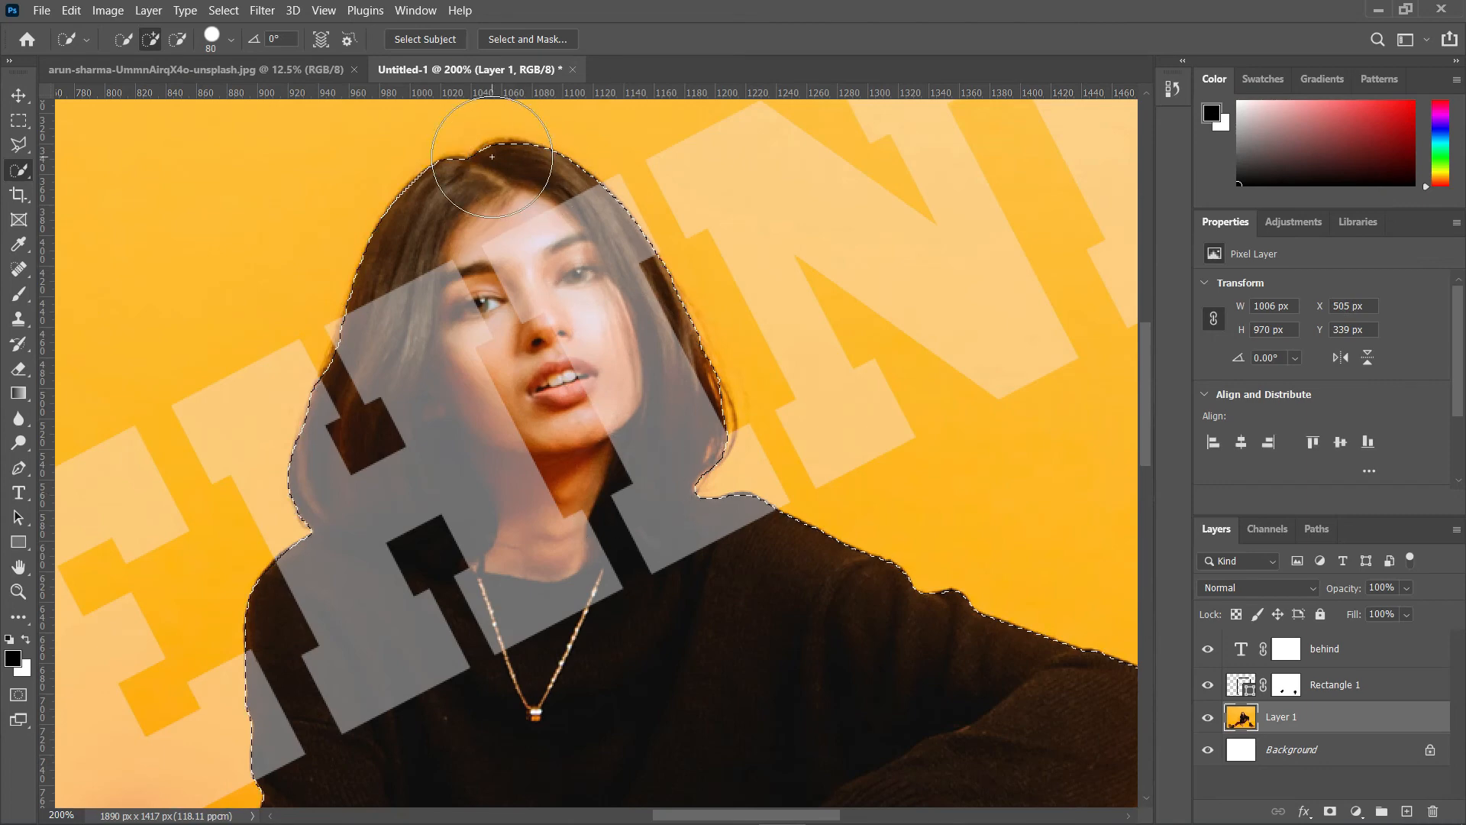
click(29, 97)
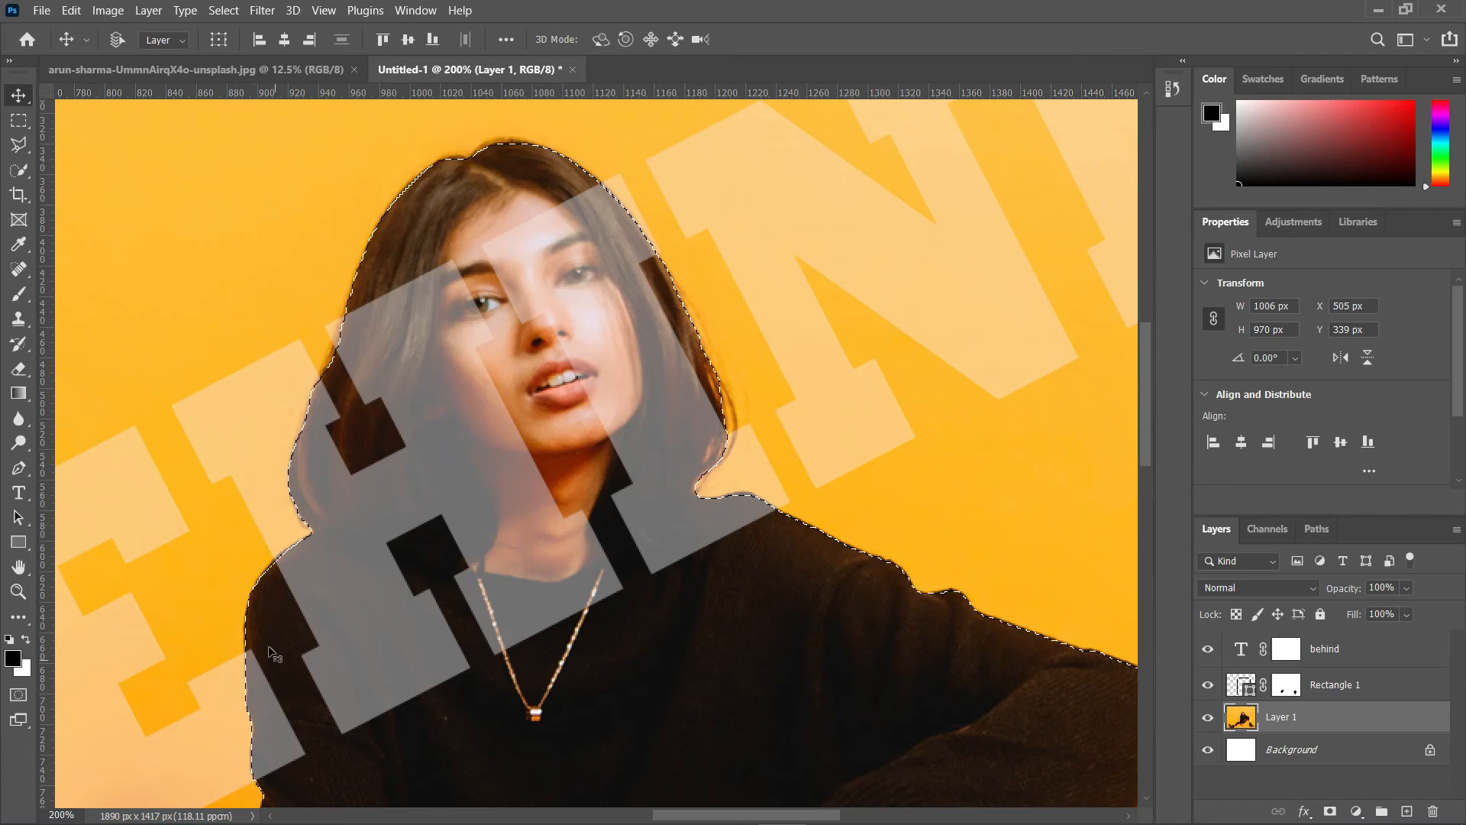
Step: Paint black on the BEHIND layer mask inside the selection to hide the text over the woman
key(ctrl+minus)
key(ctrl+minus)
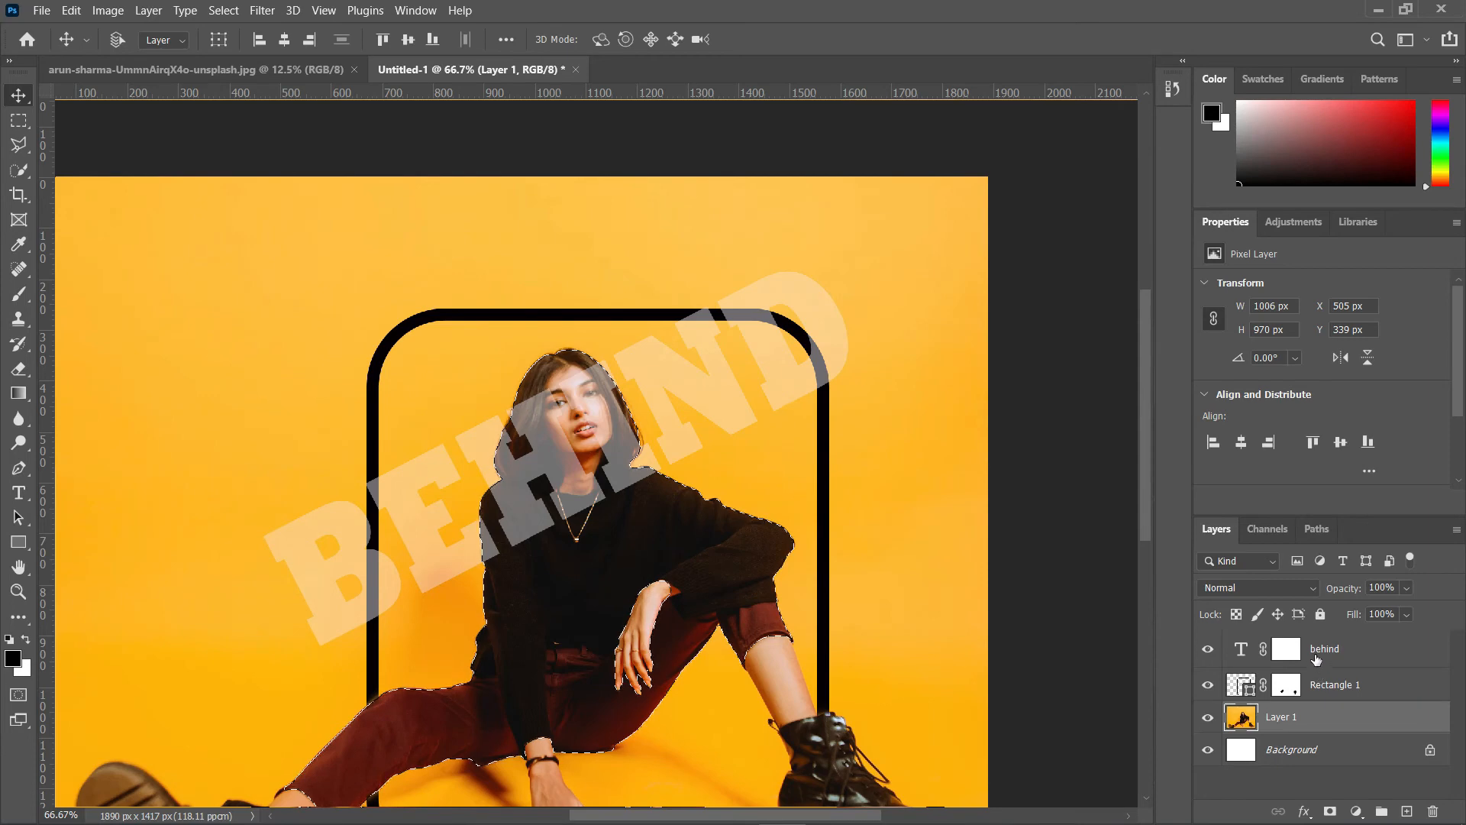
click(1288, 650)
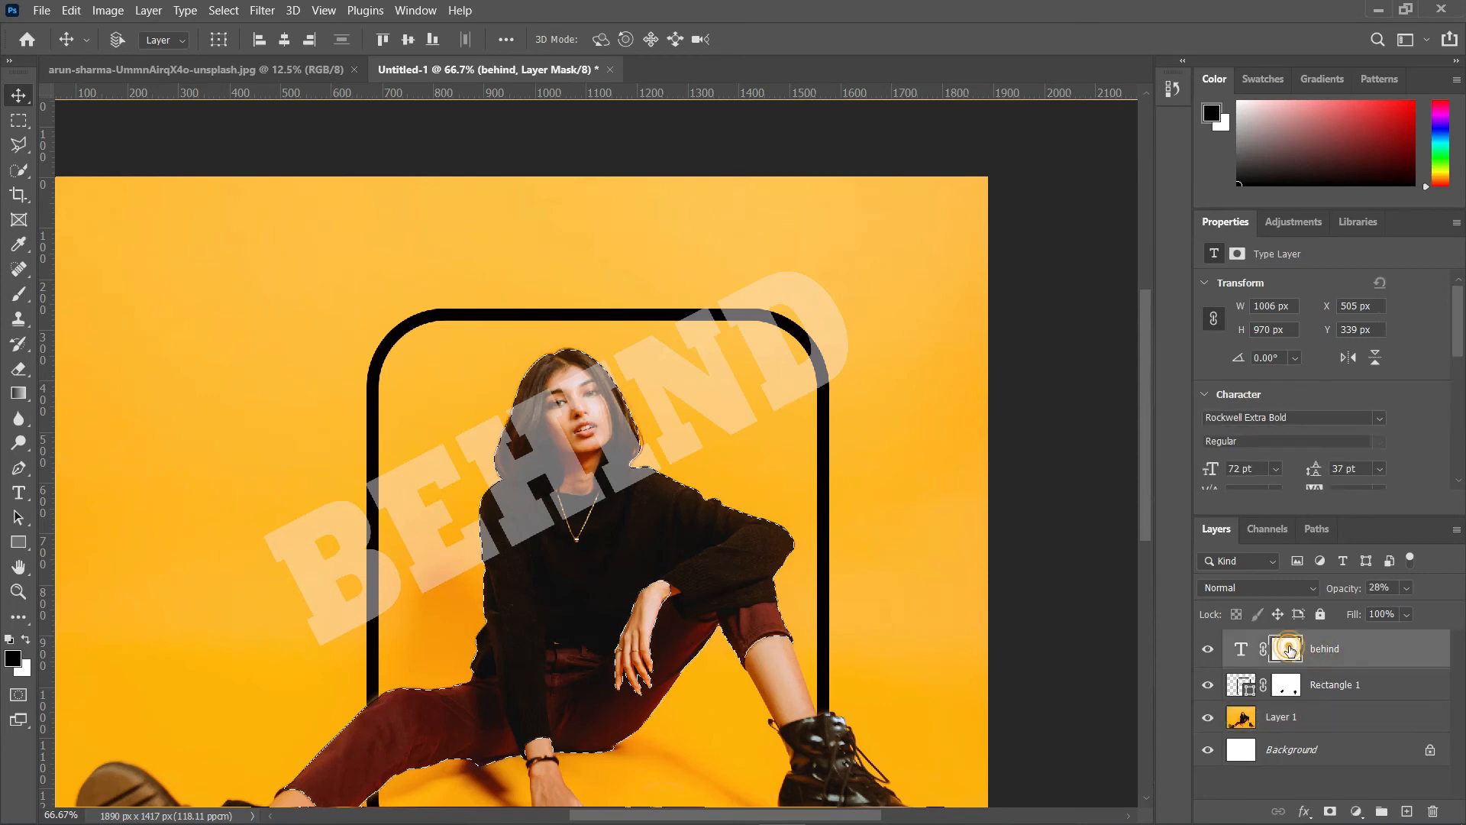
double_click(1289, 649)
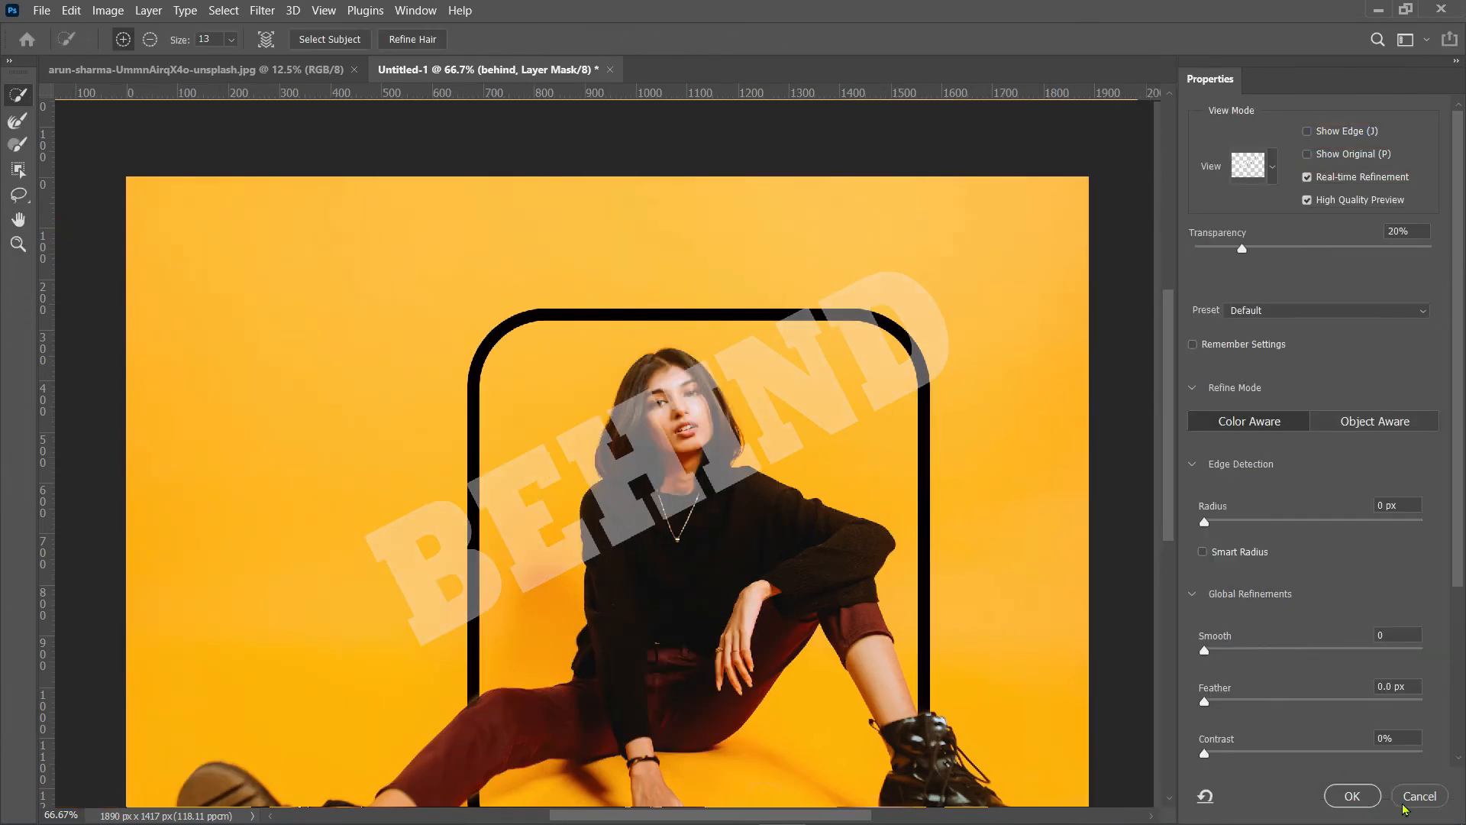
click(1409, 800)
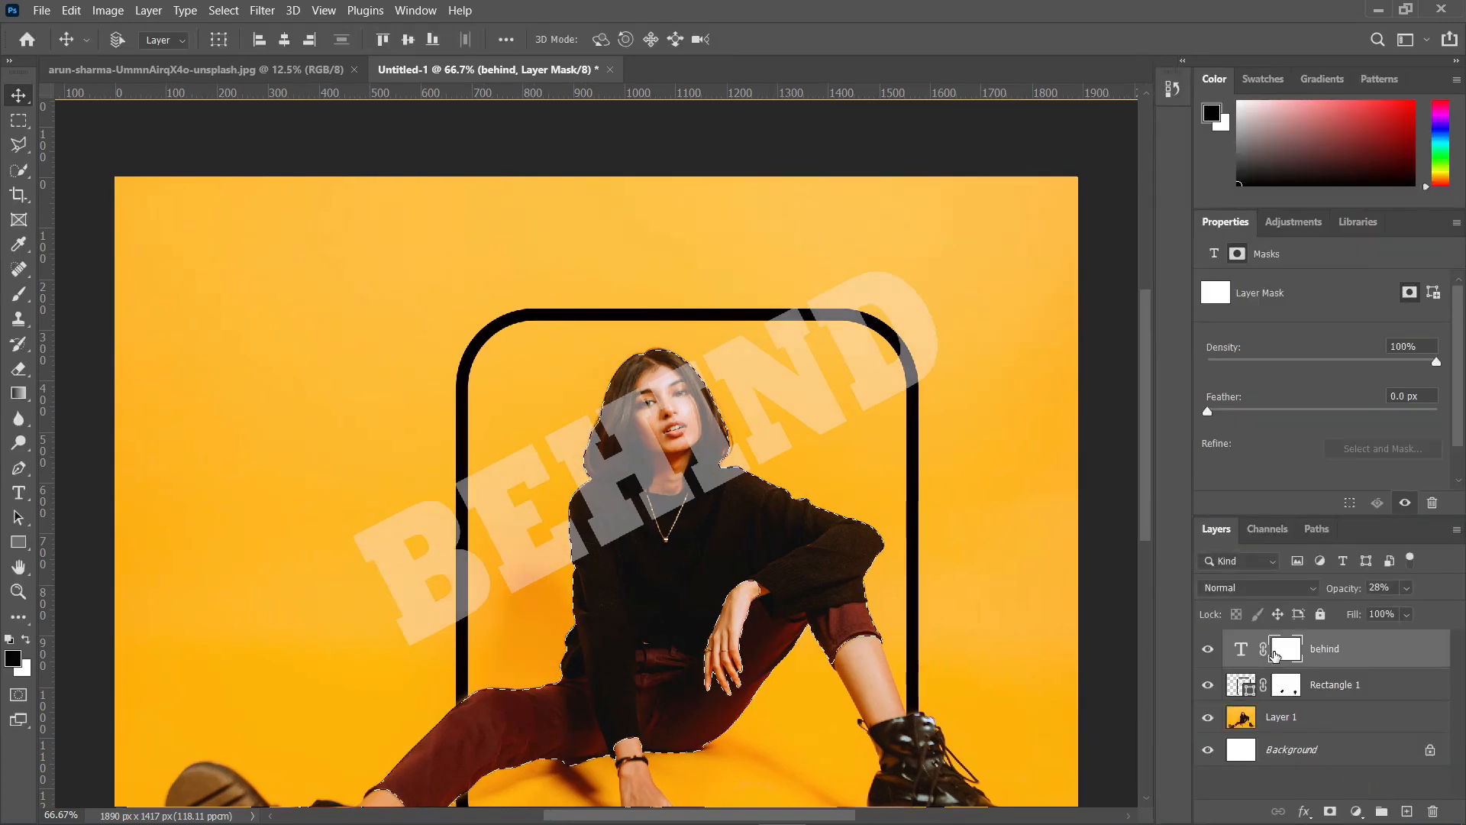
click(20, 294)
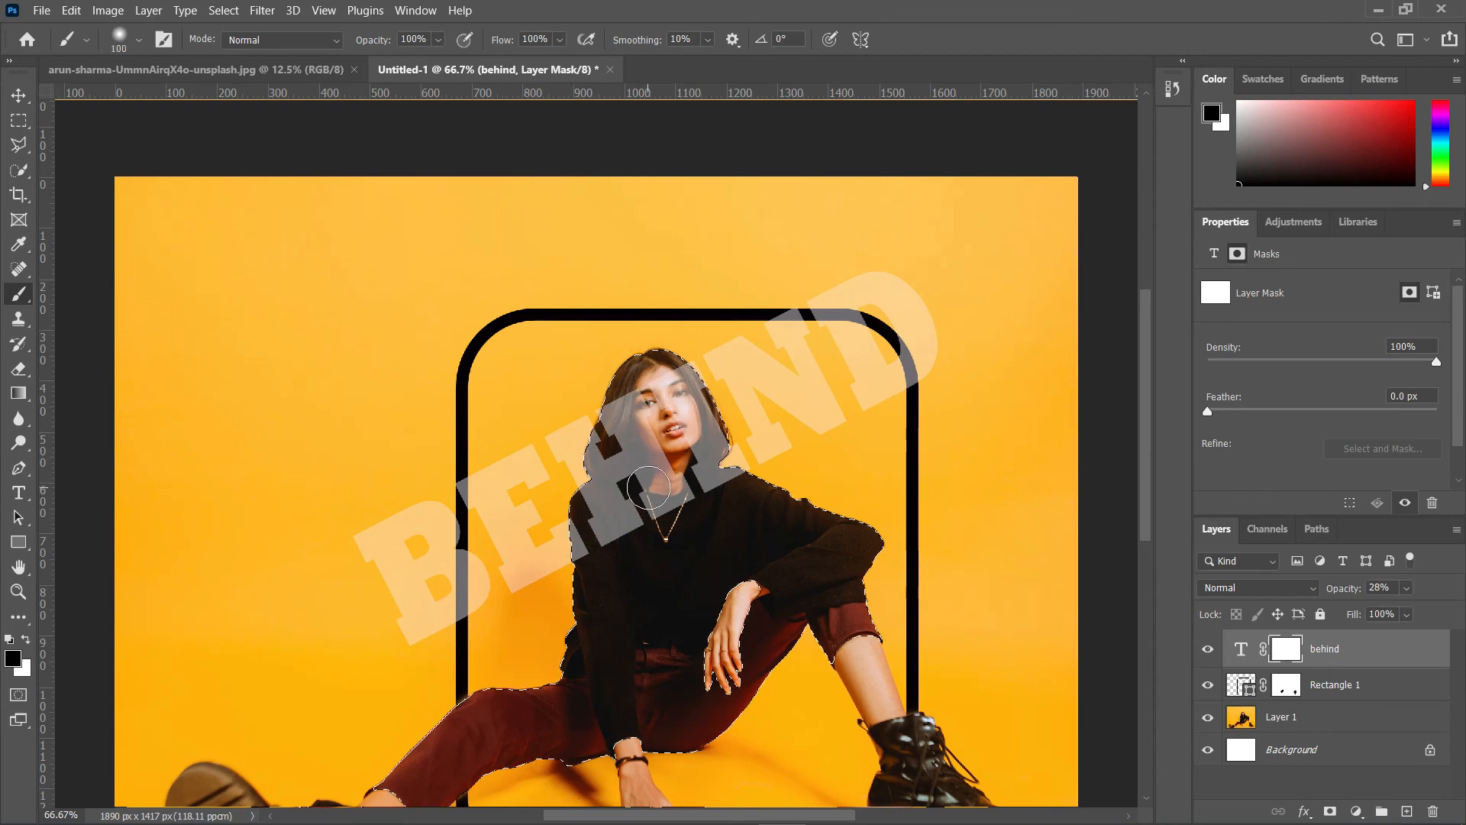
click(654, 488)
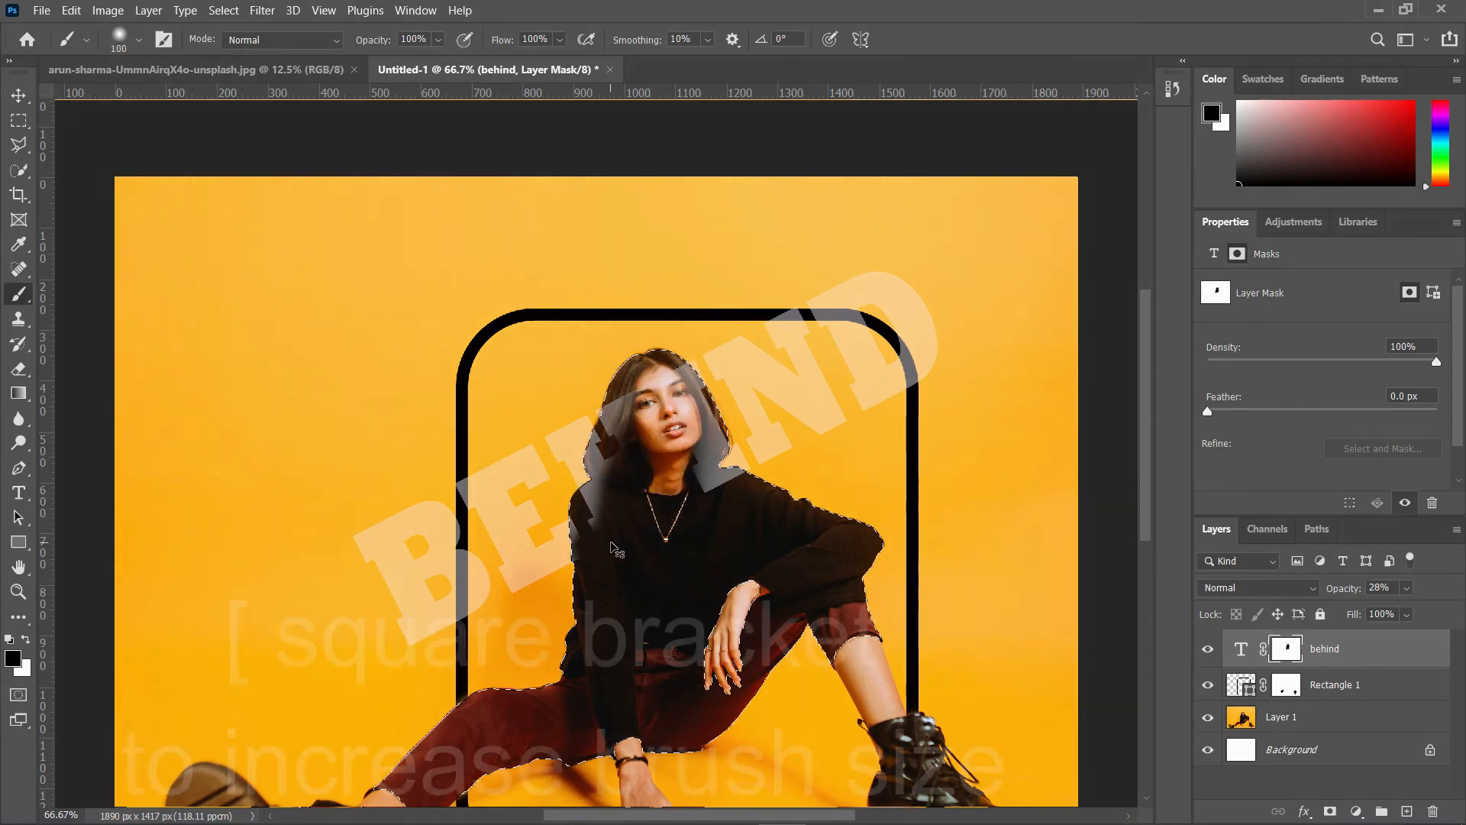
Step: Shrink the brush to 50 px and paint out the text over the woman's hair on the mask
key(bracketleft)
key(bracketleft)
key(bracketleft)
key(bracketleft)
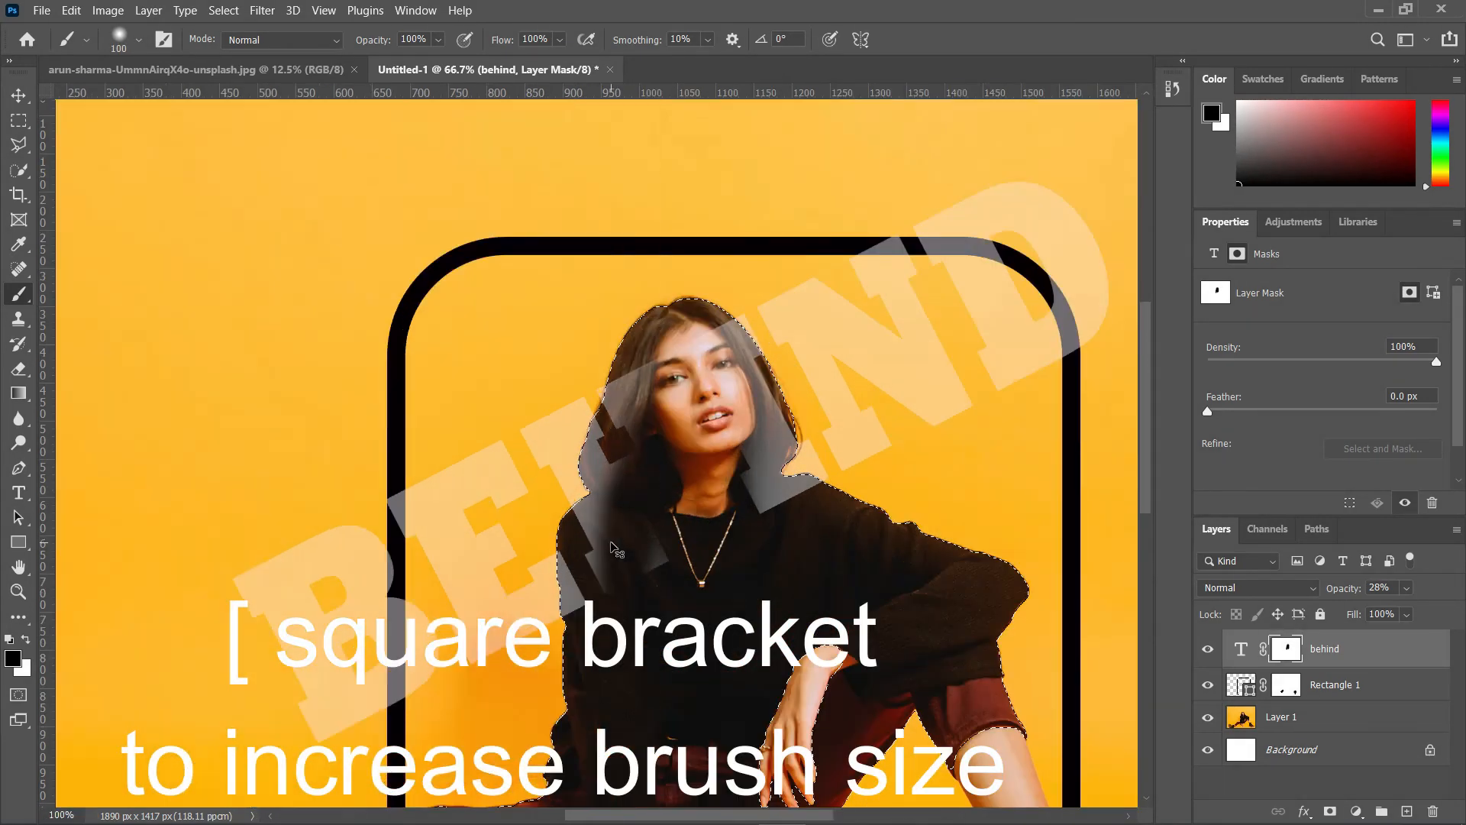
scroll(611, 548, up, 5)
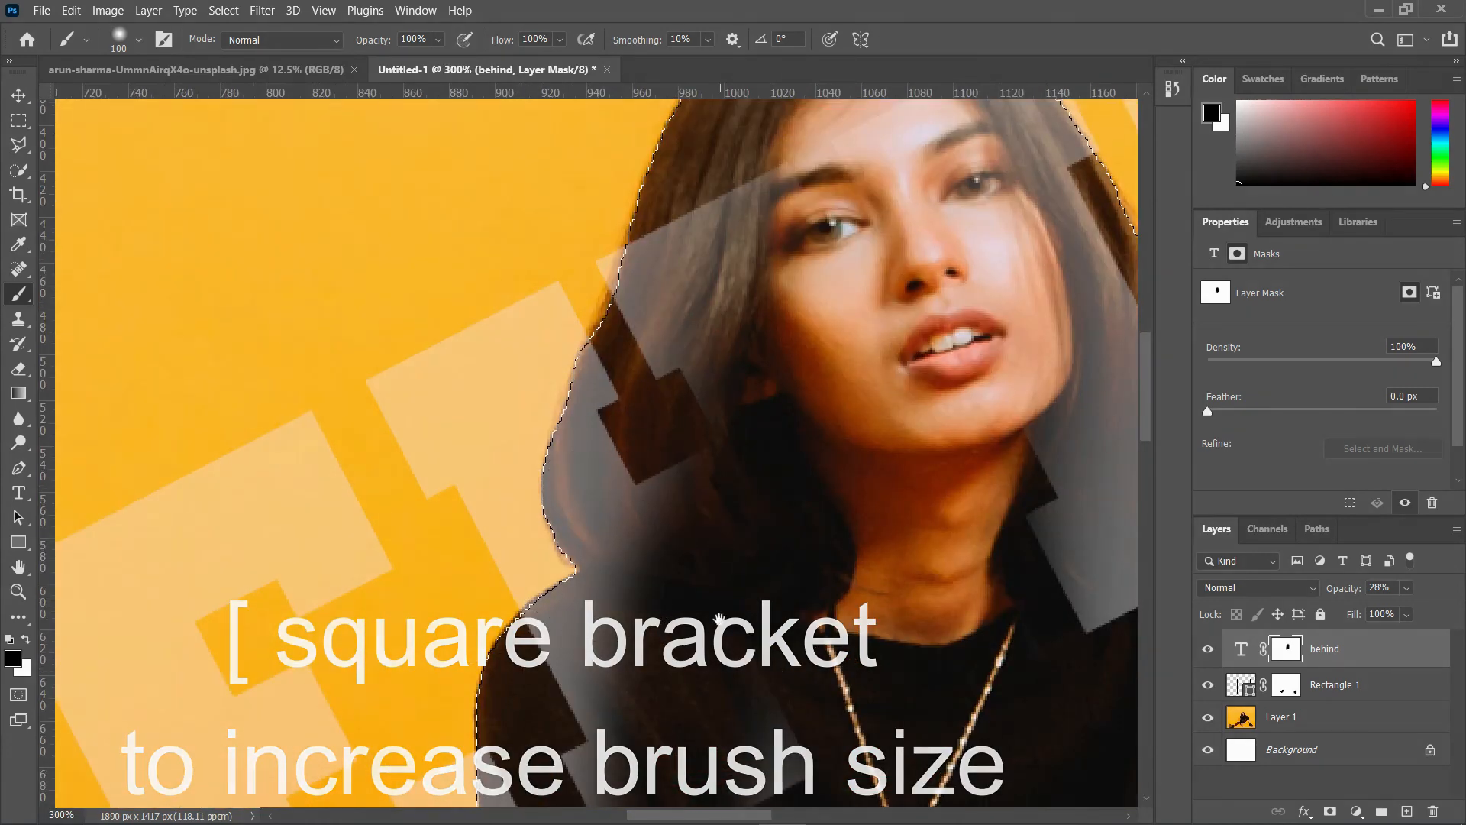
scroll(688, 596, up, 2)
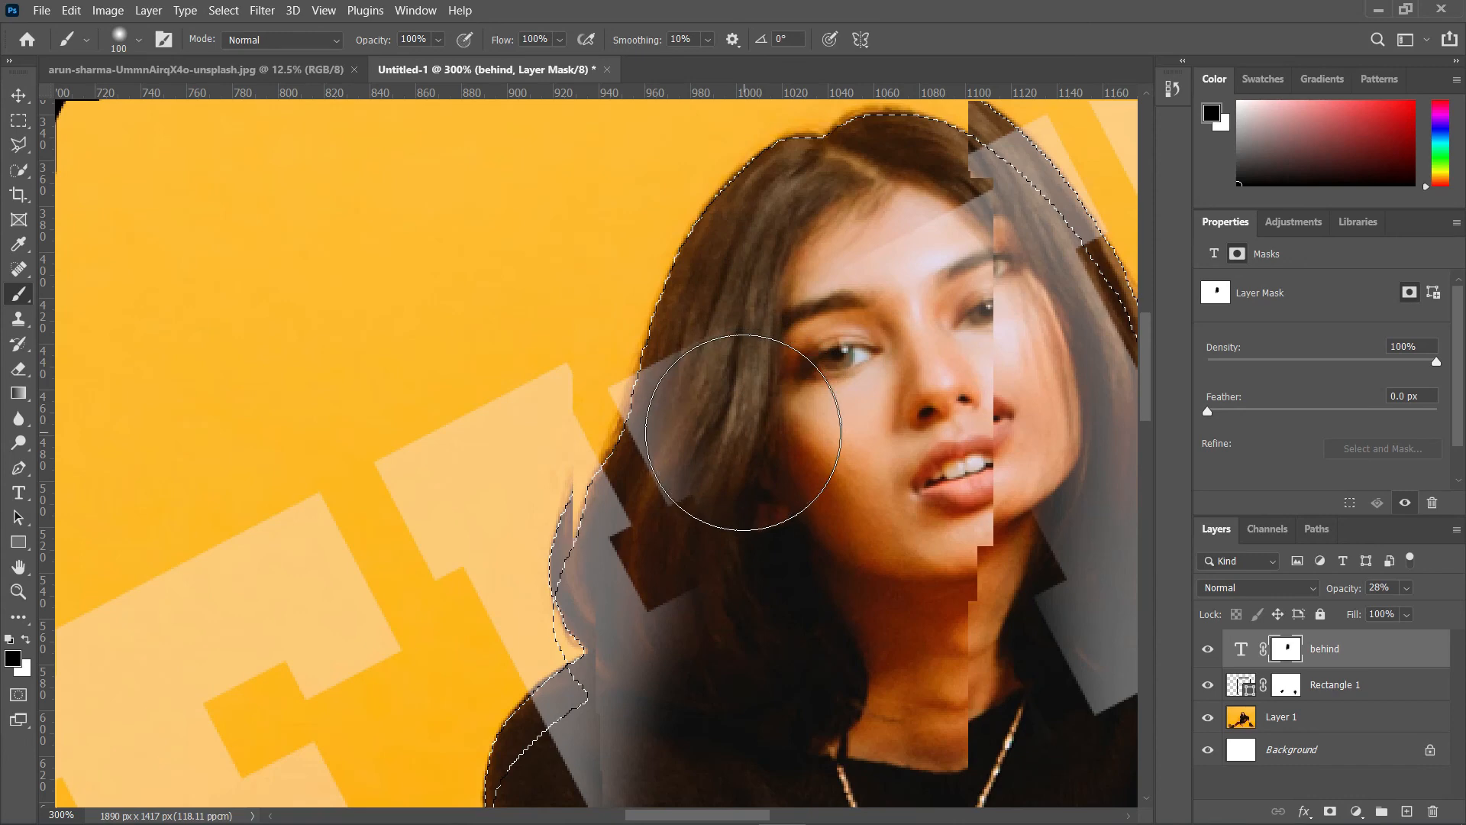
key(bracketleft)
key(bracketleft)
key(bracketleft)
key(bracketleft)
key(bracketleft)
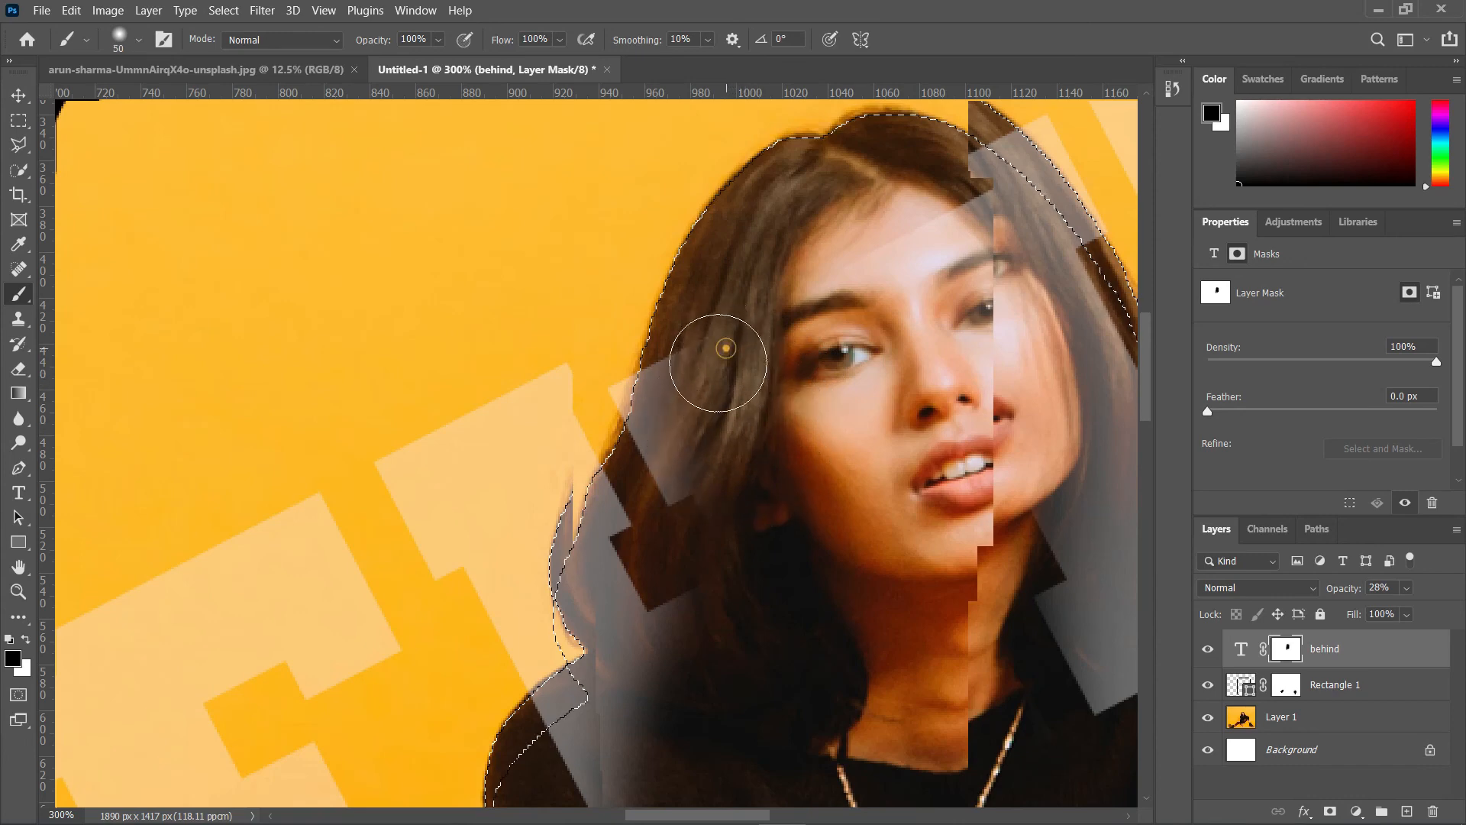
mouse_move(720, 336)
mouse_down()
mouse_move(671, 468)
mouse_move(661, 606)
mouse_move(720, 370)
mouse_move(721, 390)
mouse_move(697, 377)
mouse_move(668, 425)
mouse_move(690, 370)
mouse_move(641, 641)
mouse_move(650, 691)
mouse_move(746, 609)
mouse_move(786, 534)
mouse_move(655, 317)
mouse_move(619, 285)
mouse_move(344, 339)
mouse_up()
Step: Shrink the brush to 10 px and paint out the text along the hair edge beside her neck
key(bracketleft)
key(bracketleft)
key(bracketleft)
key(bracketleft)
mouse_move(716, 450)
mouse_down()
mouse_move(850, 493)
mouse_move(732, 499)
mouse_move(818, 488)
mouse_move(735, 480)
mouse_move(759, 469)
mouse_move(847, 483)
mouse_up()
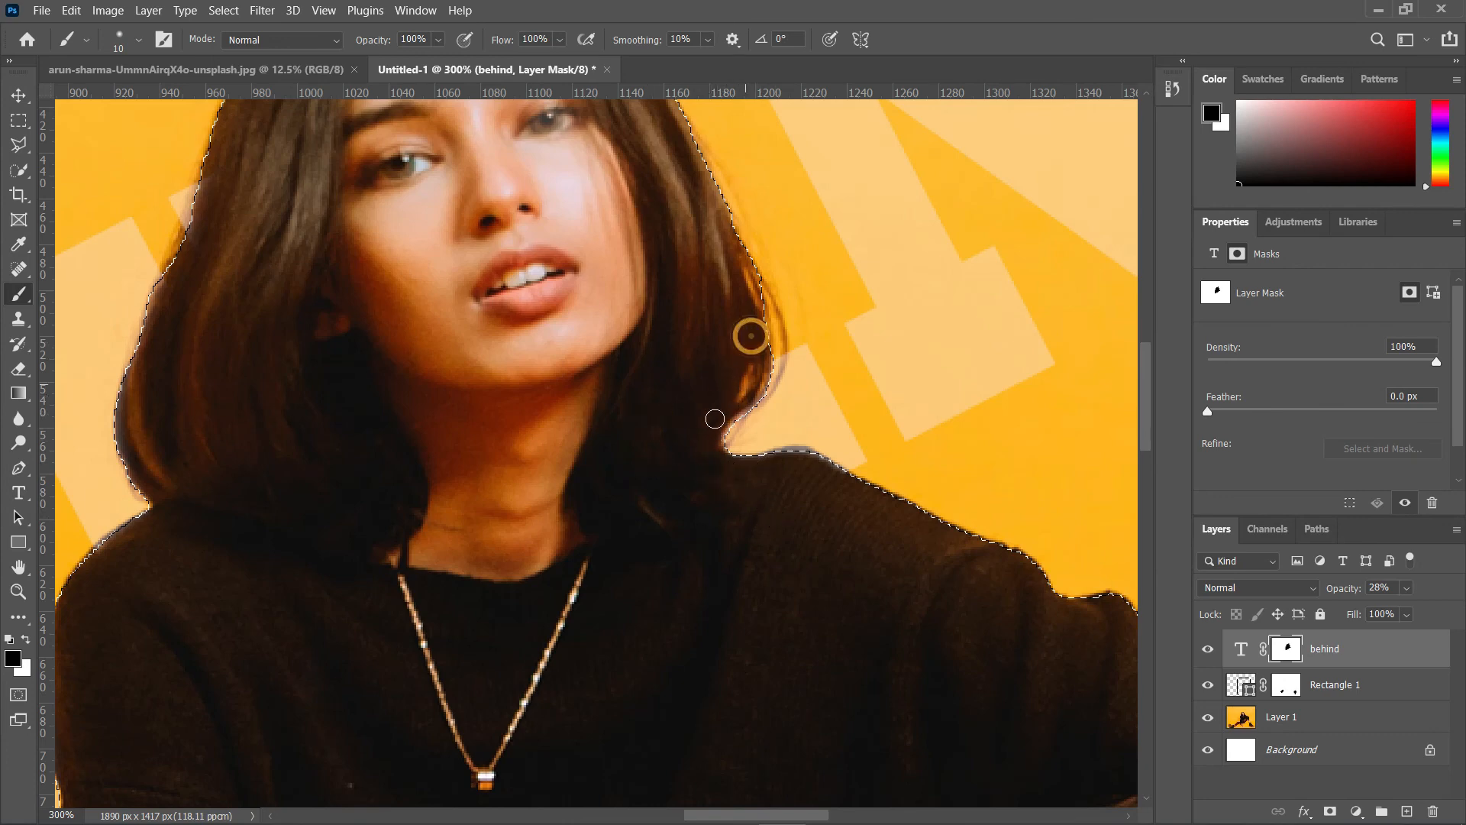
Step: Set the BEHIND text layer's opacity to 97%
click(1404, 586)
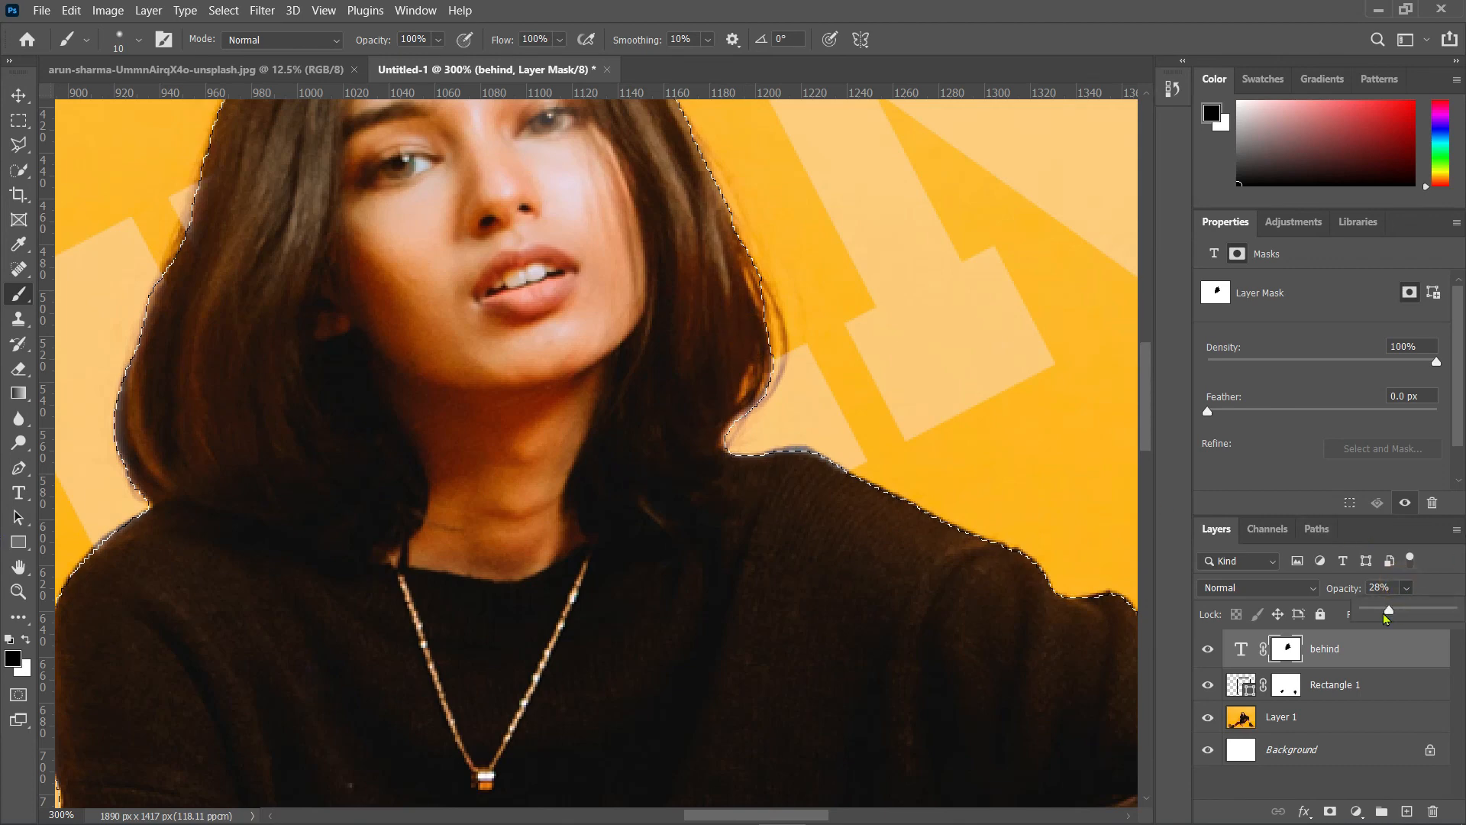
drag(1395, 608, 1451, 610)
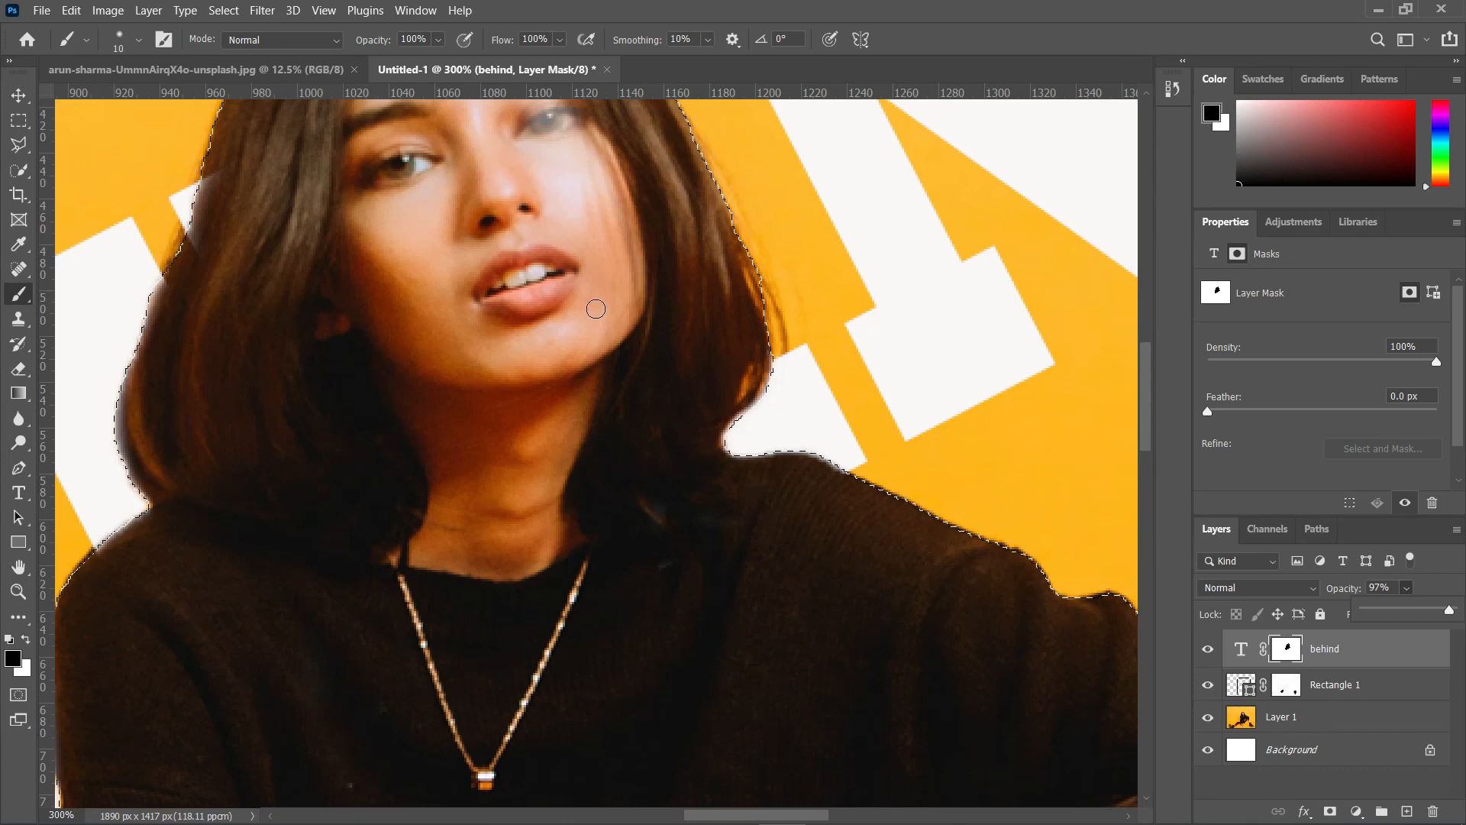
Step: Enlarge the brush to 25 px and paint out the remaining text over the woman's face on the mask
click(595, 307)
key(bracketright)
key(bracketright)
key(bracketright)
mouse_move(594, 298)
mouse_down()
mouse_move(586, 199)
mouse_move(554, 131)
mouse_move(512, 118)
mouse_up()
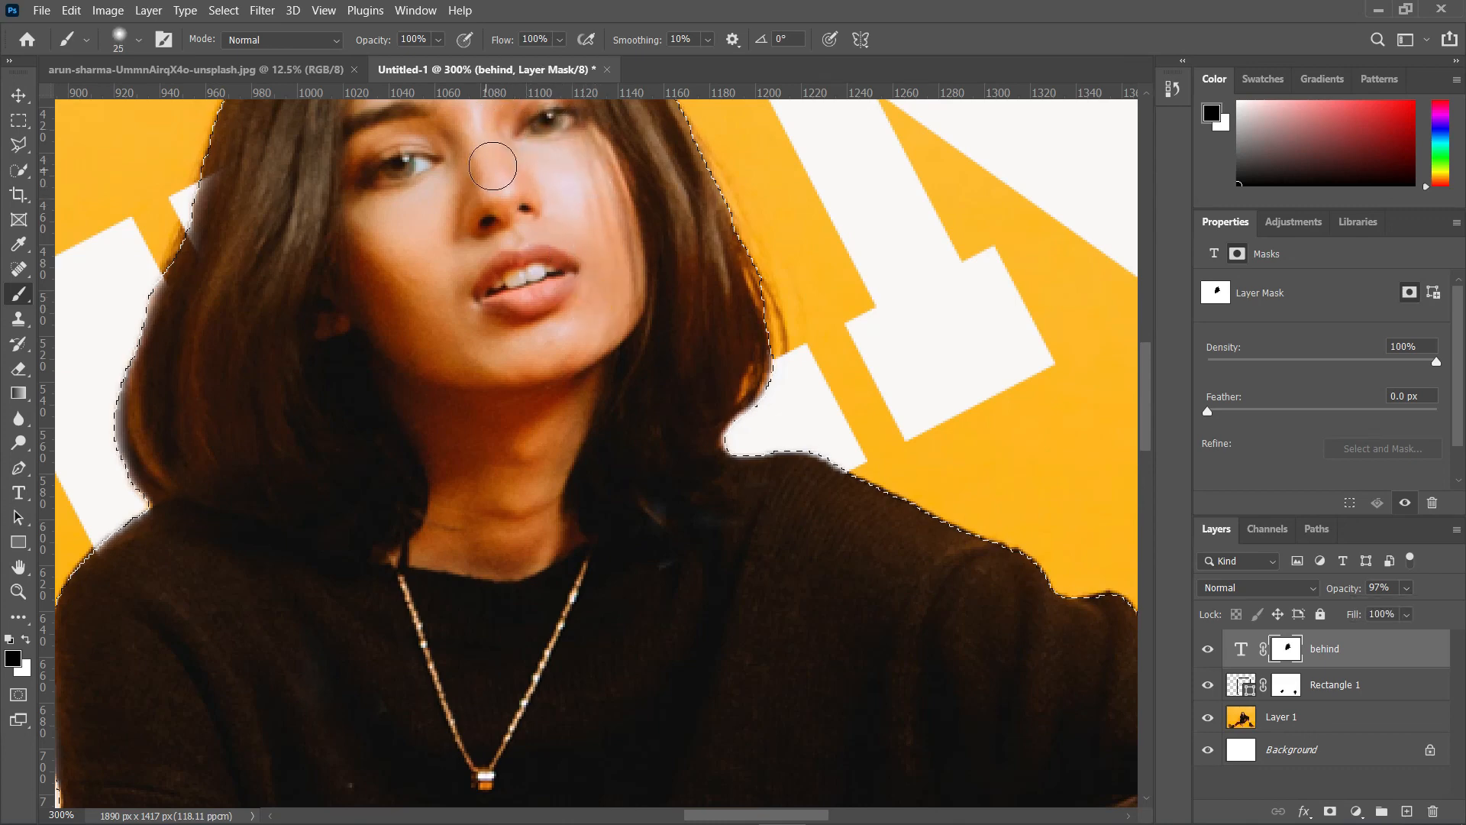
key(space)
drag(543, 234, 548, 504)
drag(497, 275, 481, 340)
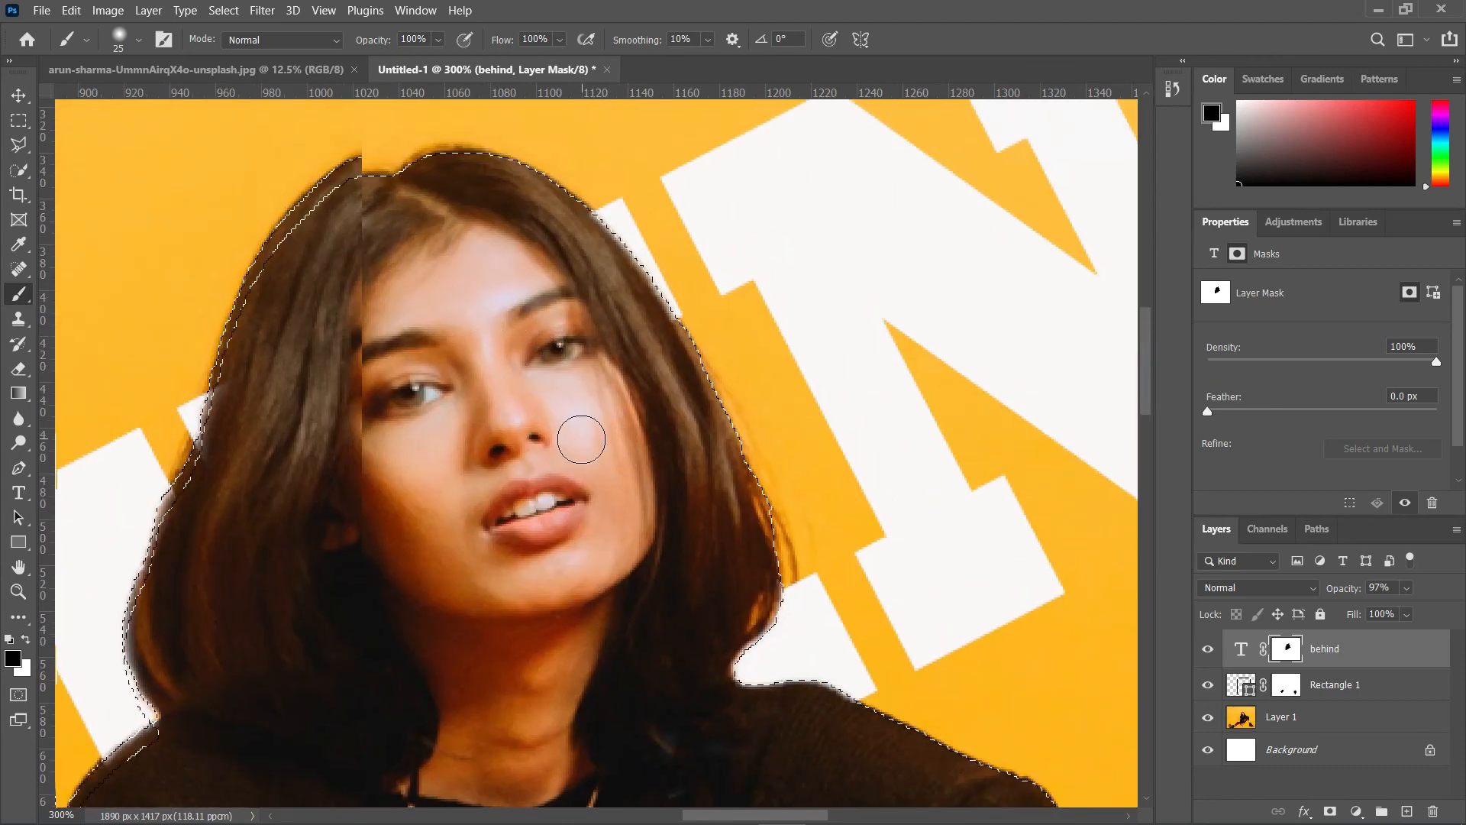
Step: Select the BEHIND text layer itself and reposition it with the Move tool
key(ctrl+minus)
key(ctrl+minus)
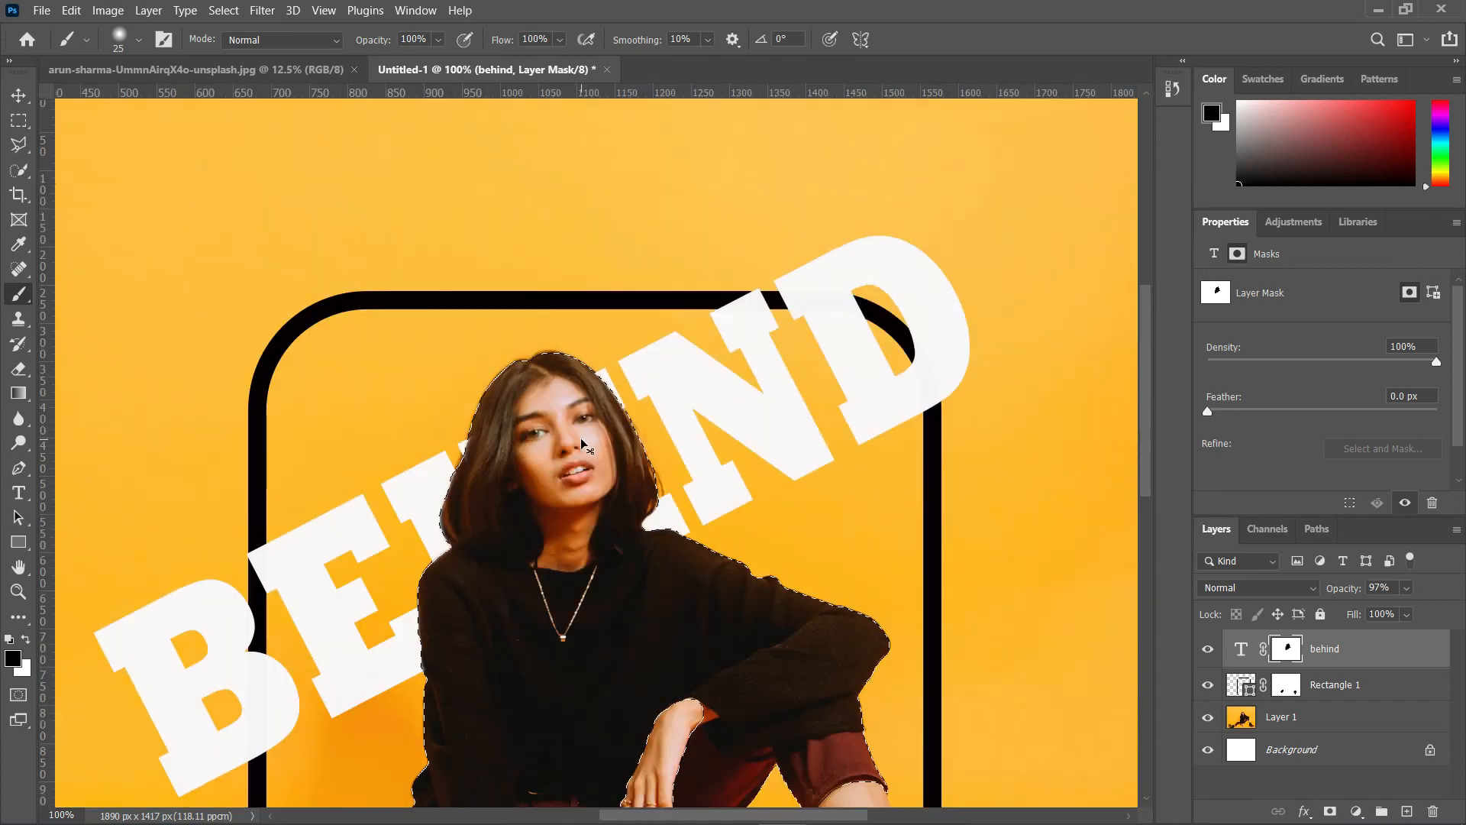
key(ctrl+minus)
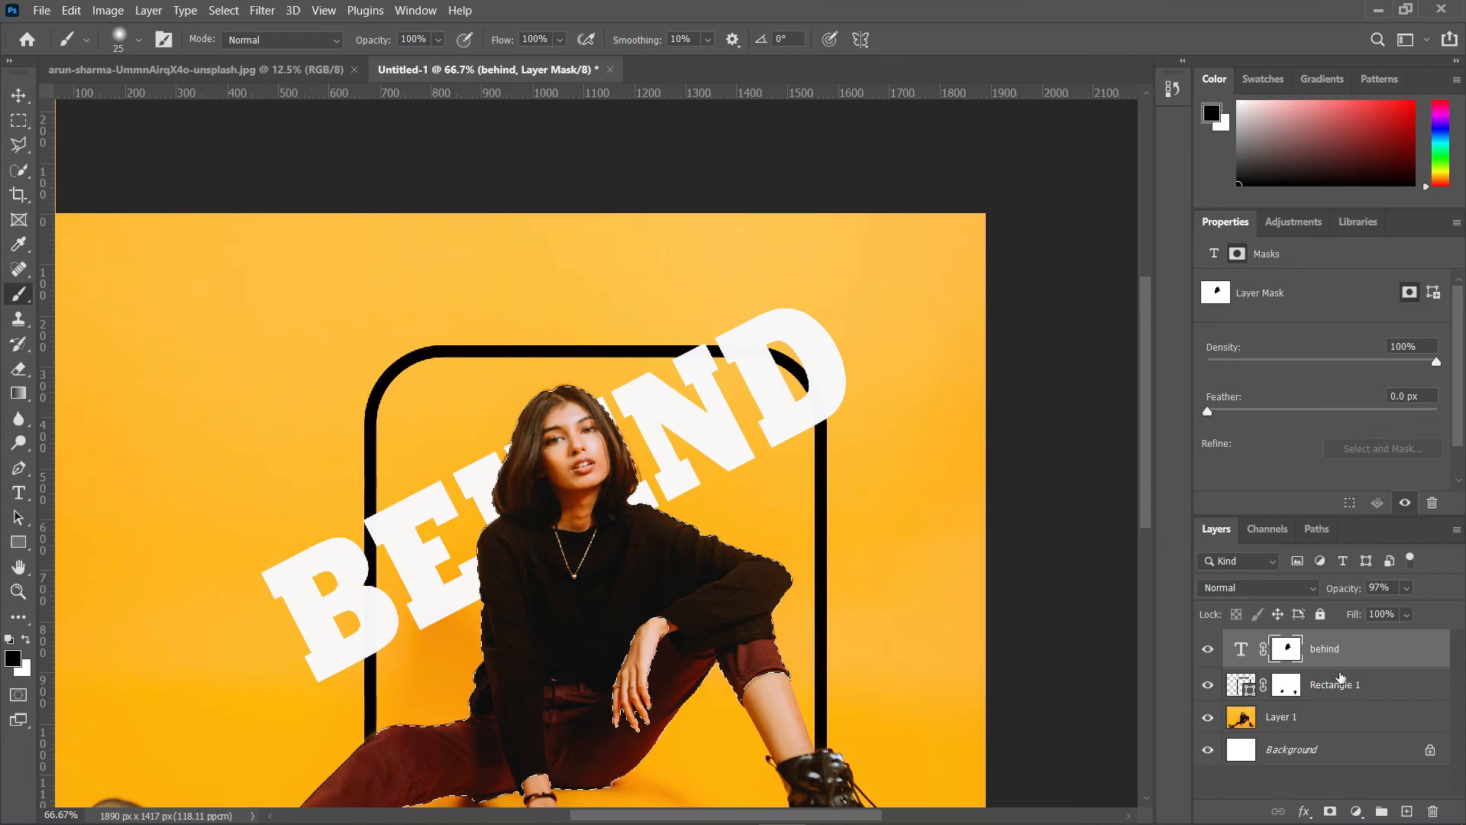
click(1307, 664)
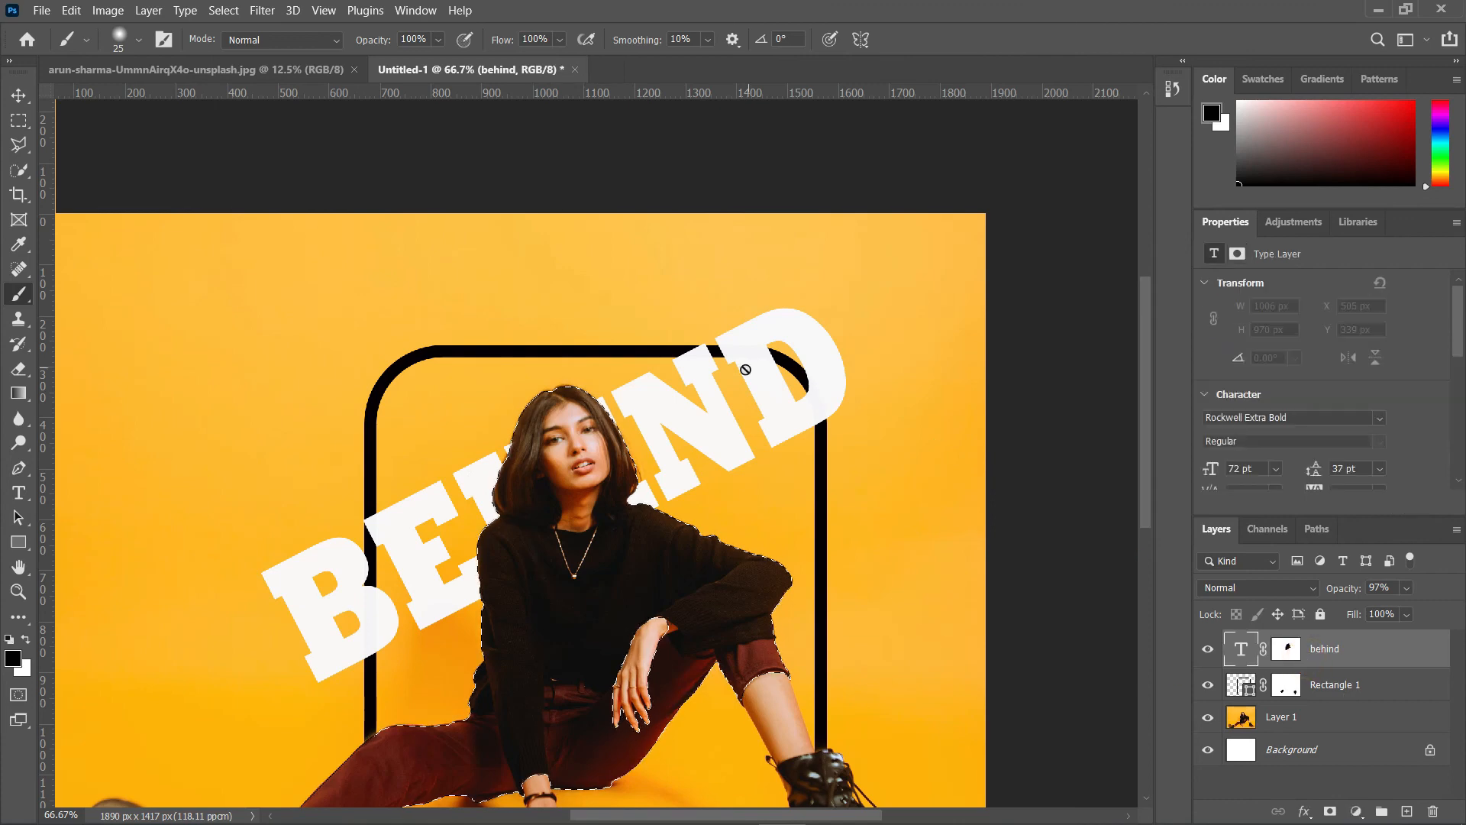
click(18, 95)
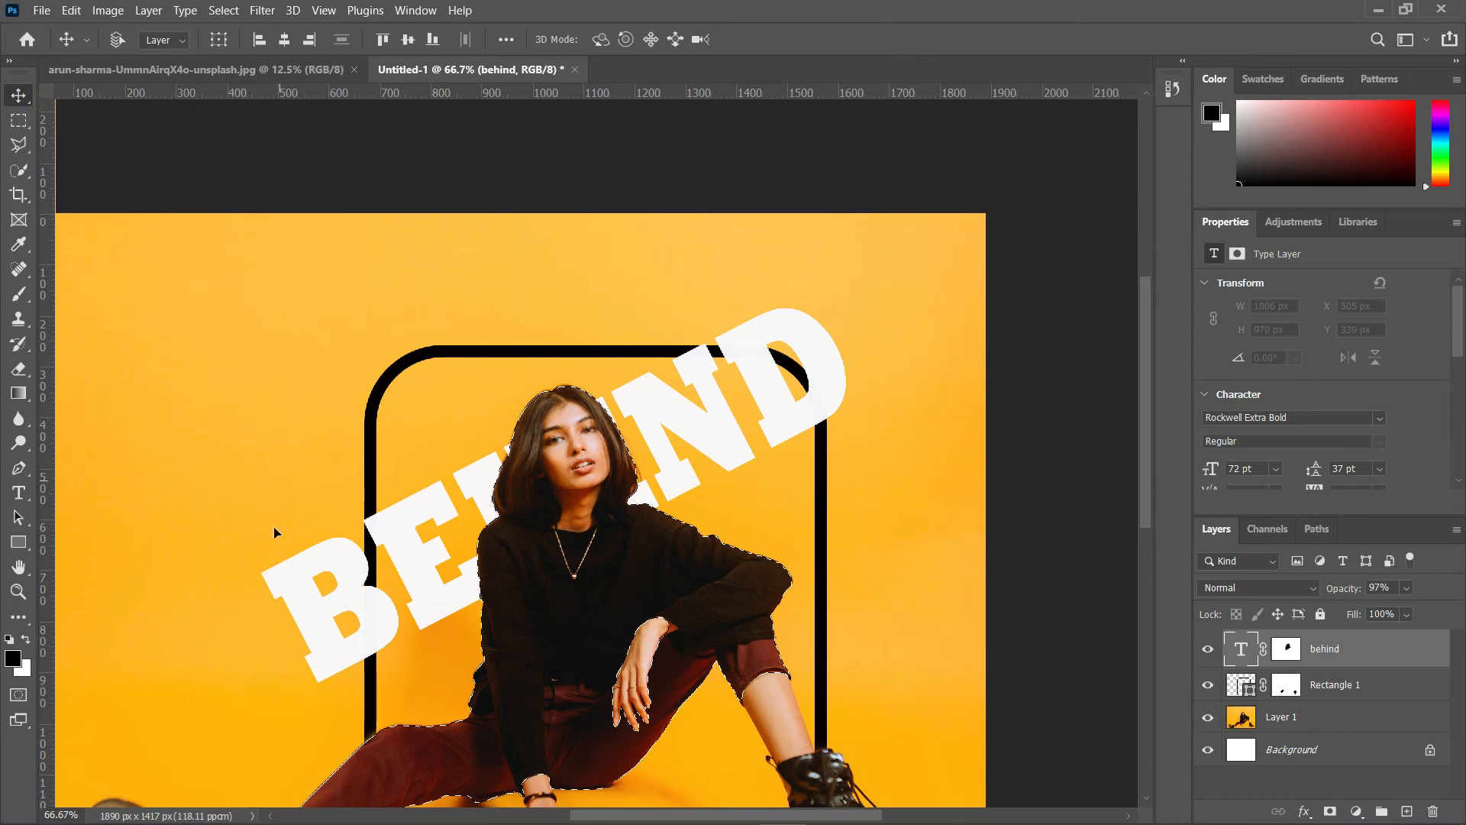
drag(276, 532, 387, 609)
drag(1147, 478, 1148, 517)
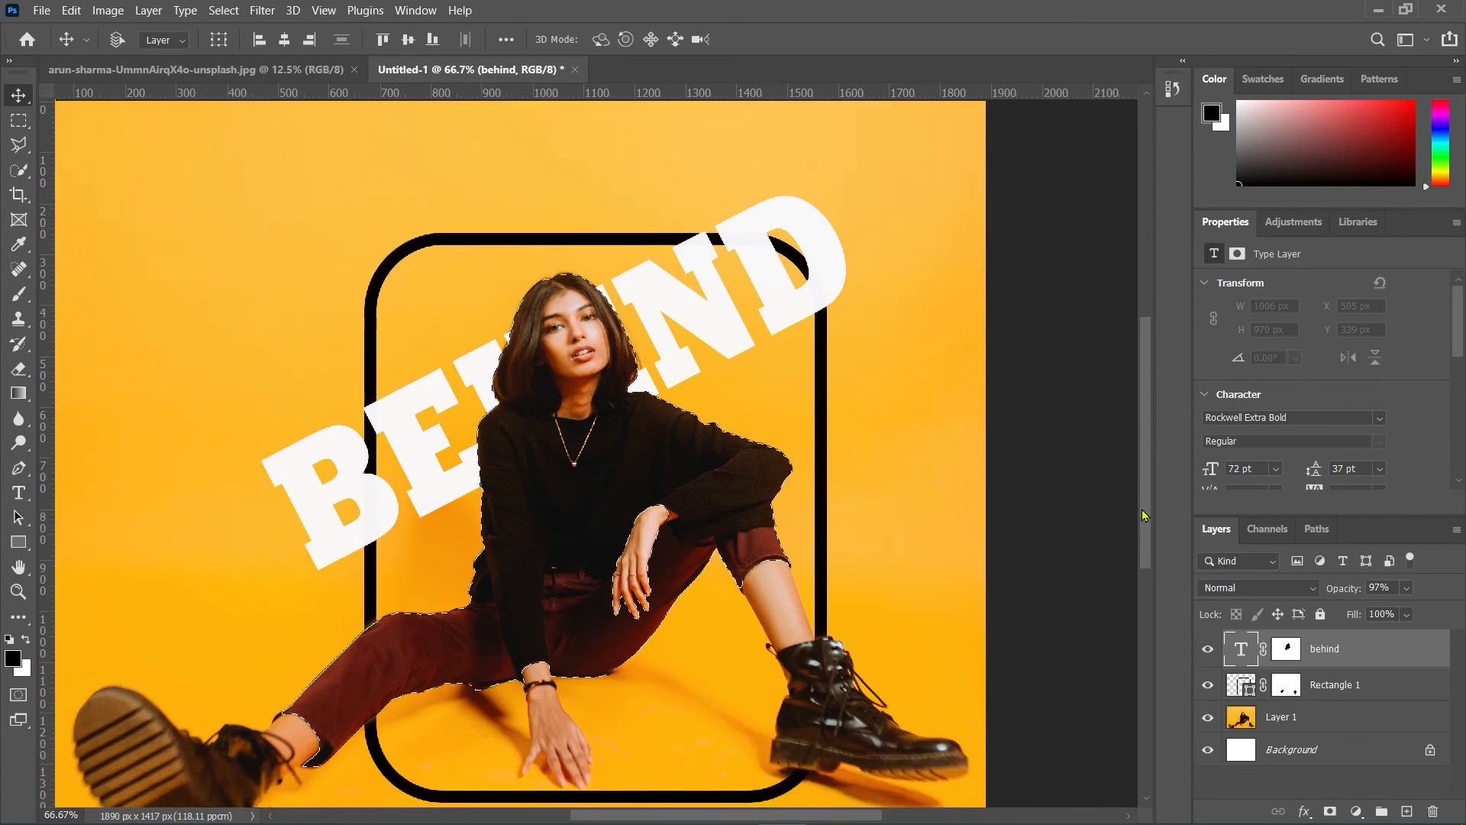
Step: Zoom out and check the text's spacing to the canvas edges
key(ctrl+minus)
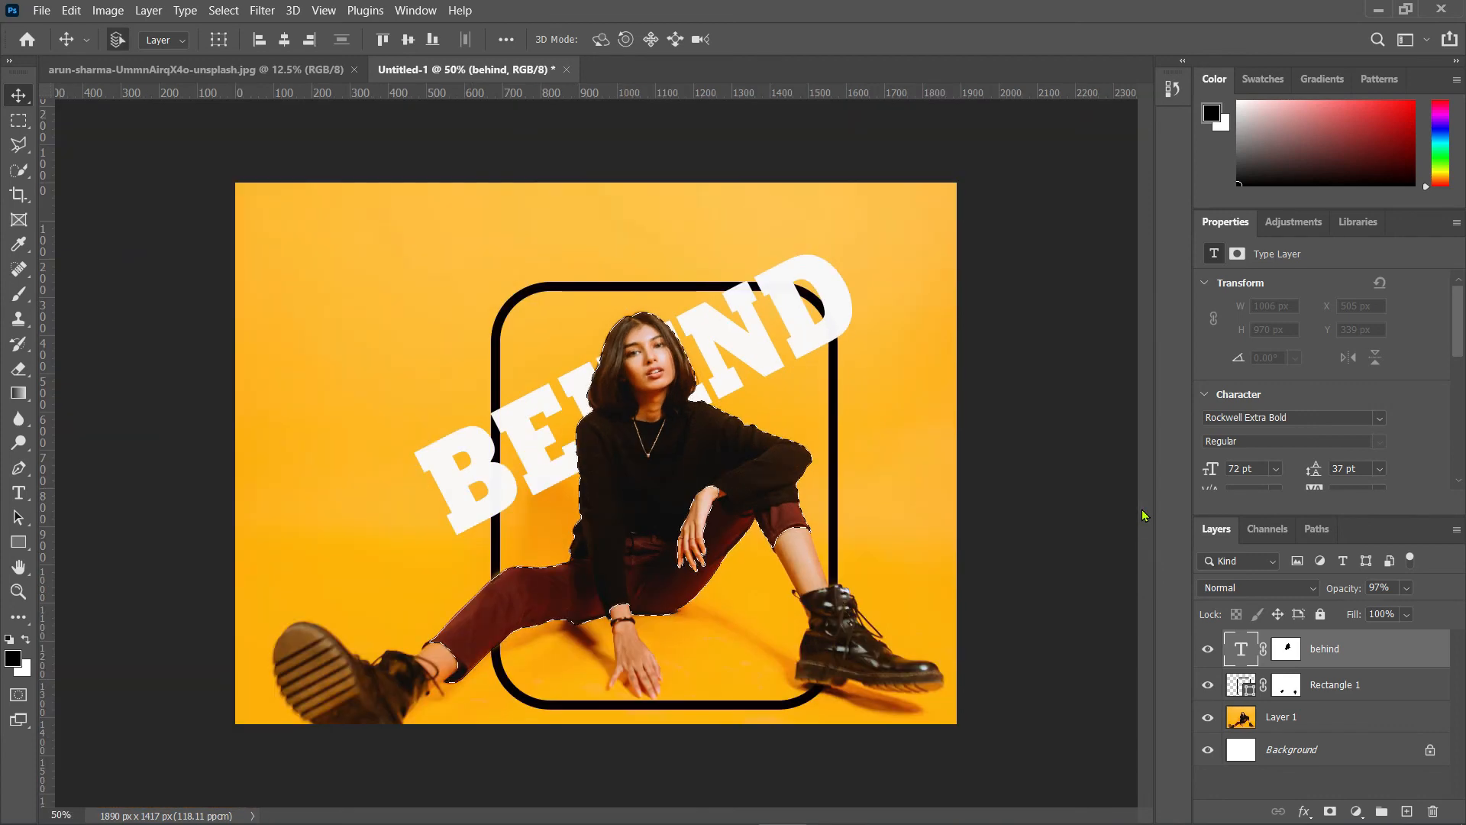
key(ctrl+minus)
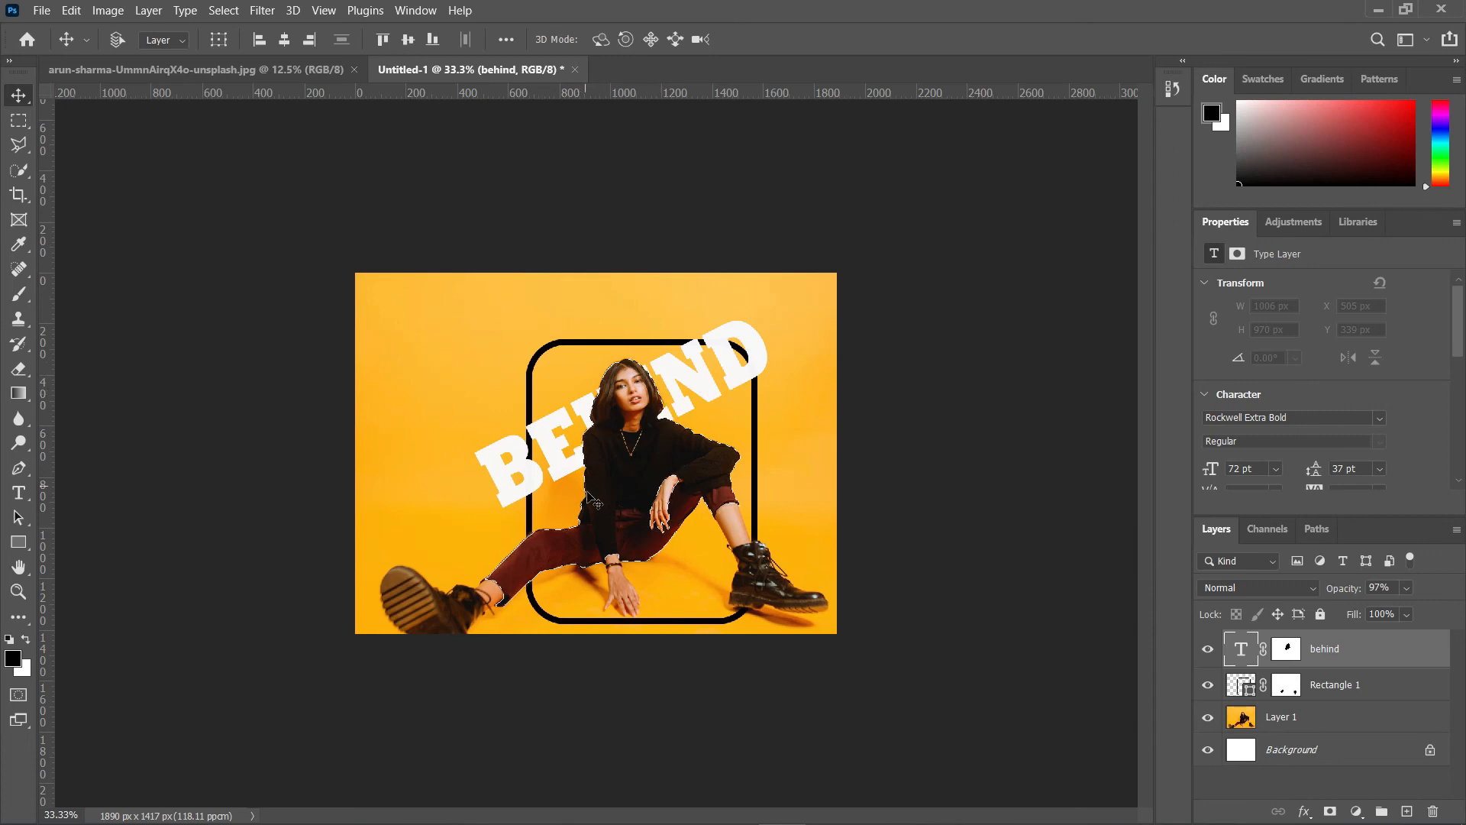
key(ctrl)
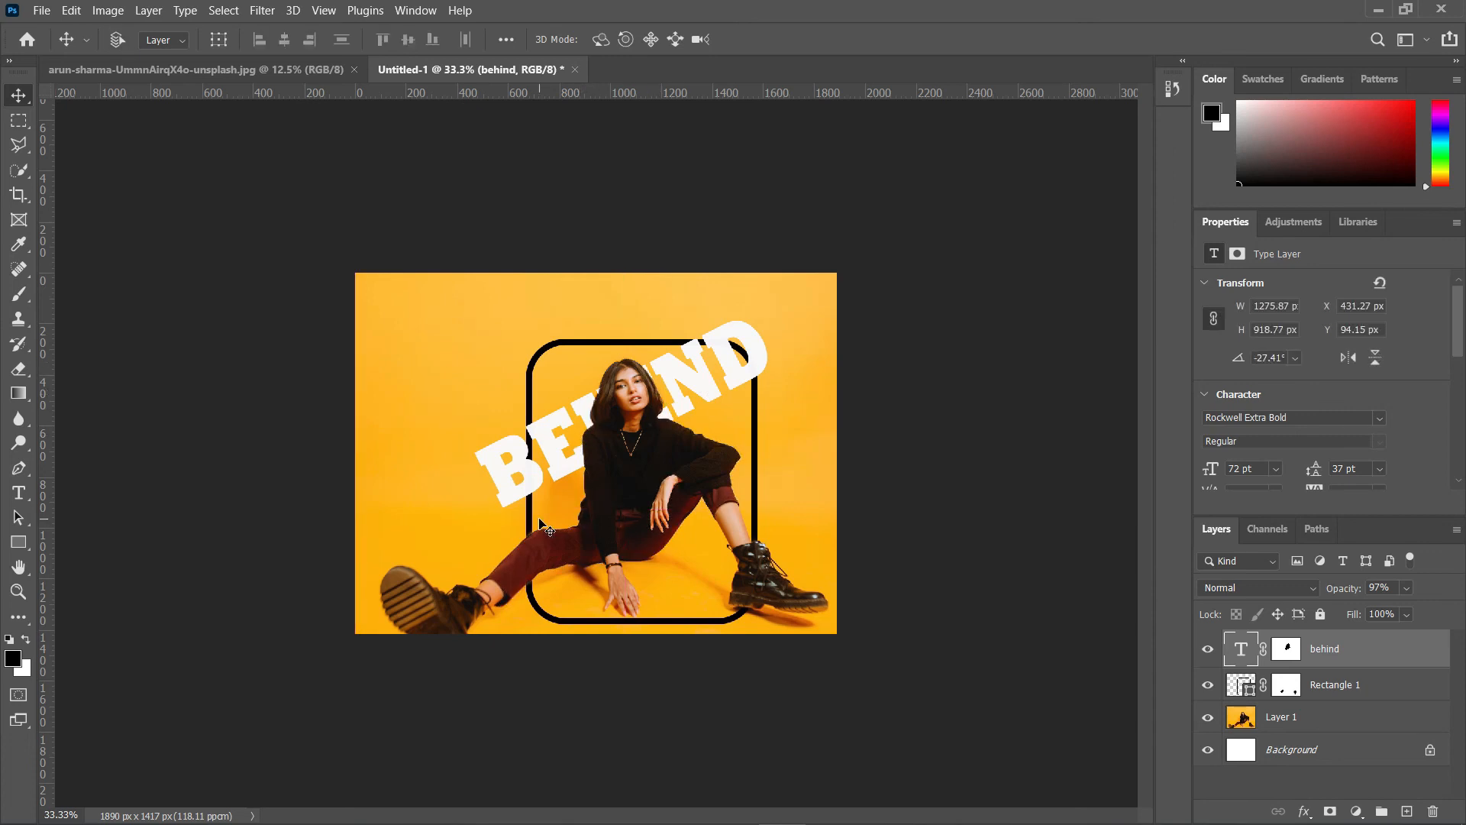
key(ctrl)
key(ctrl)
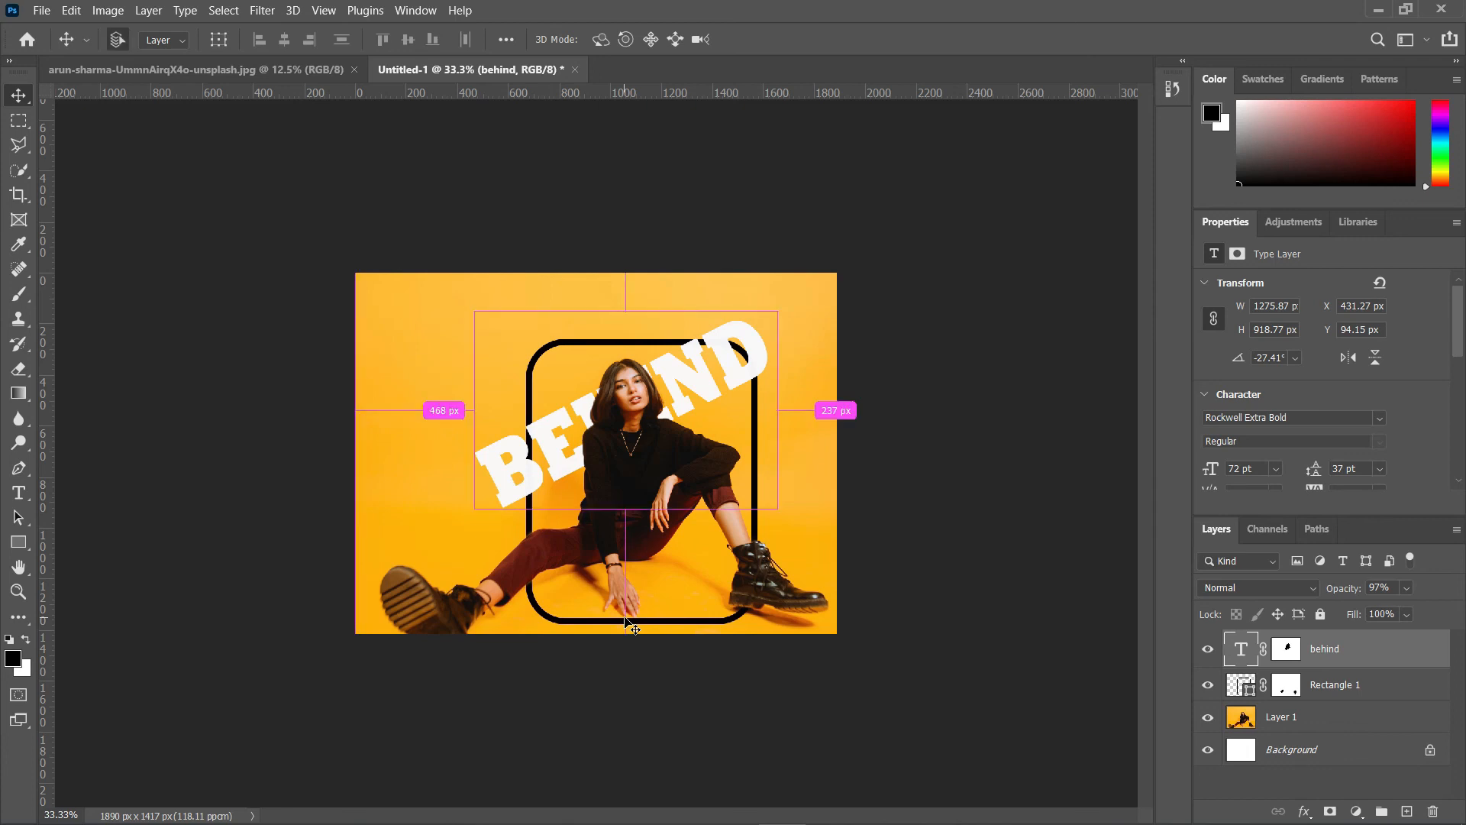
Step: Switch to the text behind in image.psd document
key(ctrl+plus)
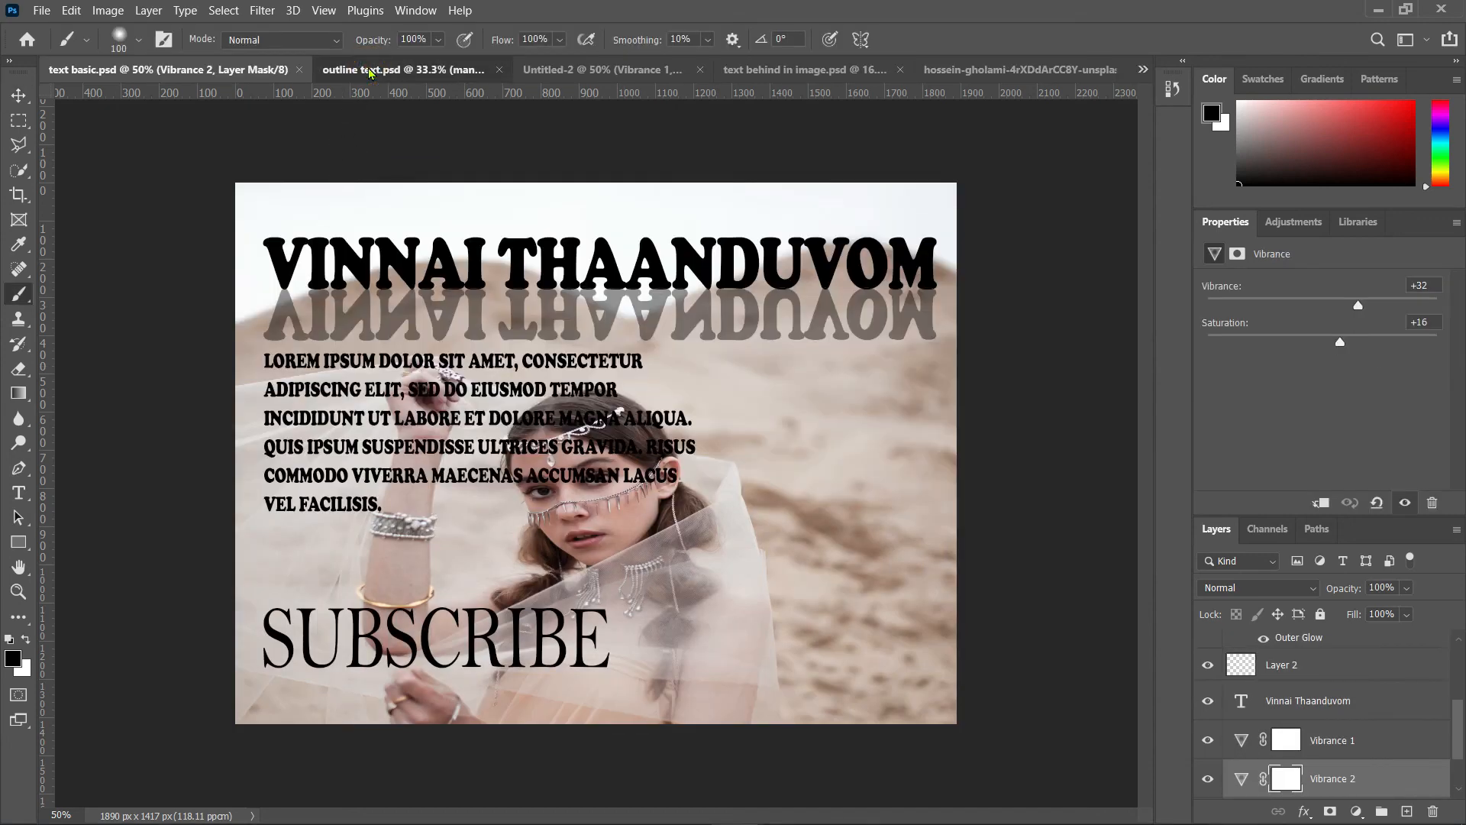
click(370, 70)
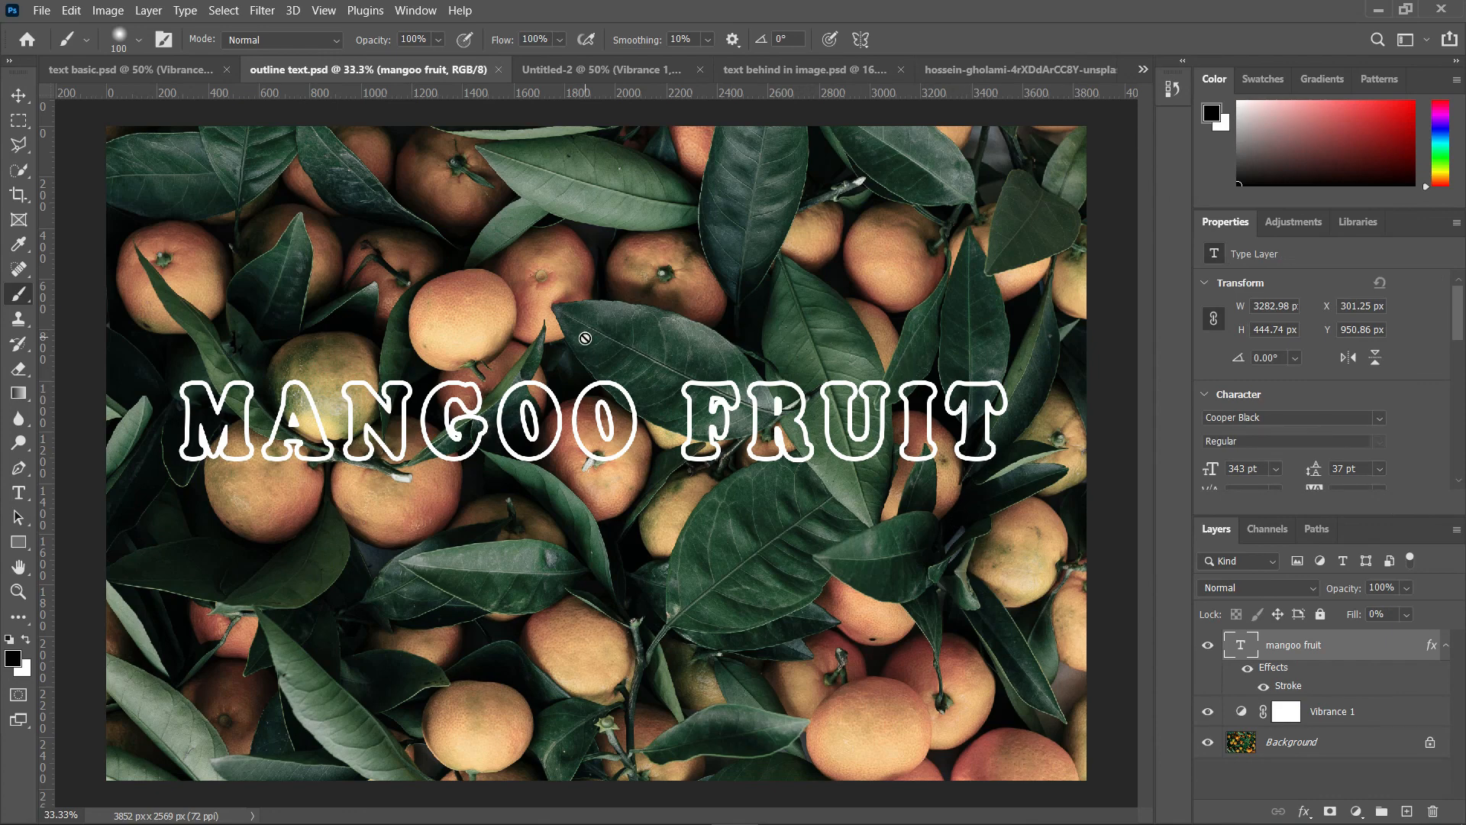
click(739, 69)
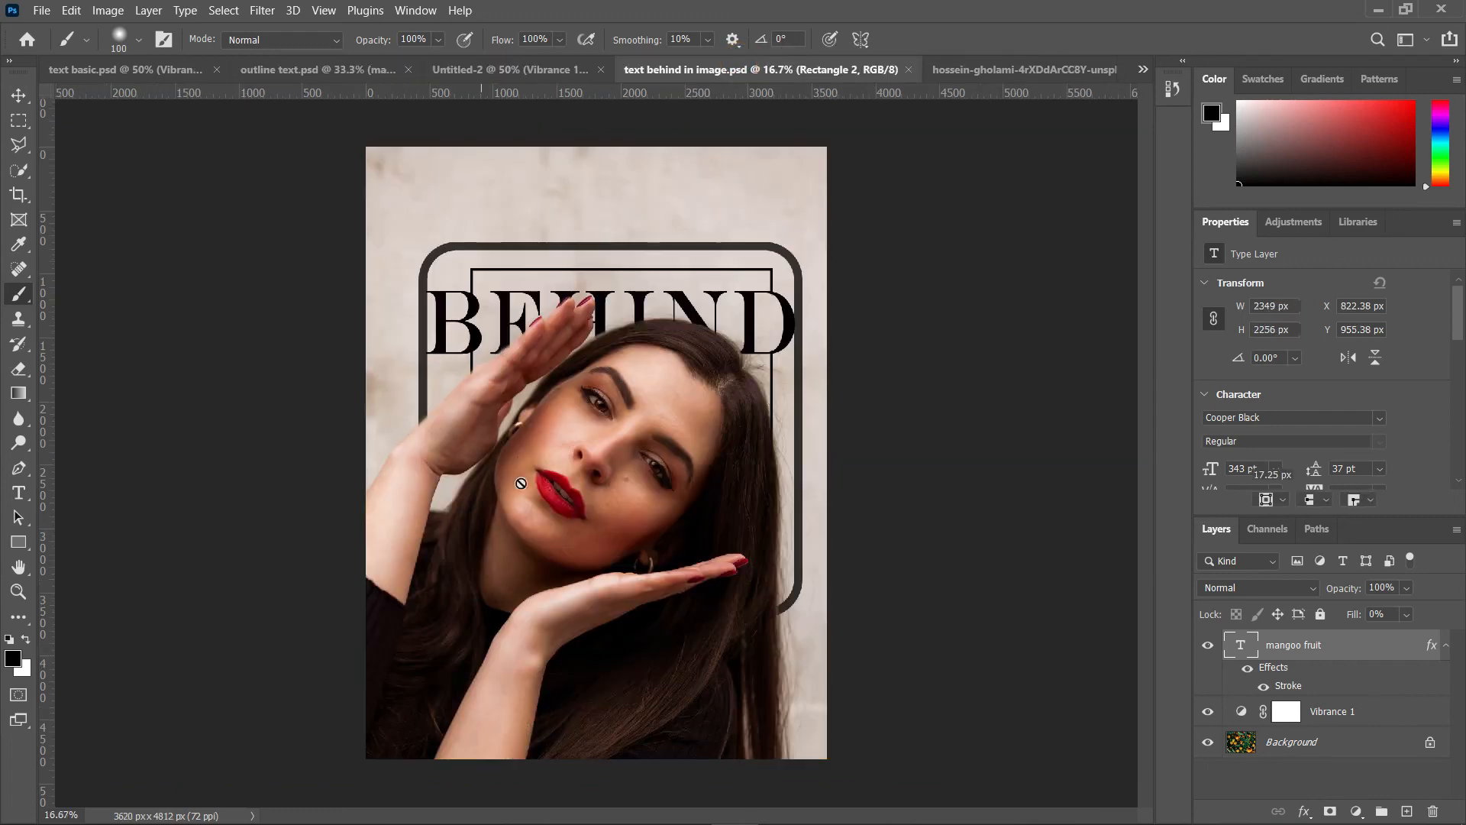